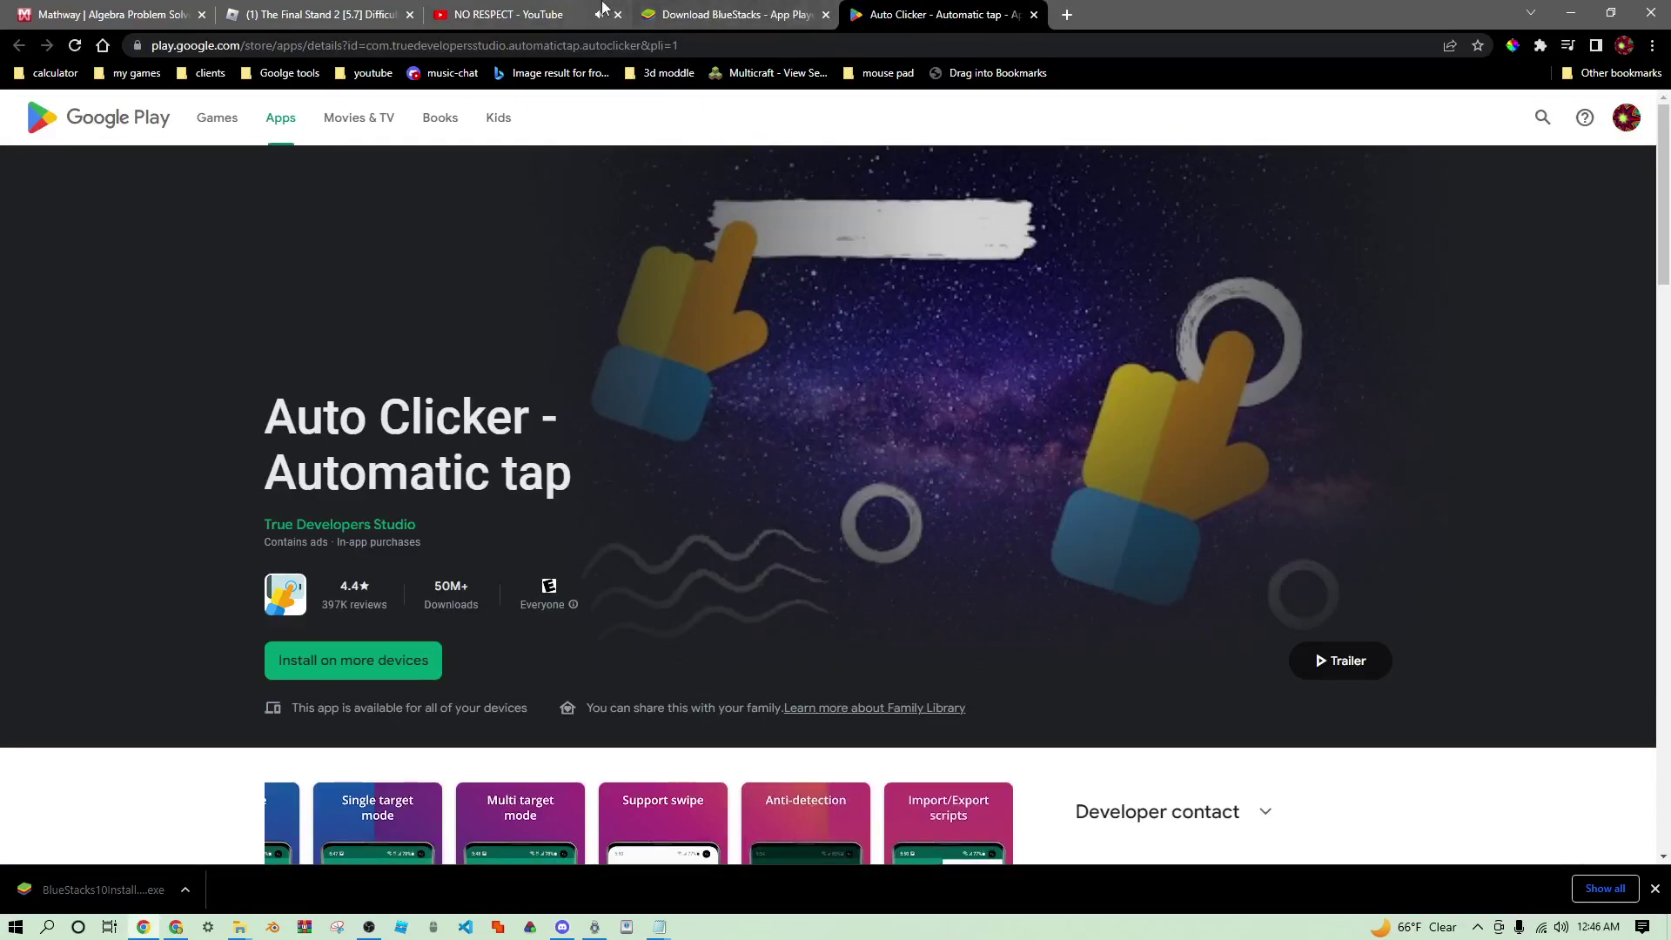
# Step: Look over the Auto Clicker - Automatic tap page on Google Play, and close it
pyautogui.scroll(-7, 627, 522)
pyautogui.scroll(5, 888, 497)
pyautogui.scroll(2, 911, 482)
pyautogui.click(1033, 15)
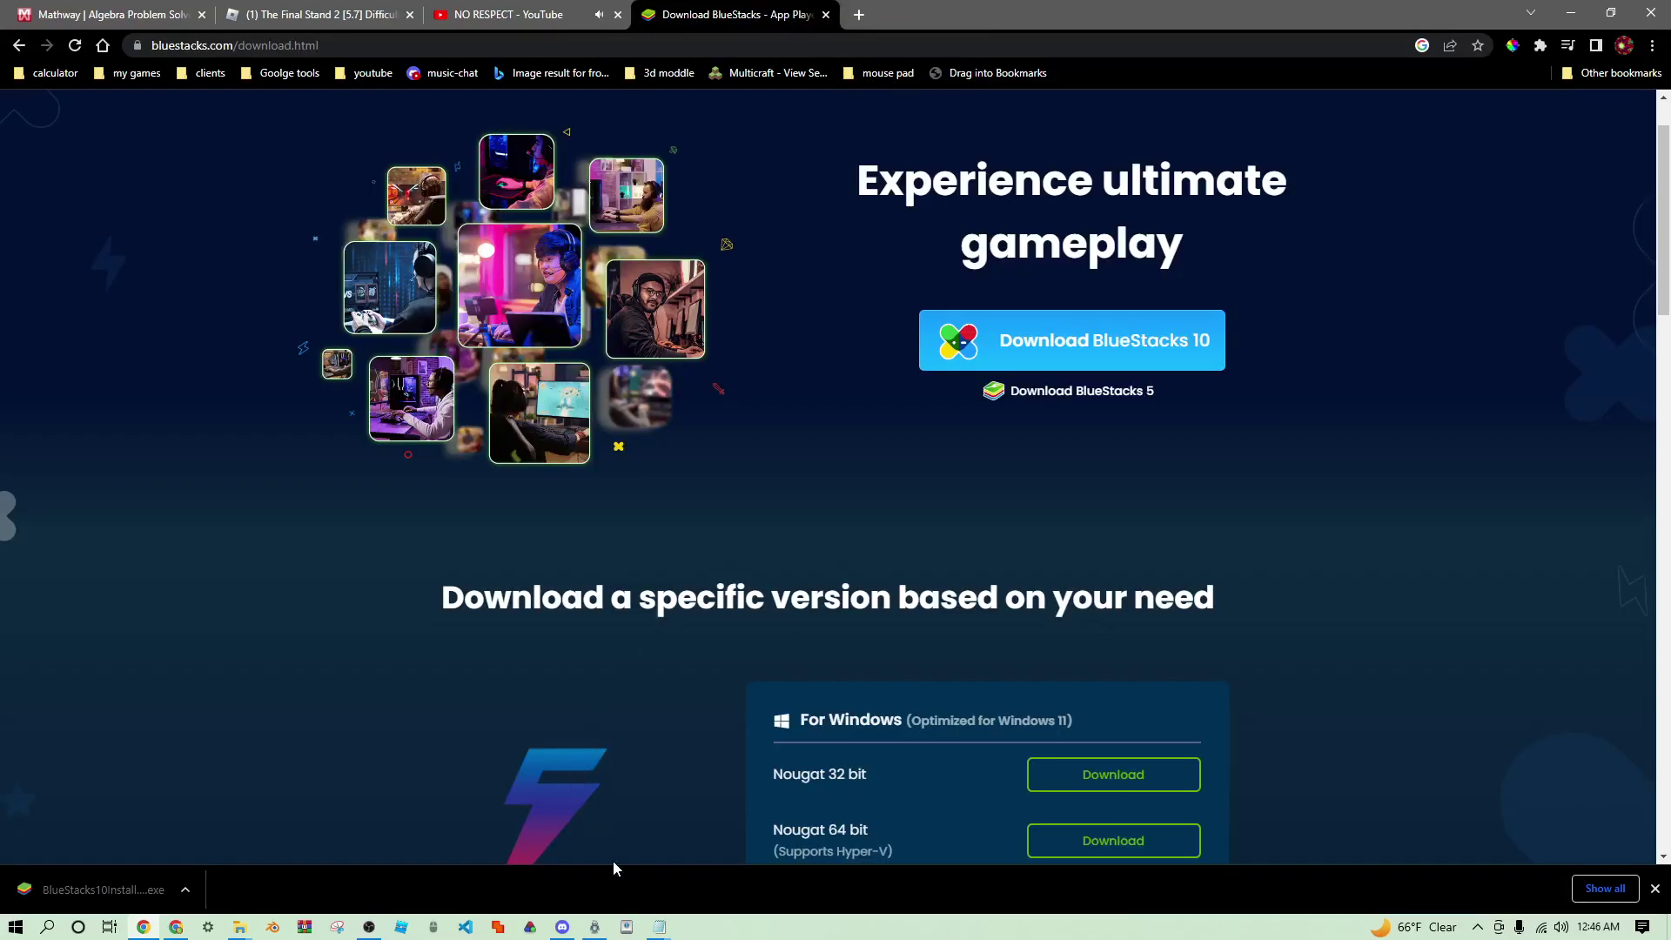
# Step: Download BlueStacks 10 and install it by running the installer from its download folder
pyautogui.click(1027, 368)
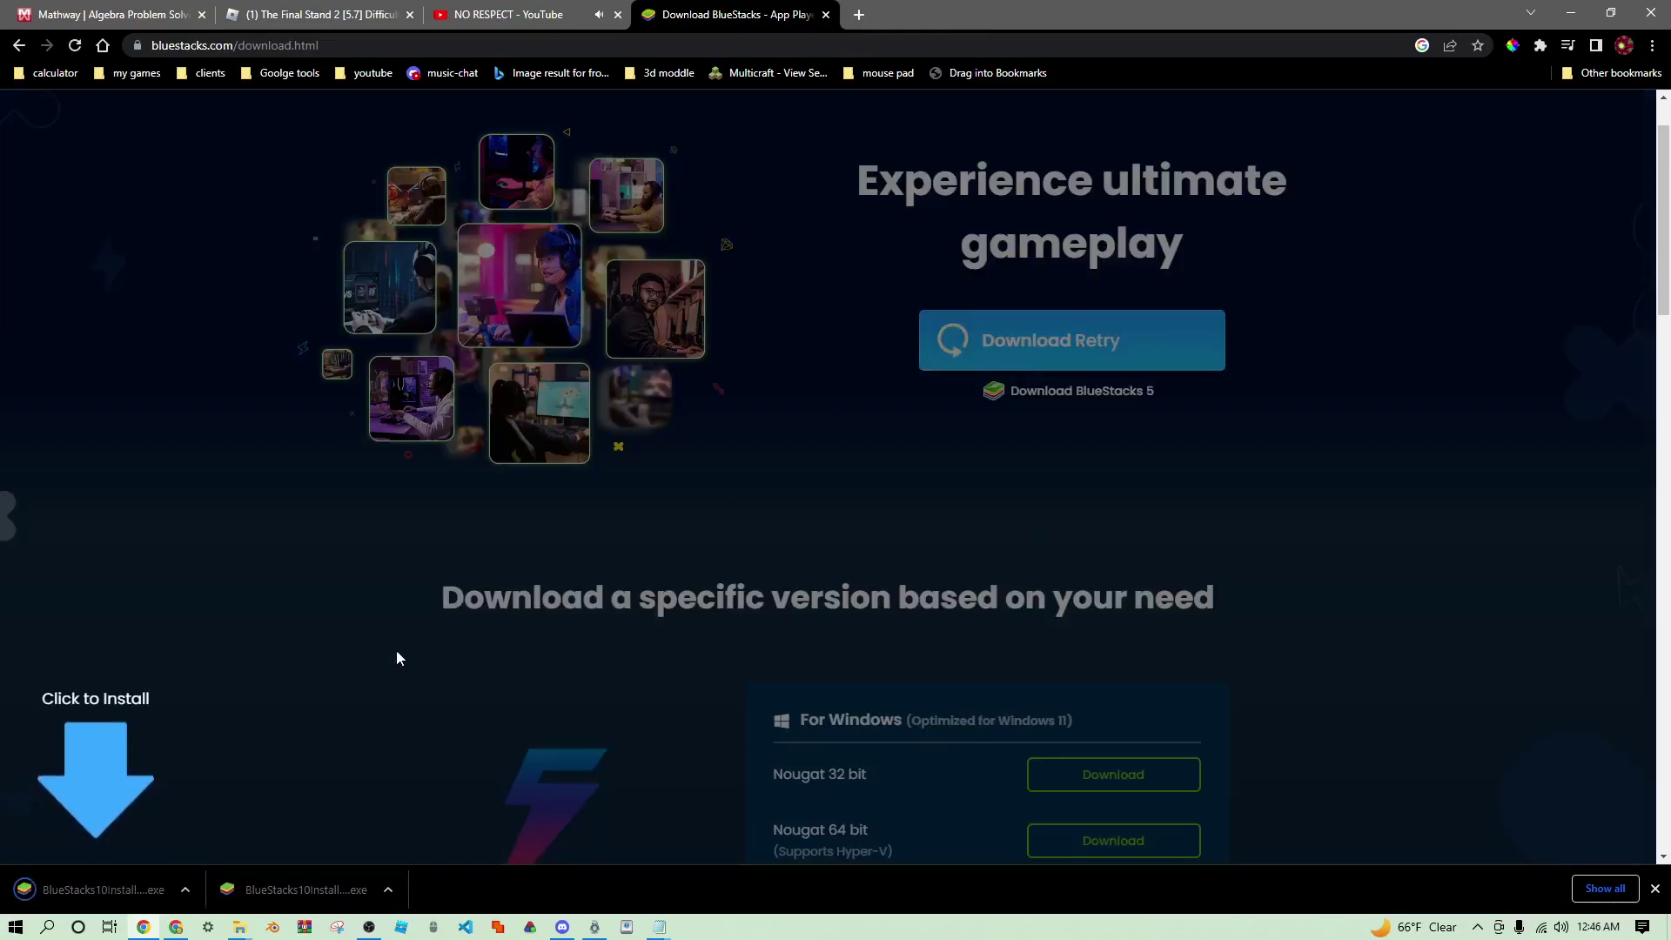
pyautogui.click(186, 889)
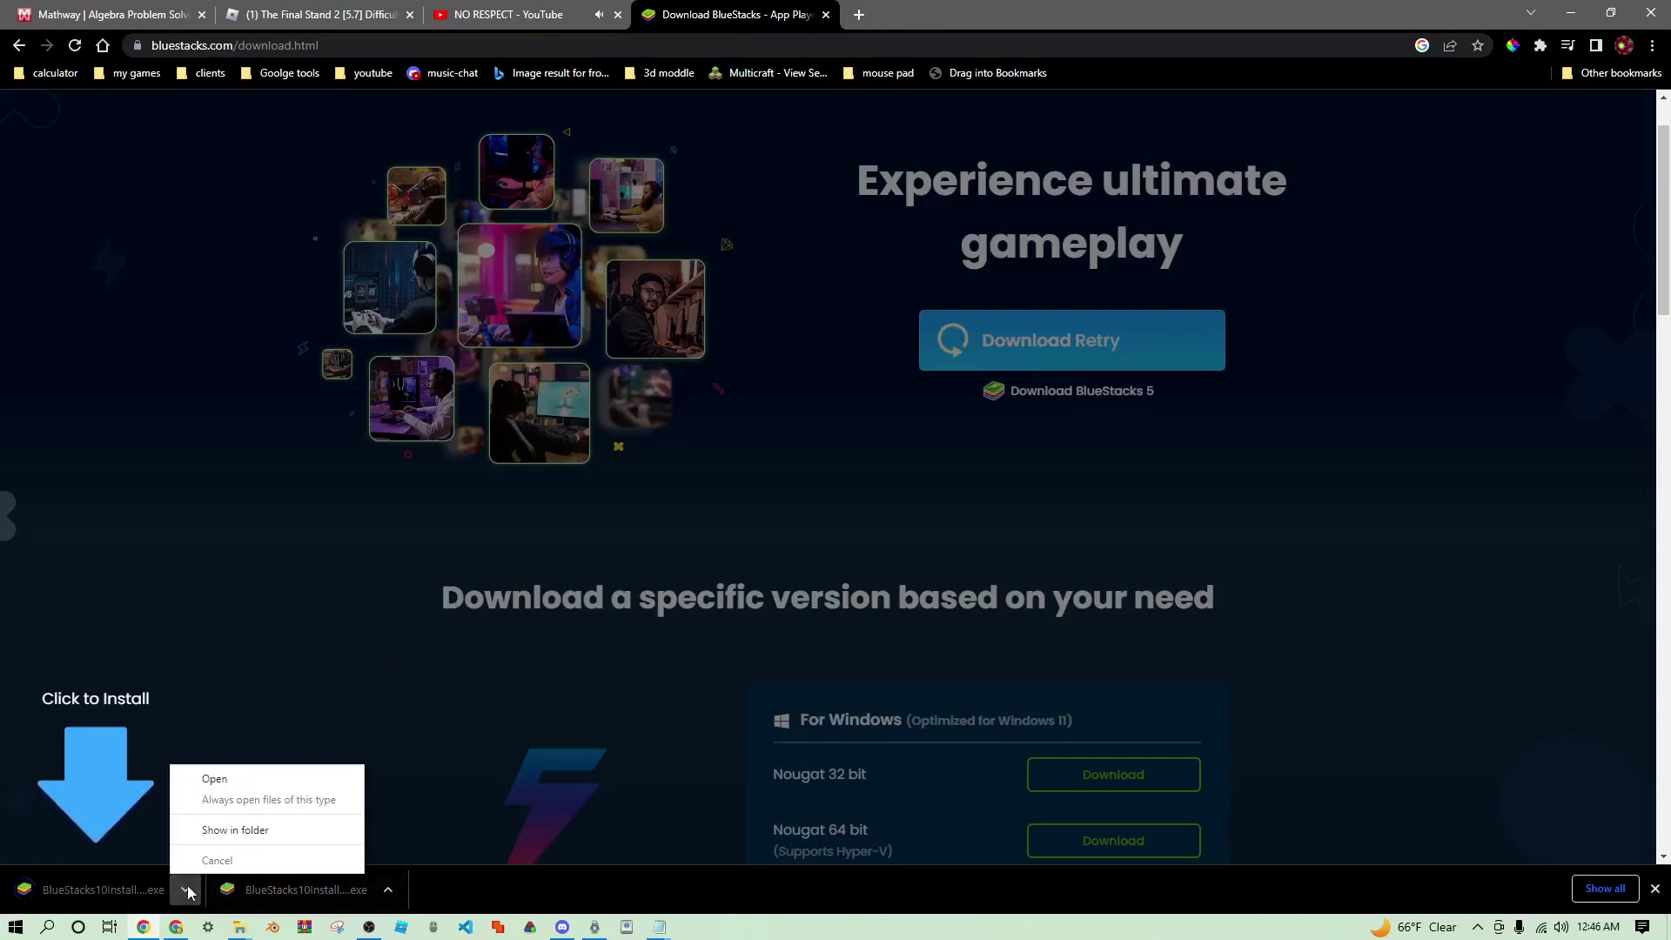
pyautogui.click(244, 831)
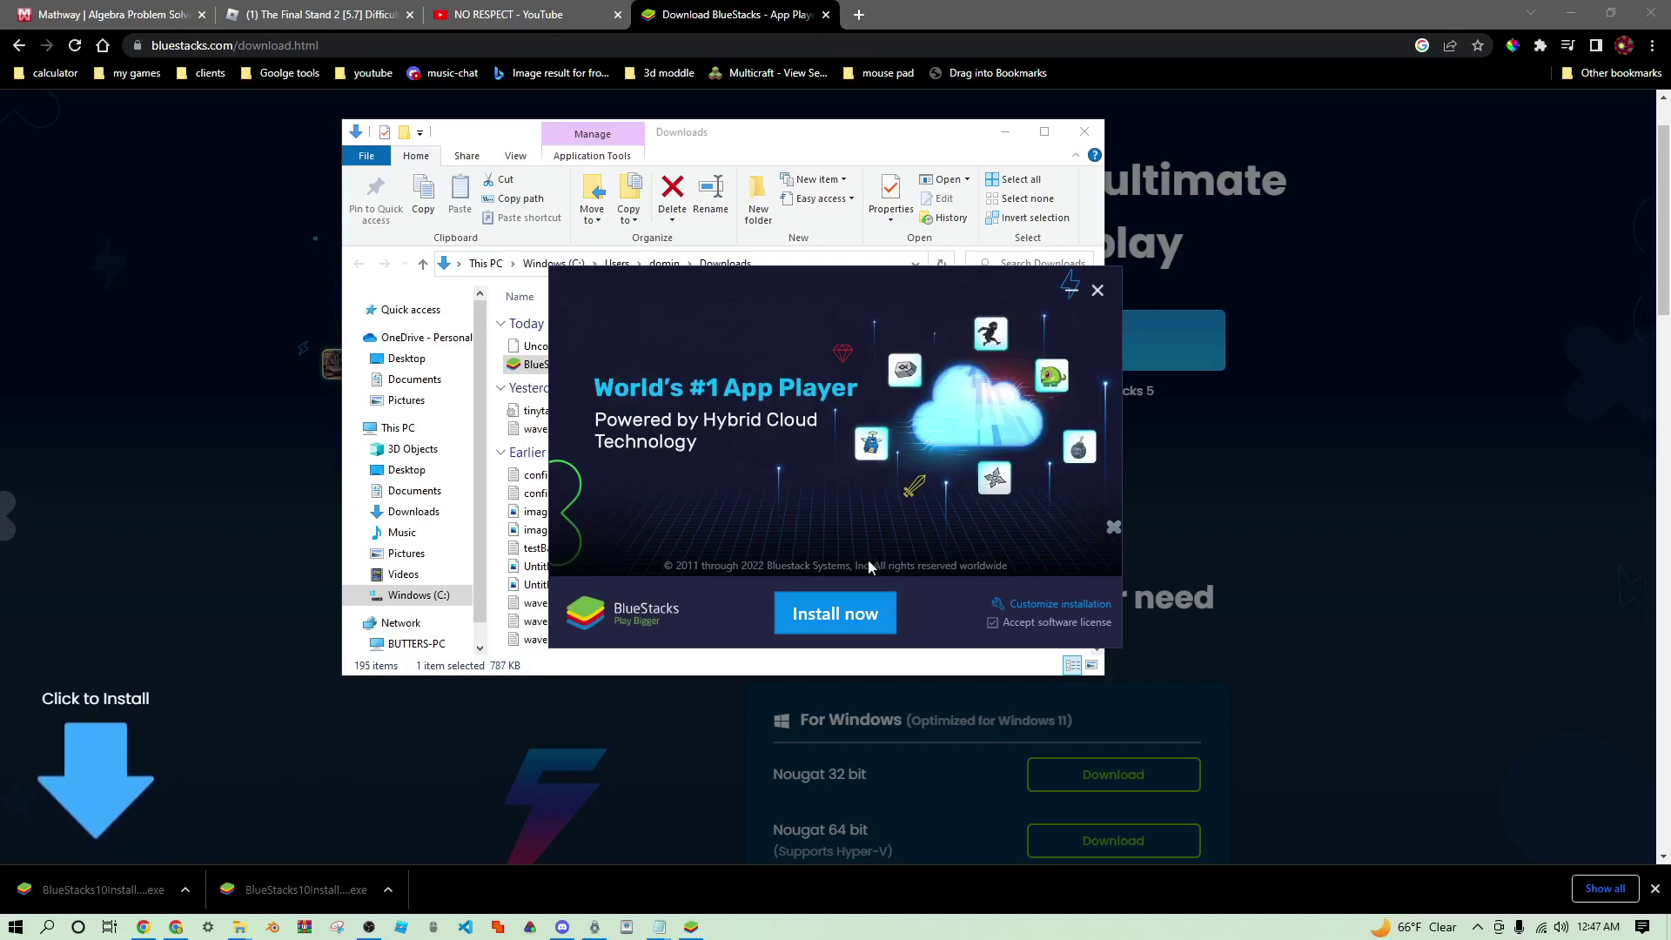
pyautogui.click(838, 618)
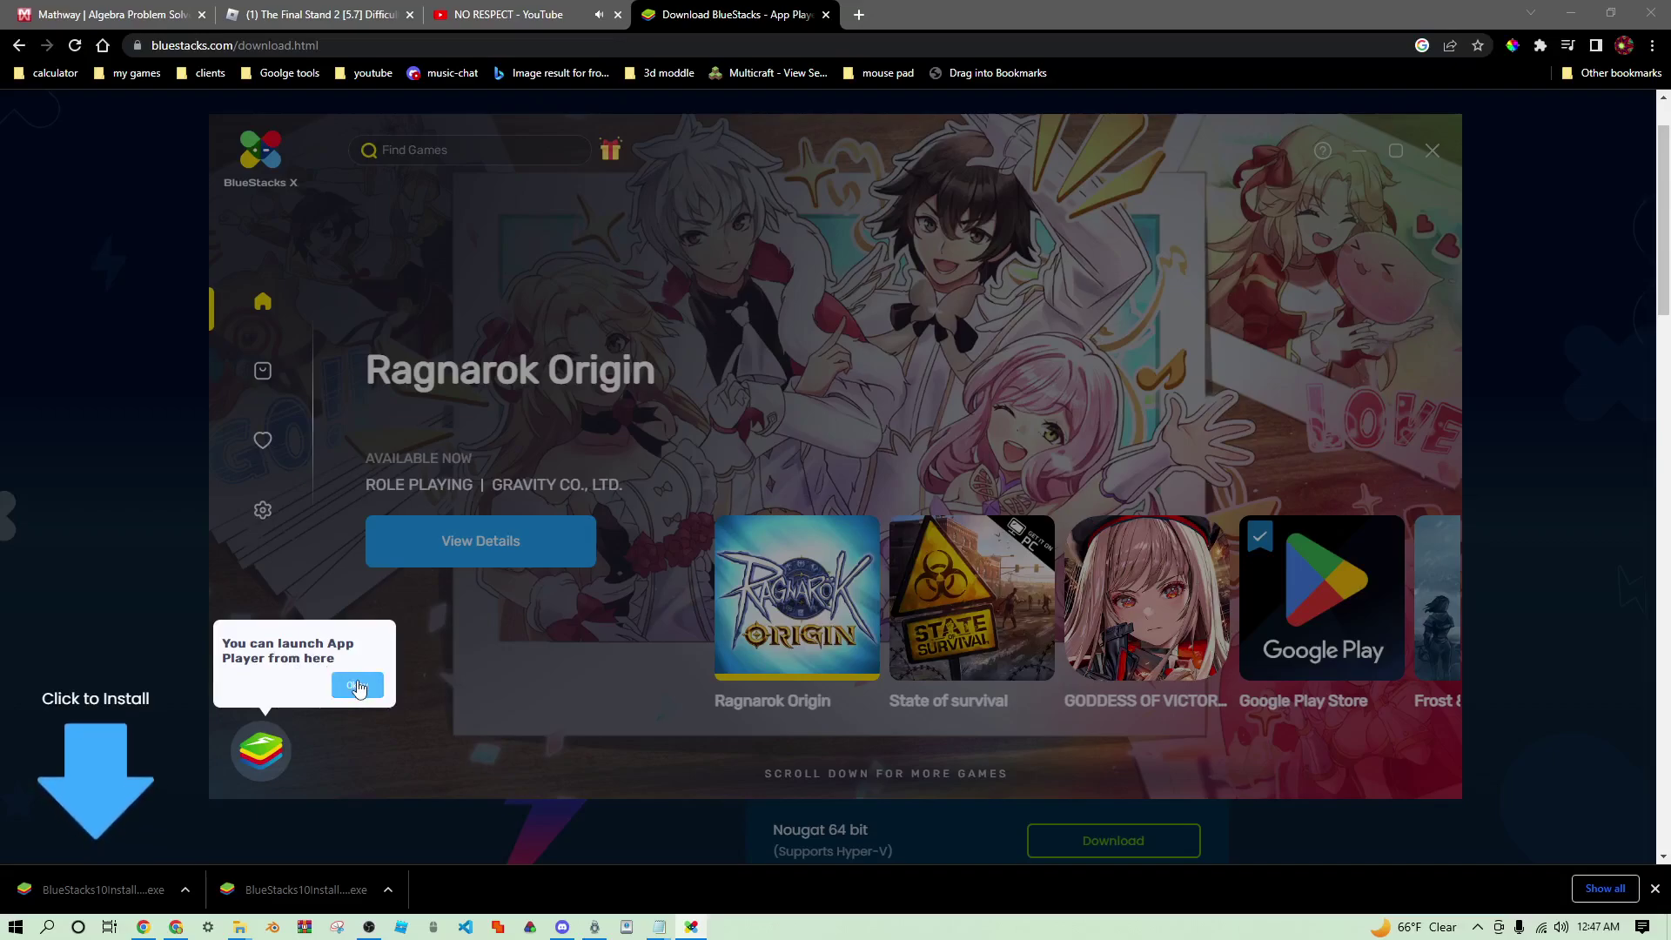
# Step: Dismiss the BlueStacks X introduction tips and move the App Player window toward the middle of the screen
pyautogui.click(356, 688)
pyautogui.click(539, 256)
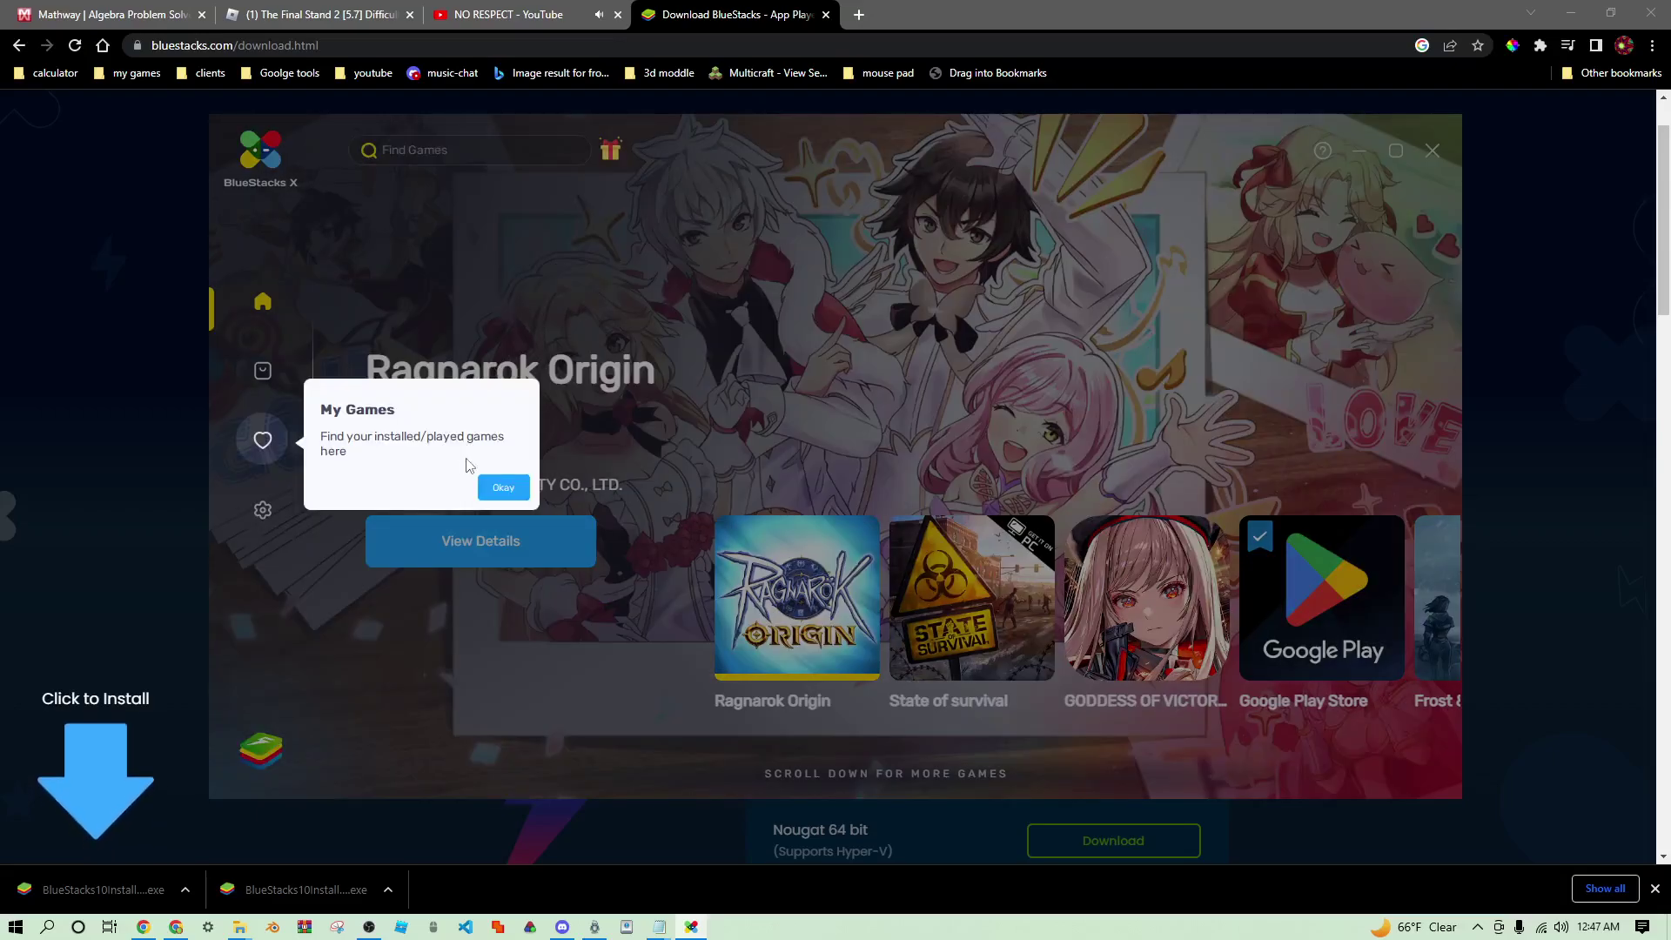
pyautogui.click(501, 486)
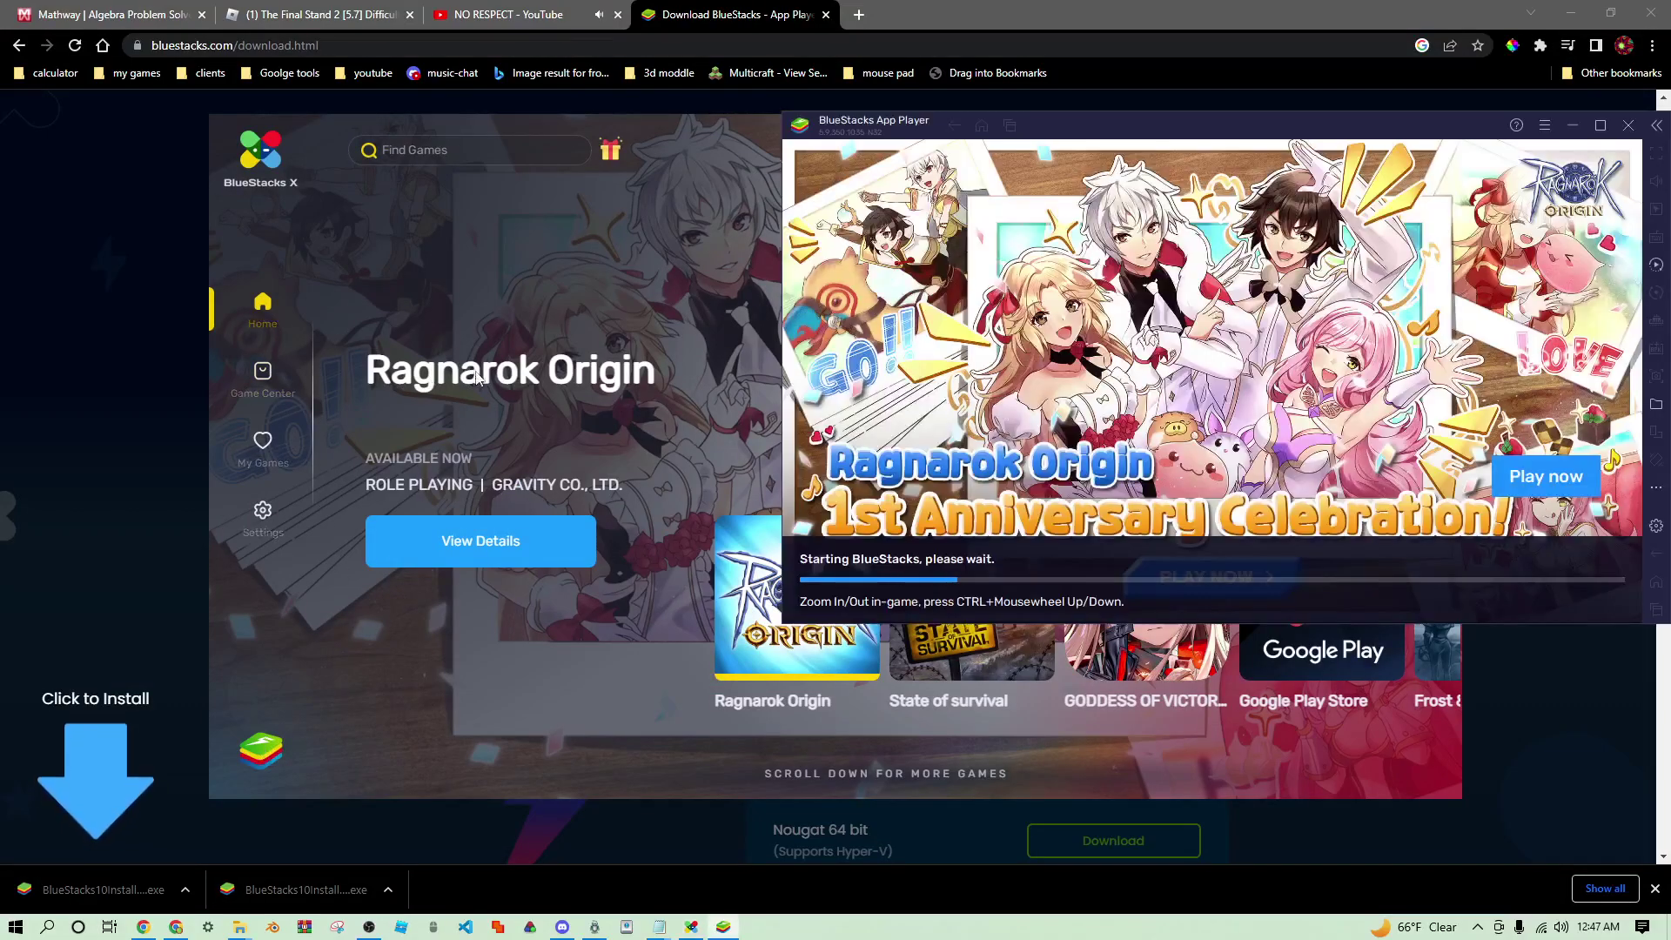
pyautogui.moveTo(1152, 117); pyautogui.dragTo(897, 154)
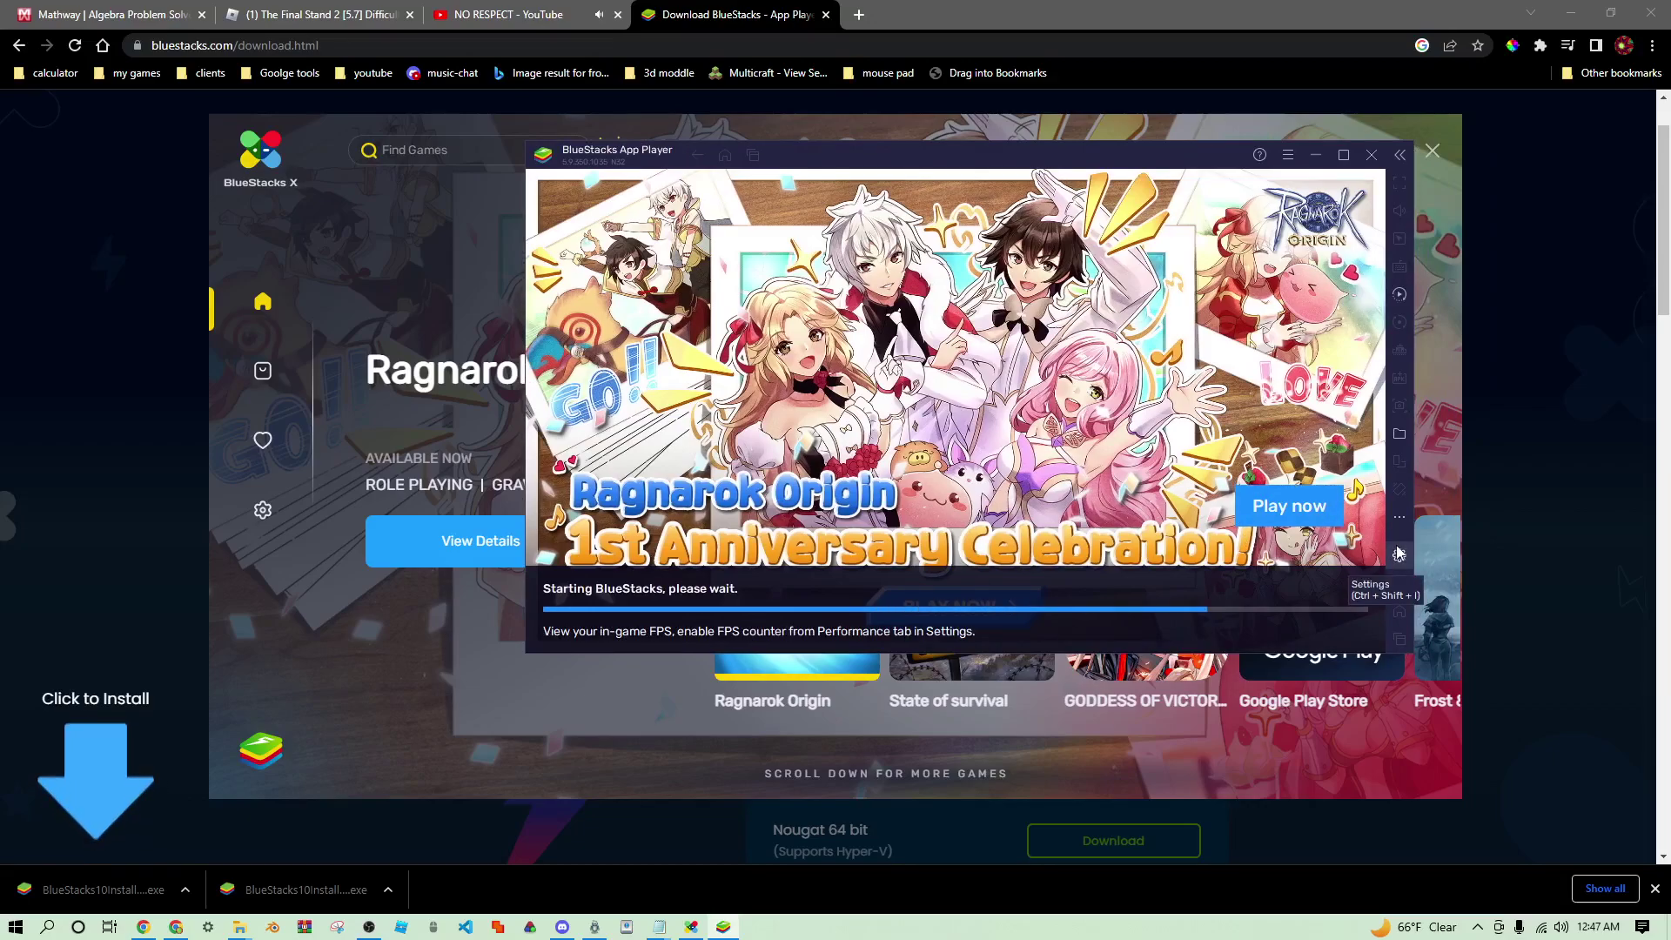
# Step: Review the App Player's performance and display settings, and close them without making changes
pyautogui.click(1398, 553)
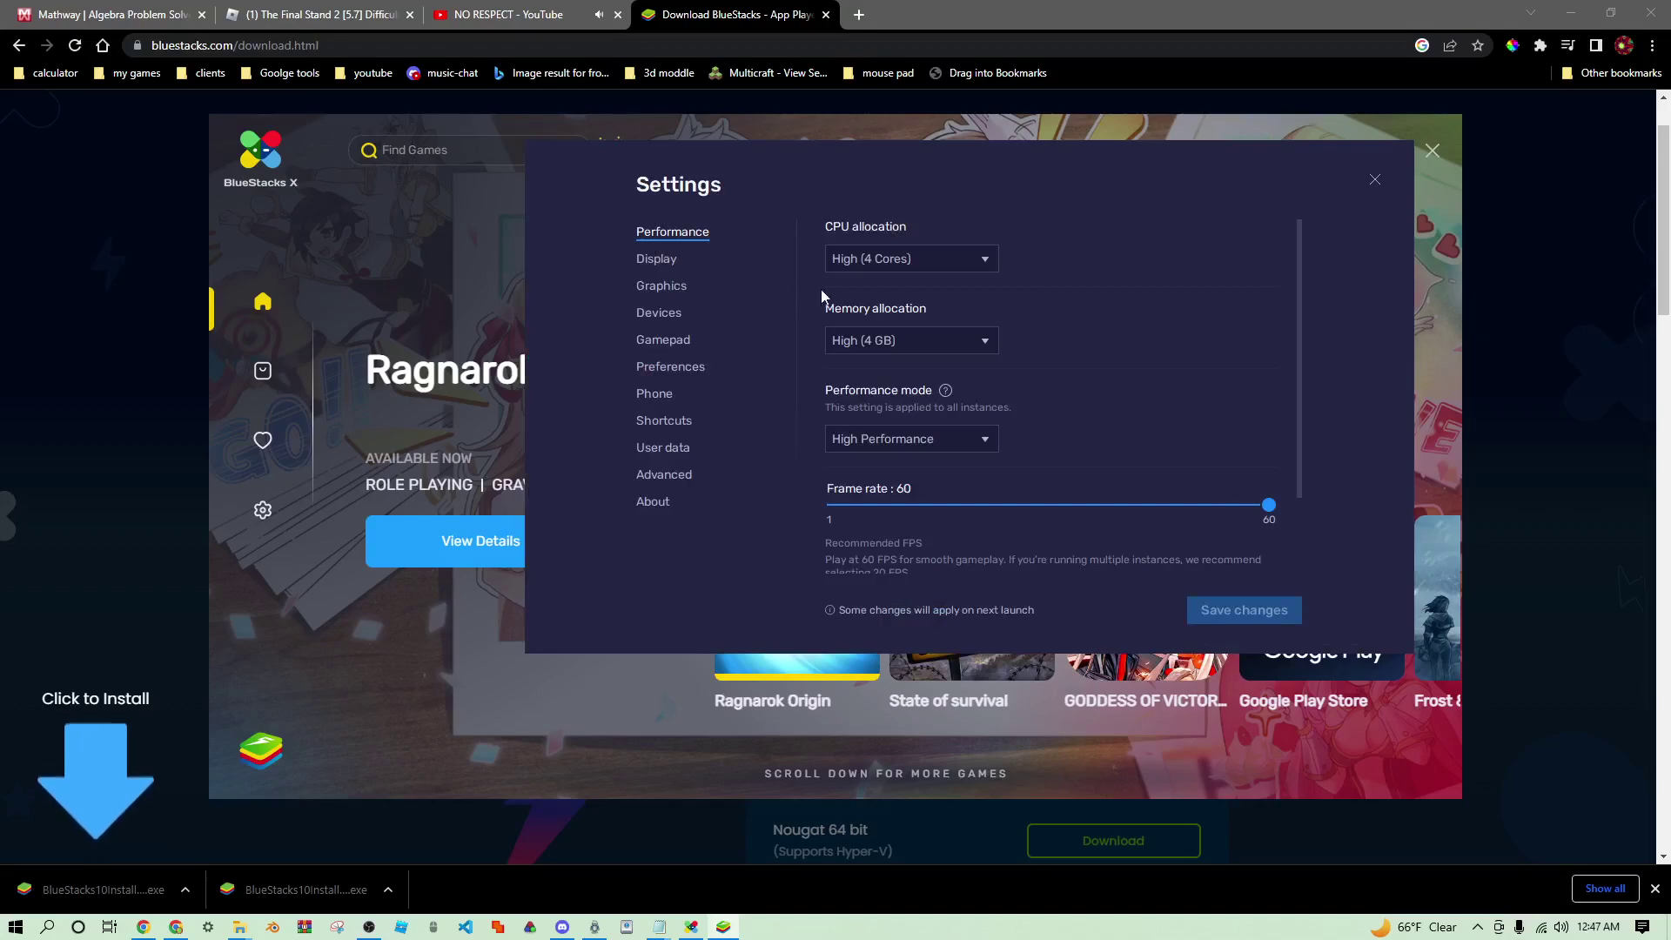
pyautogui.click(705, 259)
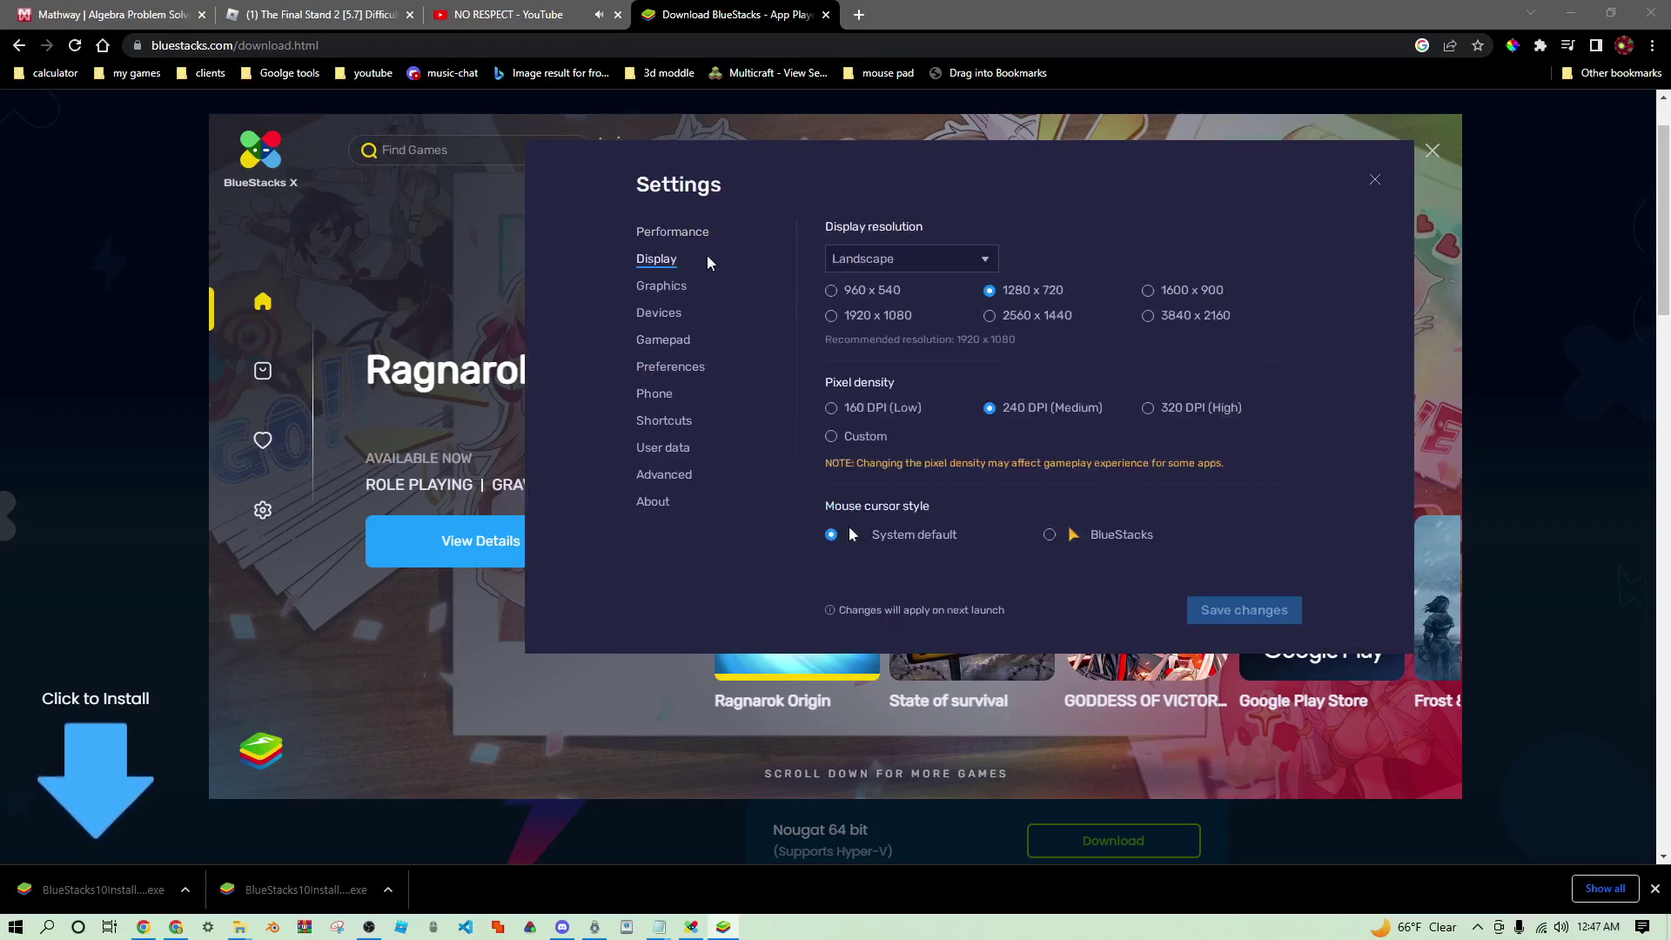
pyautogui.click(1374, 181)
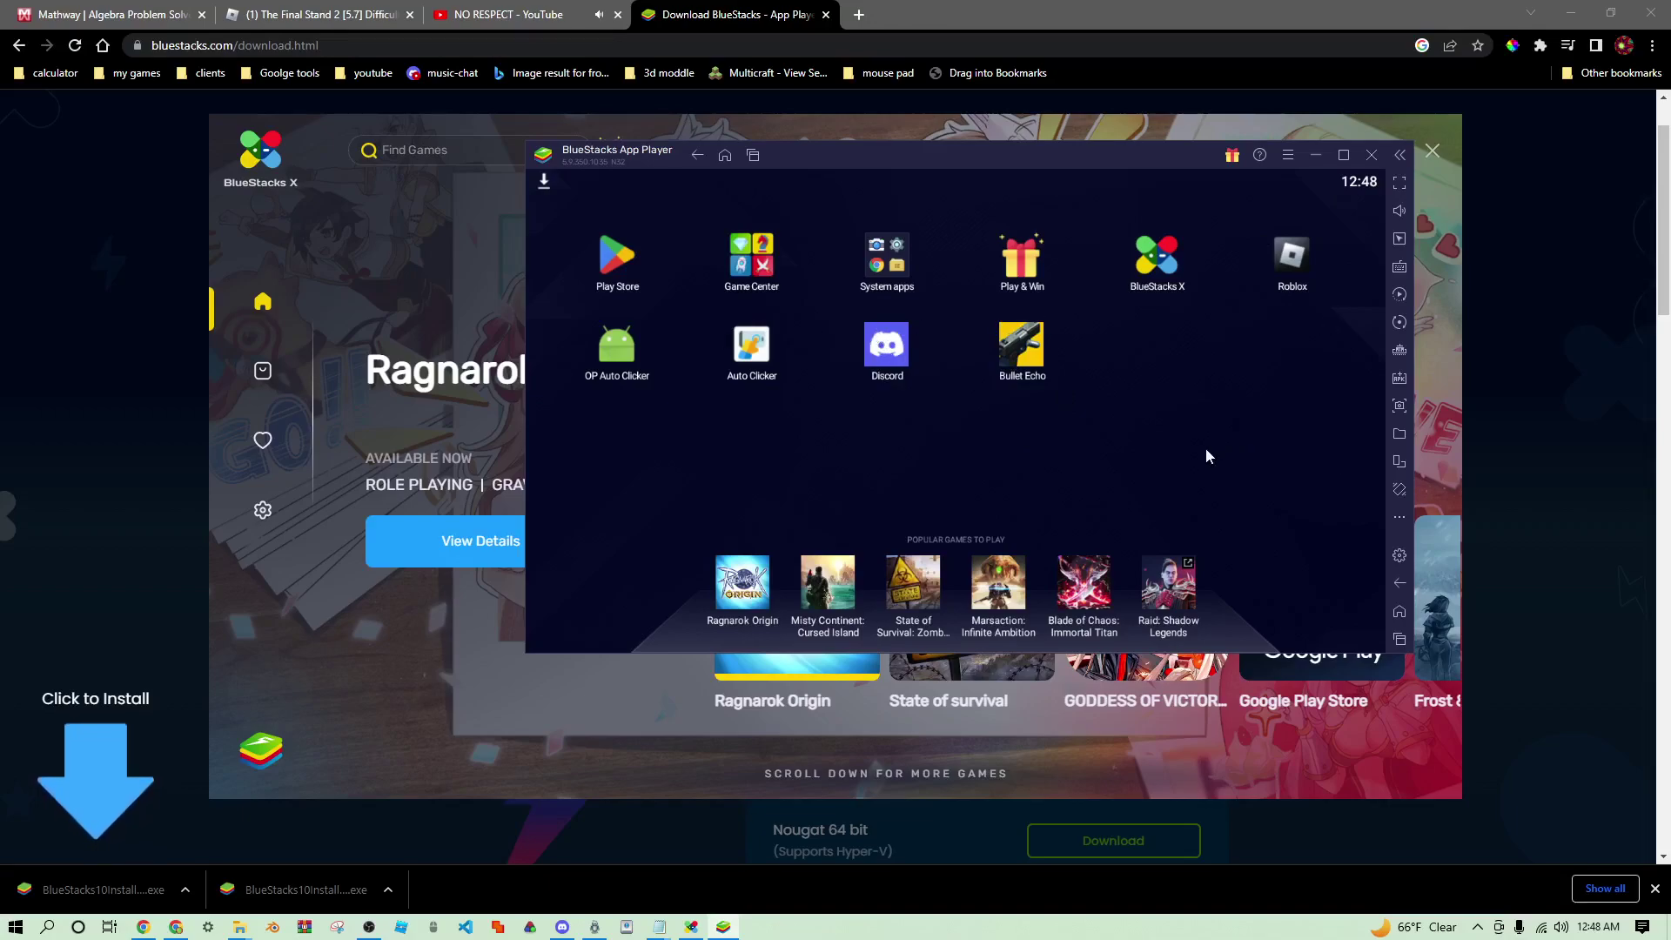
# Step: Find Discord in the Play Store using the earlier discord search and open the app
pyautogui.click(620, 257)
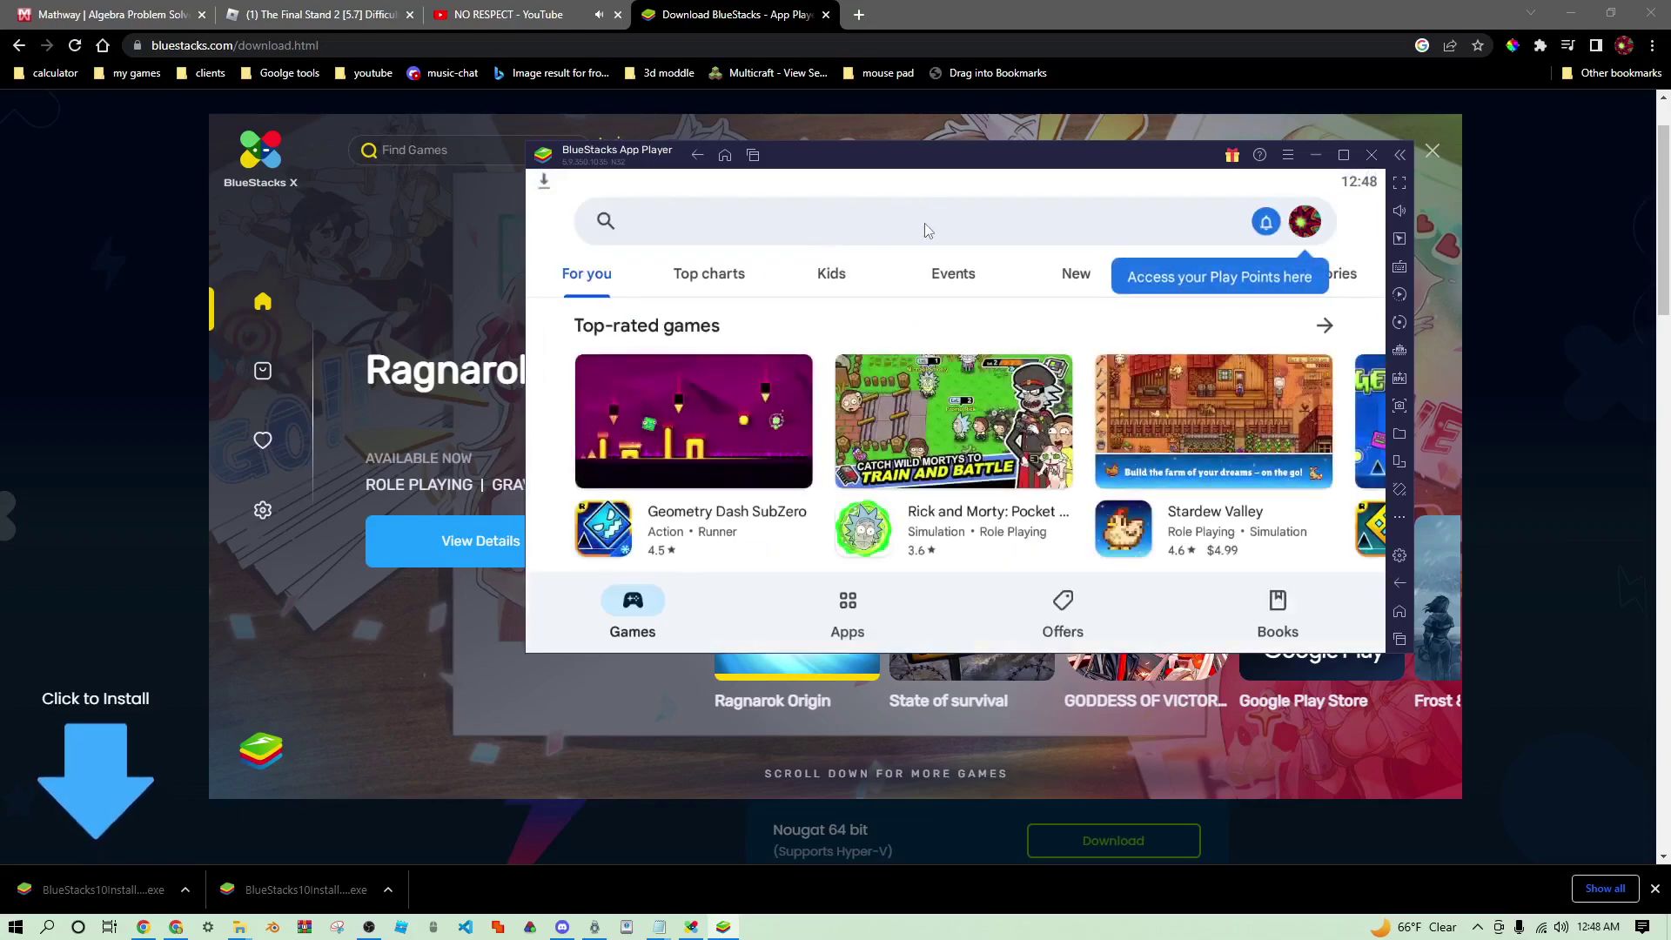
pyautogui.click(924, 223)
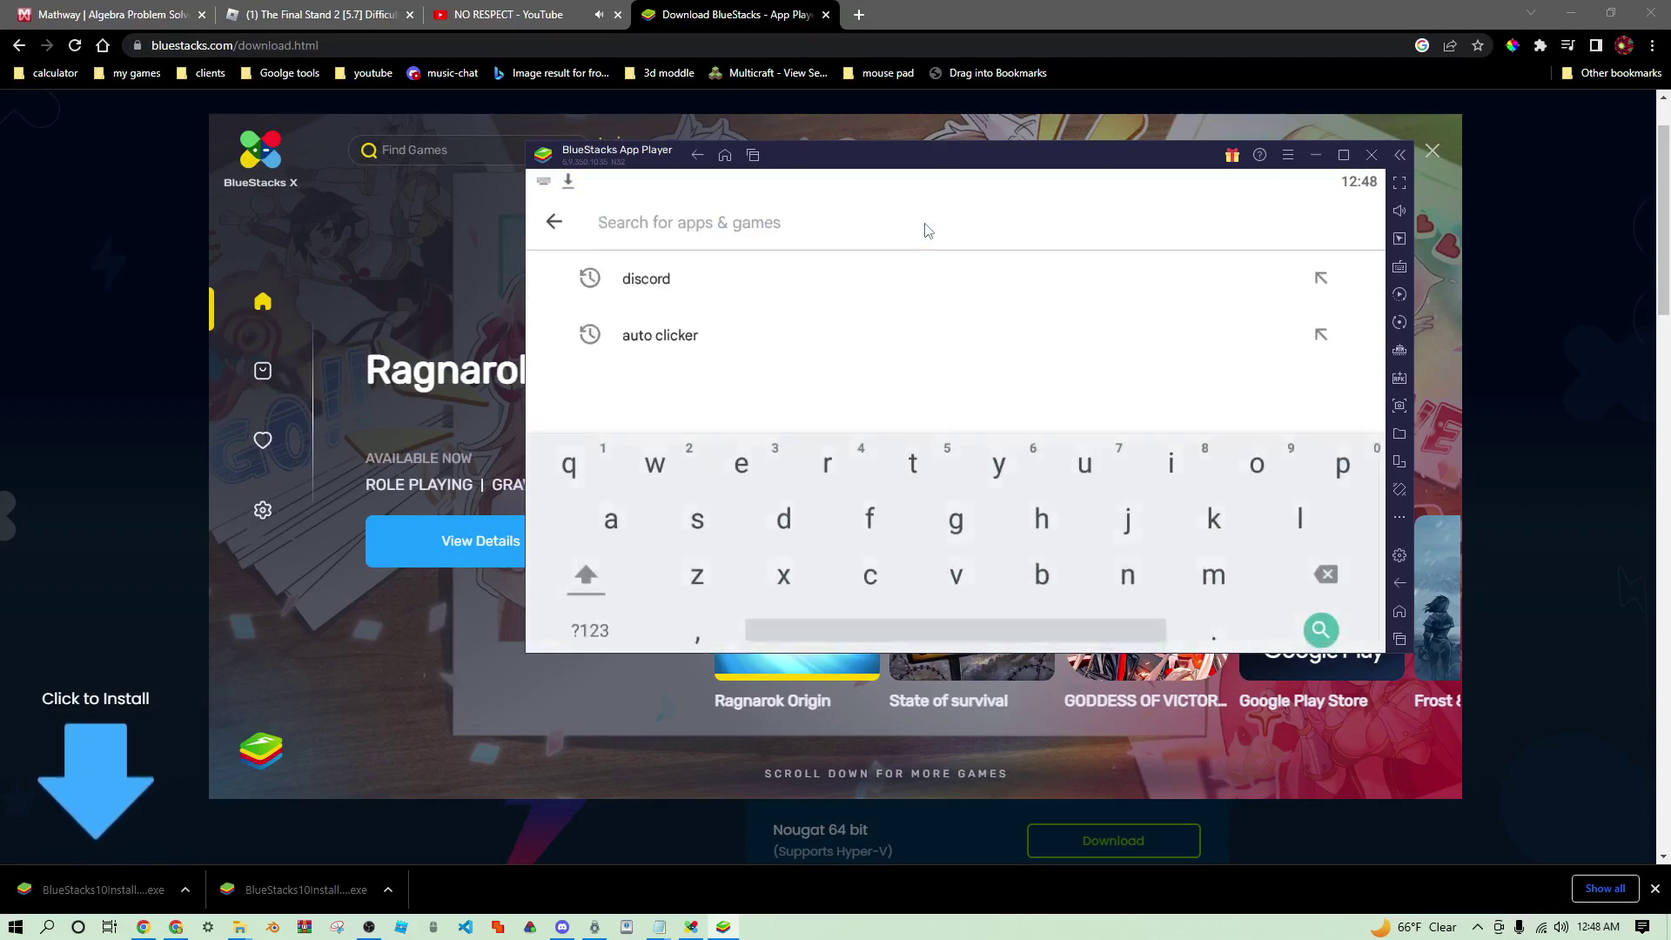
pyautogui.click(826, 286)
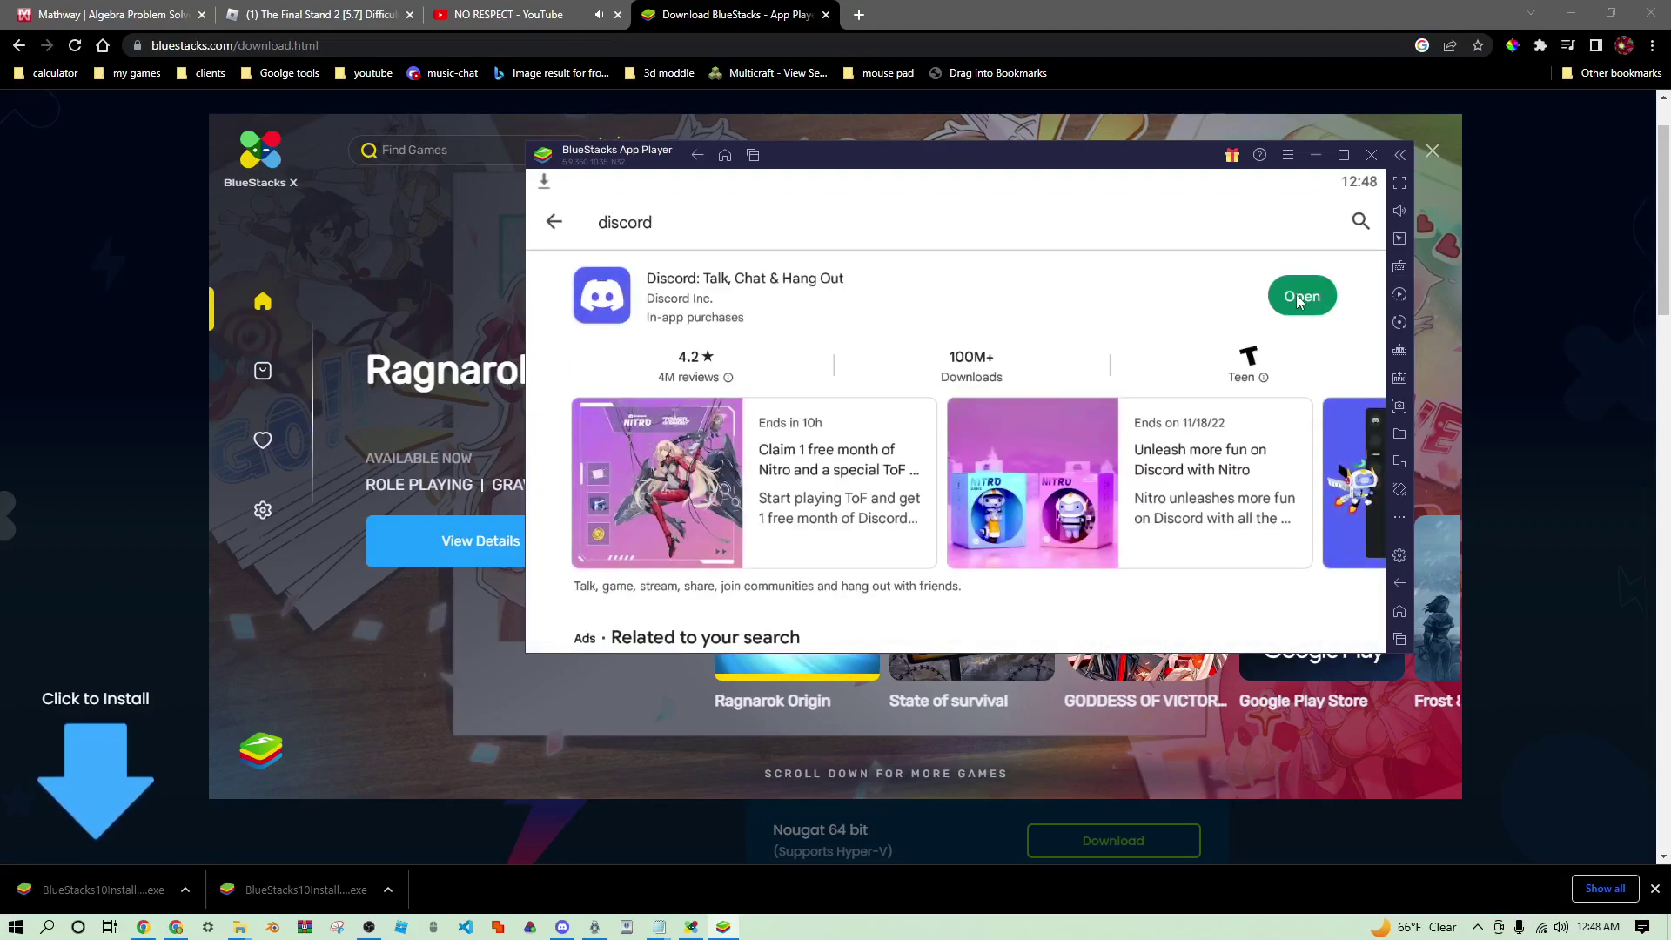
pyautogui.click(1299, 297)
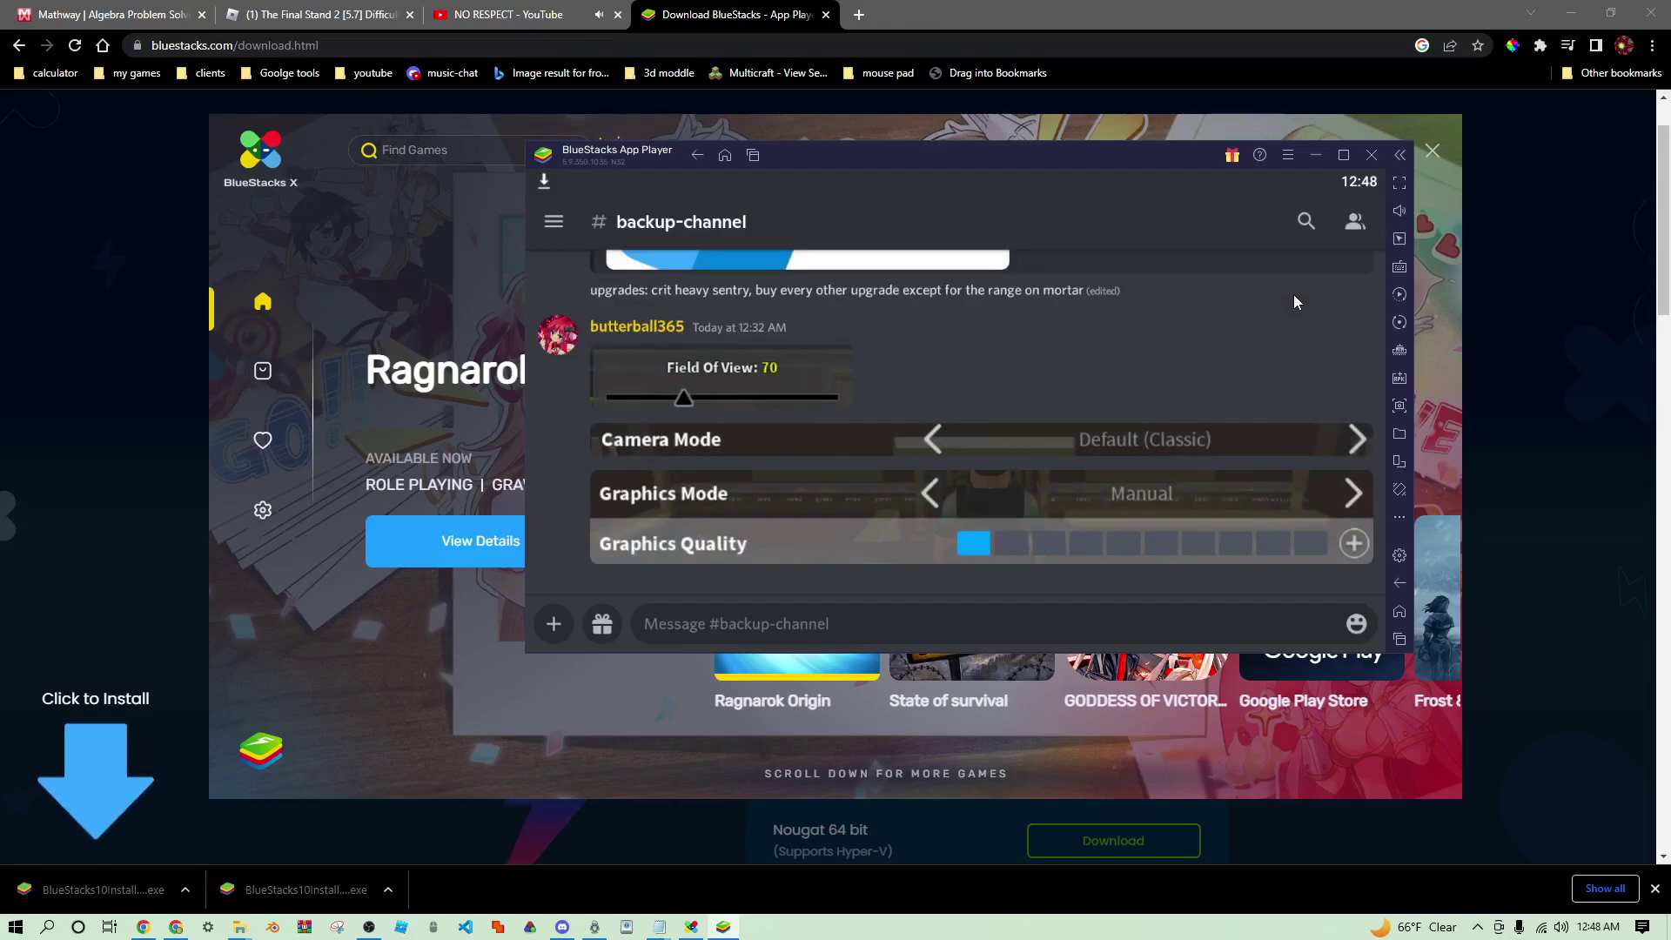
# Step: Read the backup-channel posts in full screen, from the game settings back to the Wave30CarrerMobileAa.txt attachment
pyautogui.press('F11')
pyautogui.scroll(5, 1042, 416)
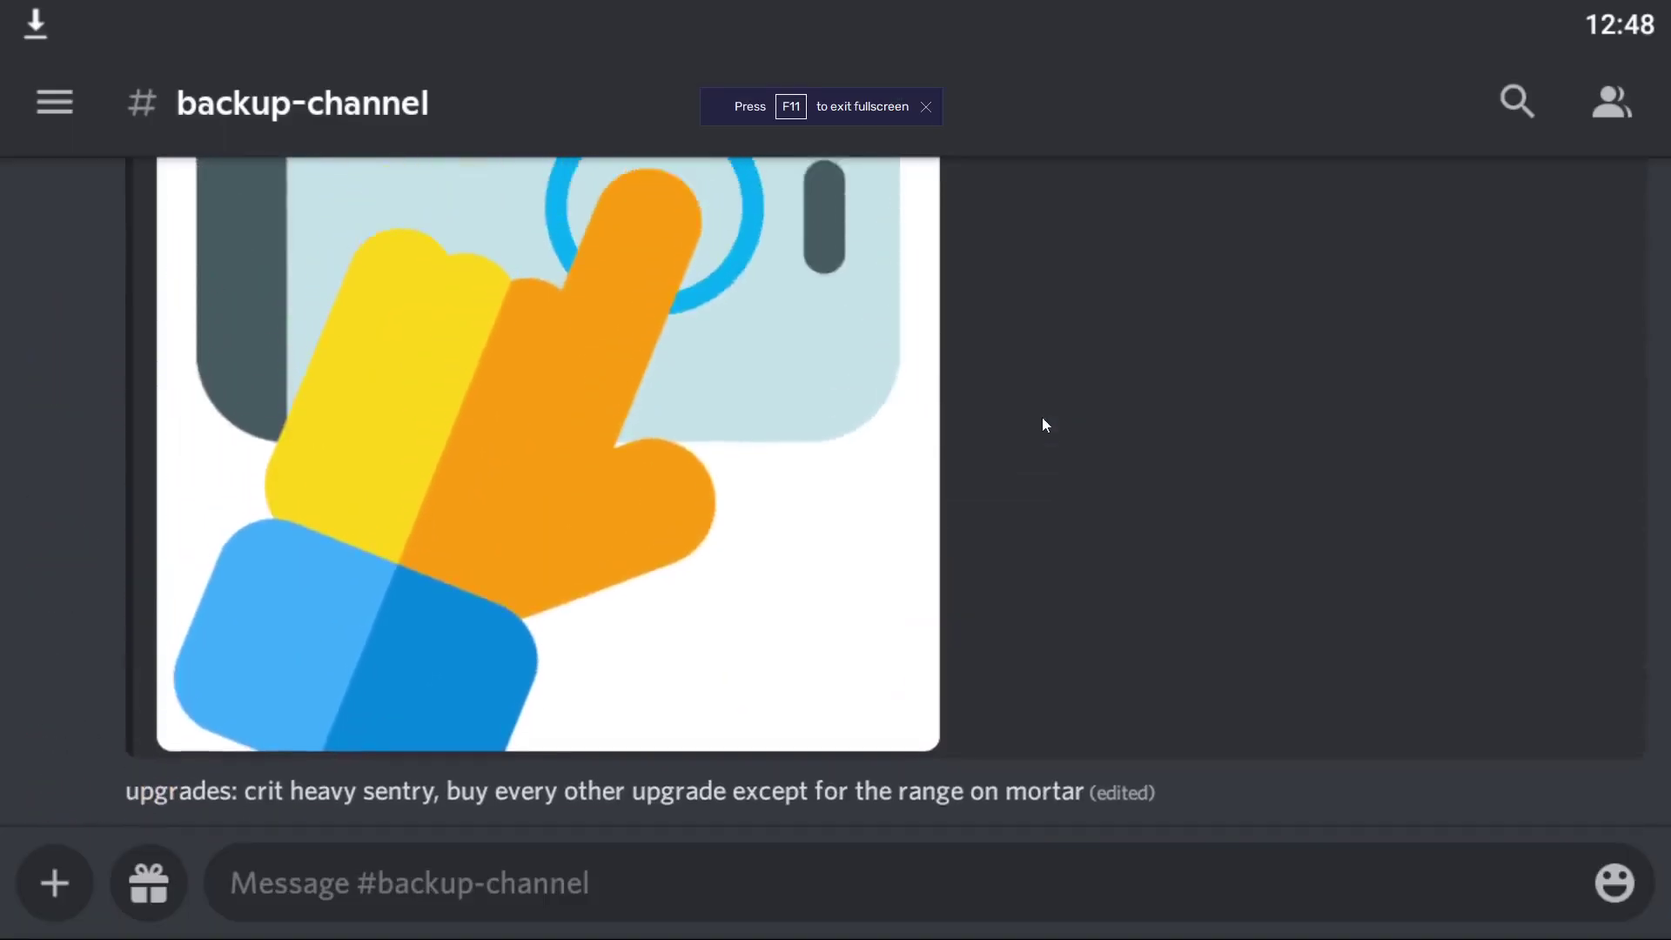
pyautogui.scroll(15, 1042, 416)
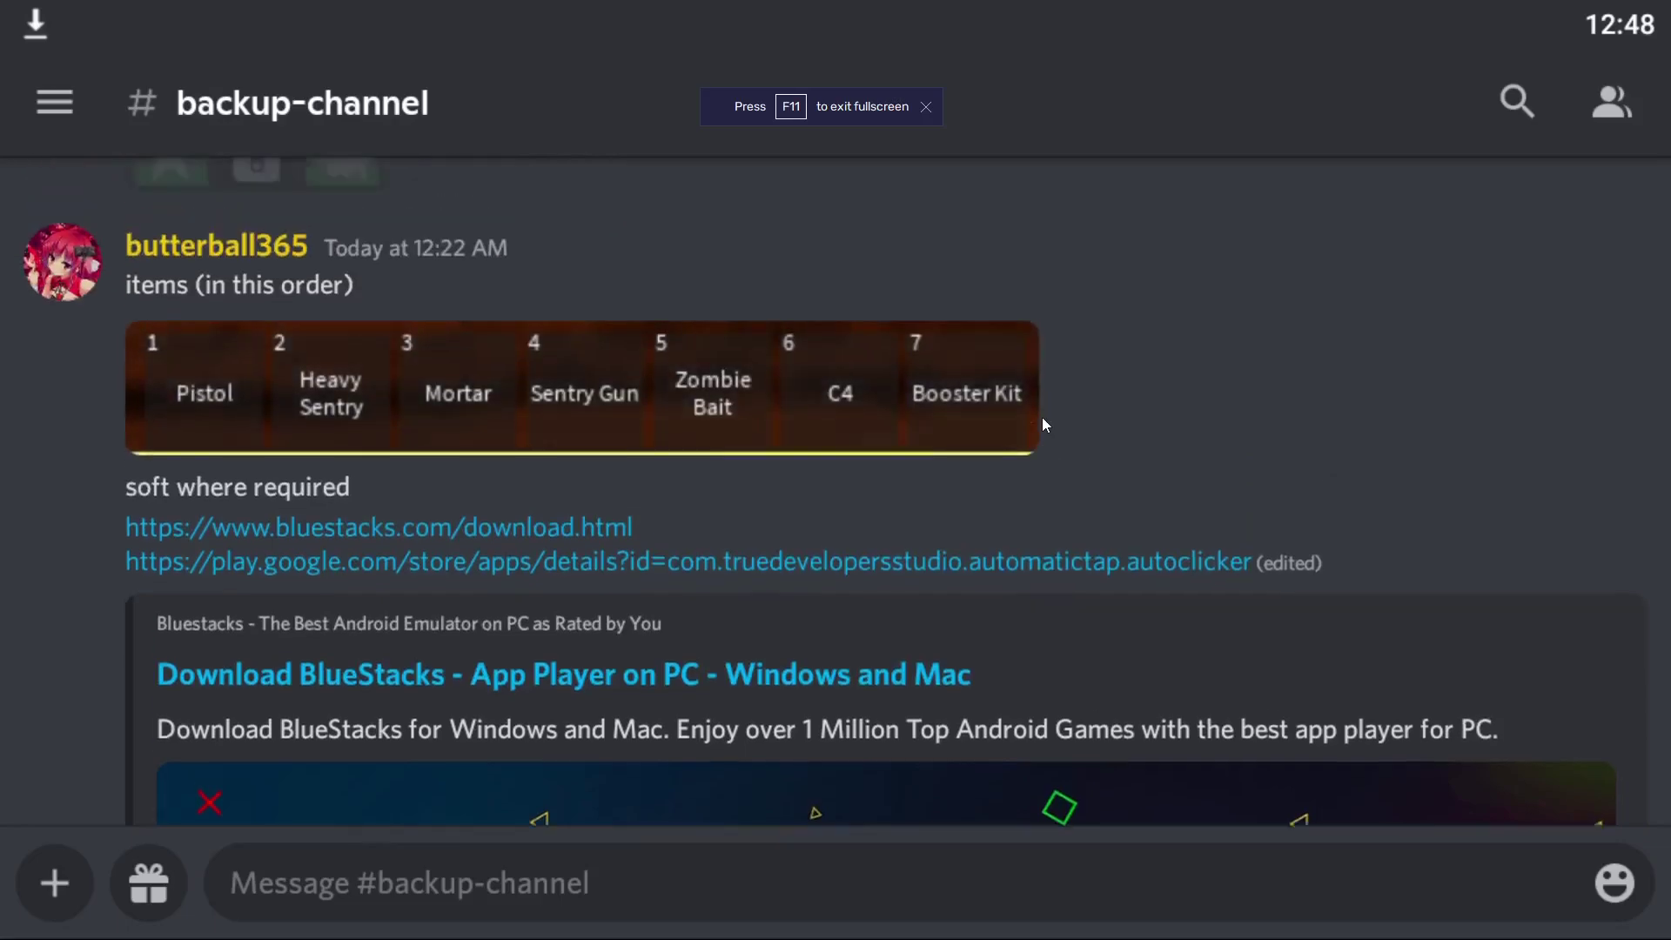
pyautogui.scroll(10, 1042, 416)
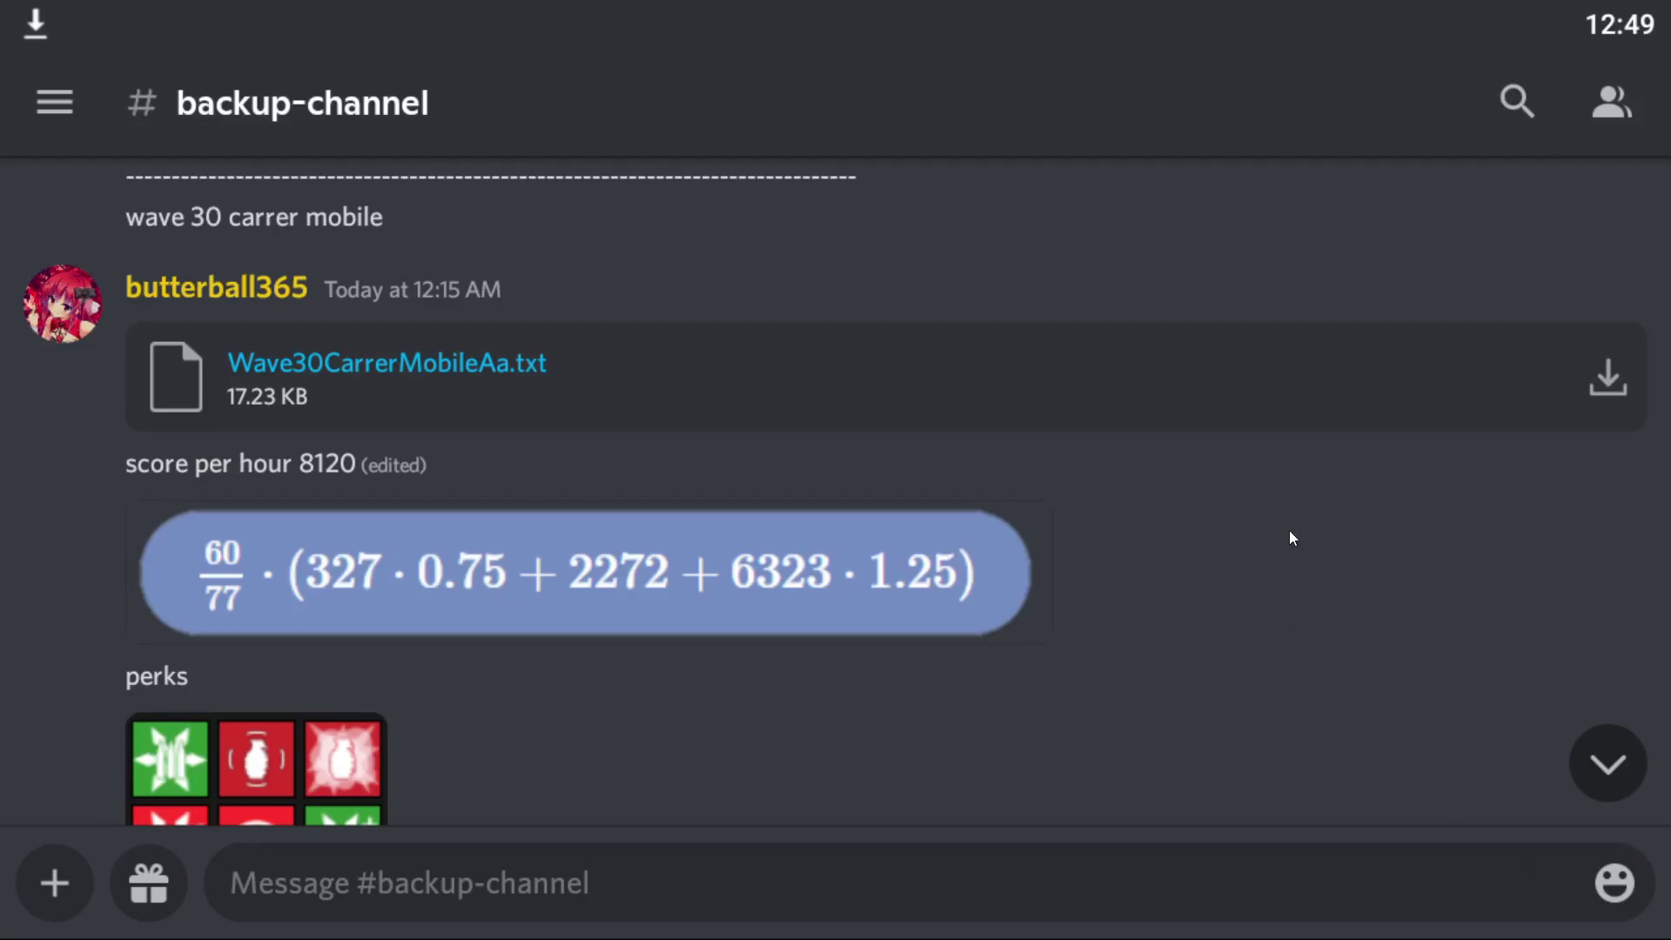
pyautogui.press('F11')
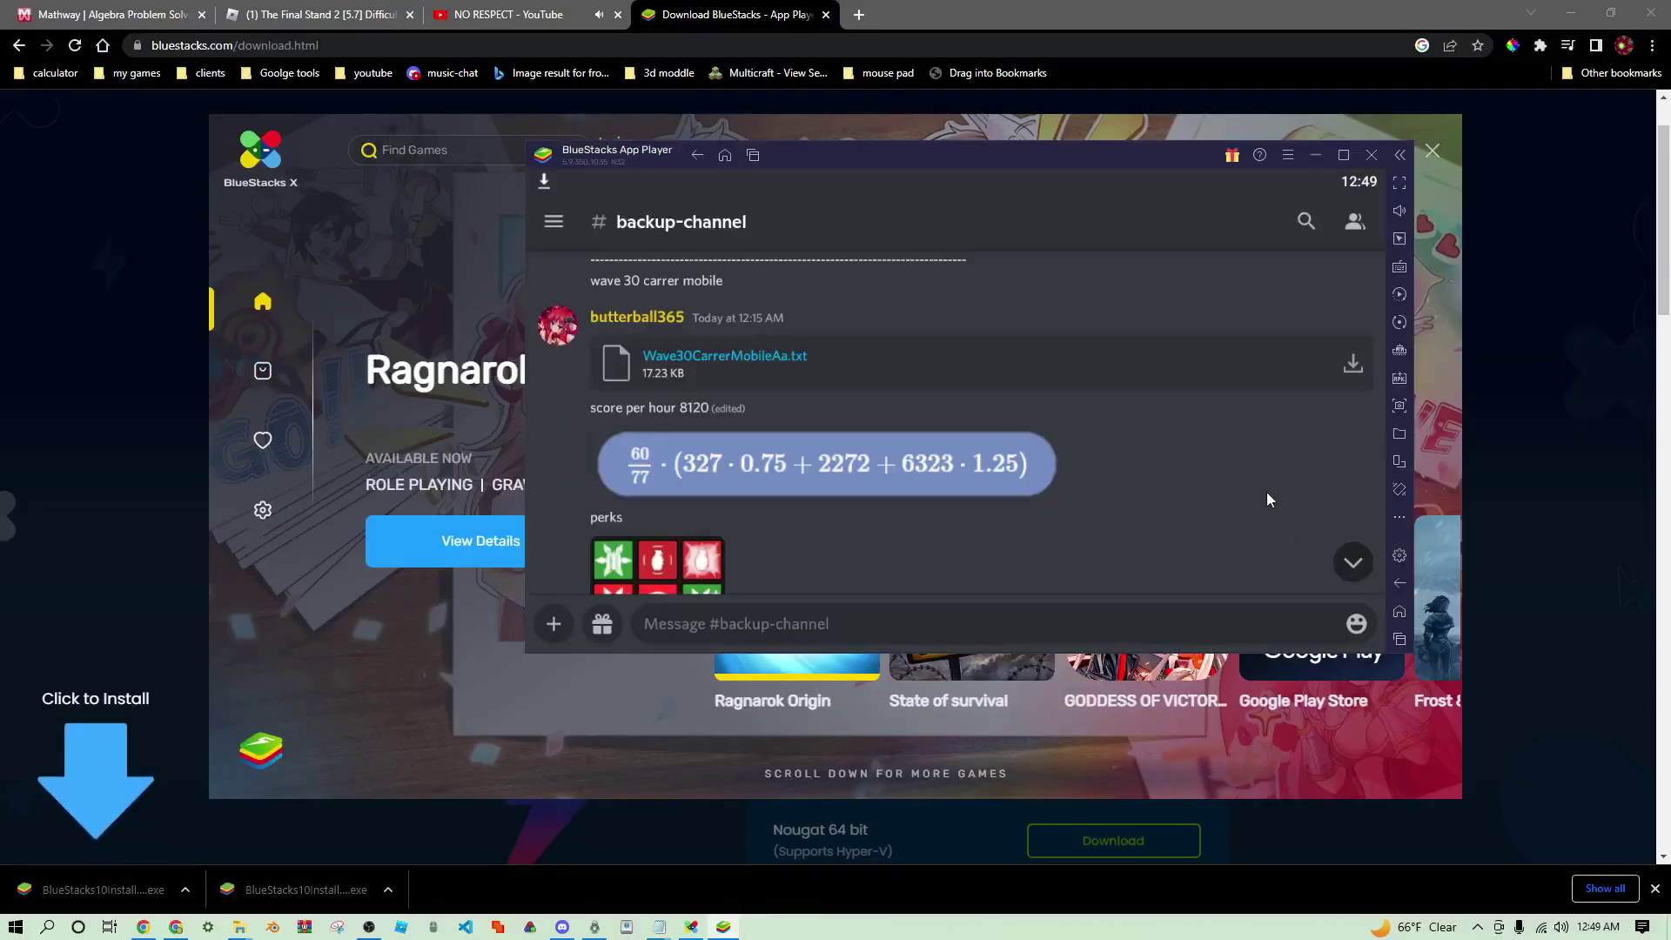
# Step: Return to the Play Store and search for auto clicker
pyautogui.click(1400, 639)
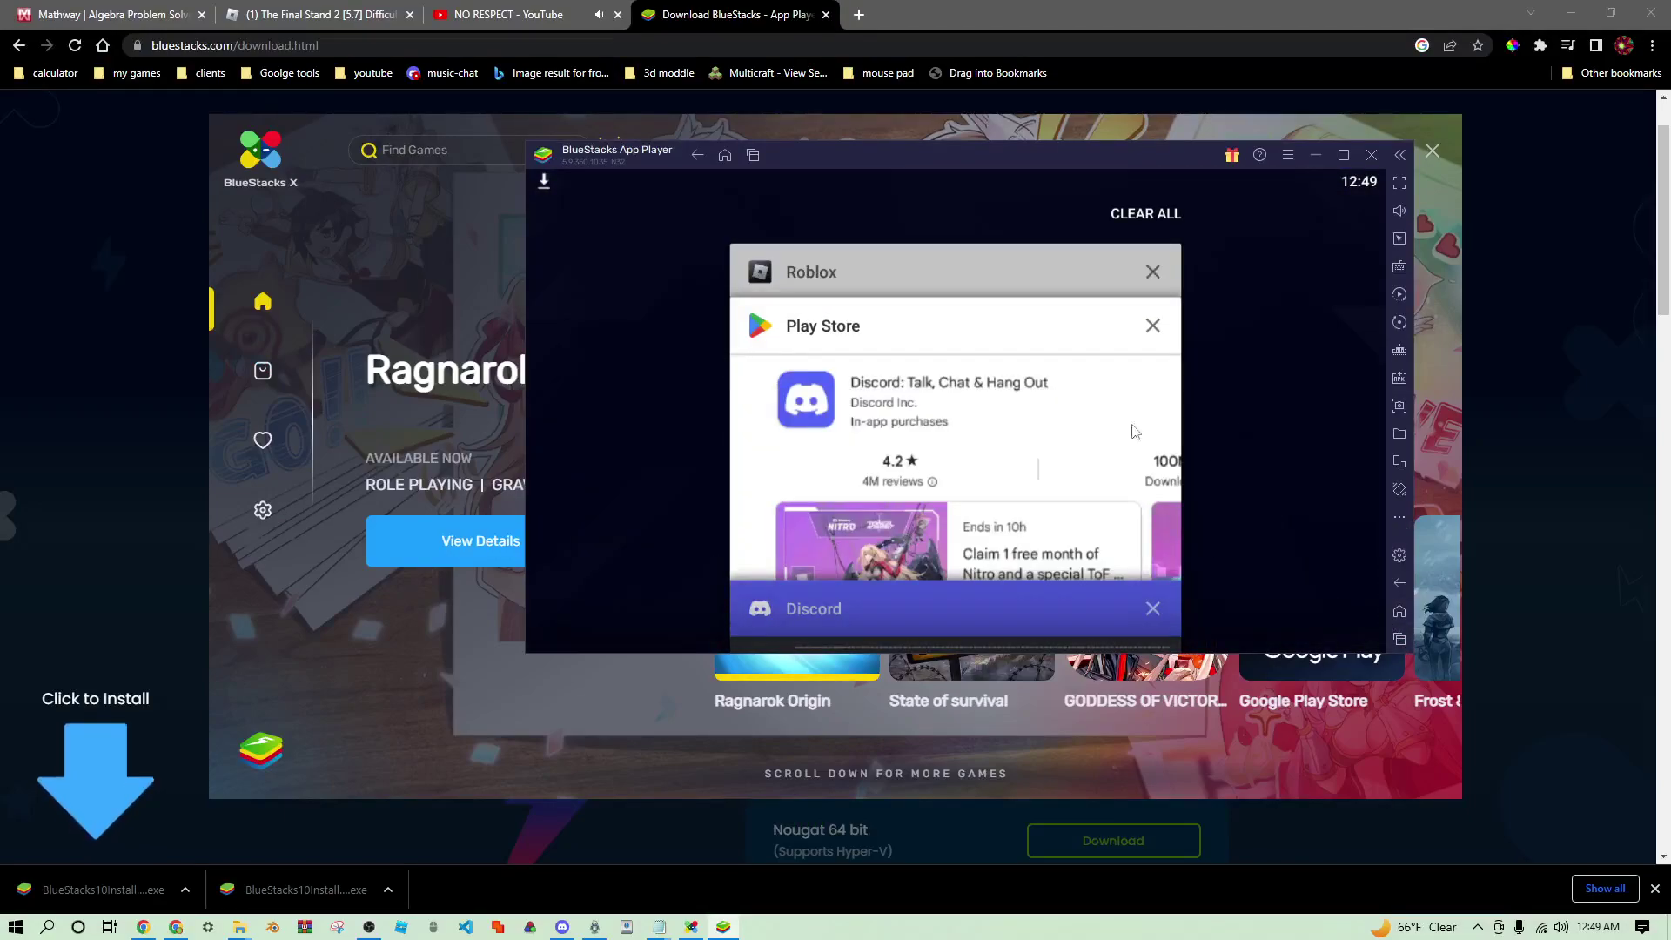
pyautogui.scroll(-2, 998, 425)
pyautogui.click(1235, 386)
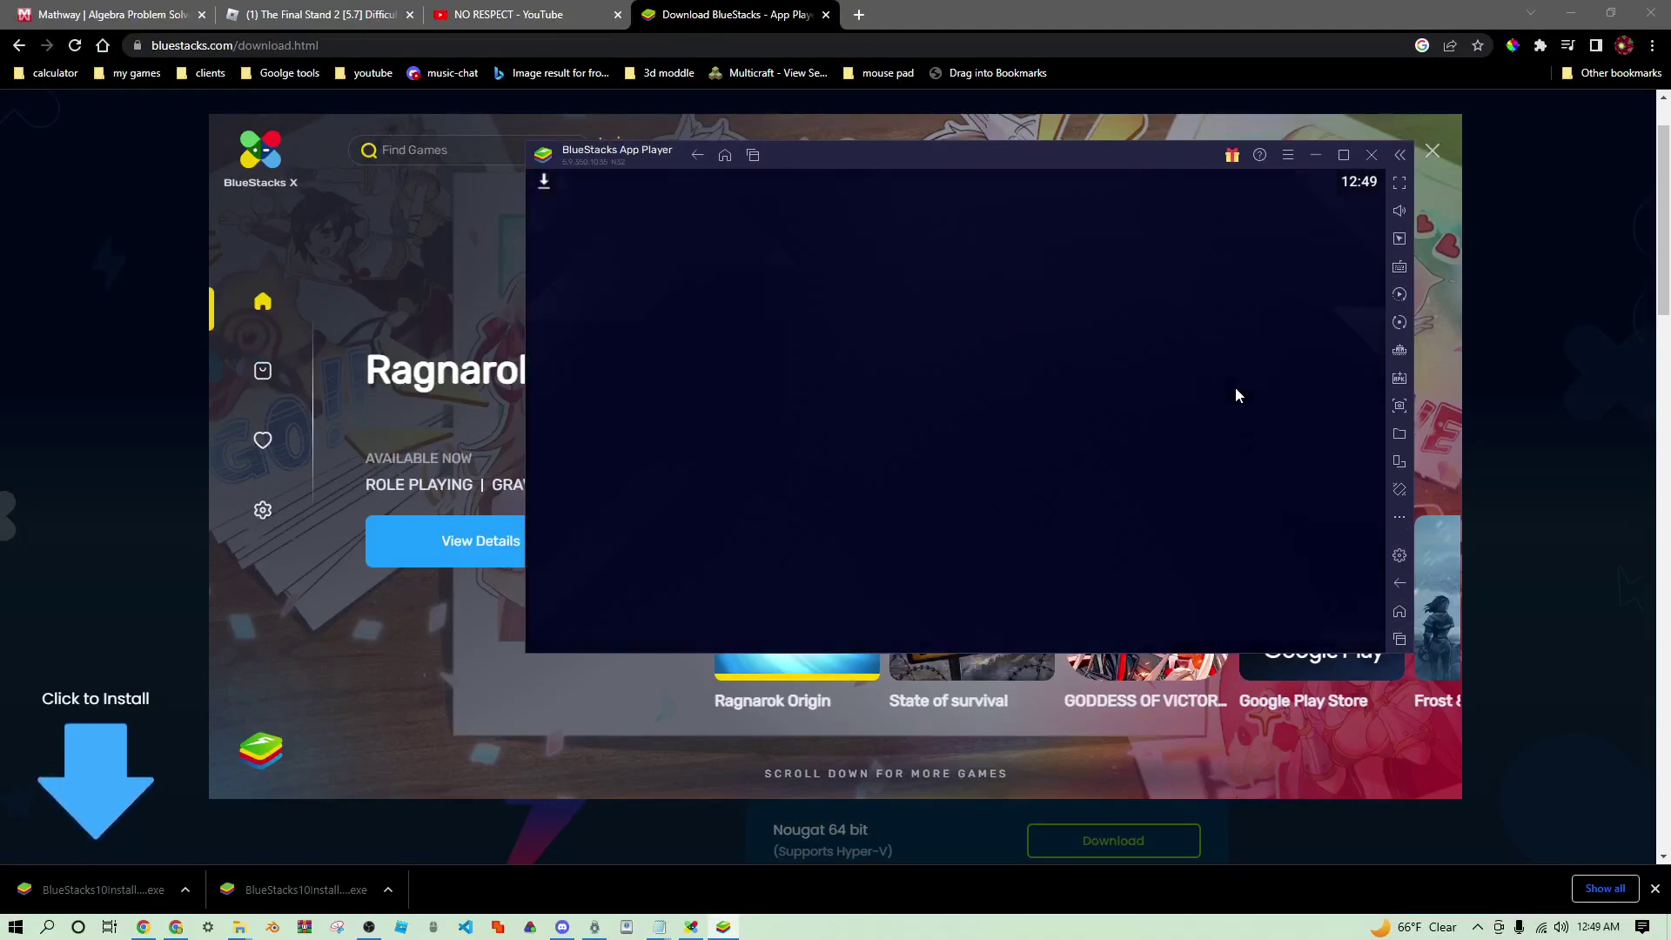
pyautogui.click(612, 261)
pyautogui.click(868, 220)
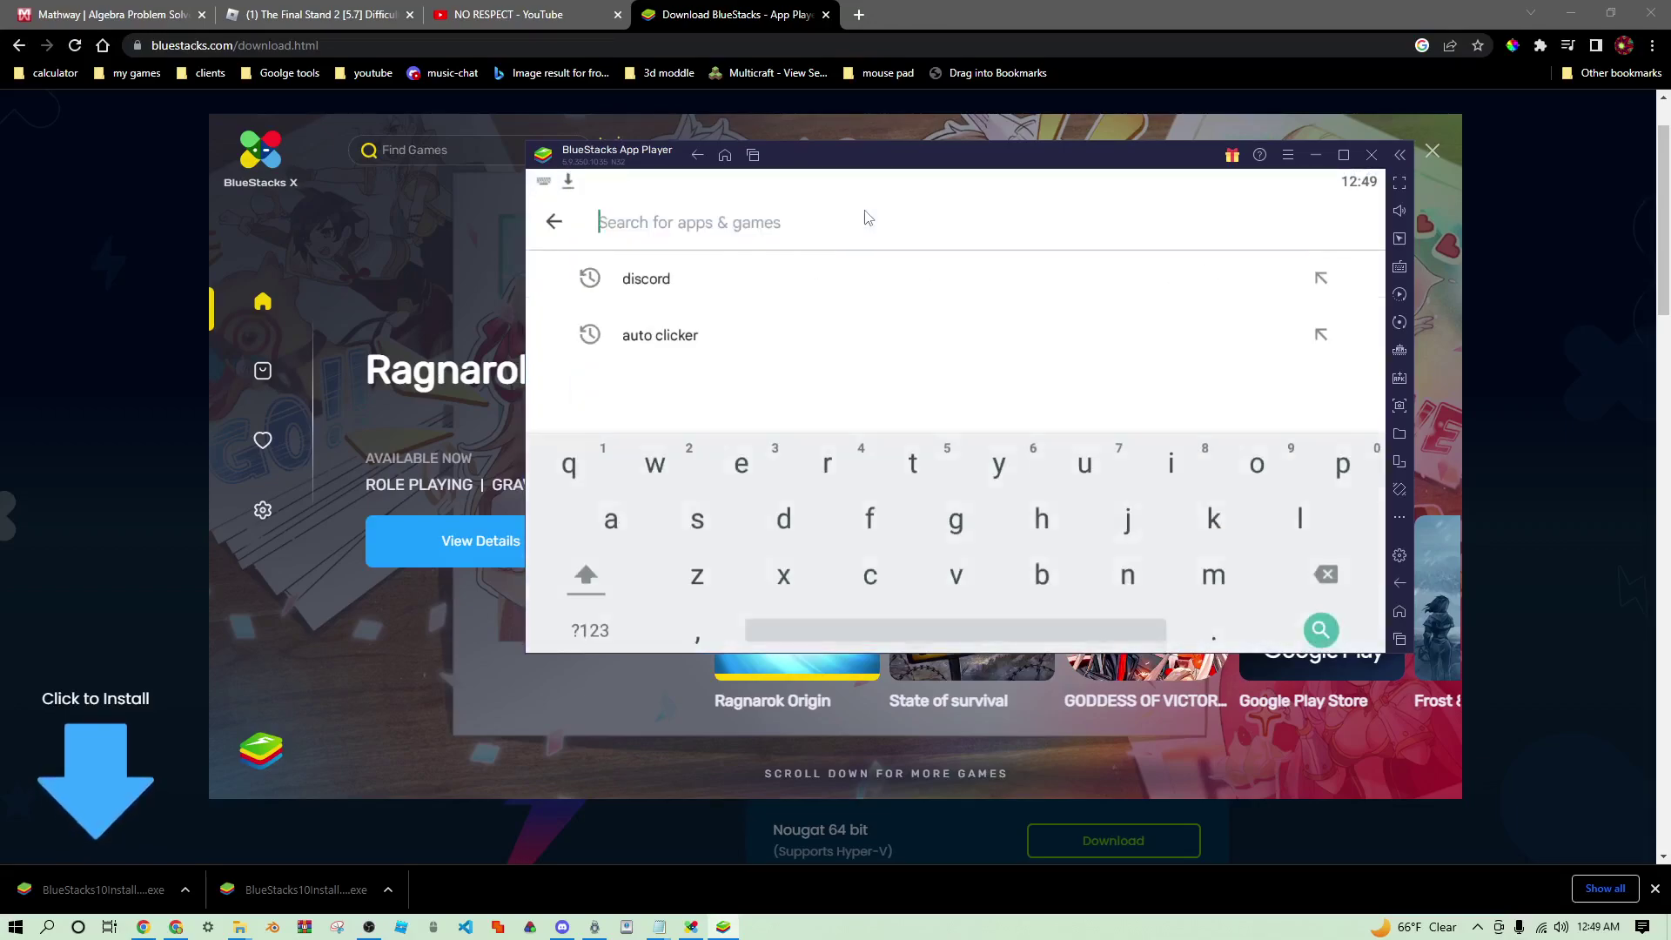
pyautogui.write('aut')
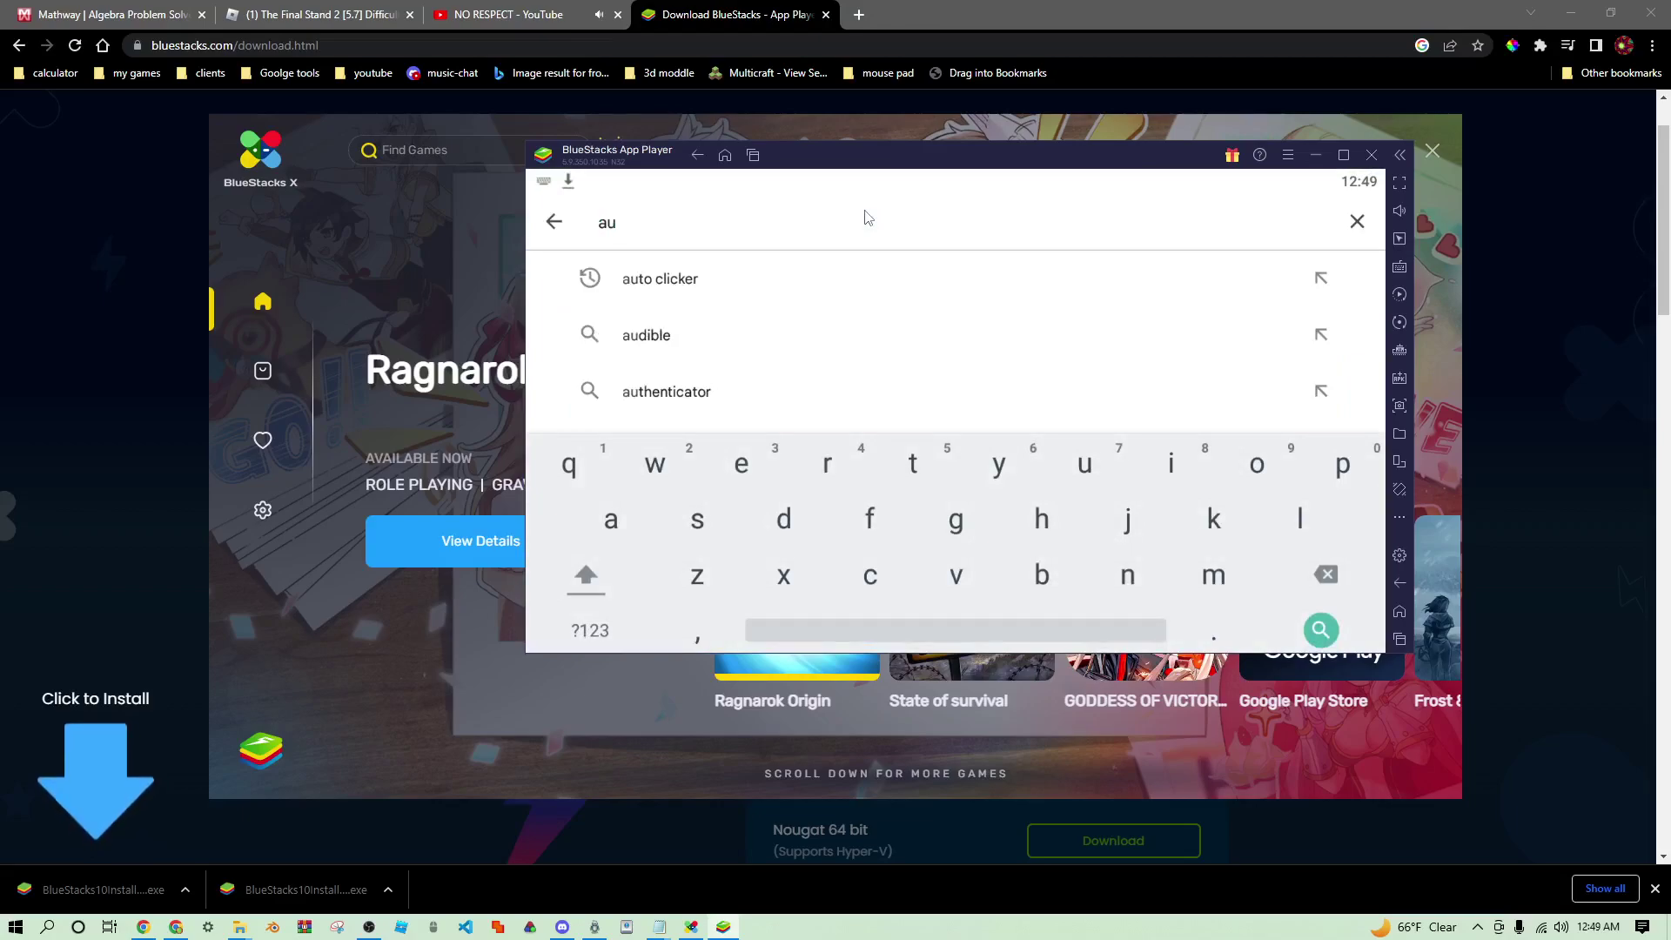
pyautogui.click(858, 286)
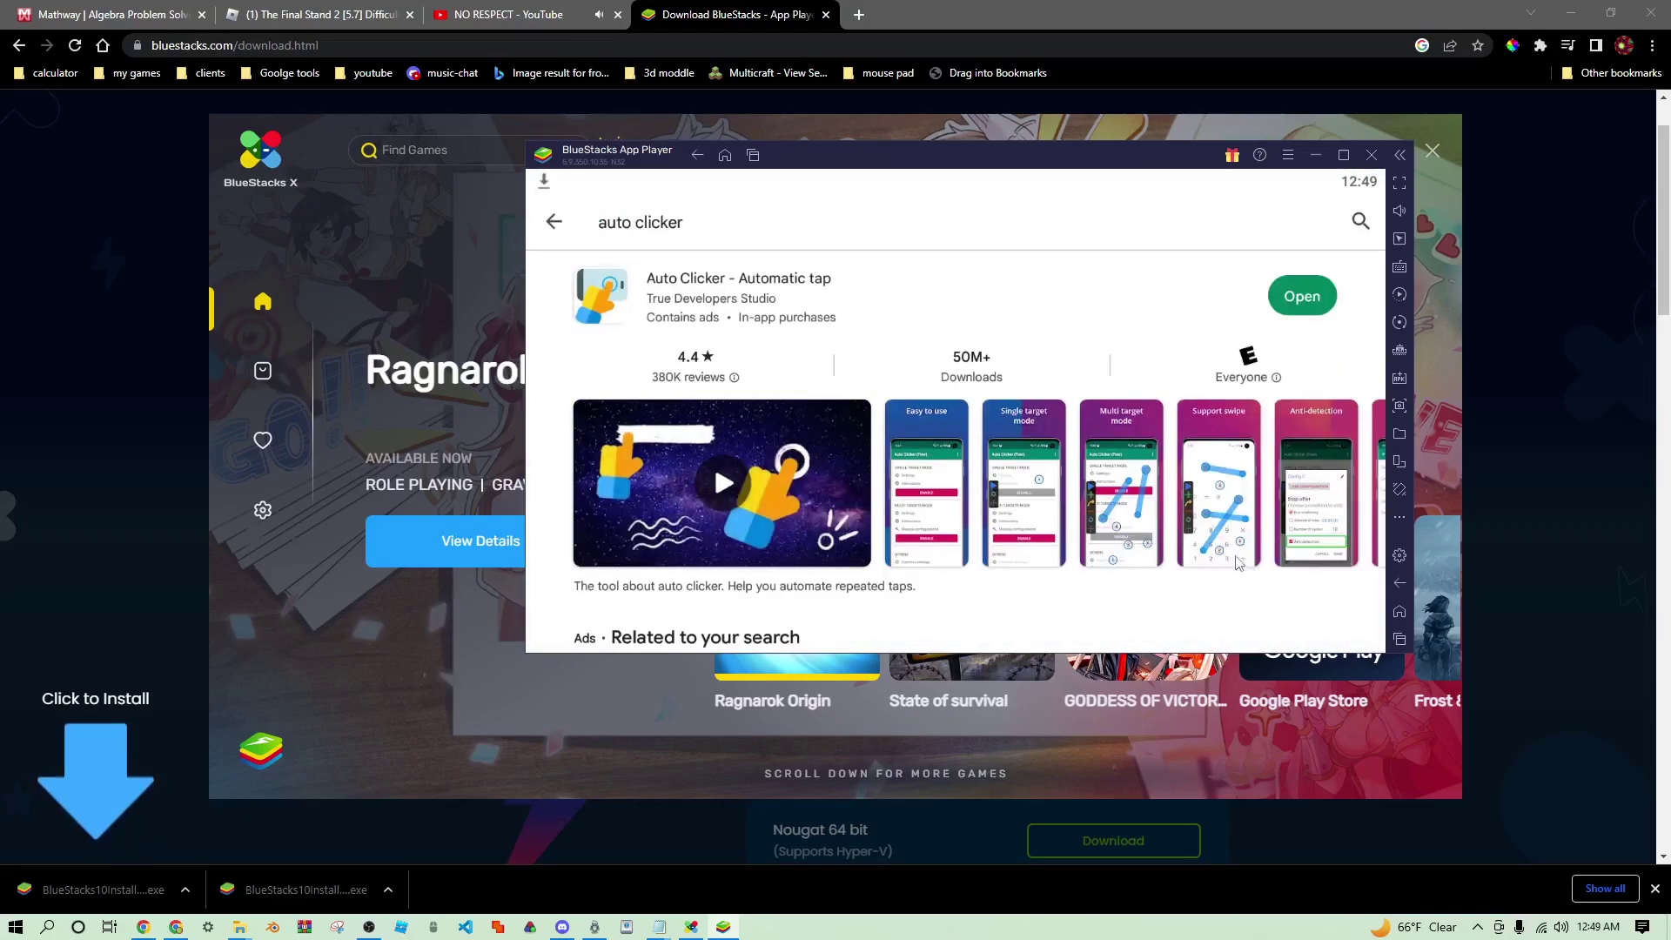
# Step: Switch back to Discord, follow the Auto Clicker link in backup-channel to Google Play, and open the app
pyautogui.click(1399, 639)
pyautogui.click(928, 374)
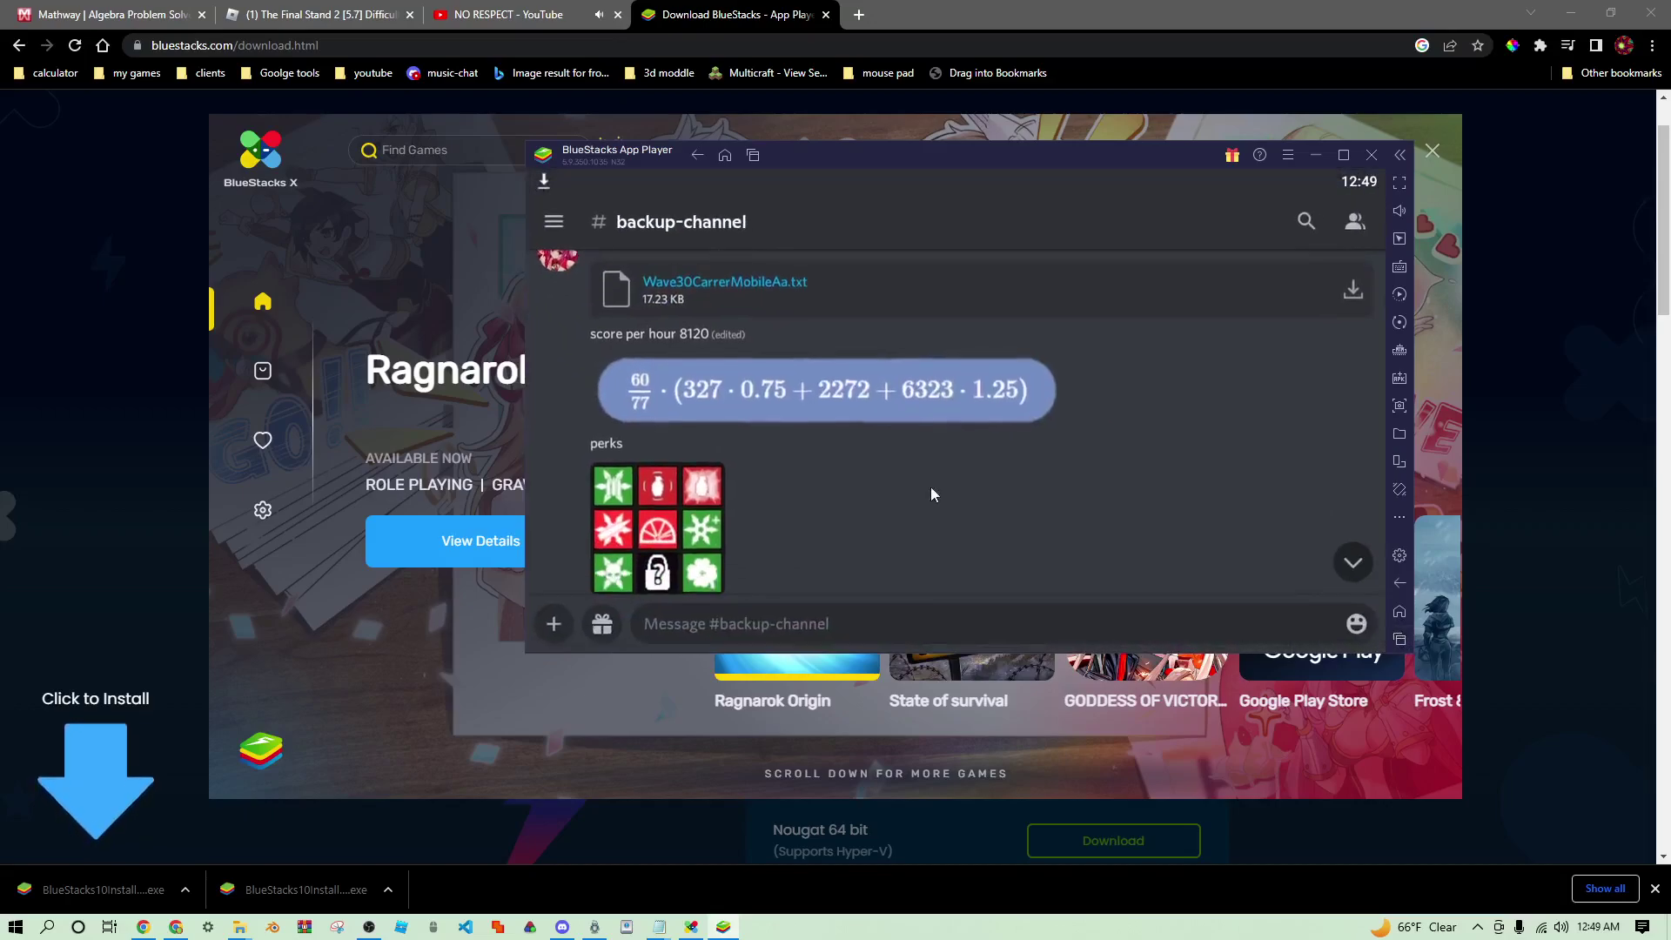
pyautogui.scroll(-5, 924, 492)
pyautogui.scroll(-5, 923, 493)
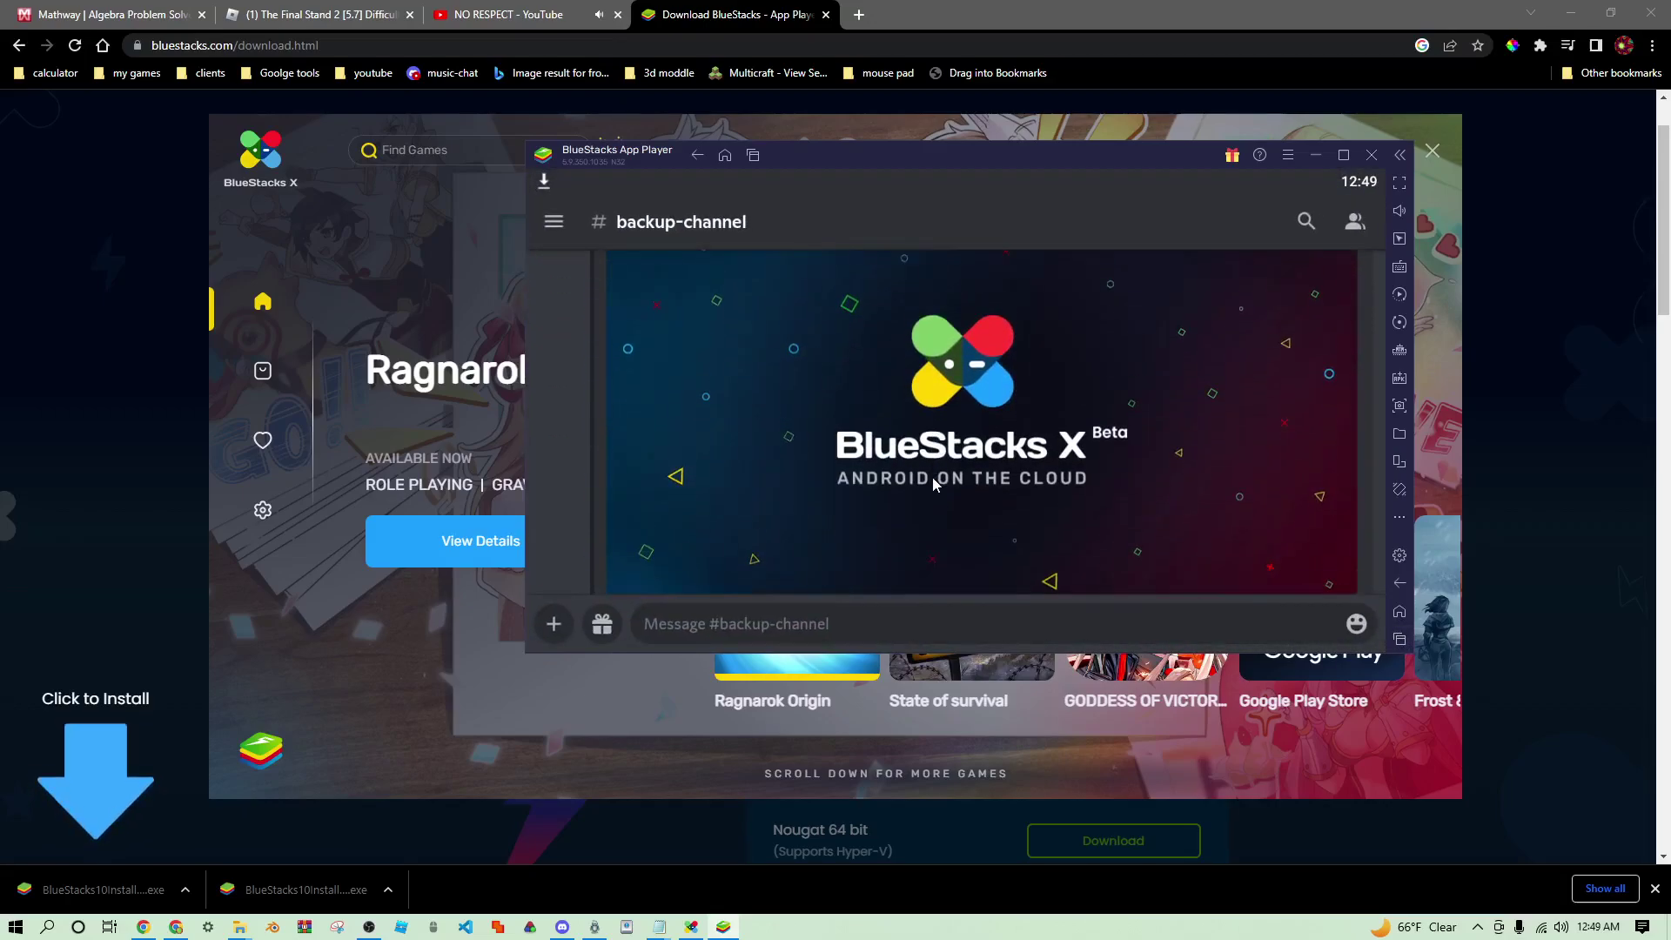
pyautogui.click(868, 391)
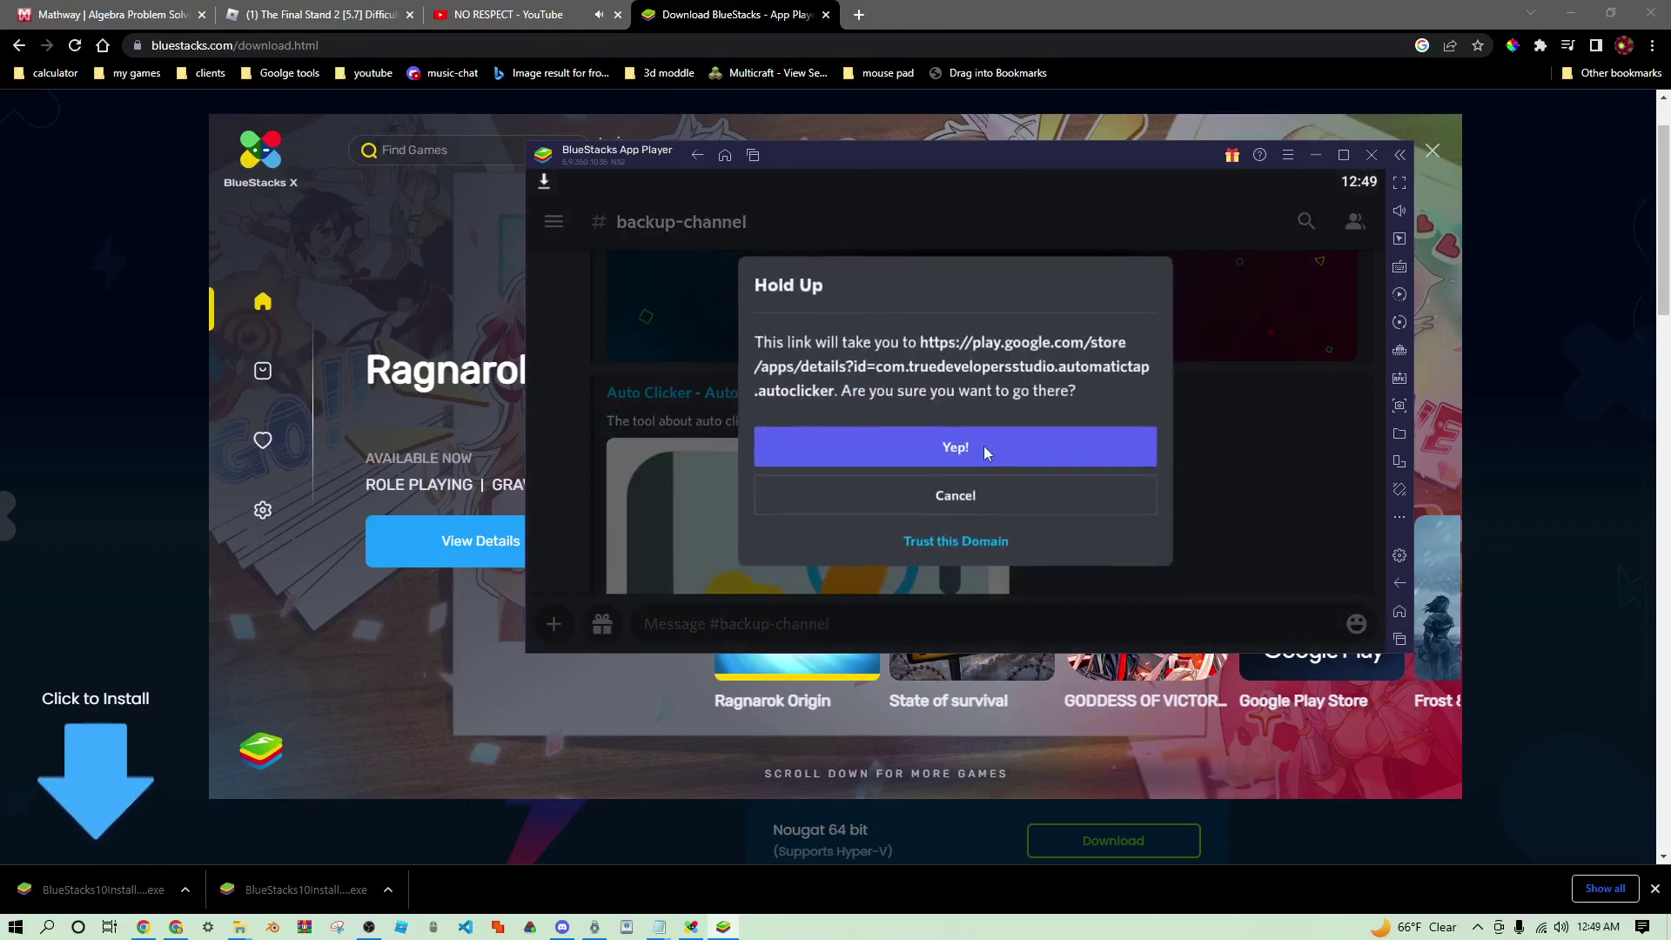
pyautogui.click(984, 445)
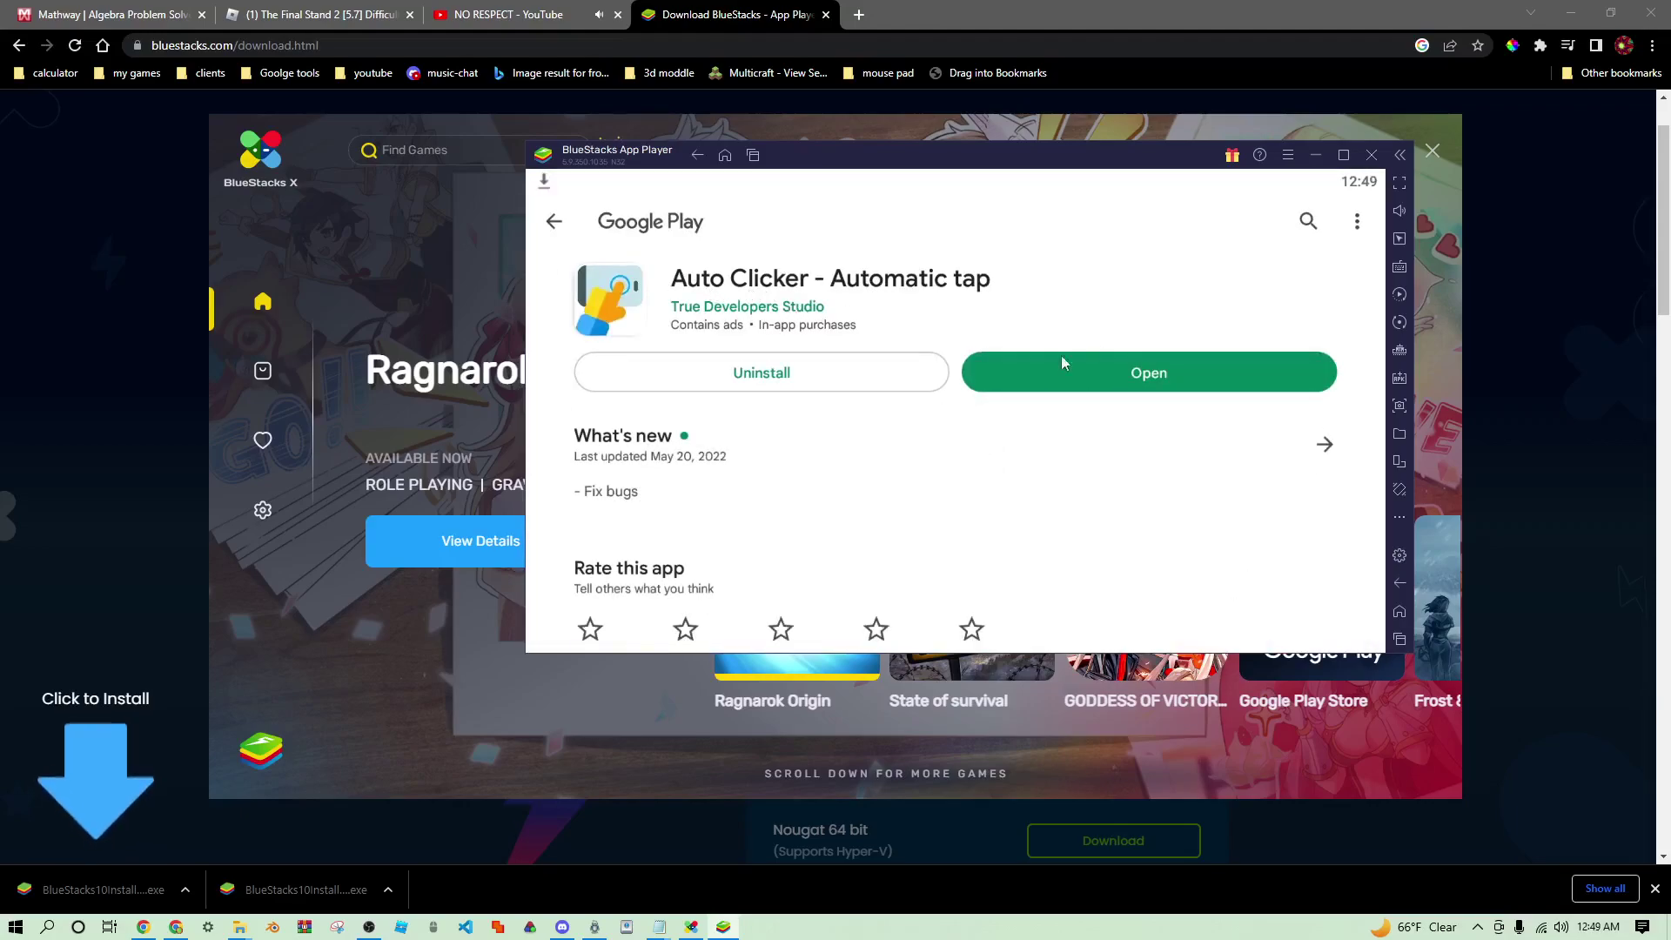
pyautogui.click(1141, 384)
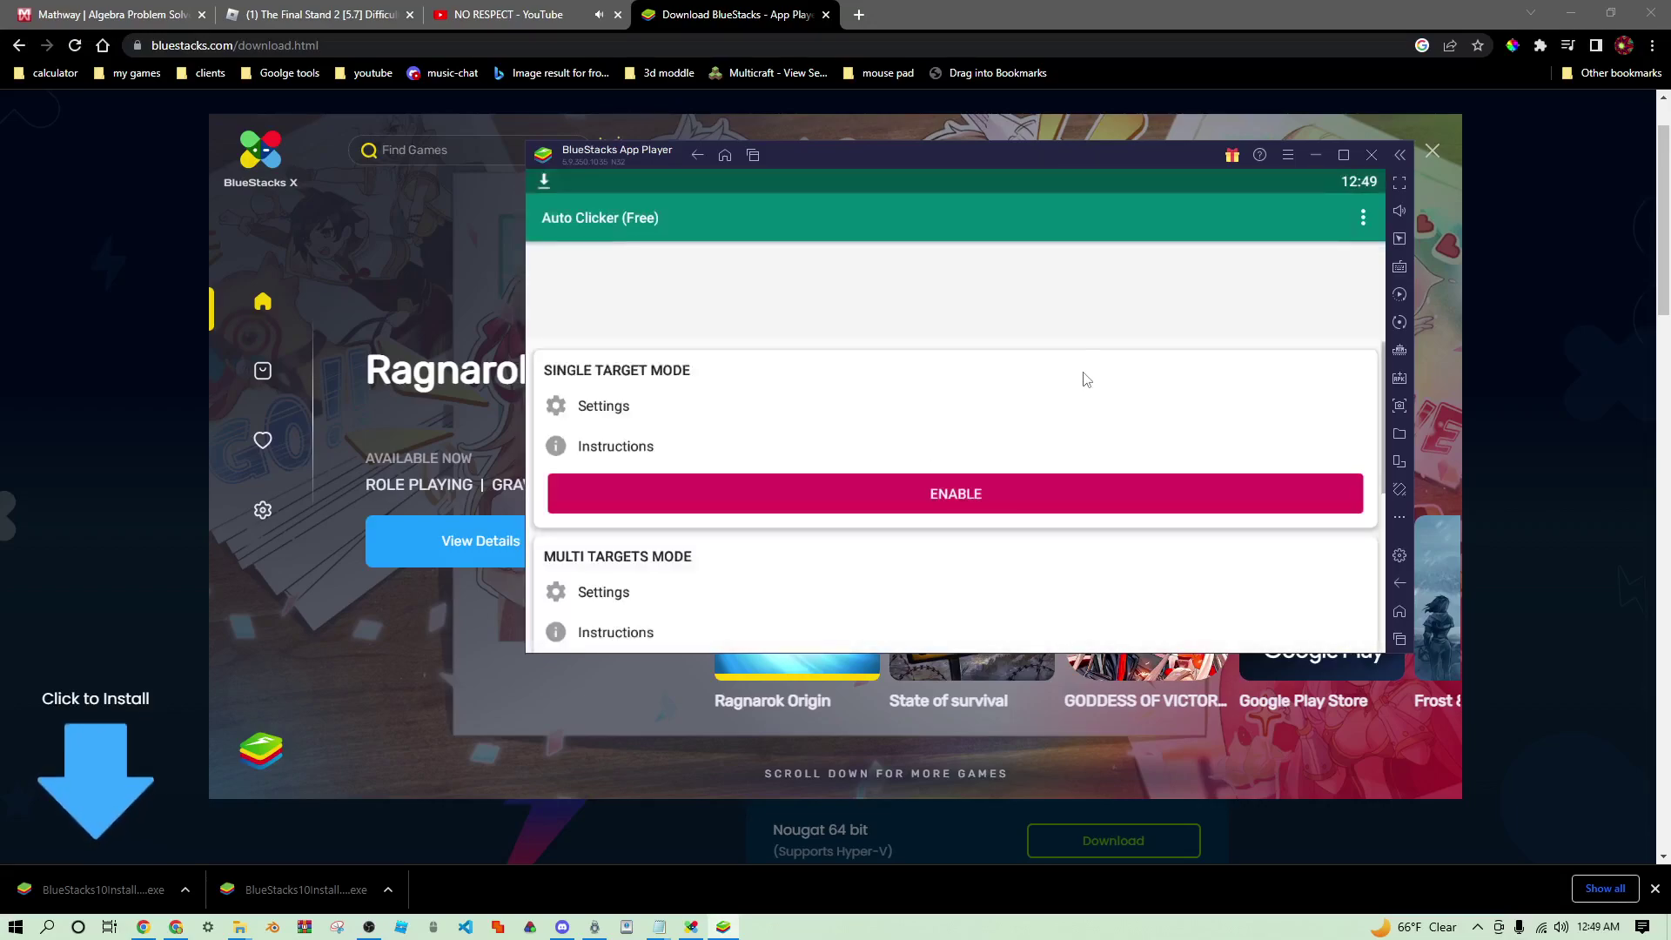
# Step: Import the Wave30CarrerMobileAa.txt file from Downloads into Auto Clicker's multi targets mode configurations
pyautogui.click(1362, 215)
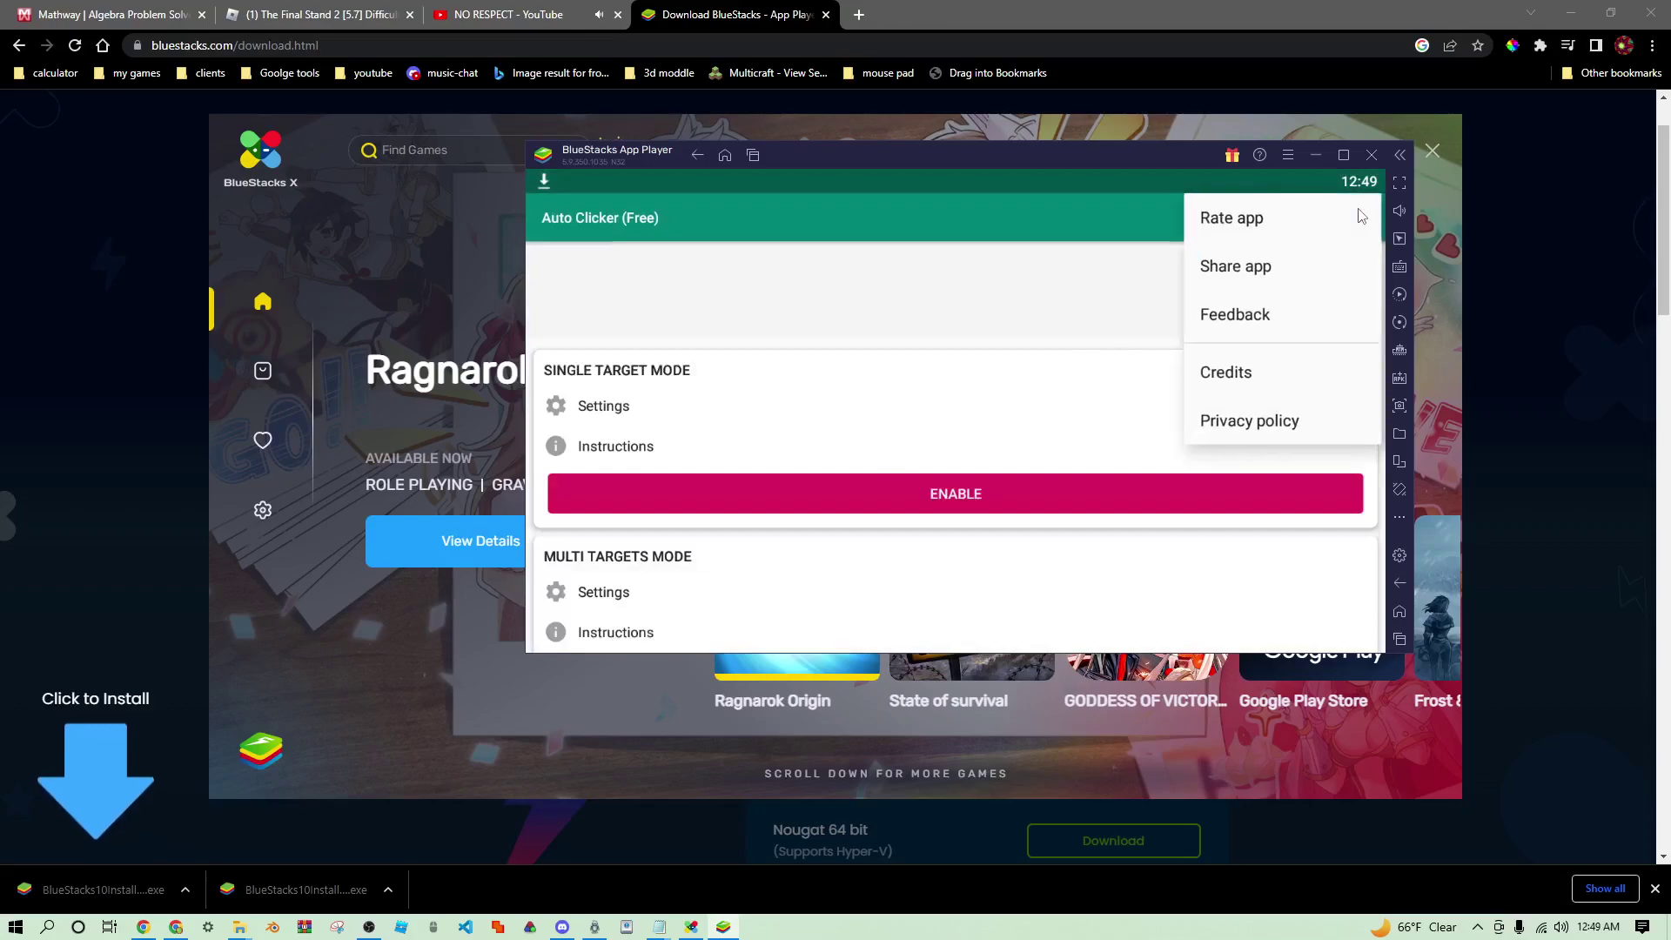
pyautogui.click(933, 358)
pyautogui.scroll(-3, 930, 354)
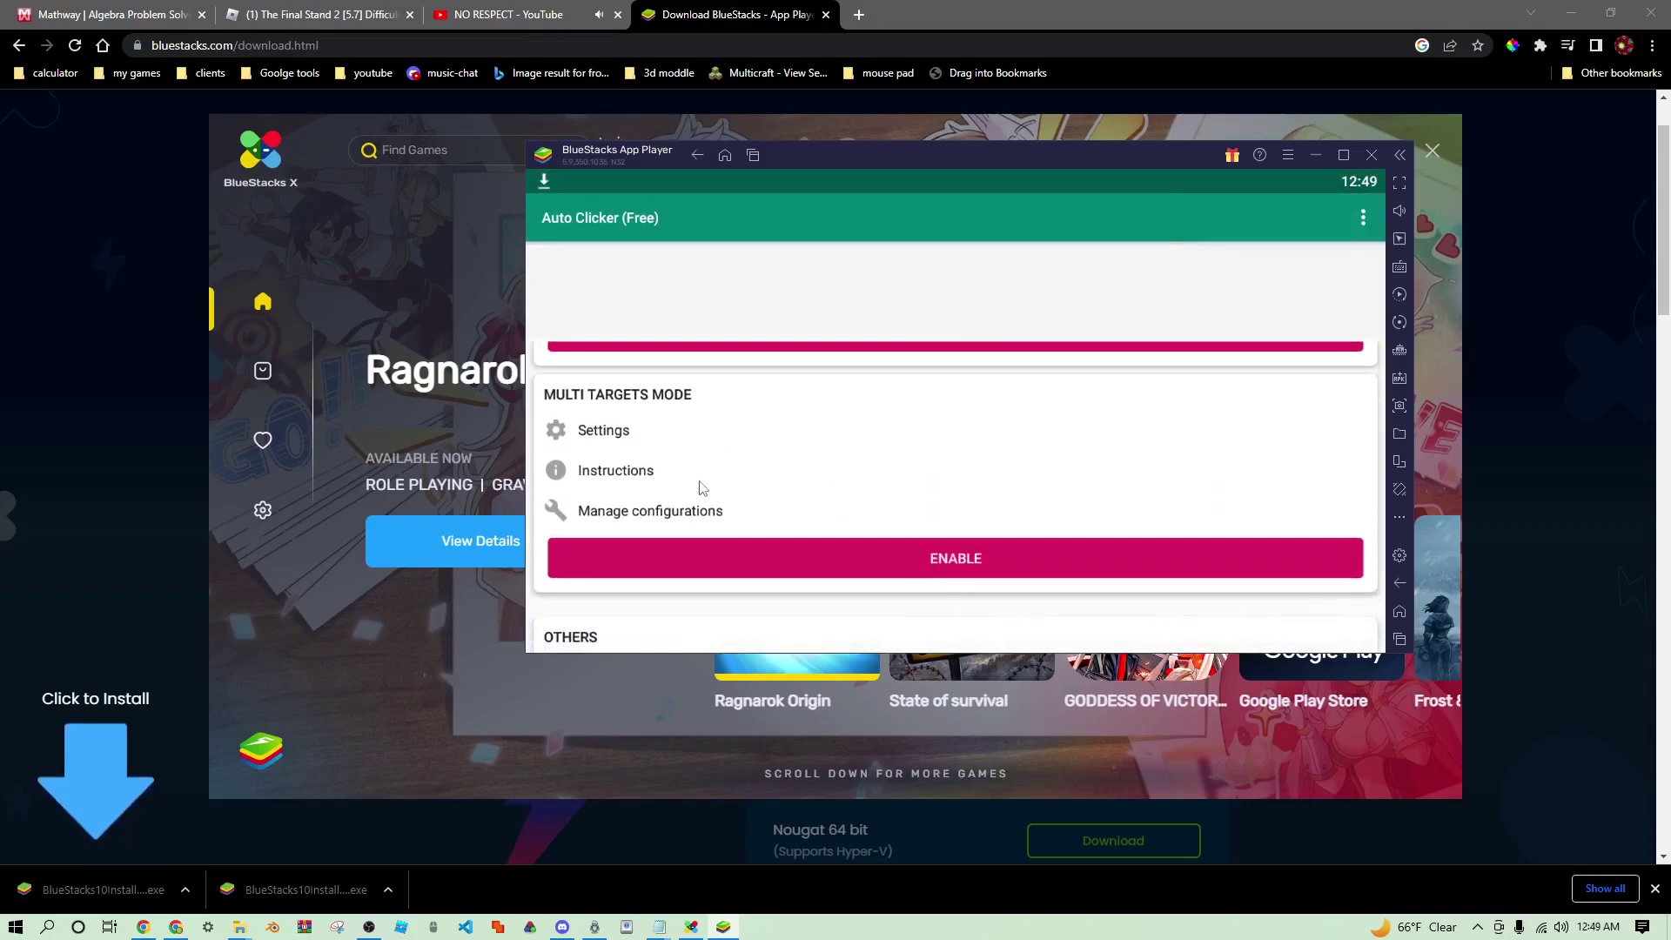
pyautogui.click(697, 515)
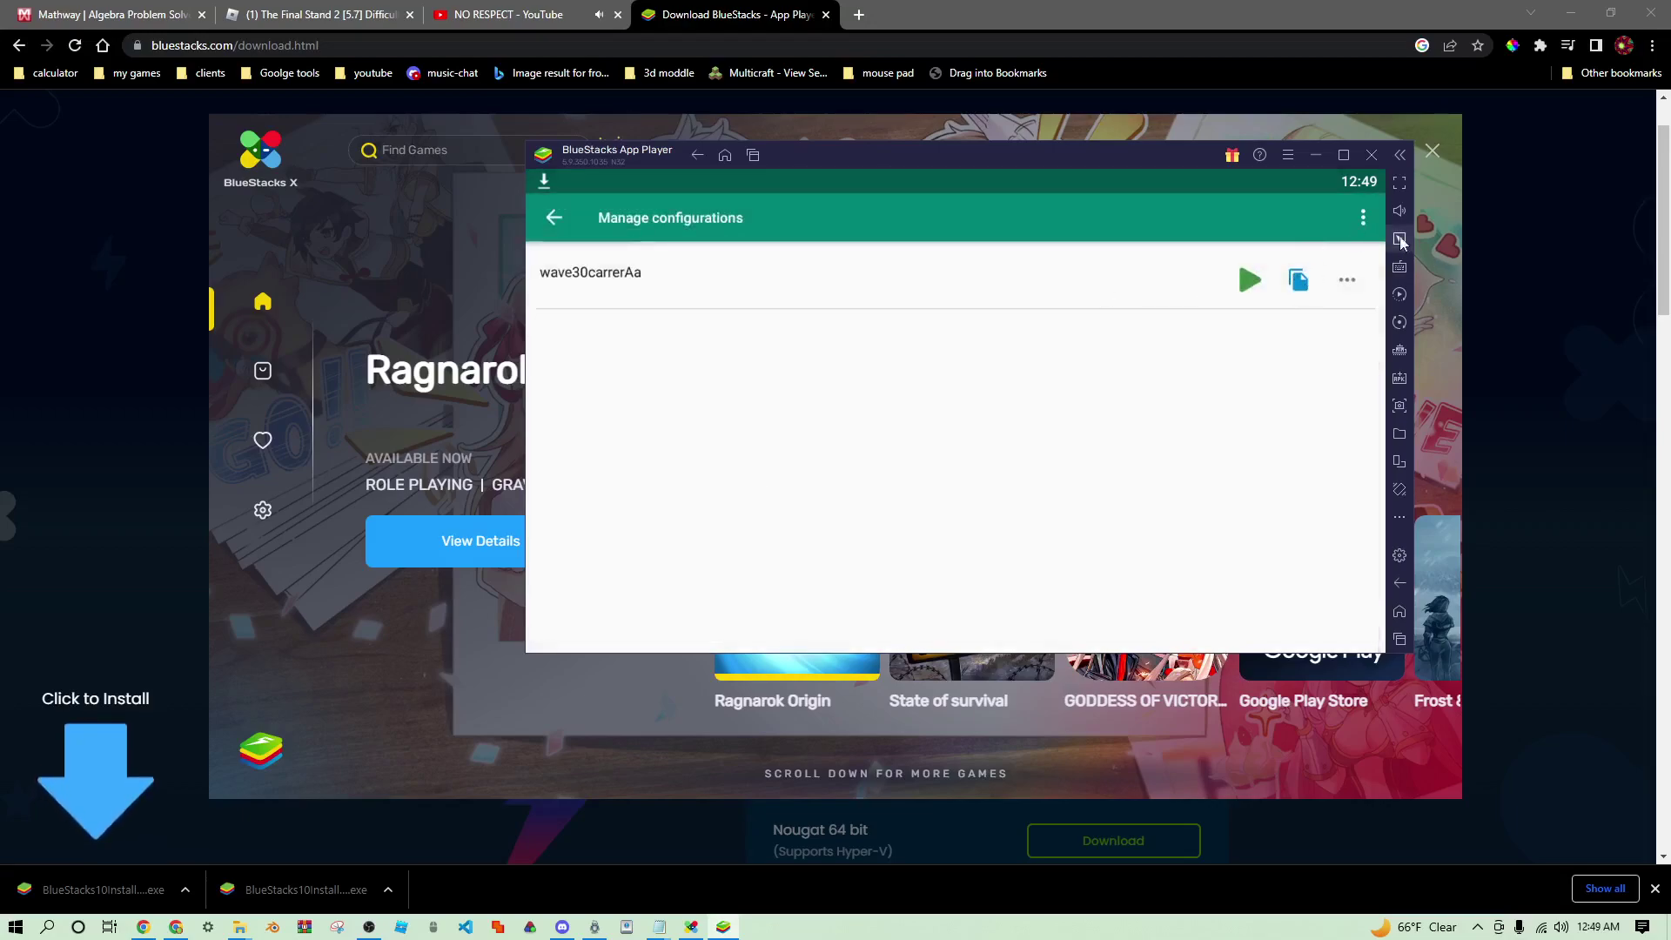
pyautogui.click(1360, 218)
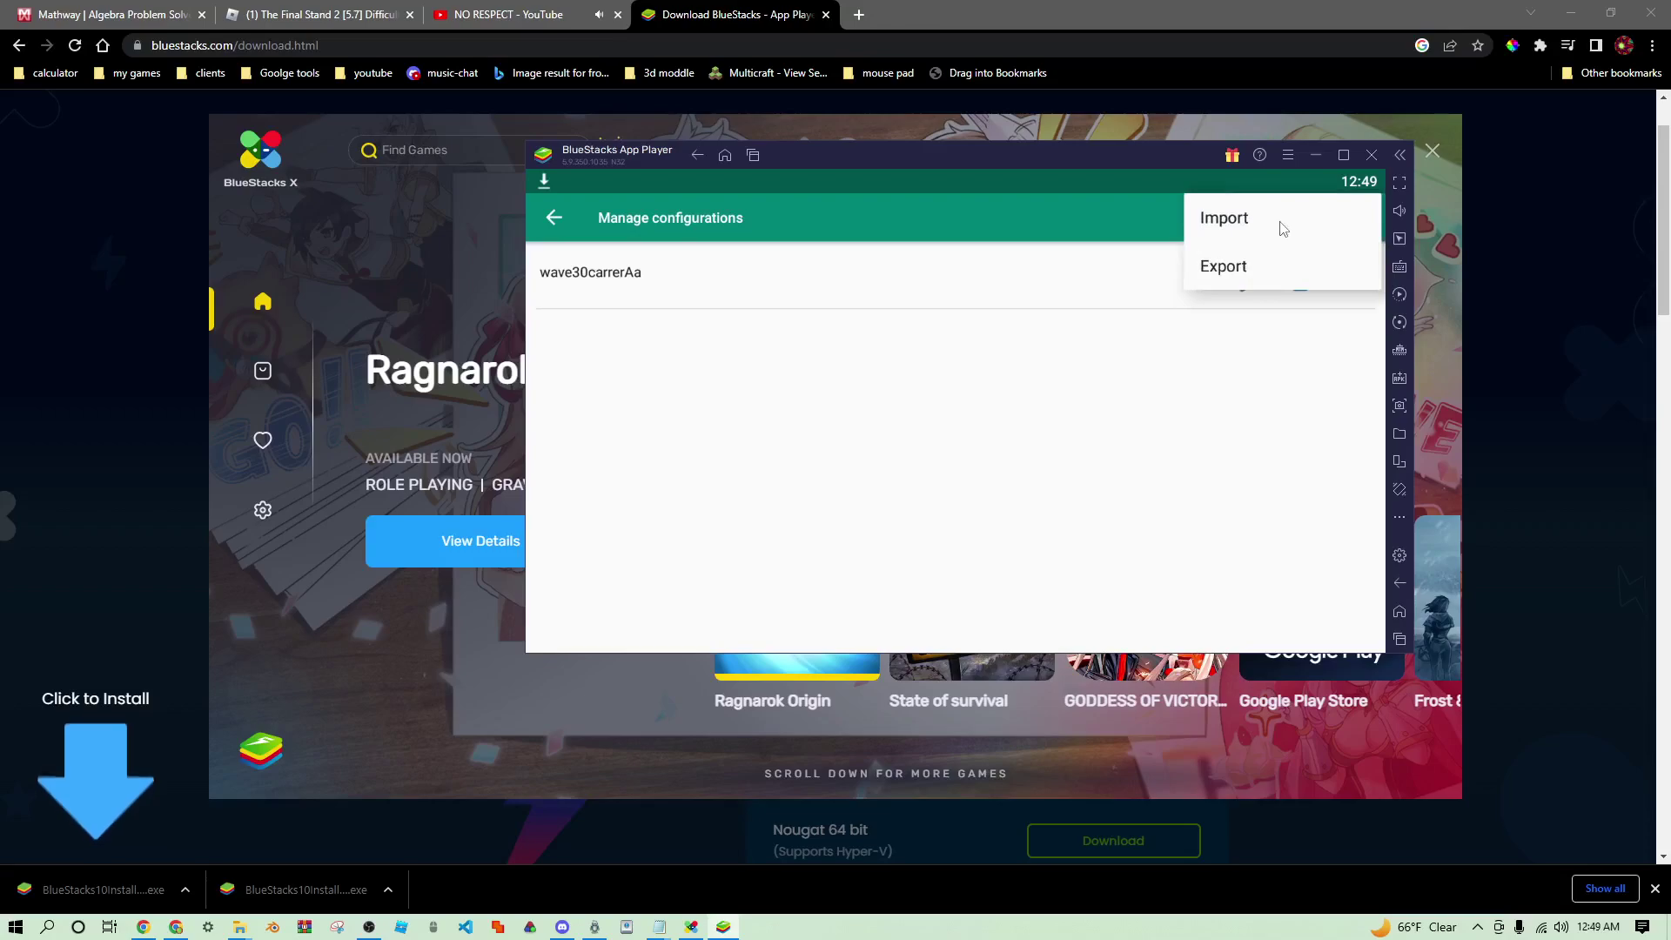
pyautogui.click(1281, 228)
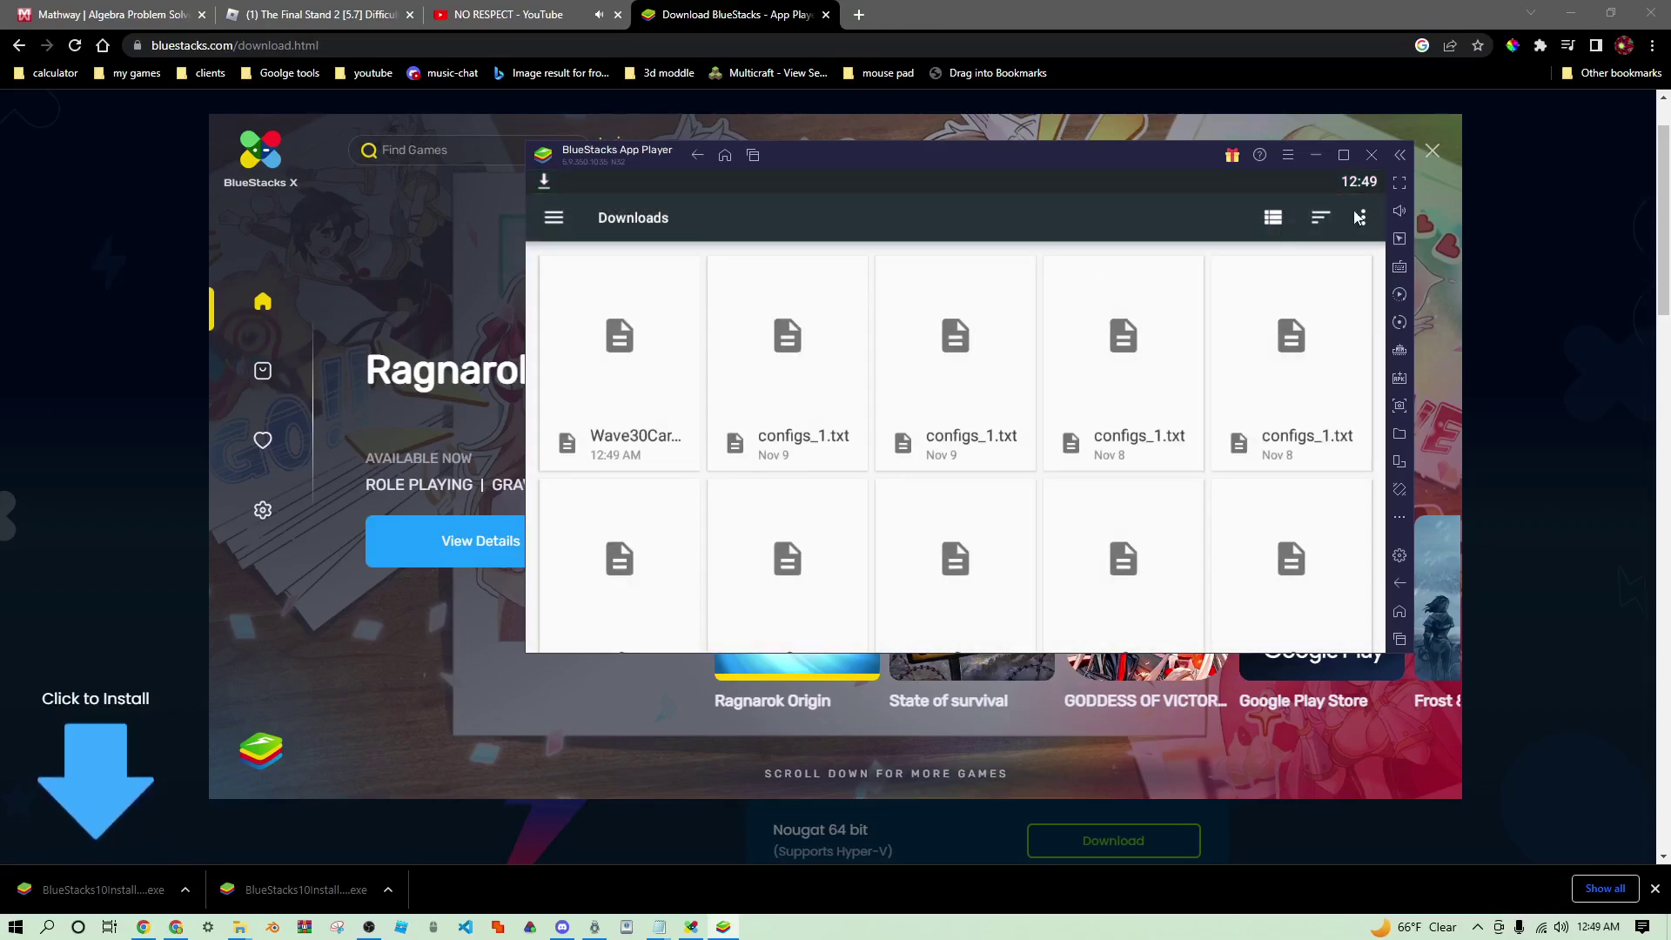
pyautogui.click(631, 348)
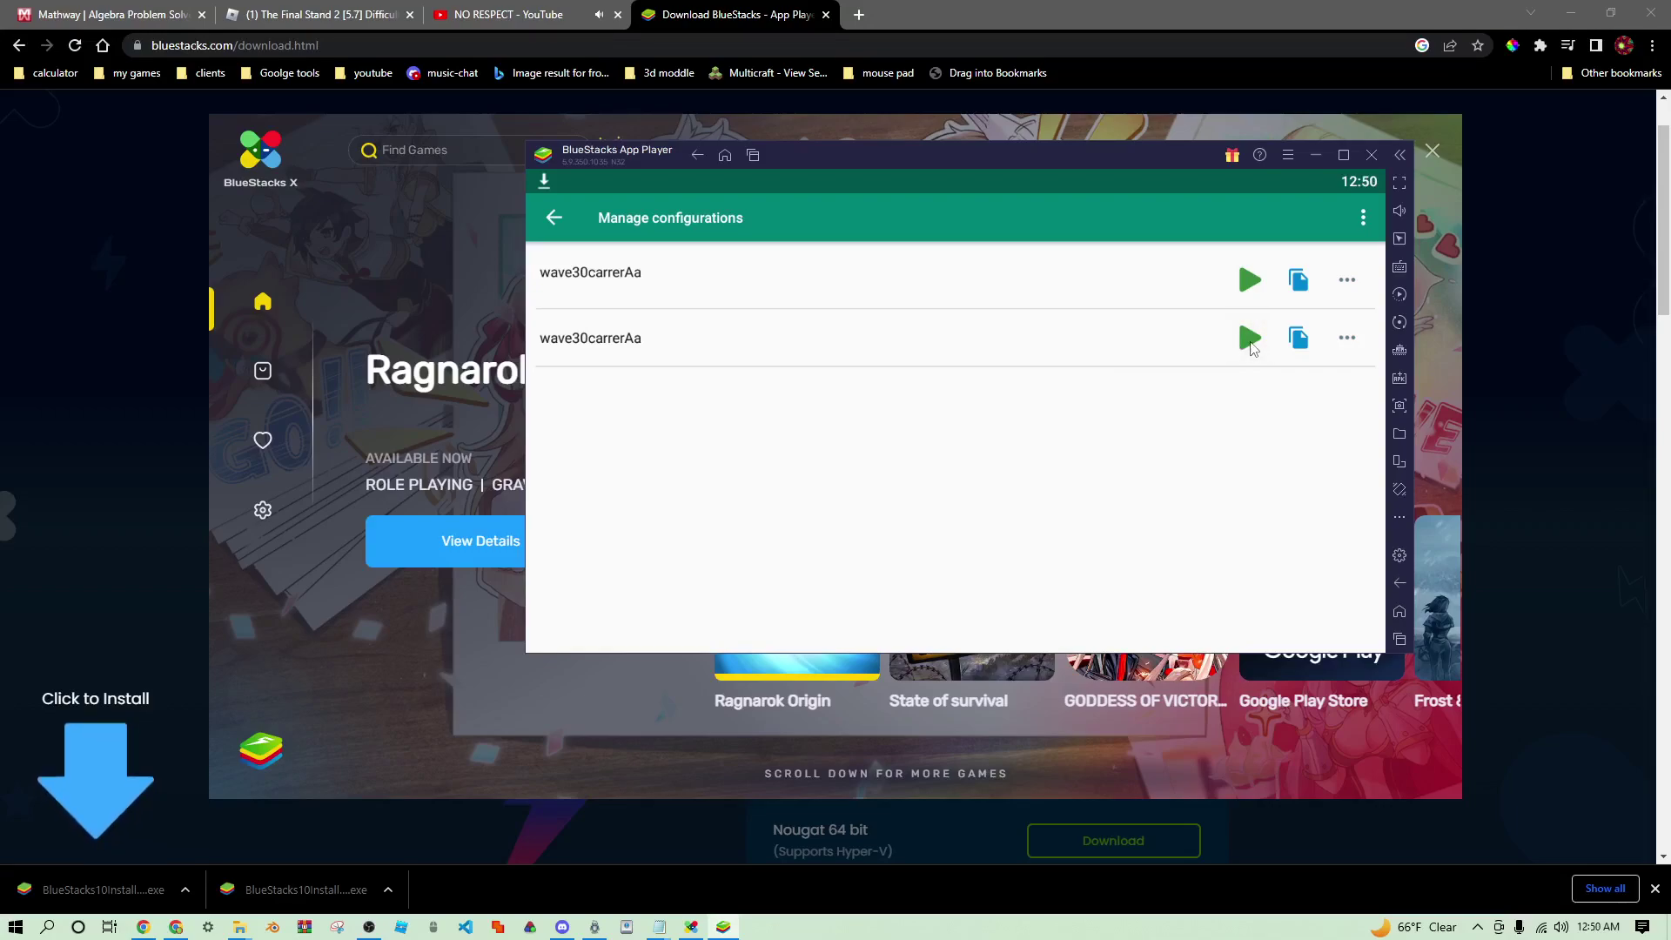
# Step: Load the second wave30carrerAa configuration, move its floating control bar beside the emulator's sidebar, and hide the click targets
pyautogui.click(1250, 340)
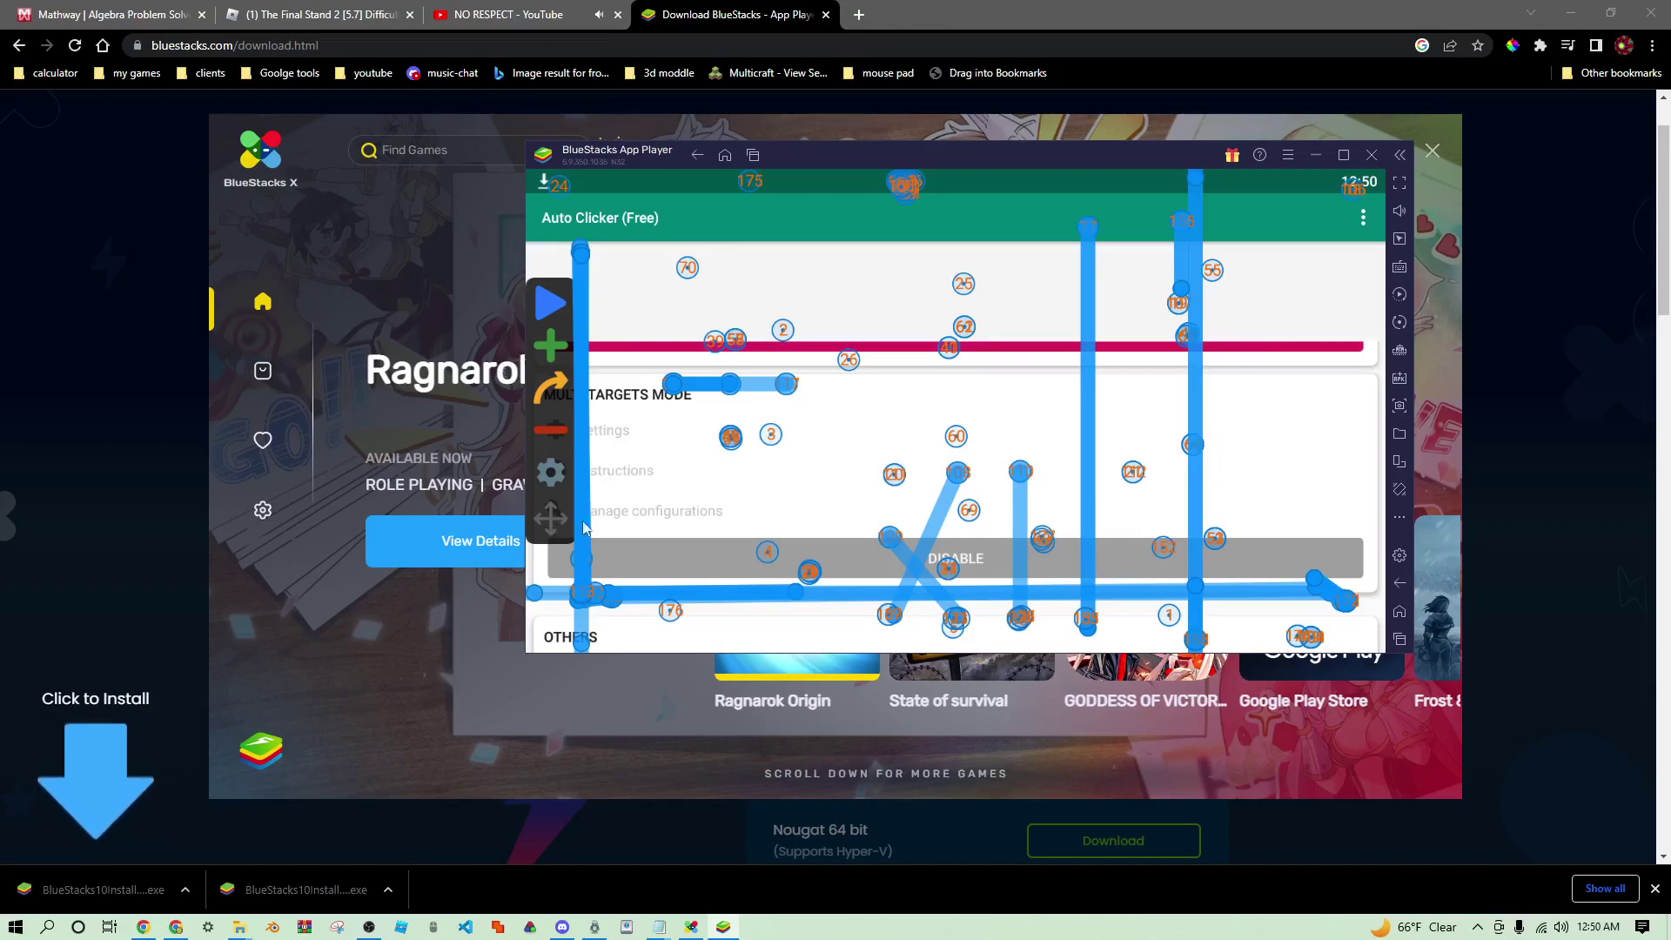
pyautogui.moveTo(632, 525); pyautogui.dragTo(1369, 526)
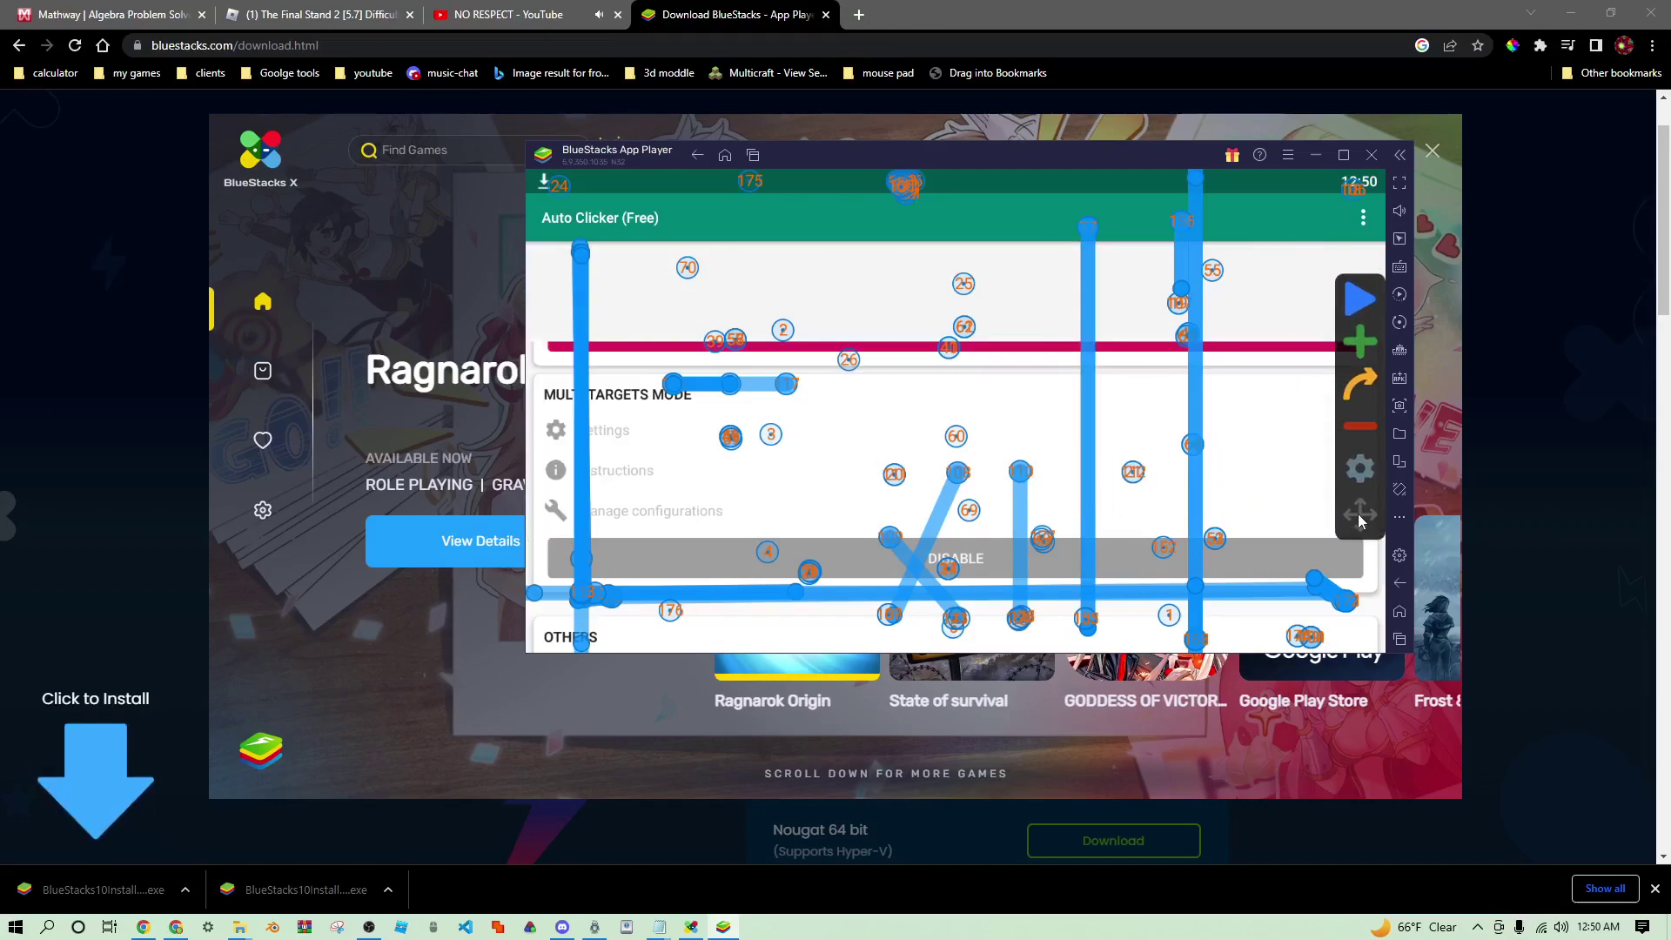
pyautogui.click(1362, 520)
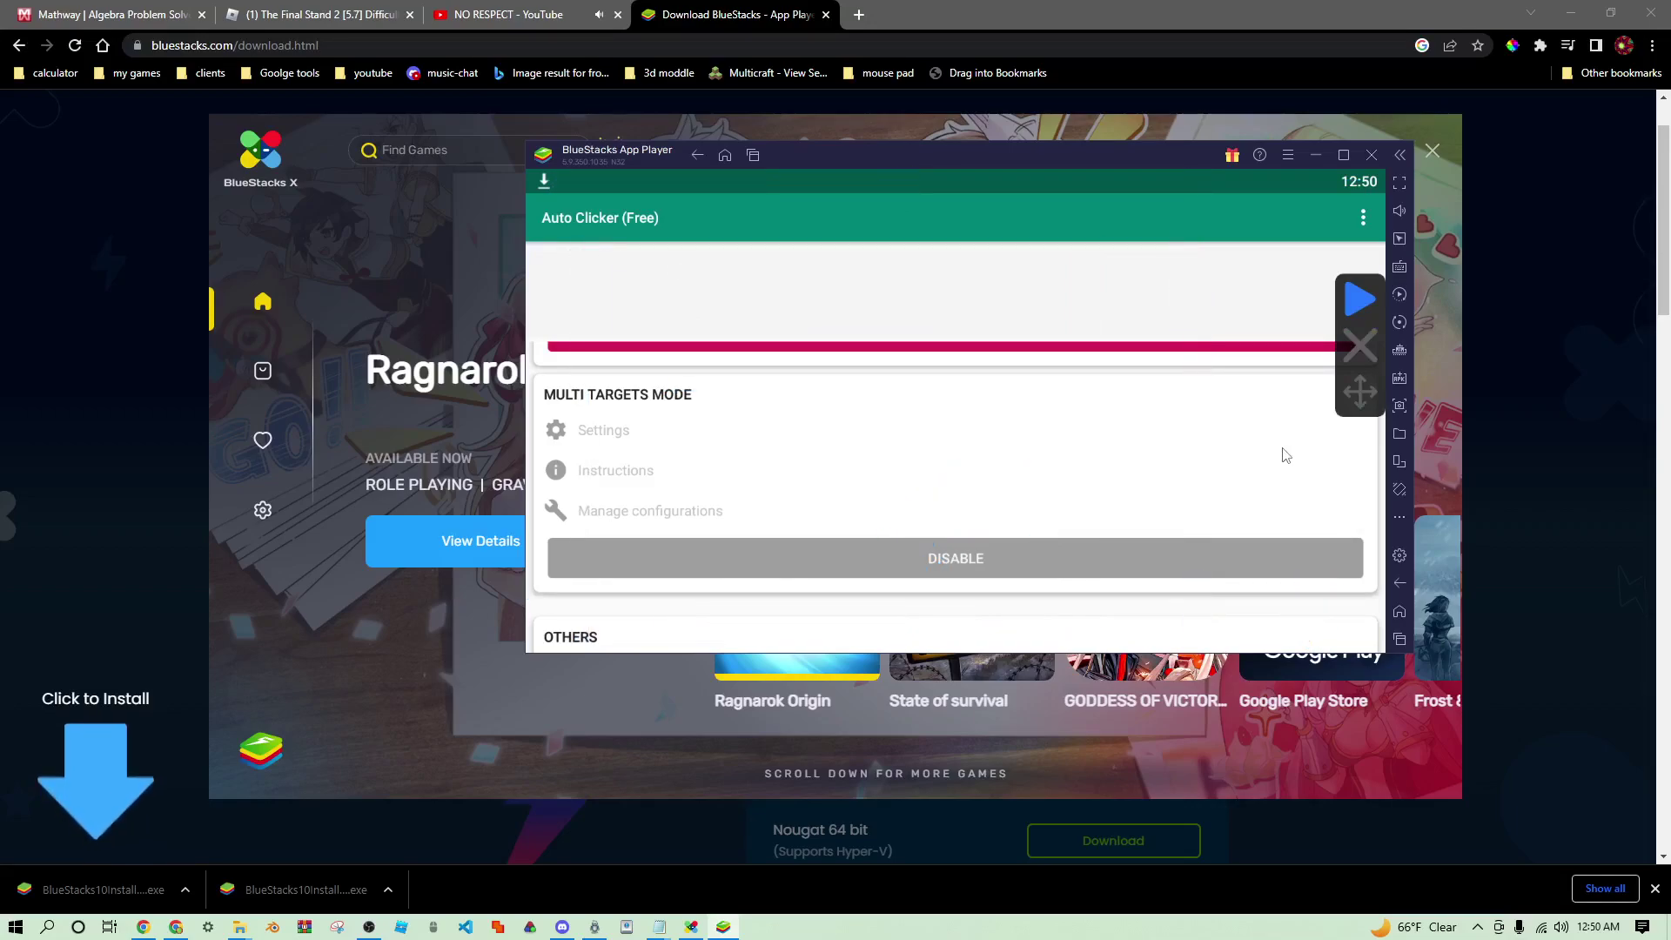
# Step: Return to the emulator's home screen, open Roblox, and launch The Final Stand 2
pyautogui.click(1398, 642)
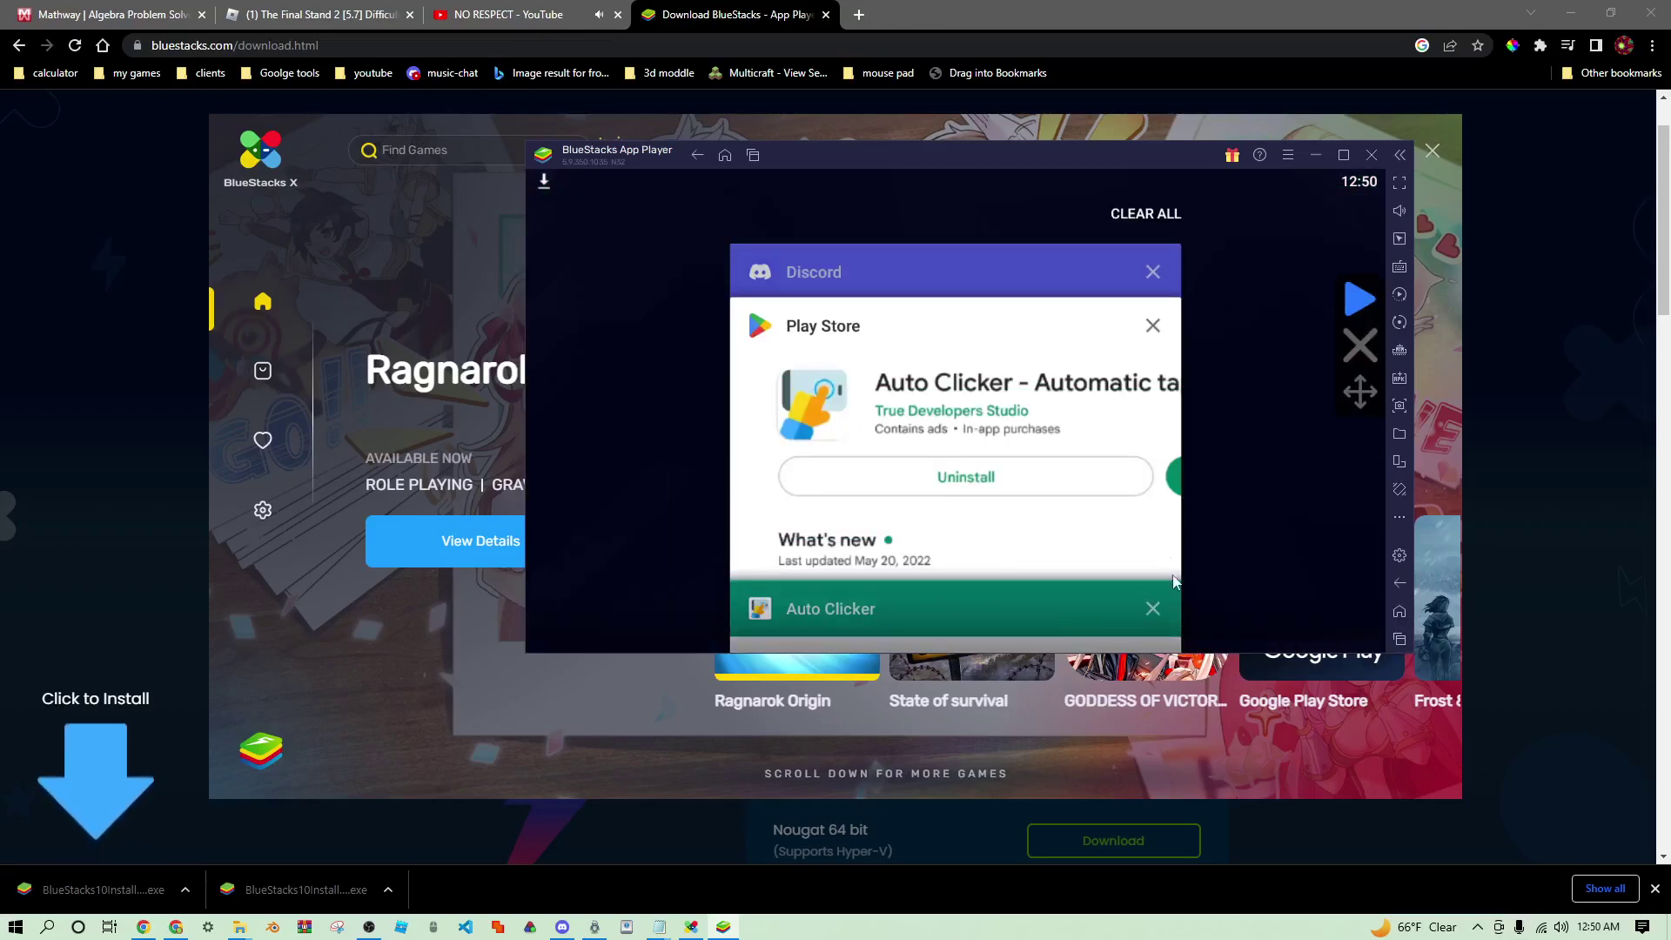
pyautogui.click(1235, 515)
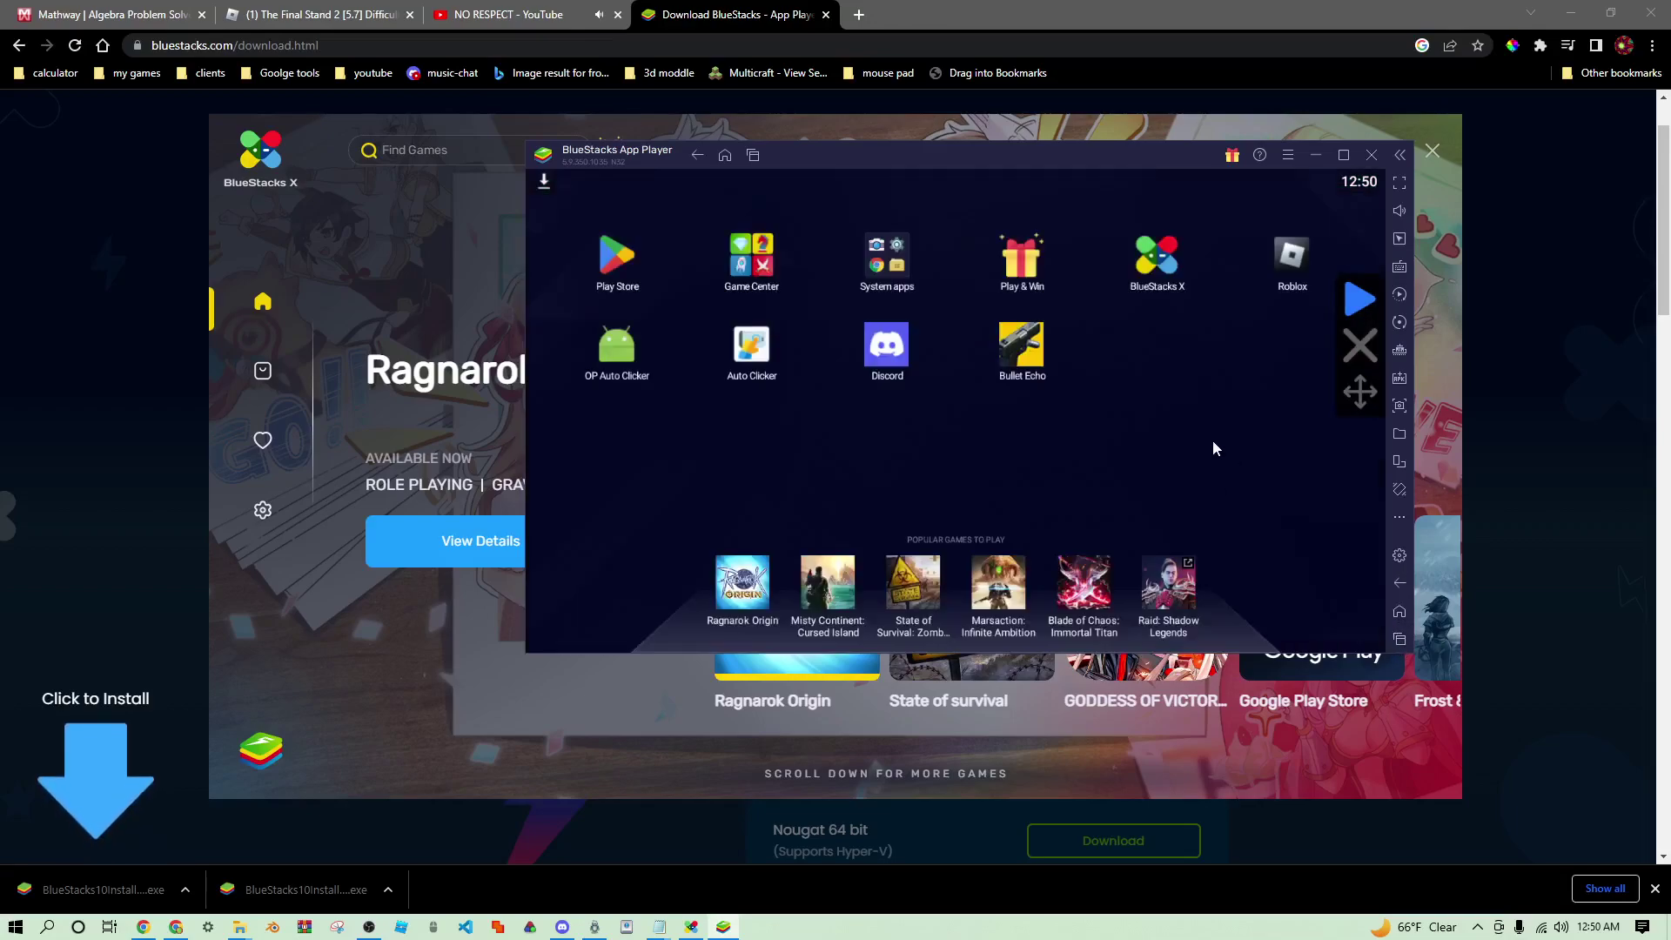
pyautogui.click(1293, 258)
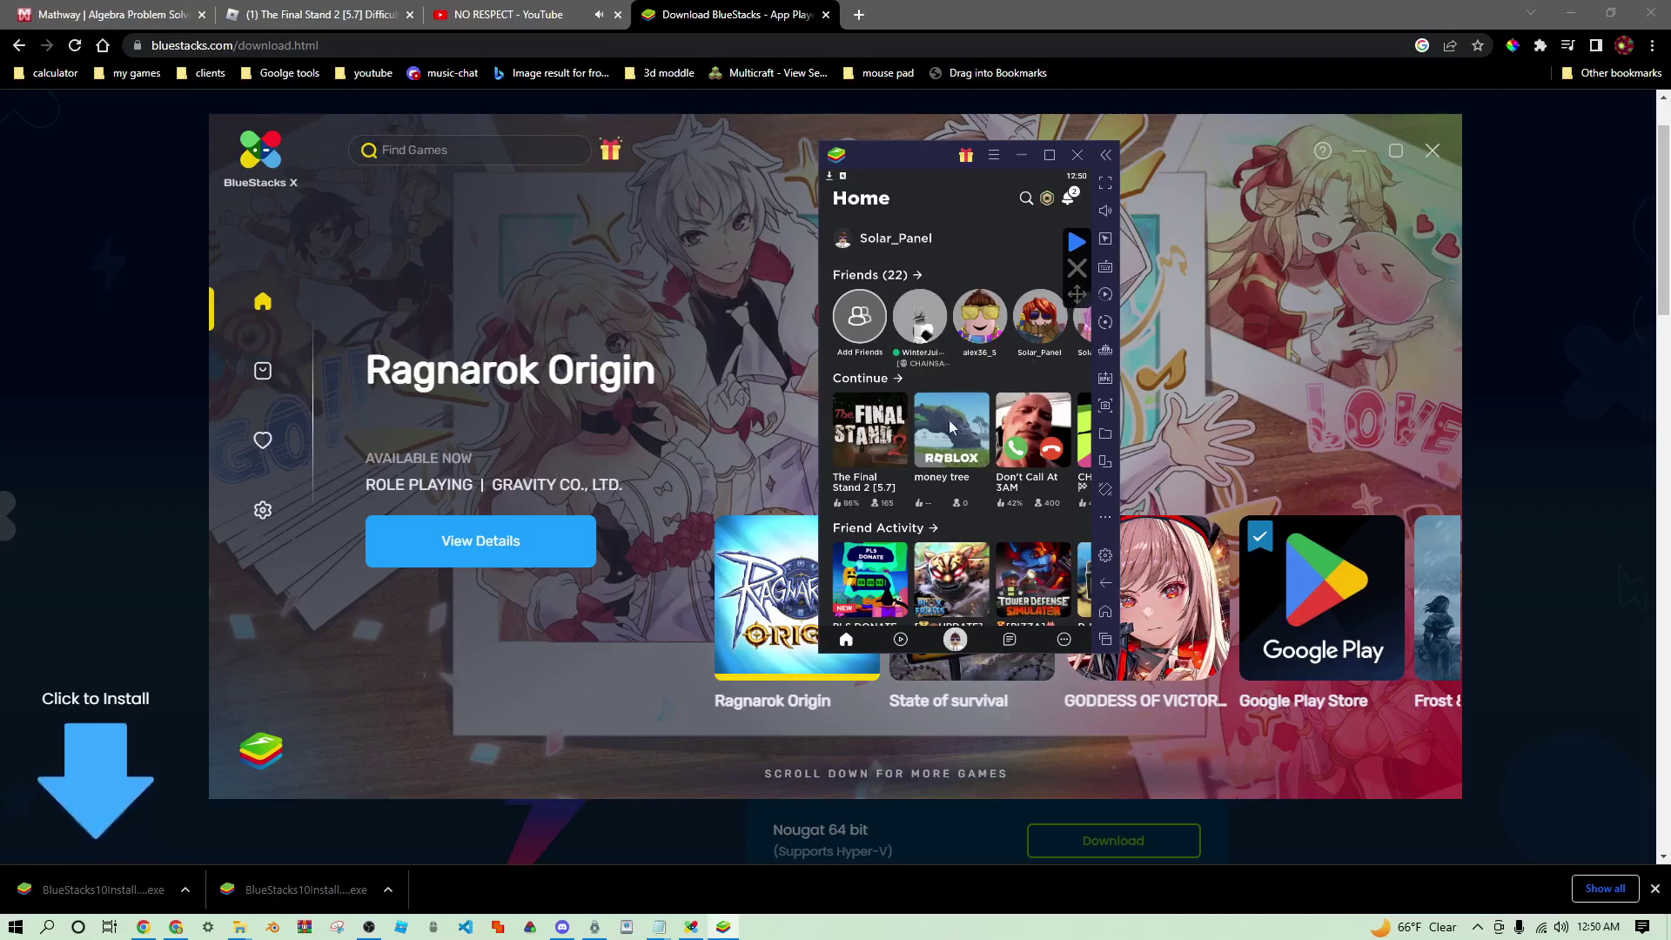
pyautogui.click(886, 439)
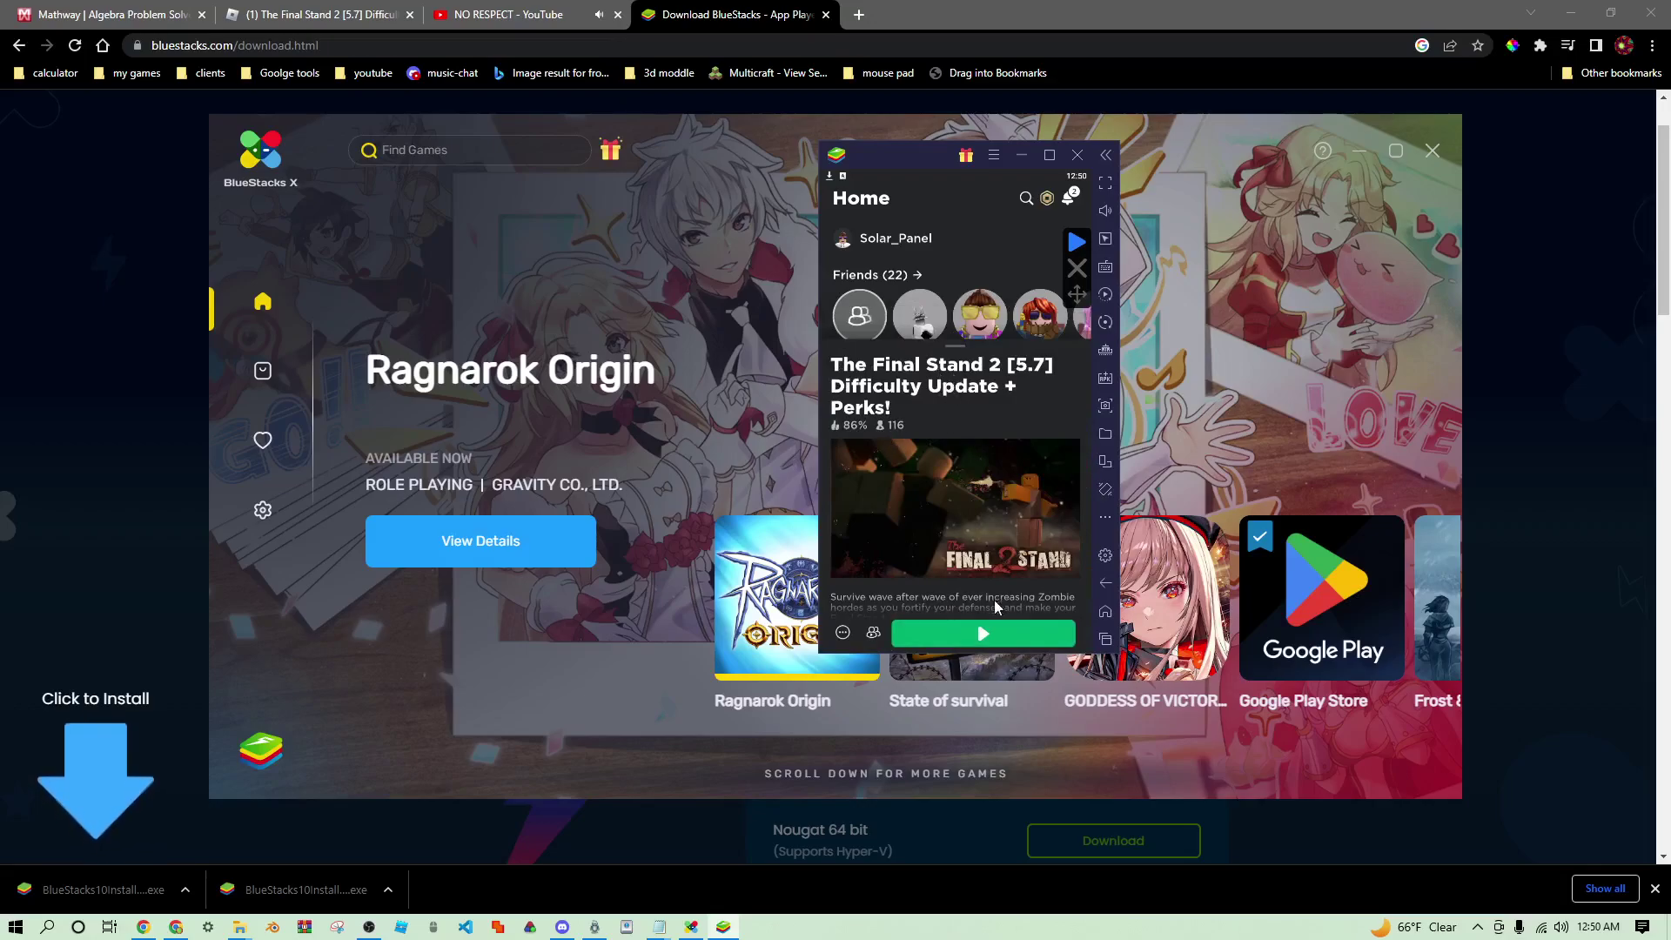
pyautogui.click(993, 634)
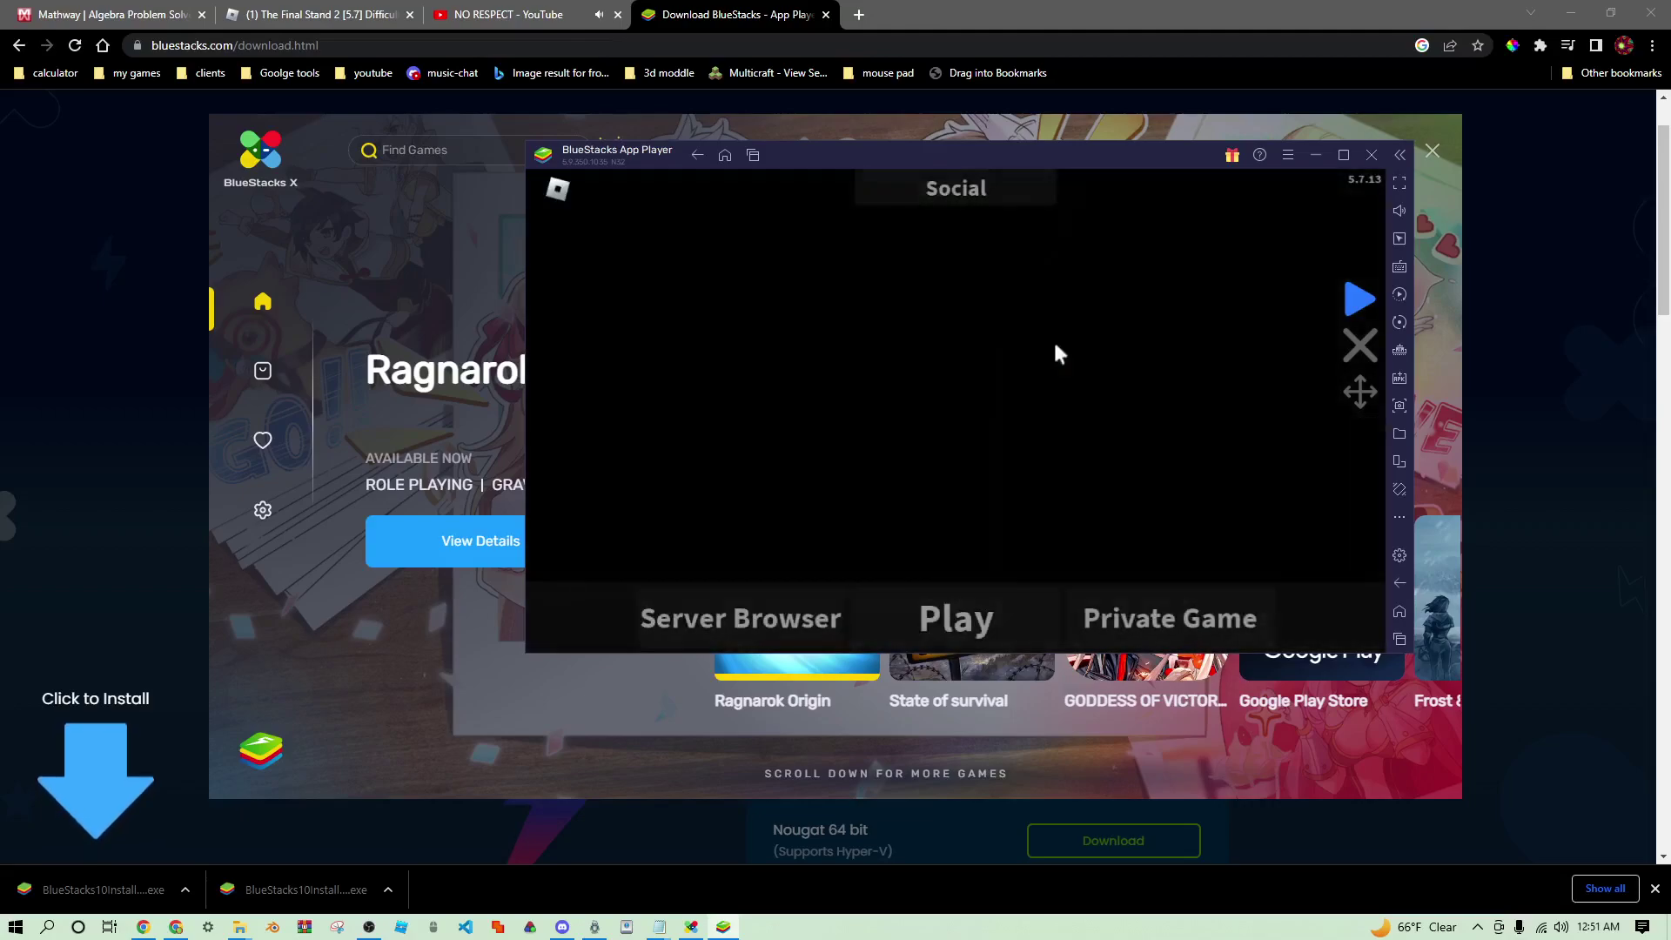
# Step: Create a private game in Career mode on the Forest map, dismissing any teleport error and retrying
pyautogui.click(1119, 622)
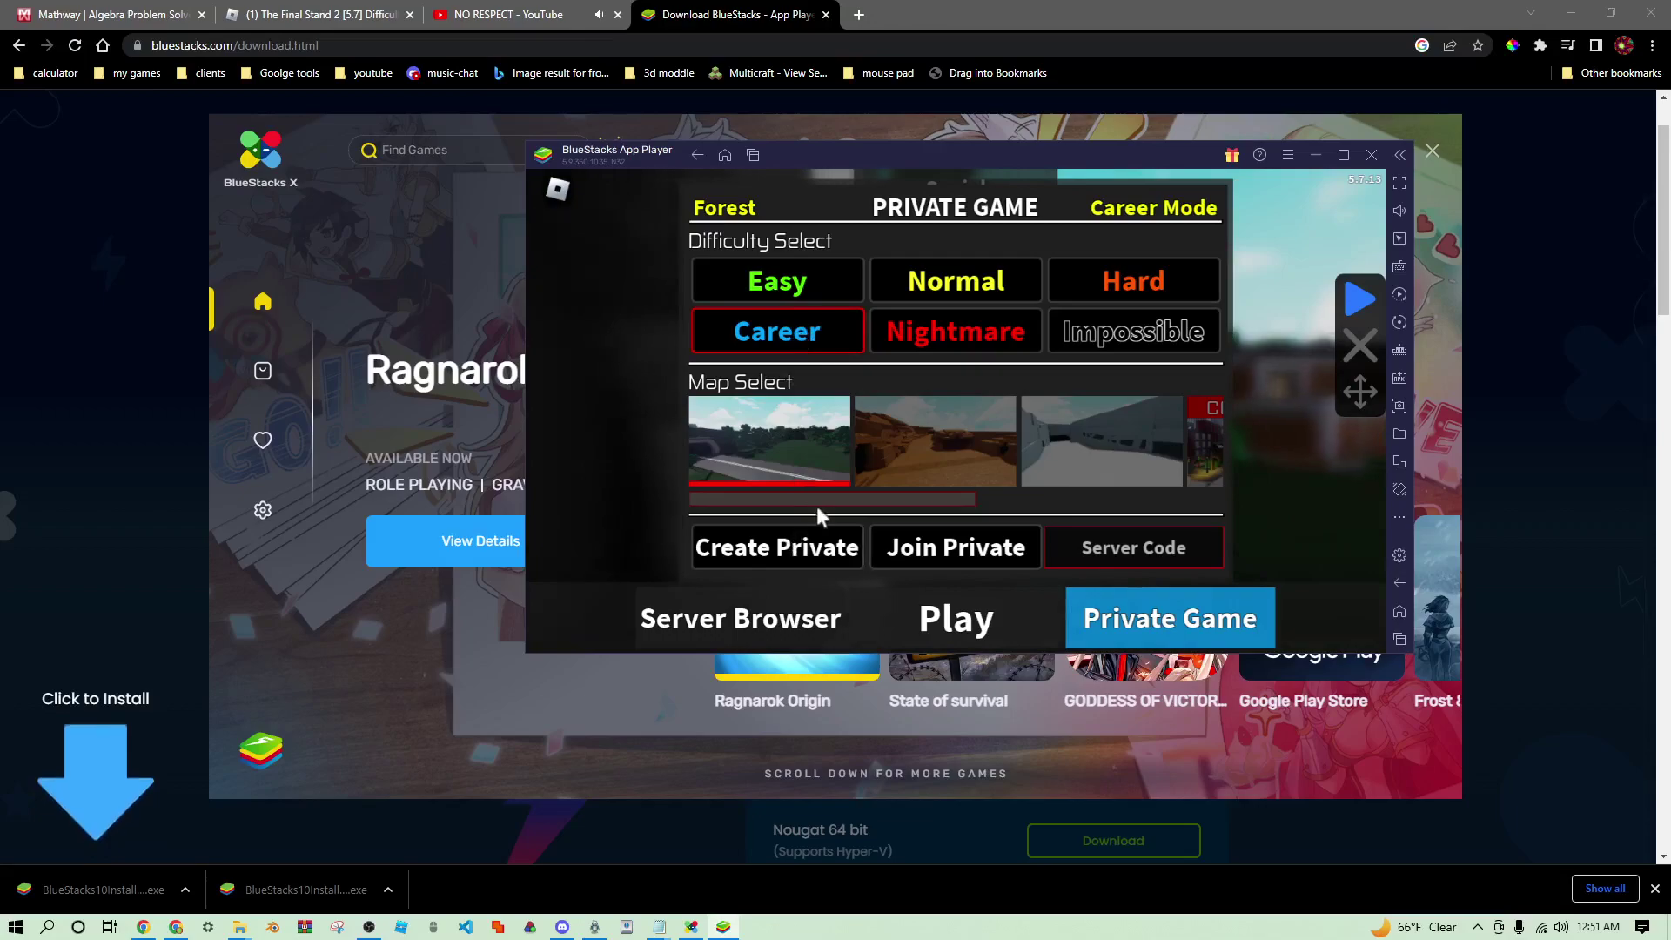
pyautogui.moveTo(817, 501); pyautogui.dragTo(833, 498)
pyautogui.click(773, 544)
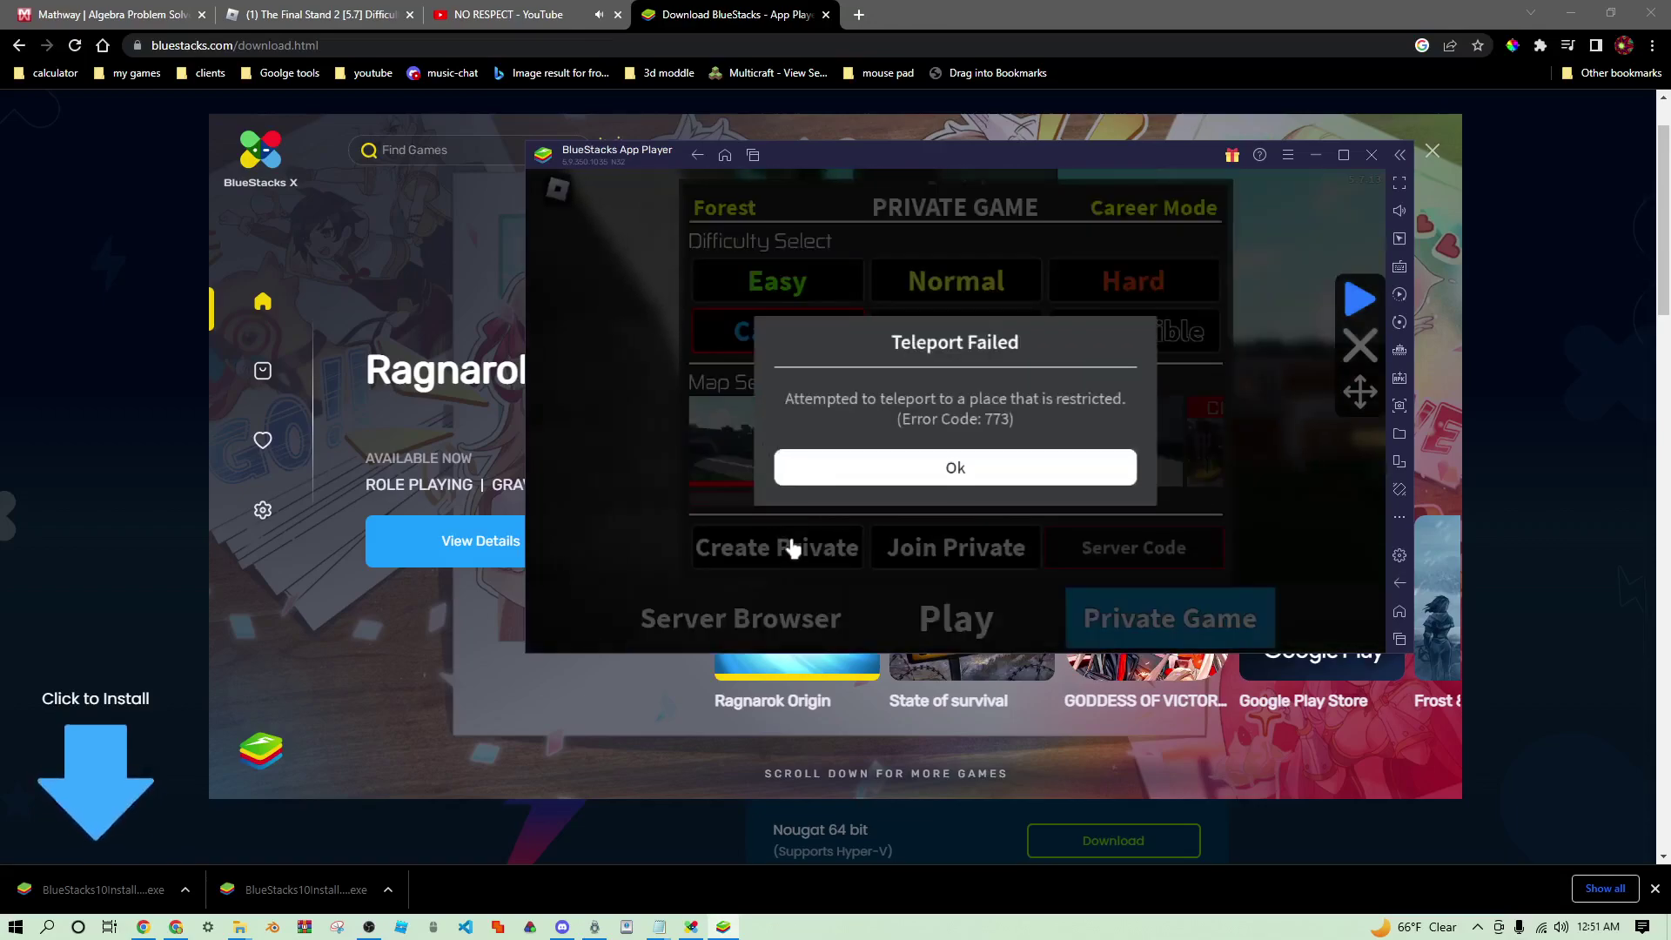
pyautogui.click(865, 479)
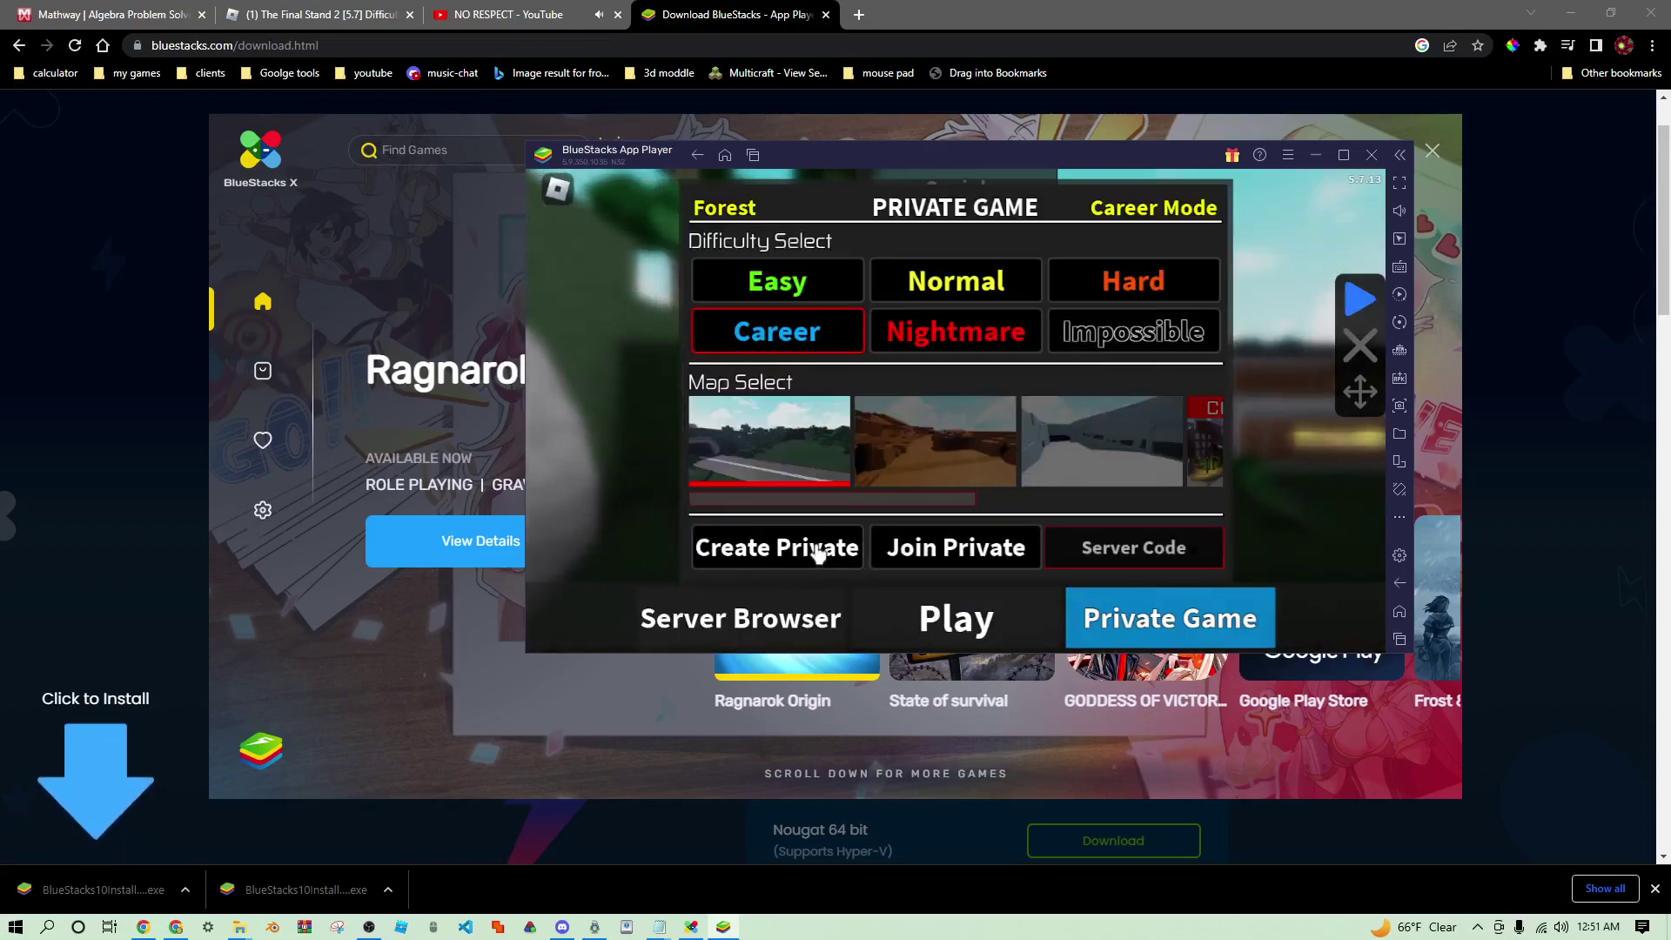
pyautogui.click(815, 552)
pyautogui.click(877, 478)
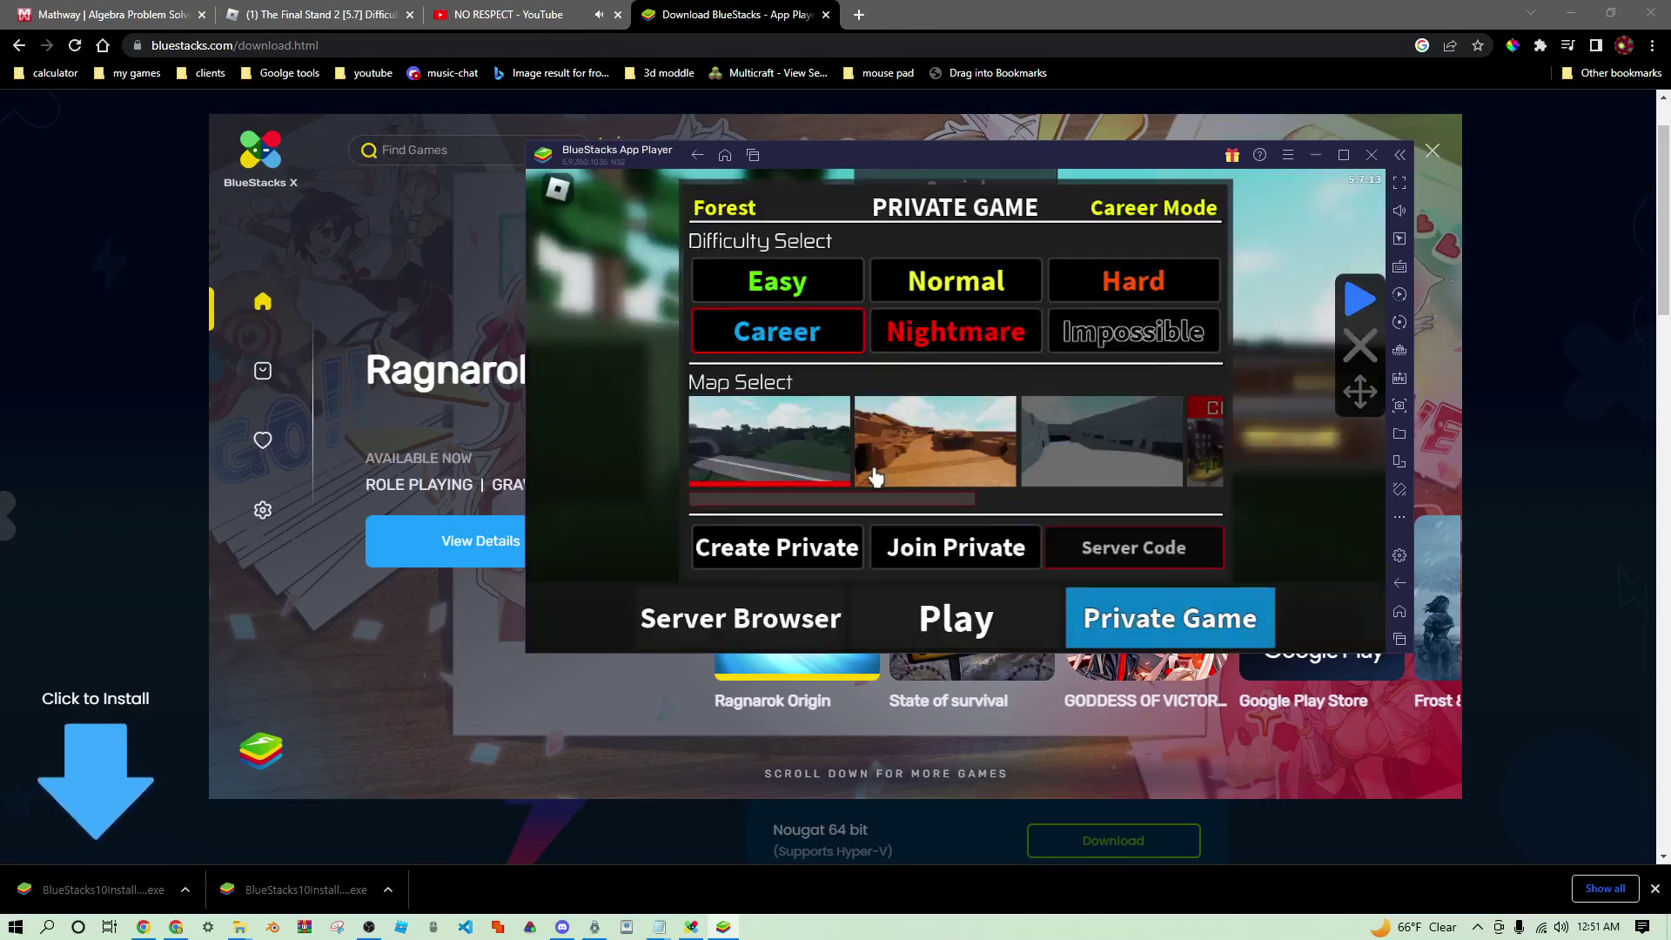
pyautogui.click(794, 557)
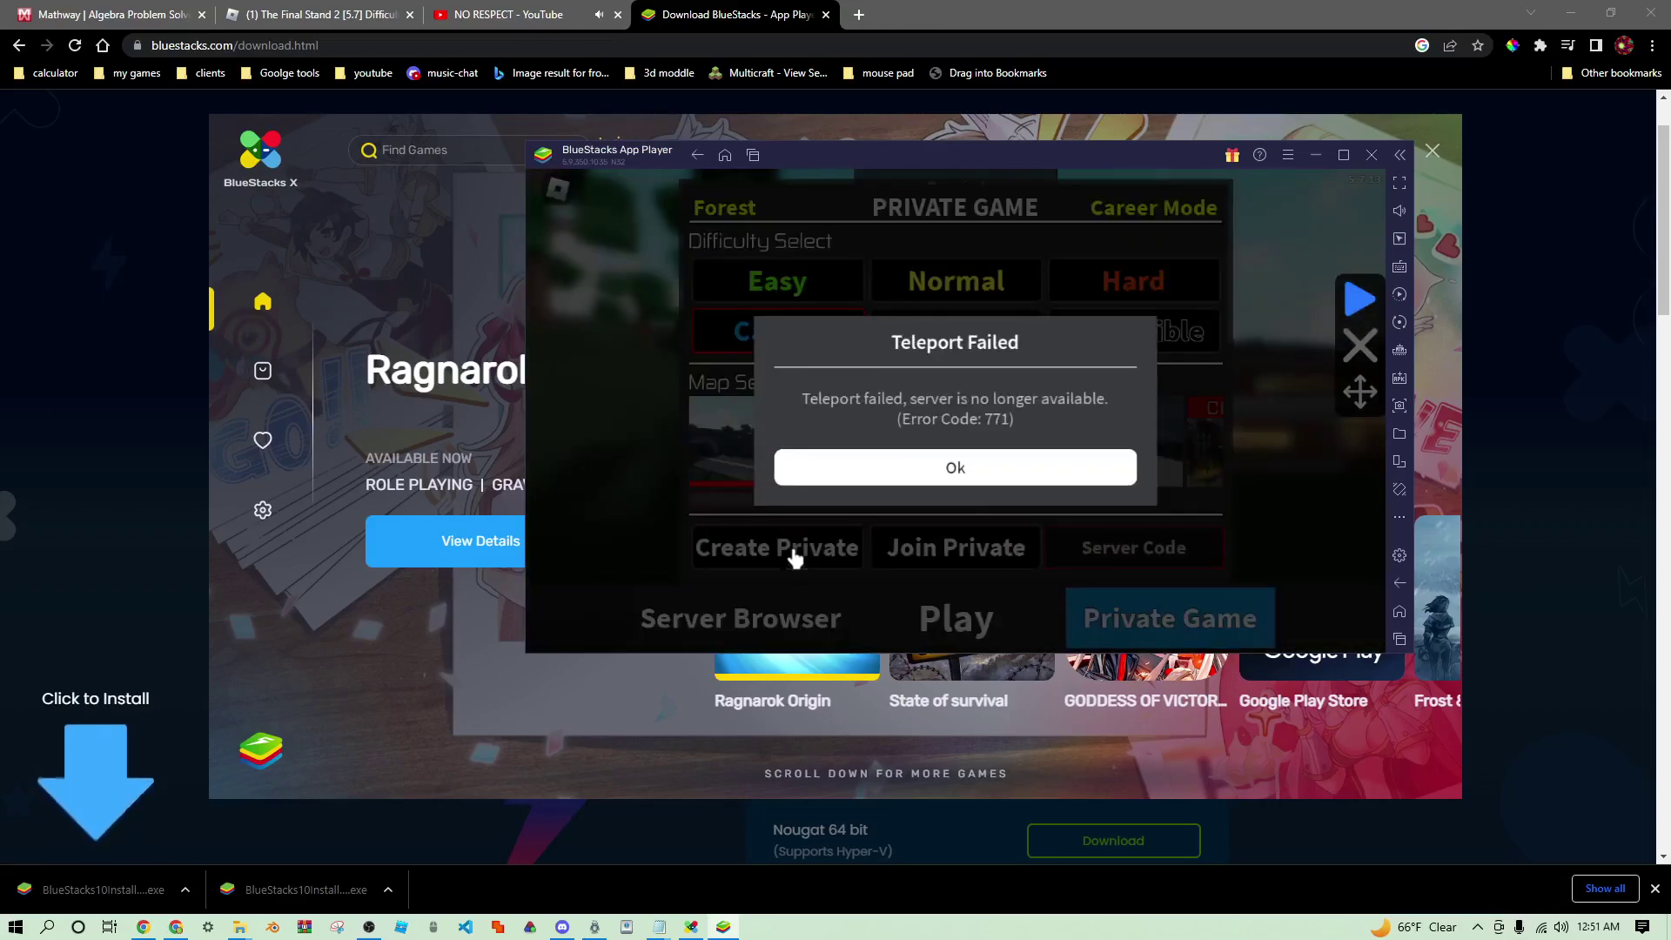
pyautogui.click(877, 468)
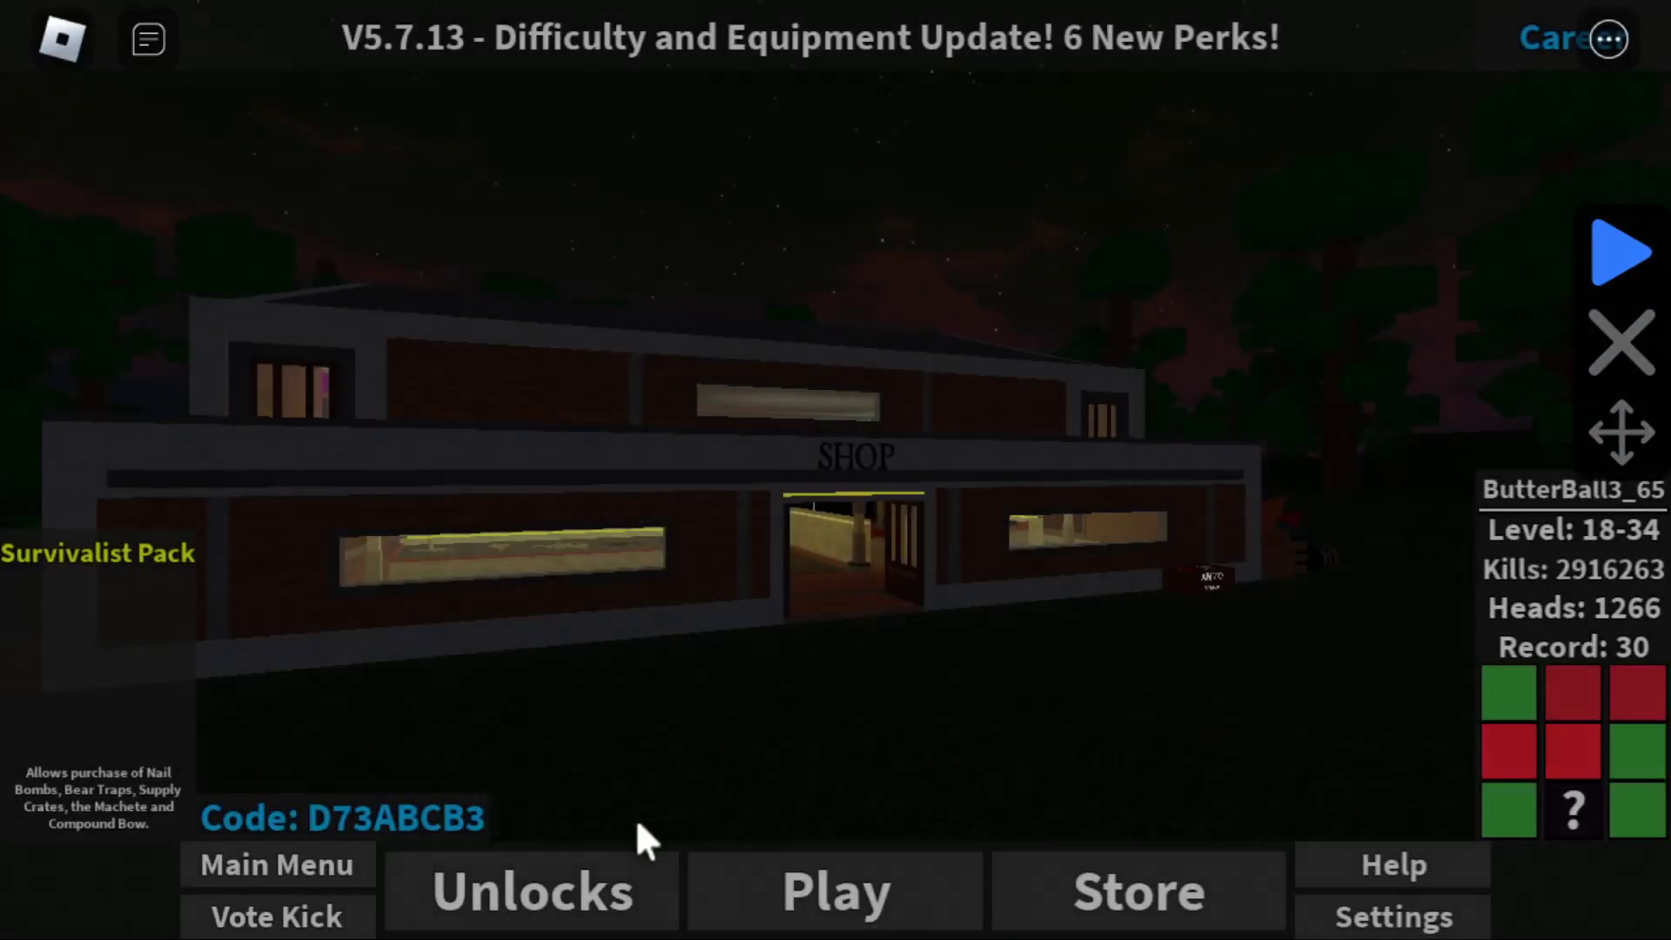
# Step: Open the unlocks and examine the Shadow Rounds, Fireworks, Danger Close and Tower Defense perks
pyautogui.click(629, 887)
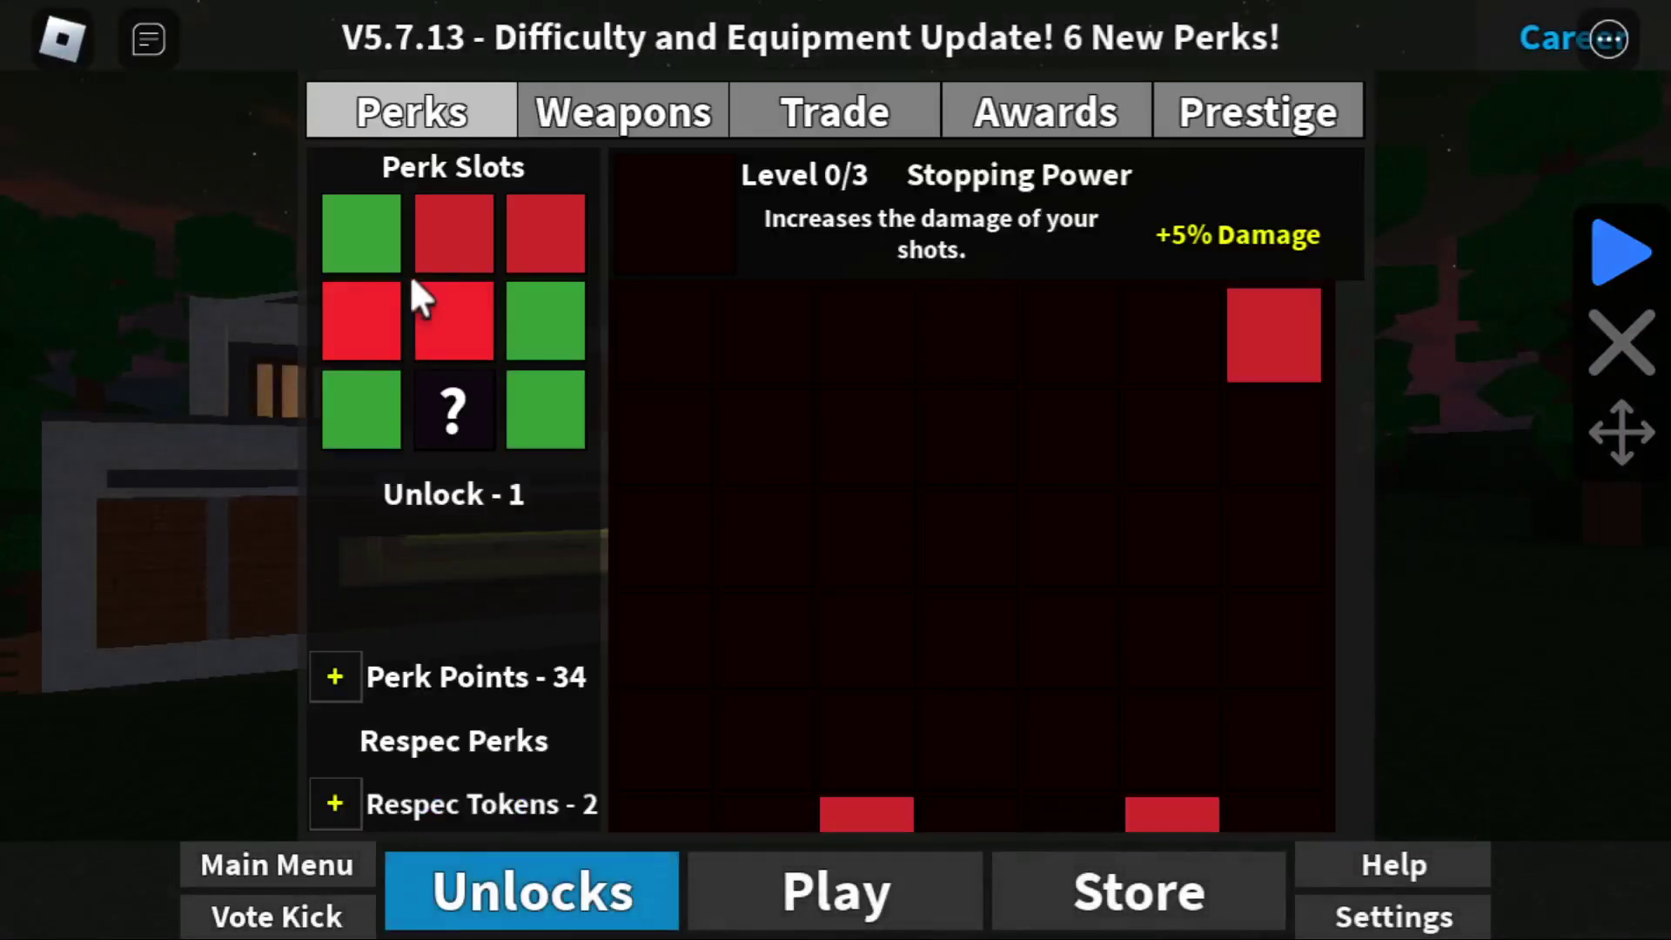
pyautogui.click(867, 435)
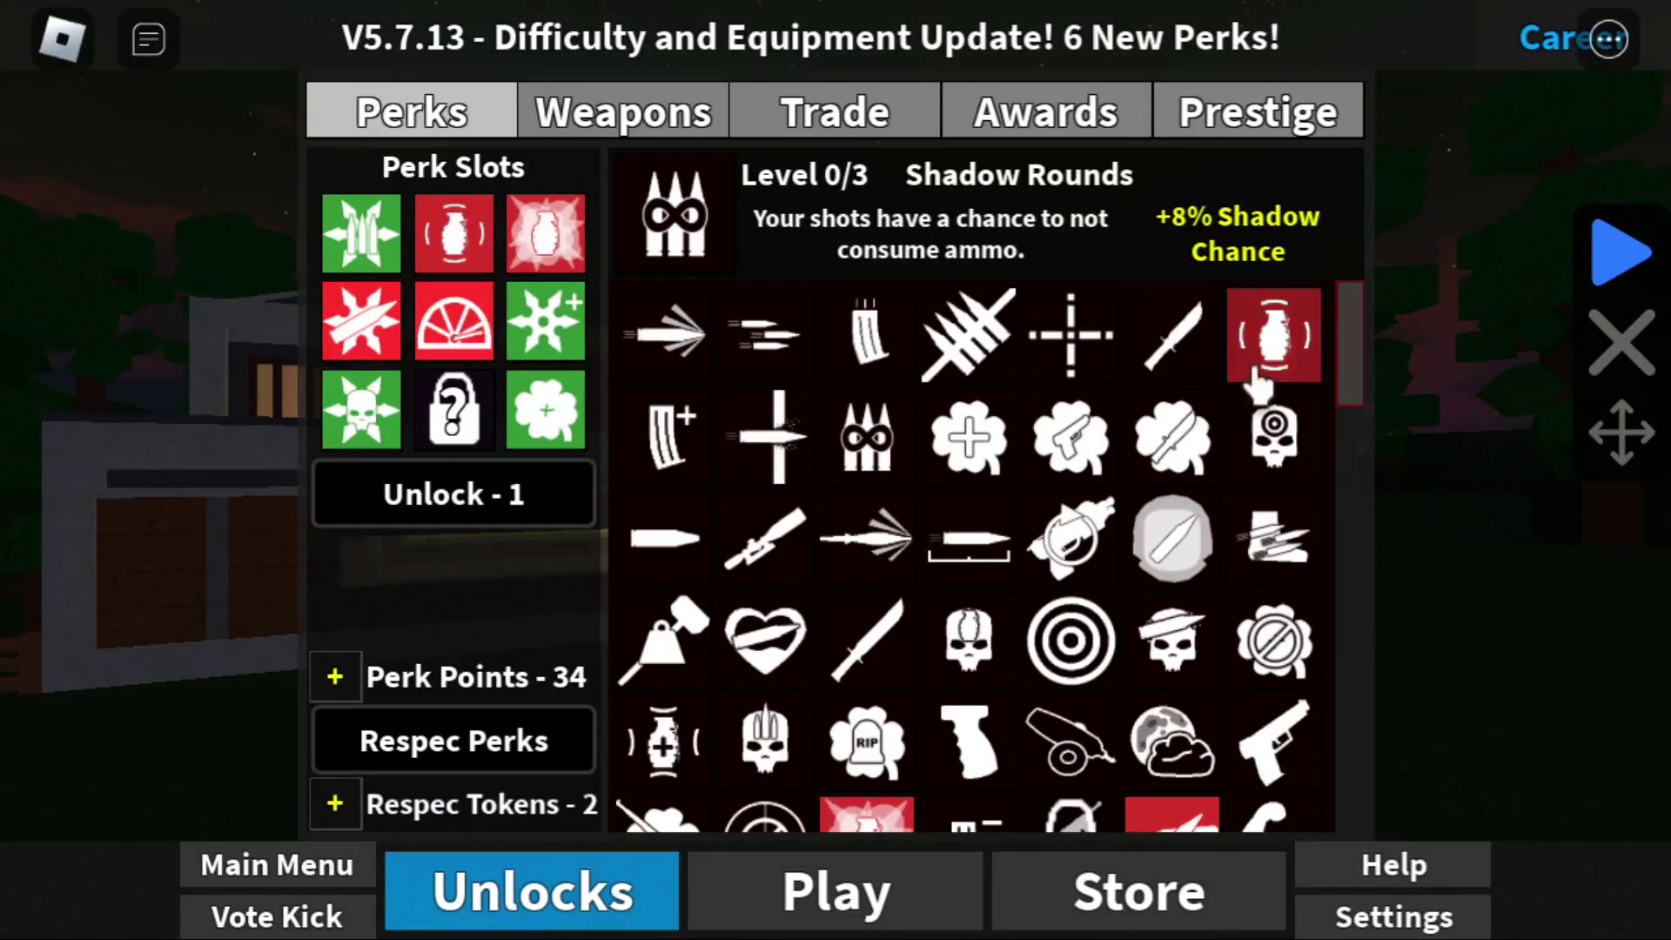
pyautogui.scroll(-2, 1339, 331)
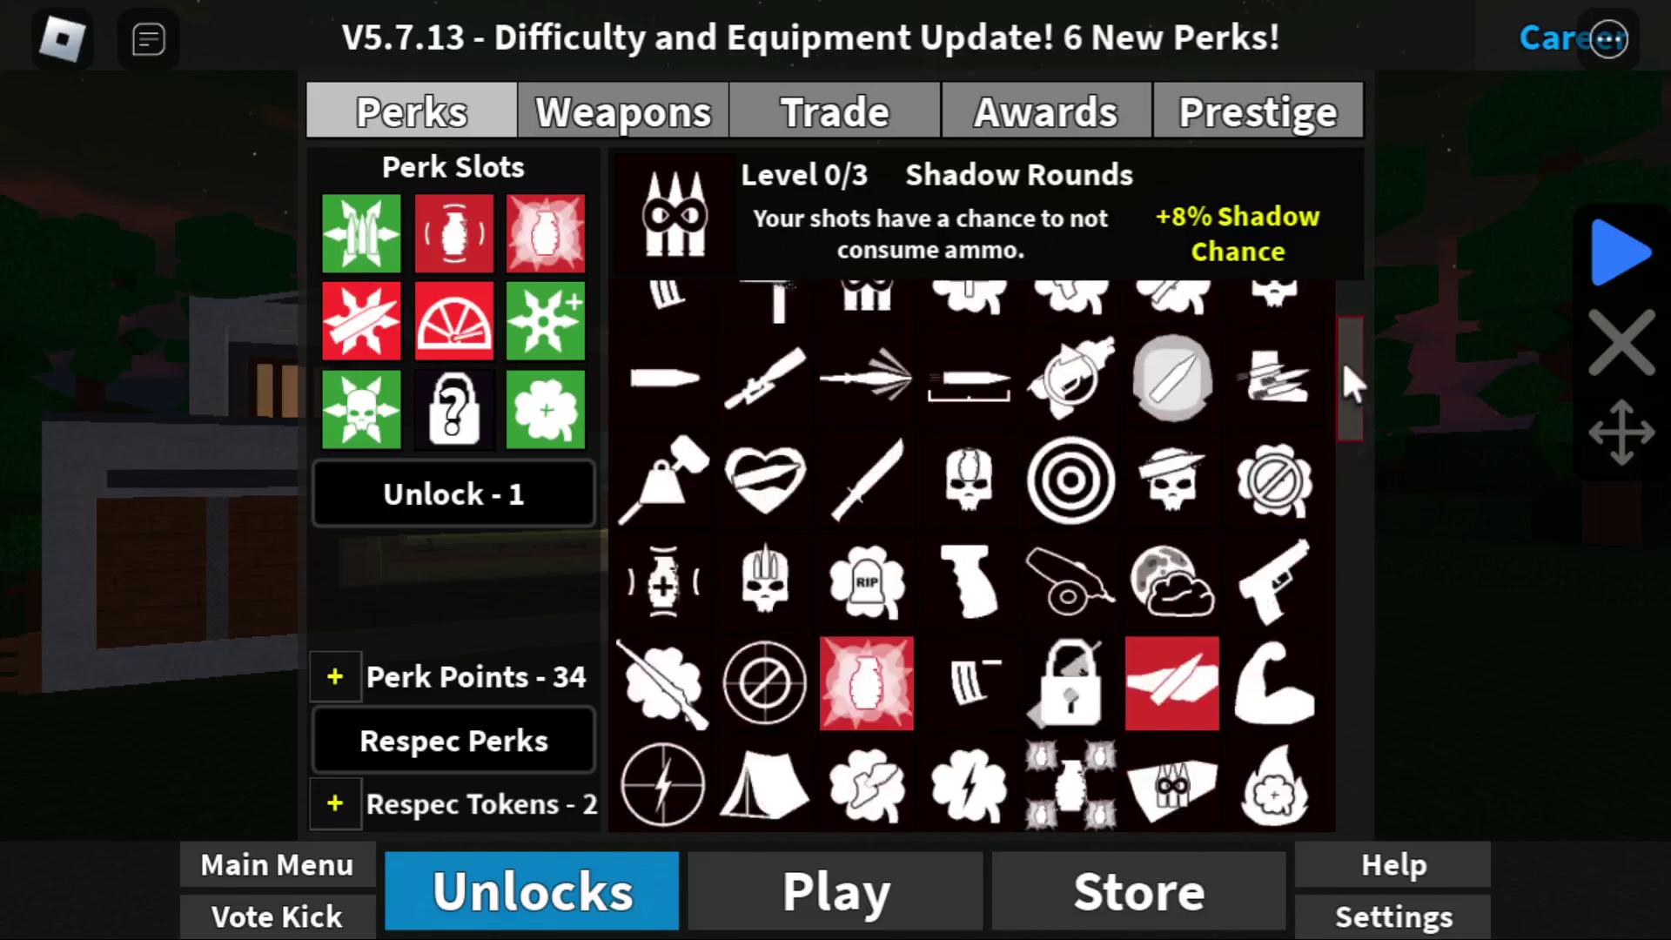
pyautogui.moveTo(1342, 359); pyautogui.dragTo(1323, 318)
pyautogui.click(1240, 343)
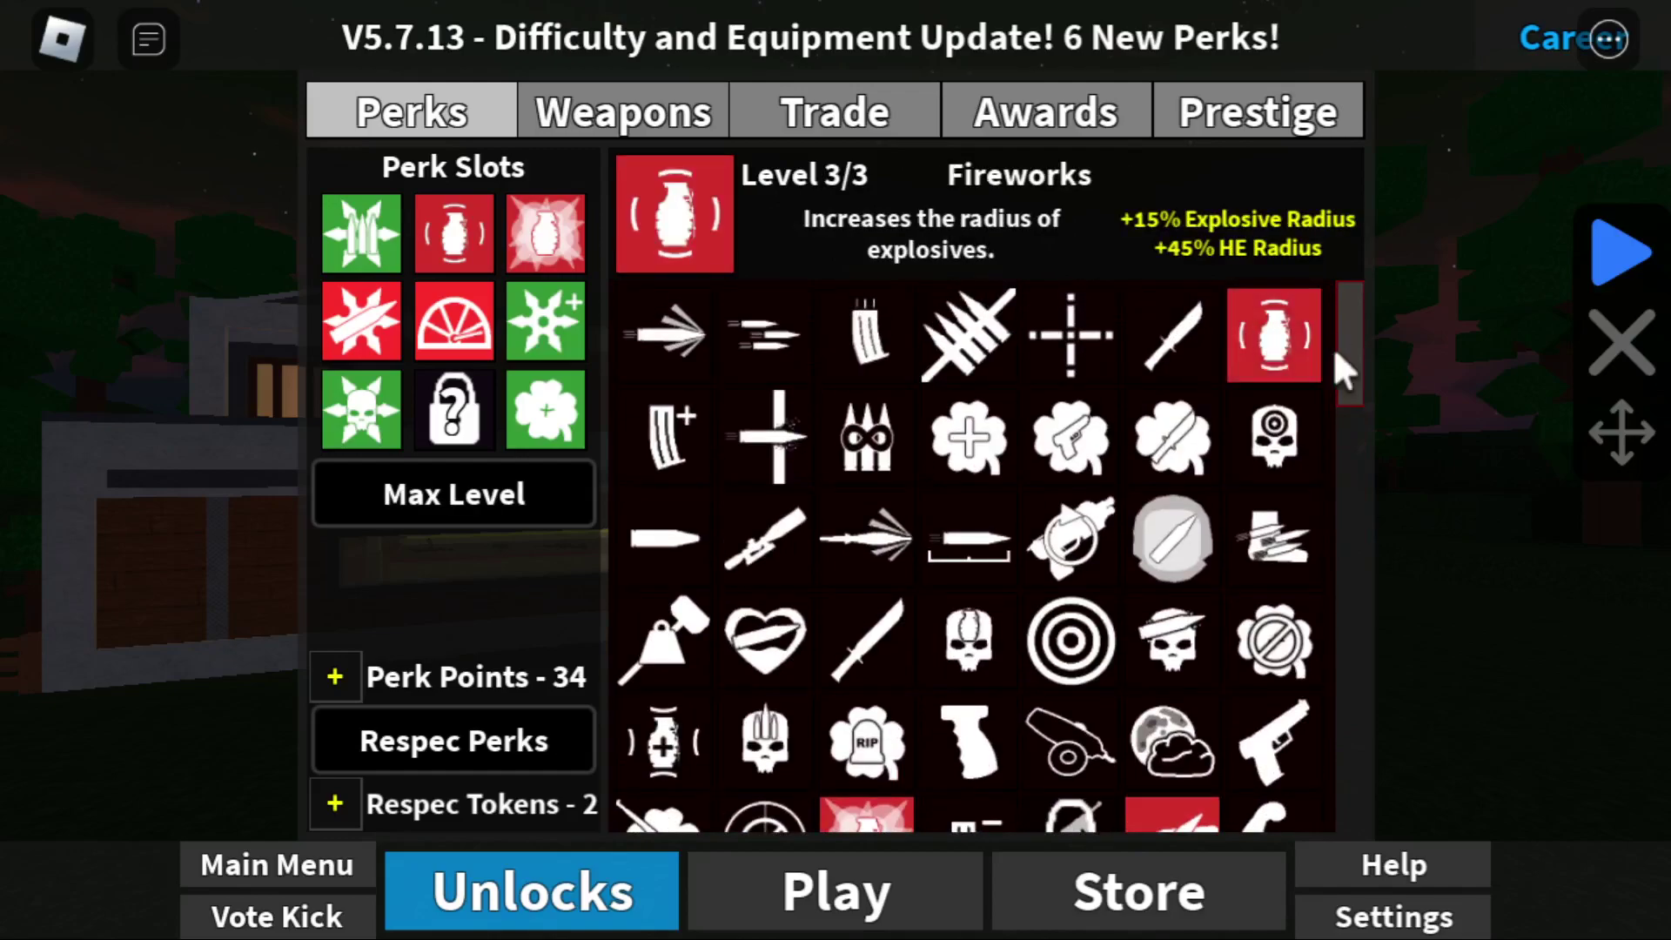
pyautogui.moveTo(1334, 346); pyautogui.dragTo(1342, 383)
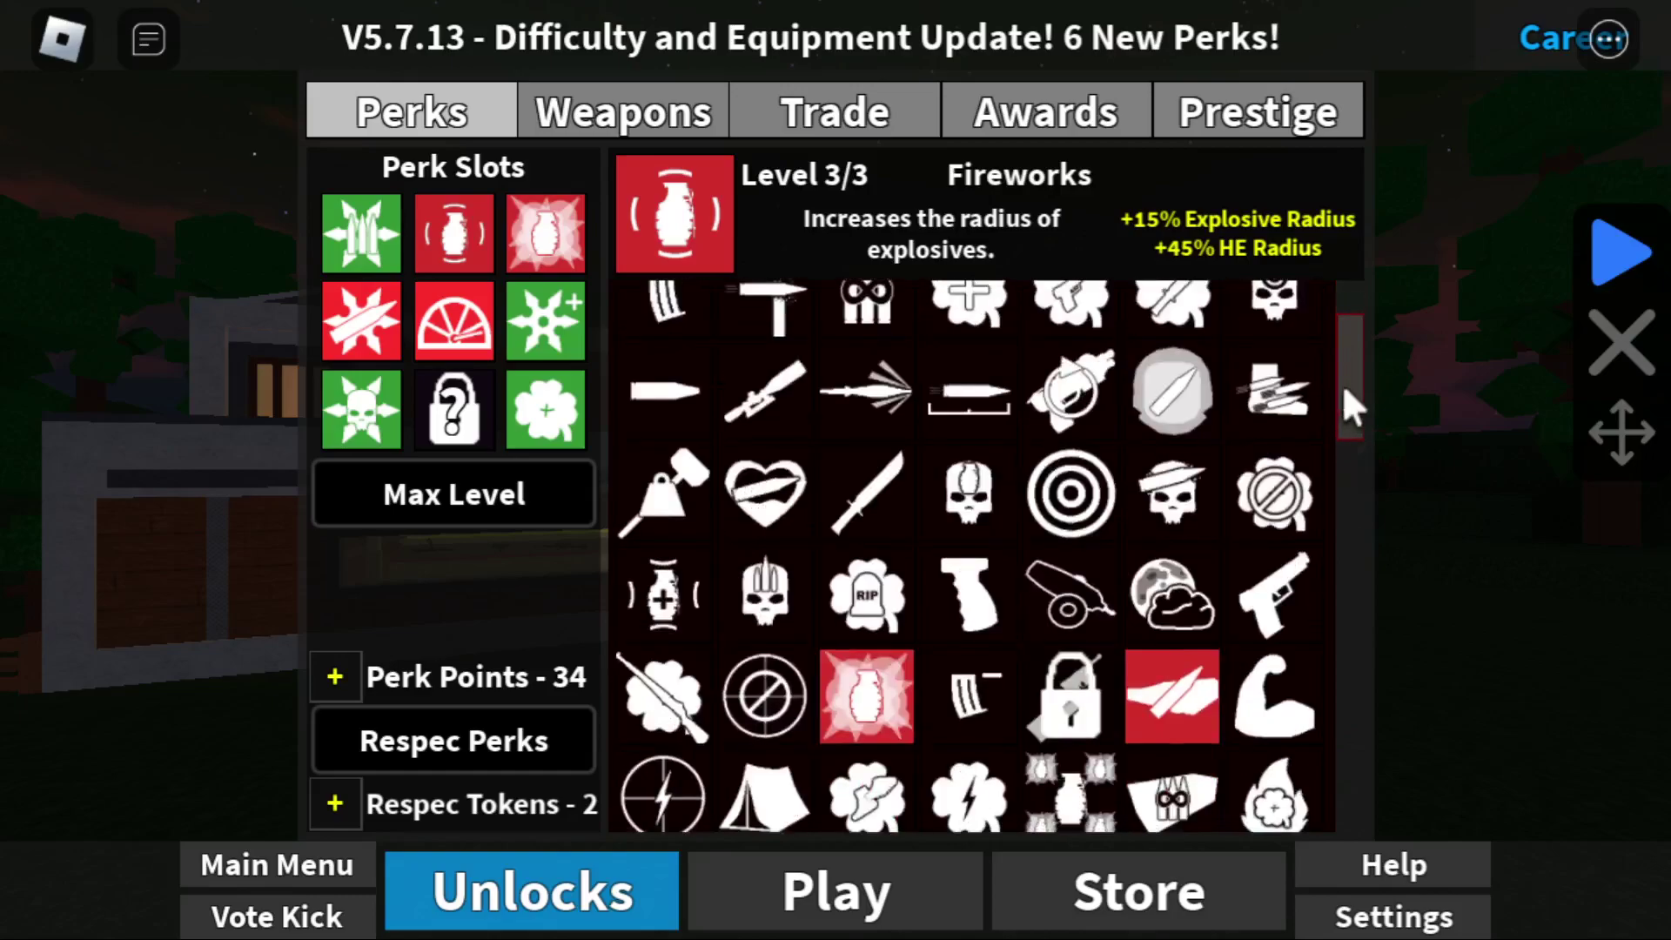
pyautogui.click(901, 677)
pyautogui.scroll(-1, 1341, 402)
pyautogui.moveTo(1340, 400); pyautogui.dragTo(1329, 669)
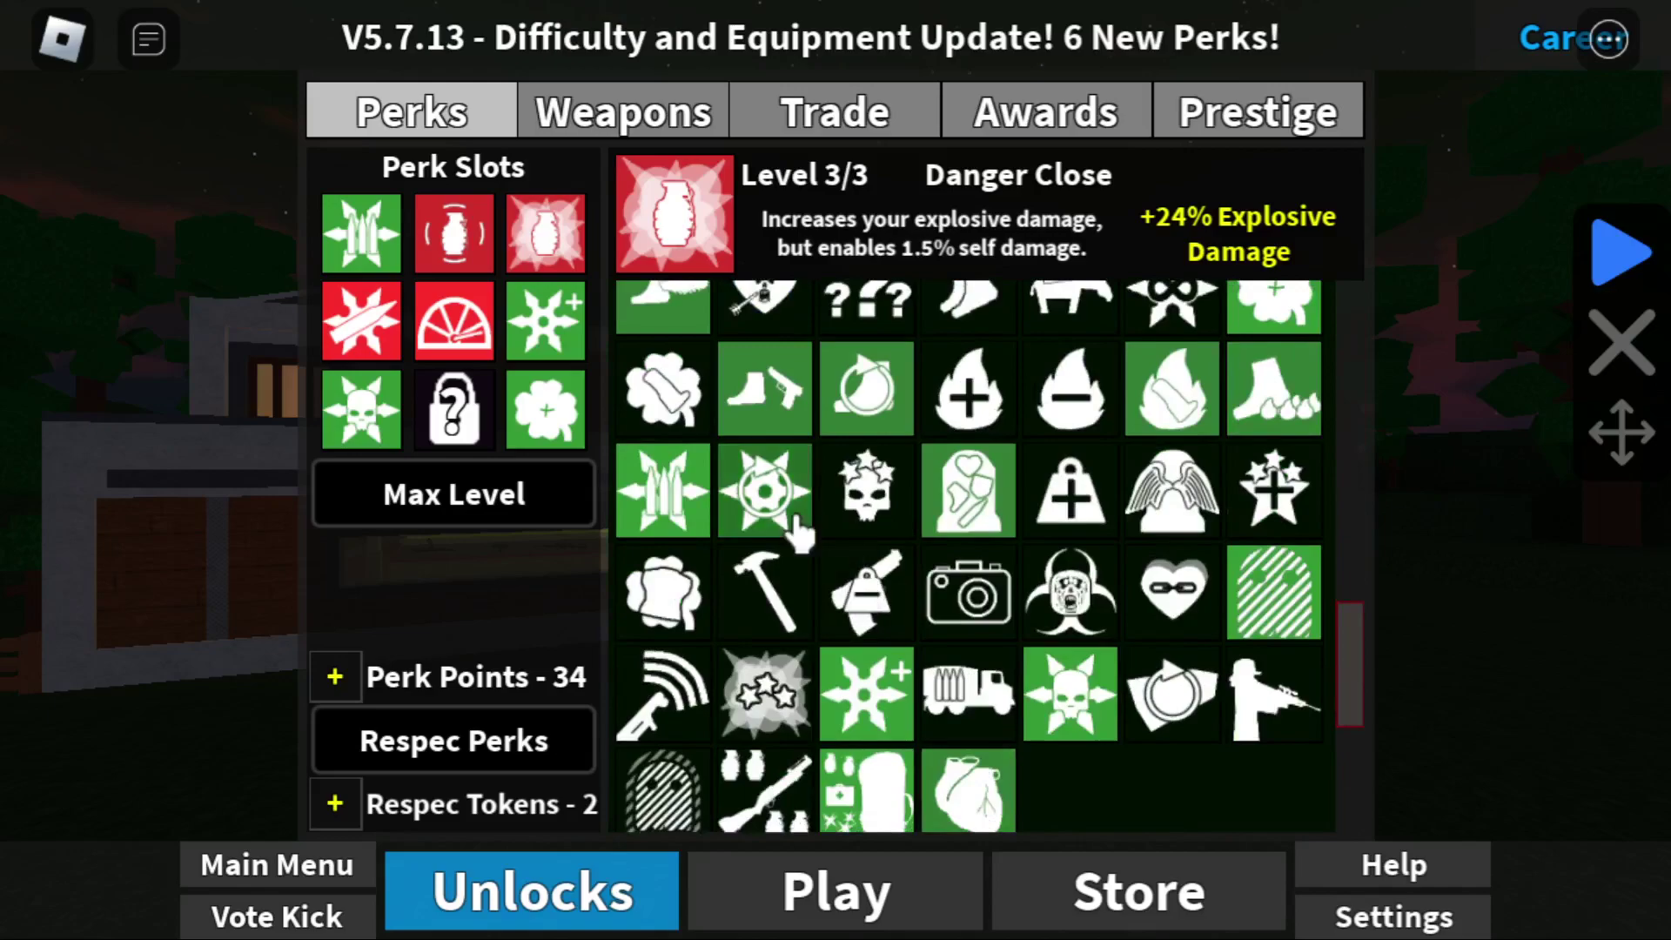
pyautogui.click(683, 495)
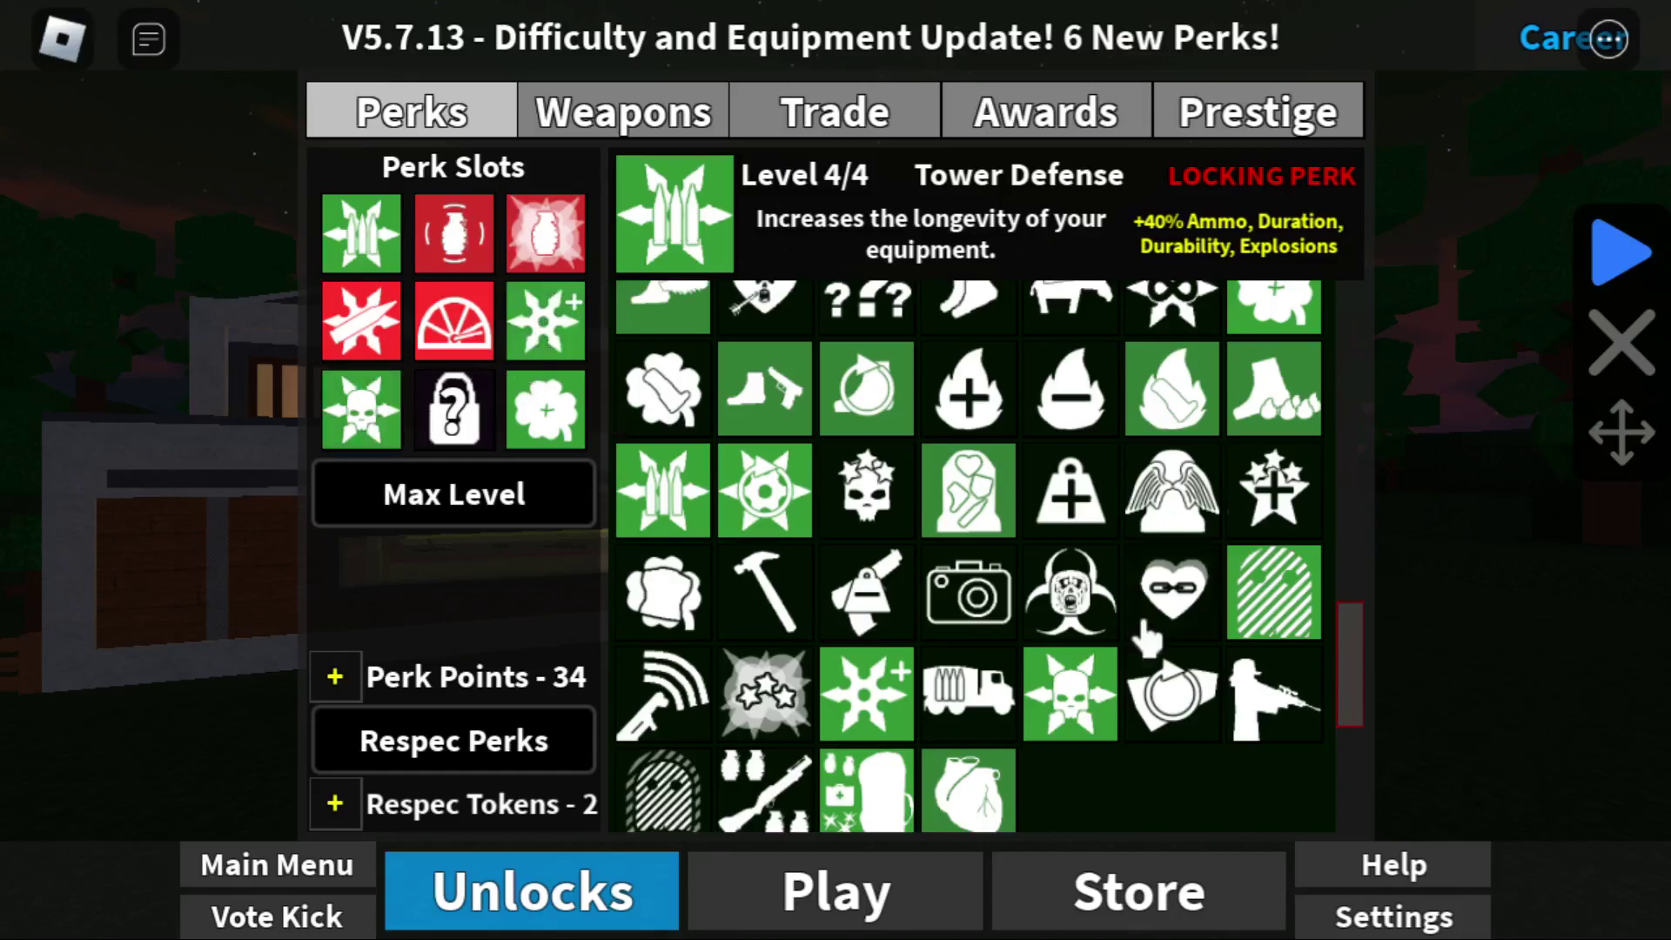
pyautogui.moveTo(1350, 672); pyautogui.dragTo(1391, 352)
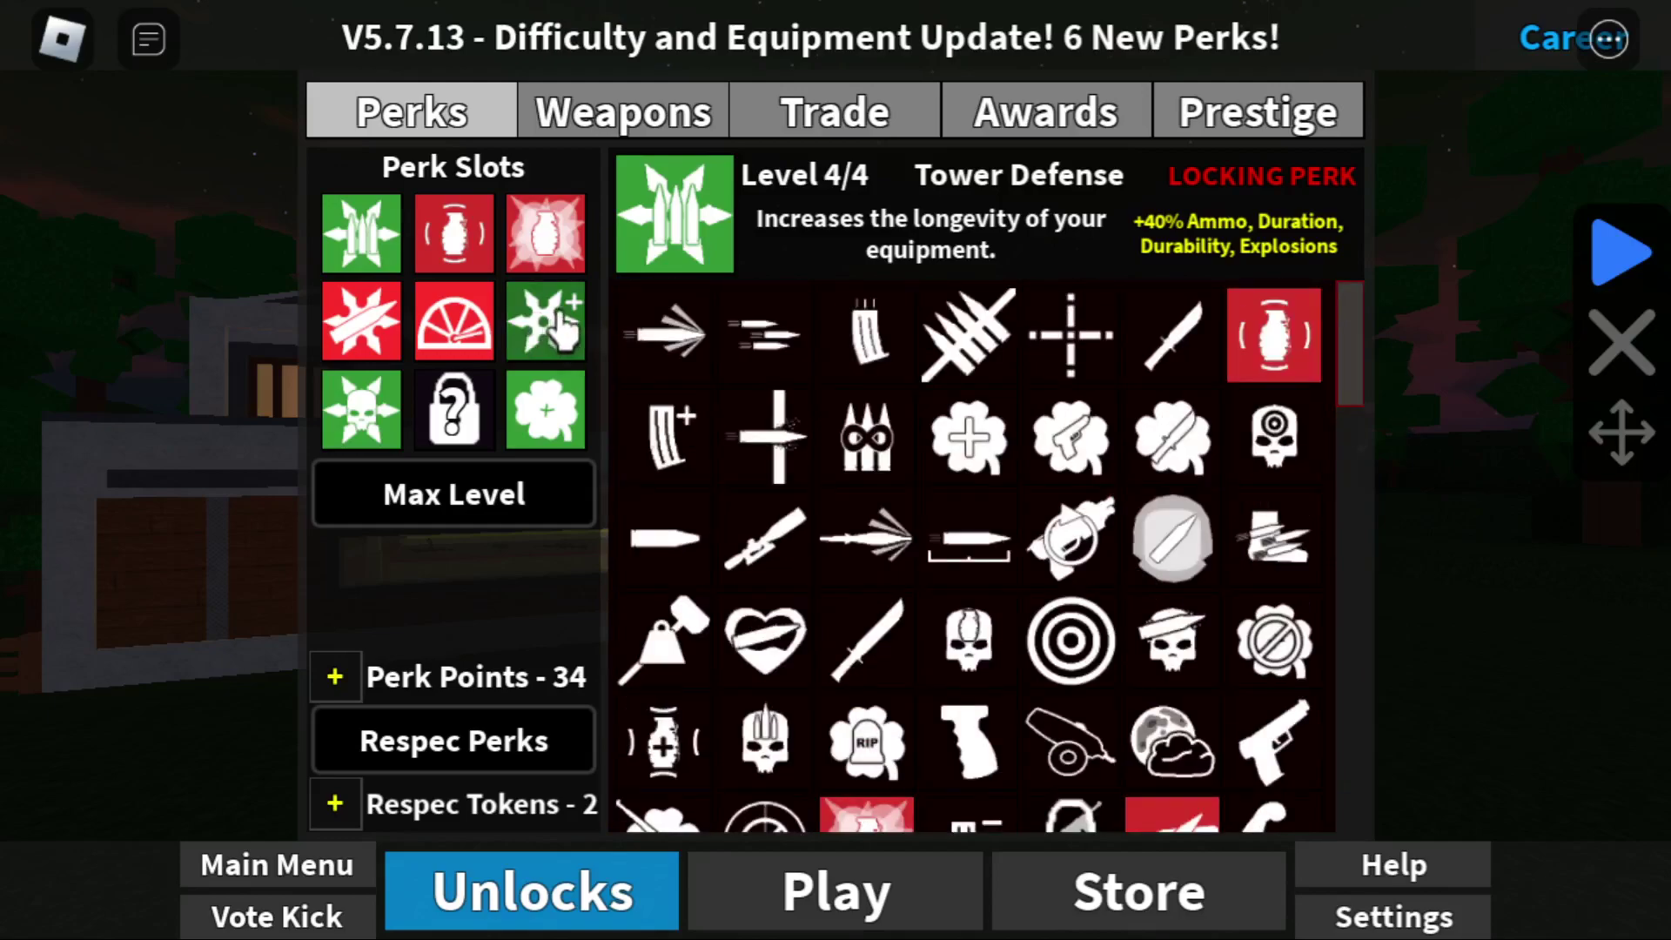
# Step: Close and reopen the unlocks to review the perks equipped in the perk slots
pyautogui.click(668, 895)
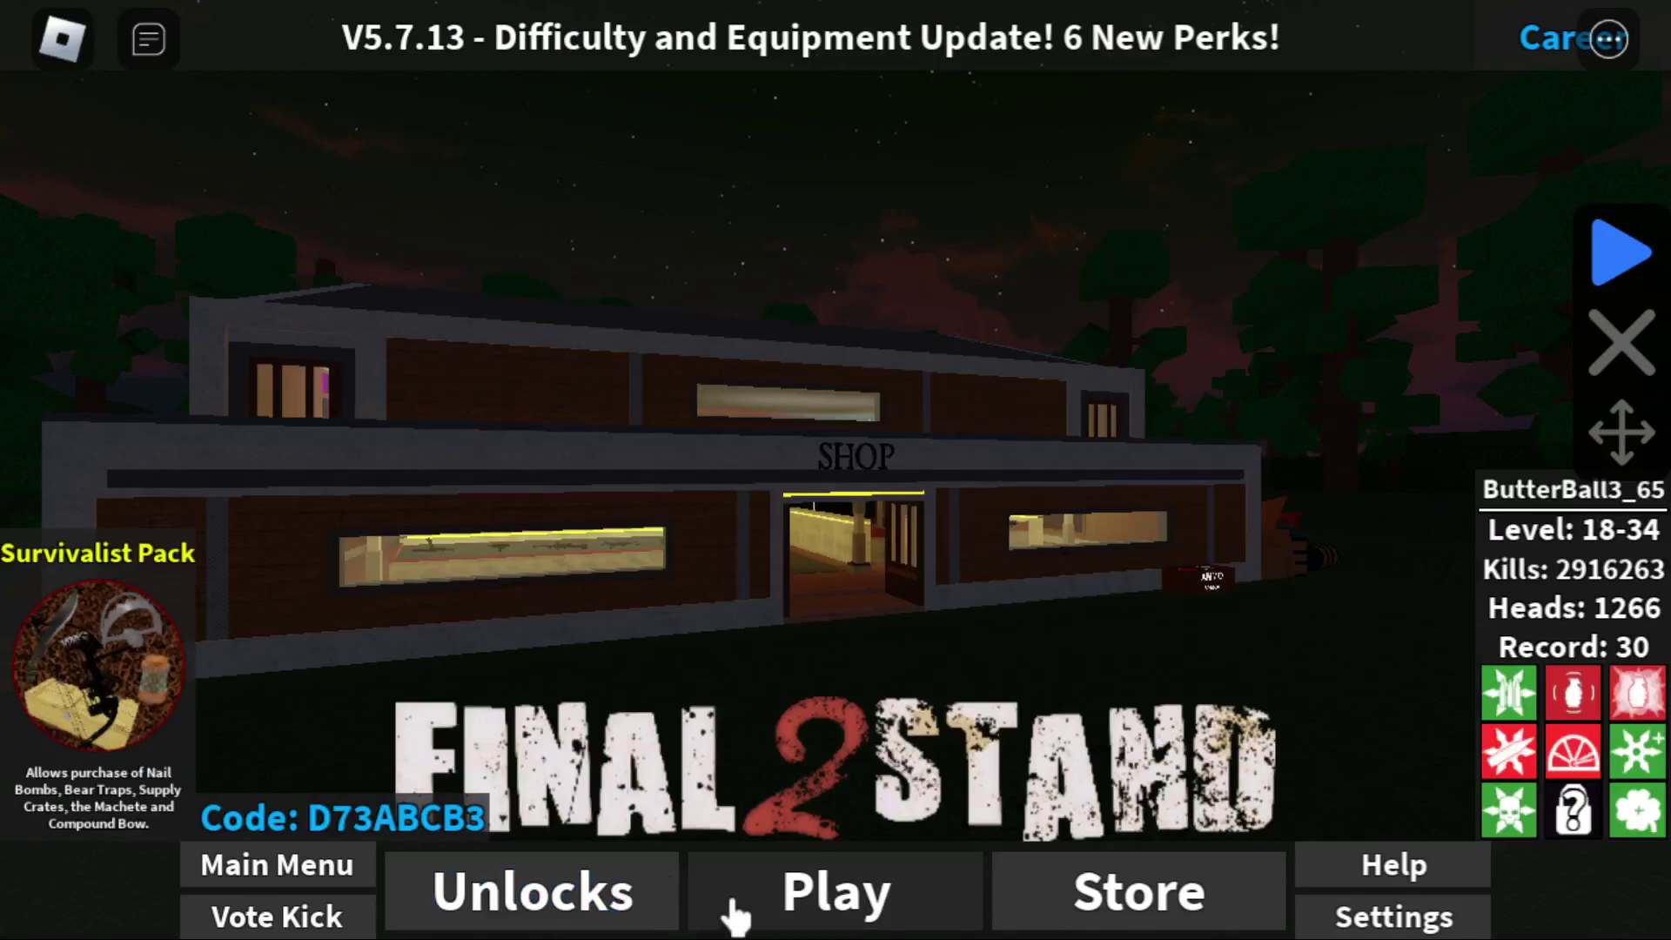
pyautogui.click(533, 901)
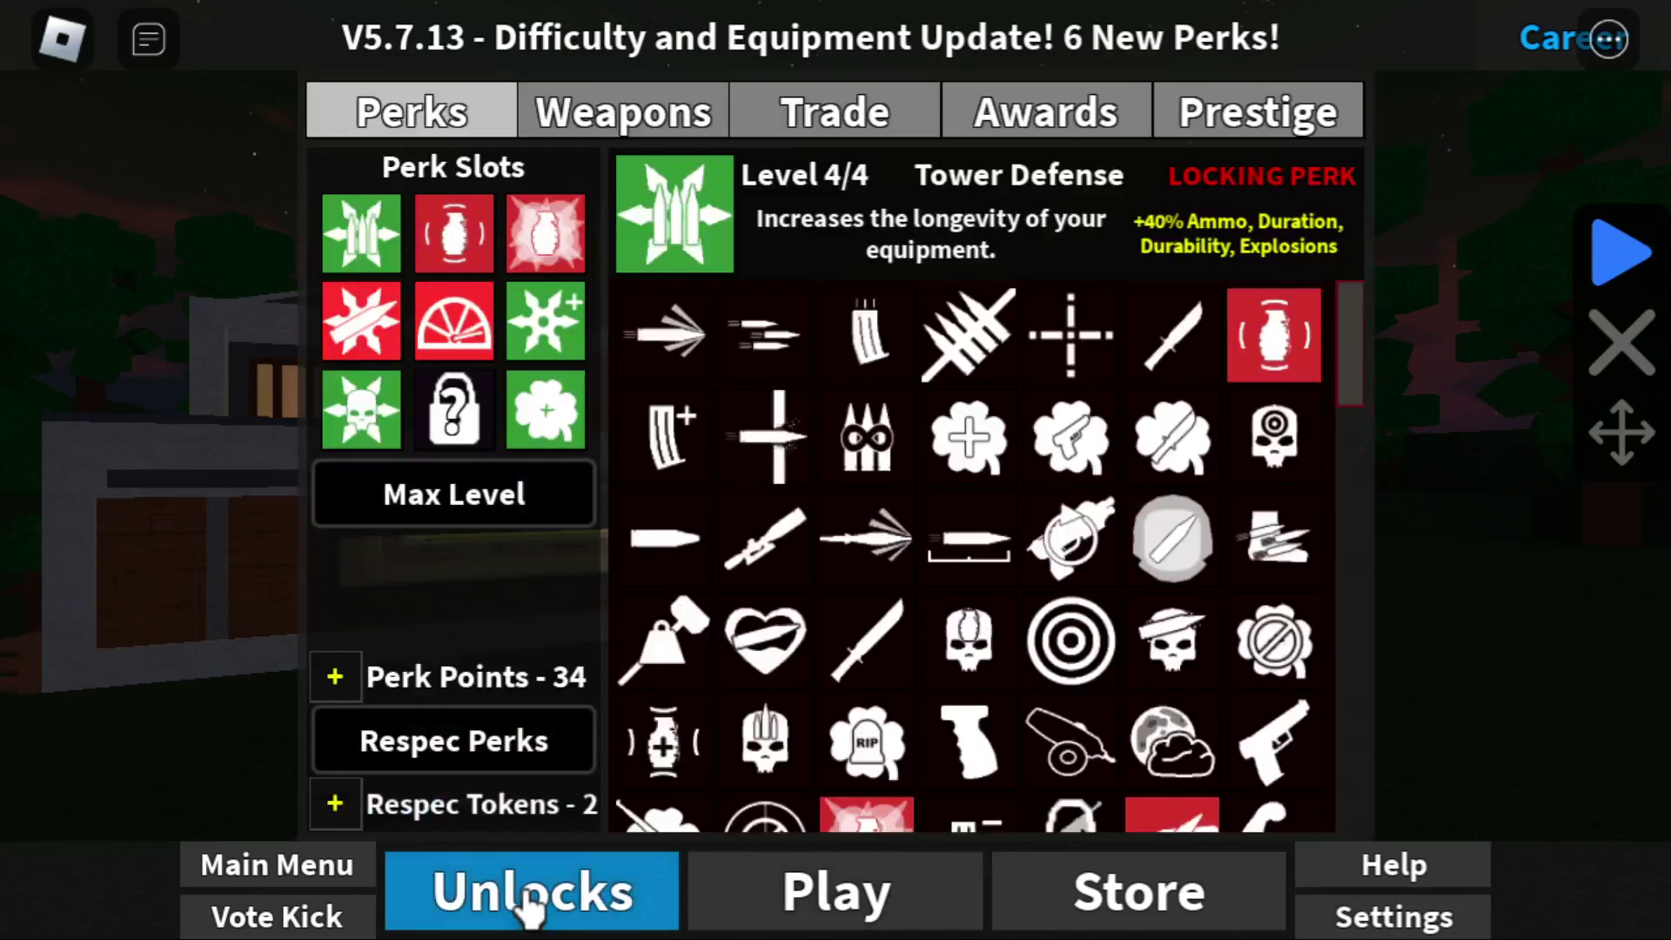
pyautogui.click(640, 875)
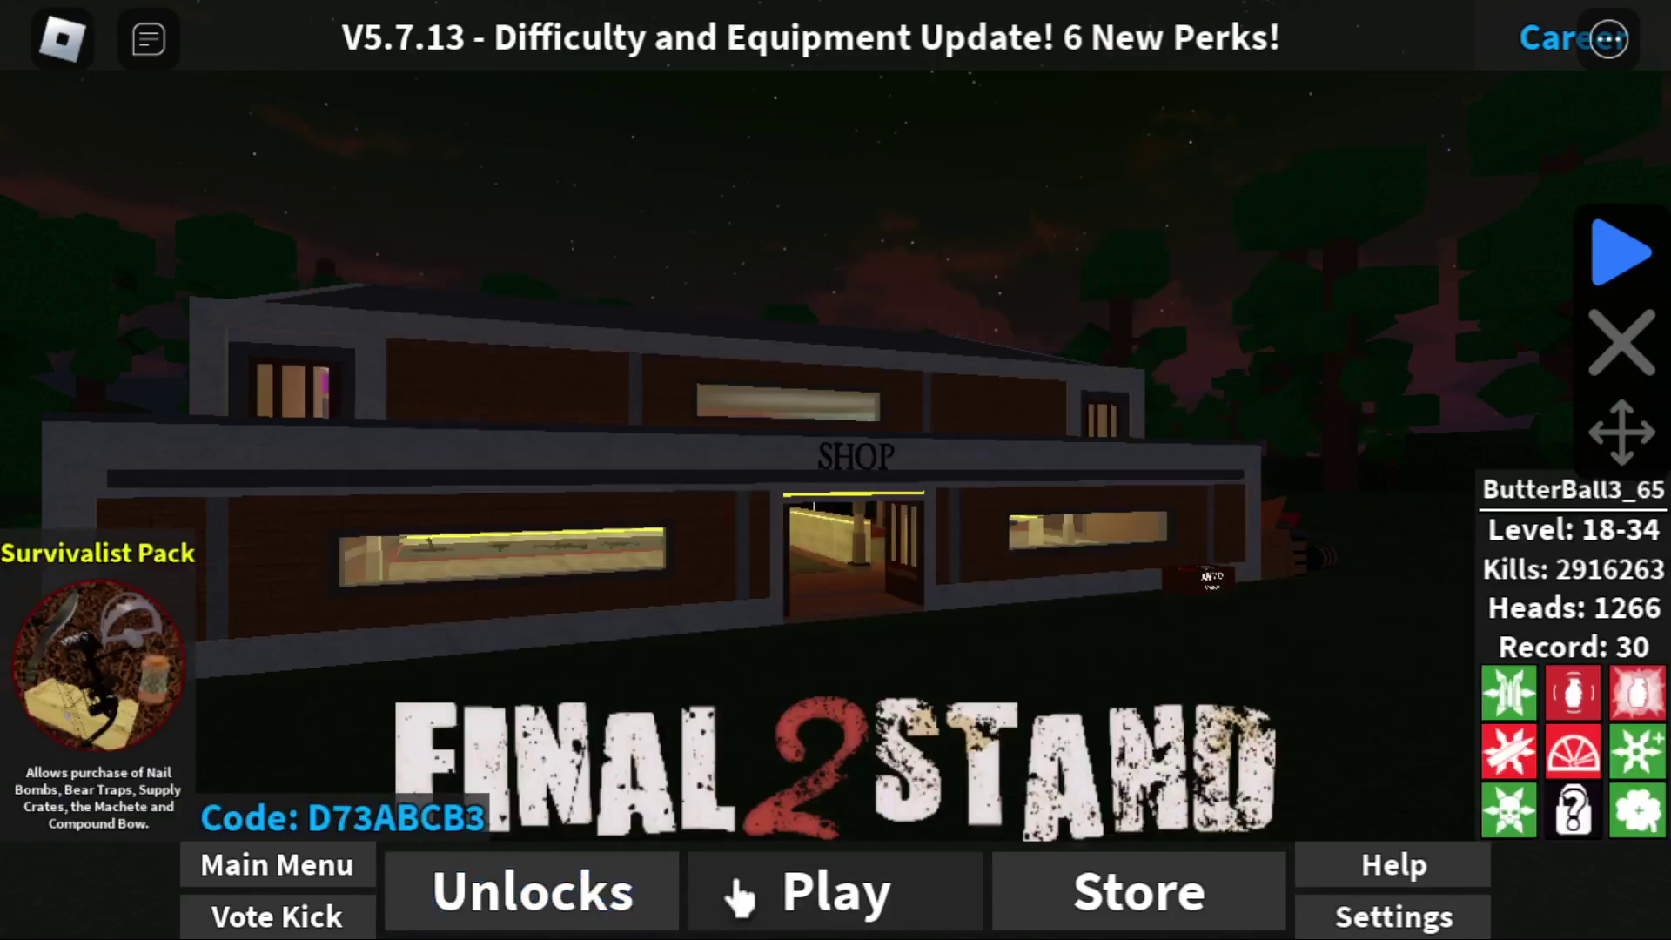
pyautogui.click(609, 910)
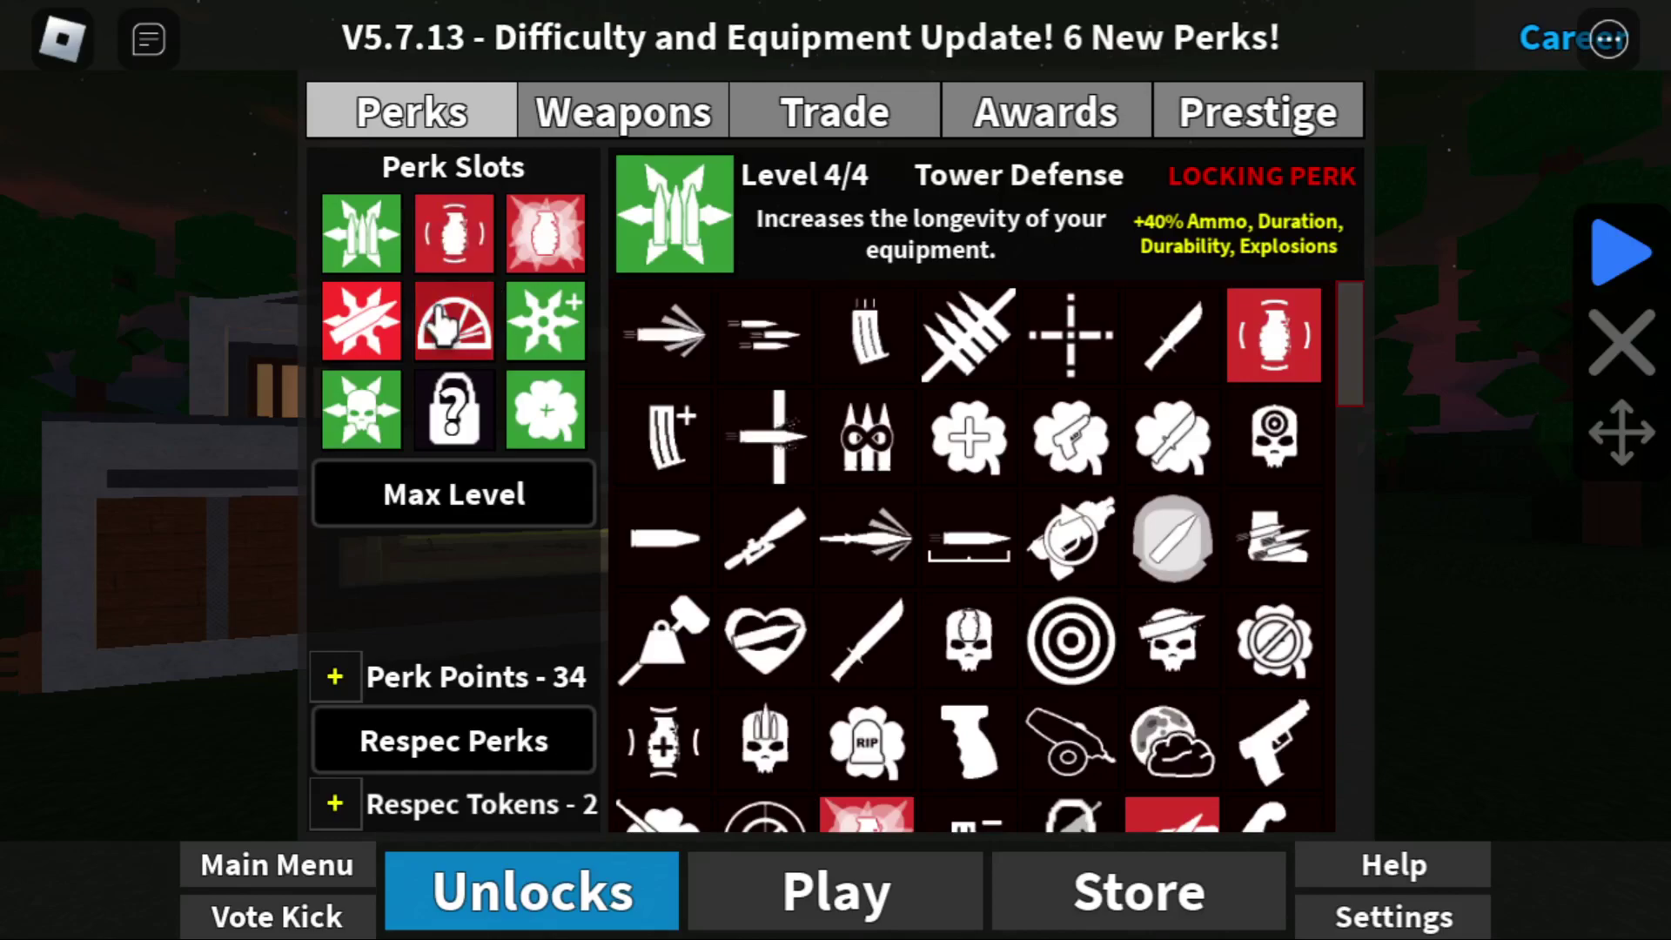
# Step: Close the unlocks, start playing, and walk around the starting room with the beds
pyautogui.click(597, 884)
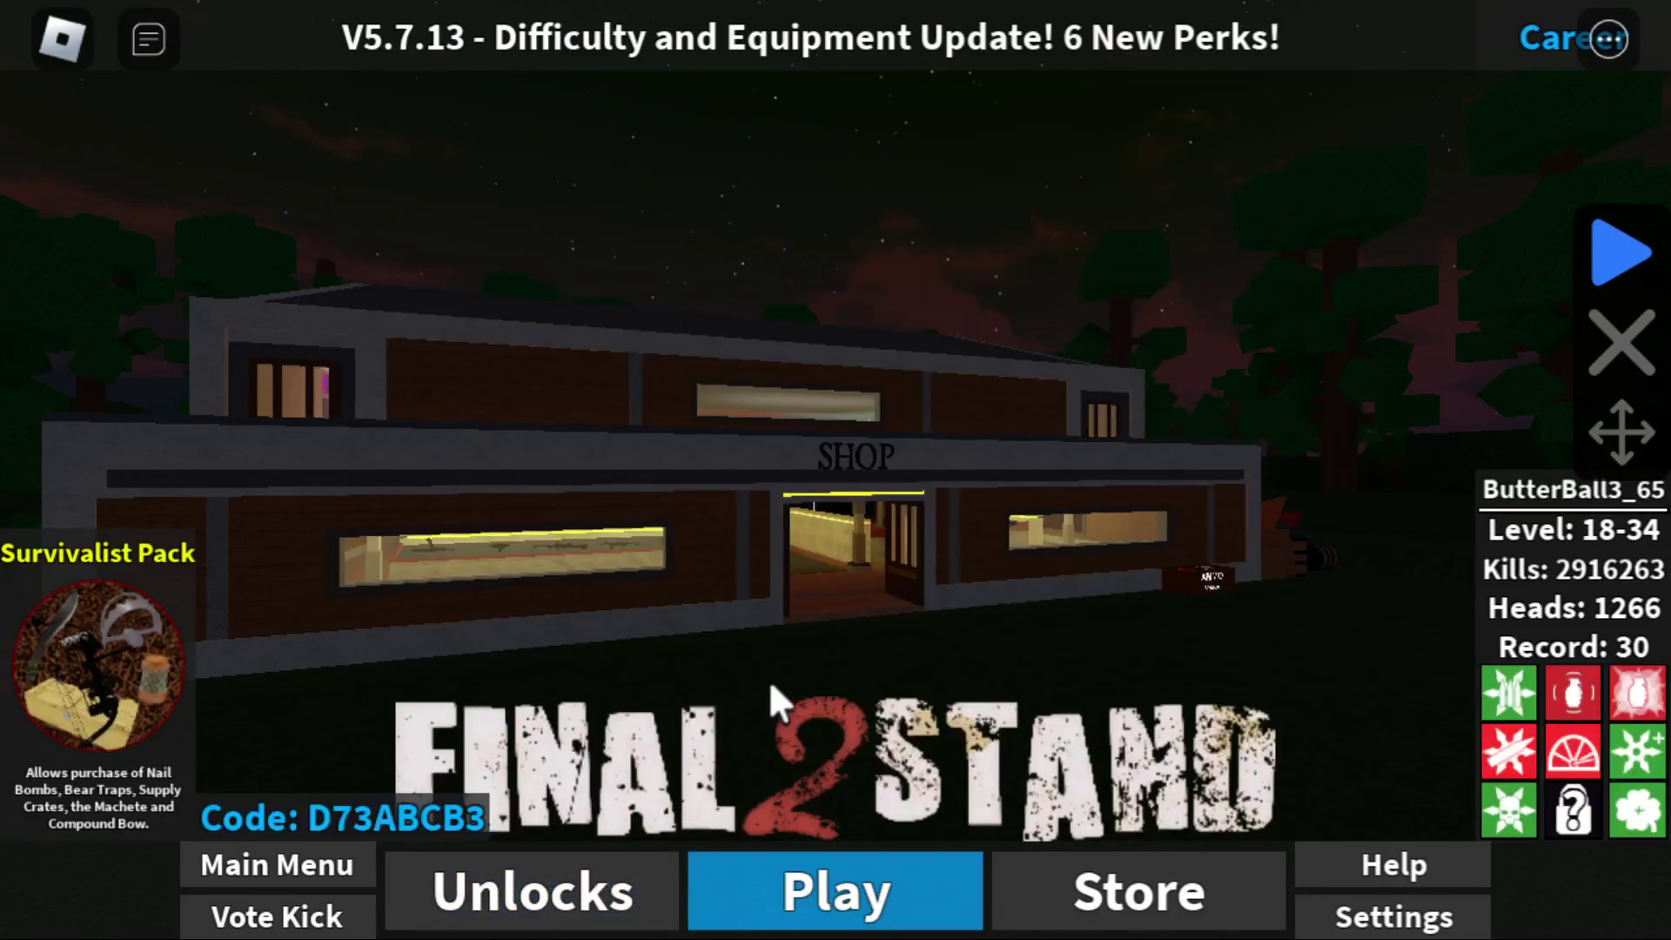
pyautogui.press('w')
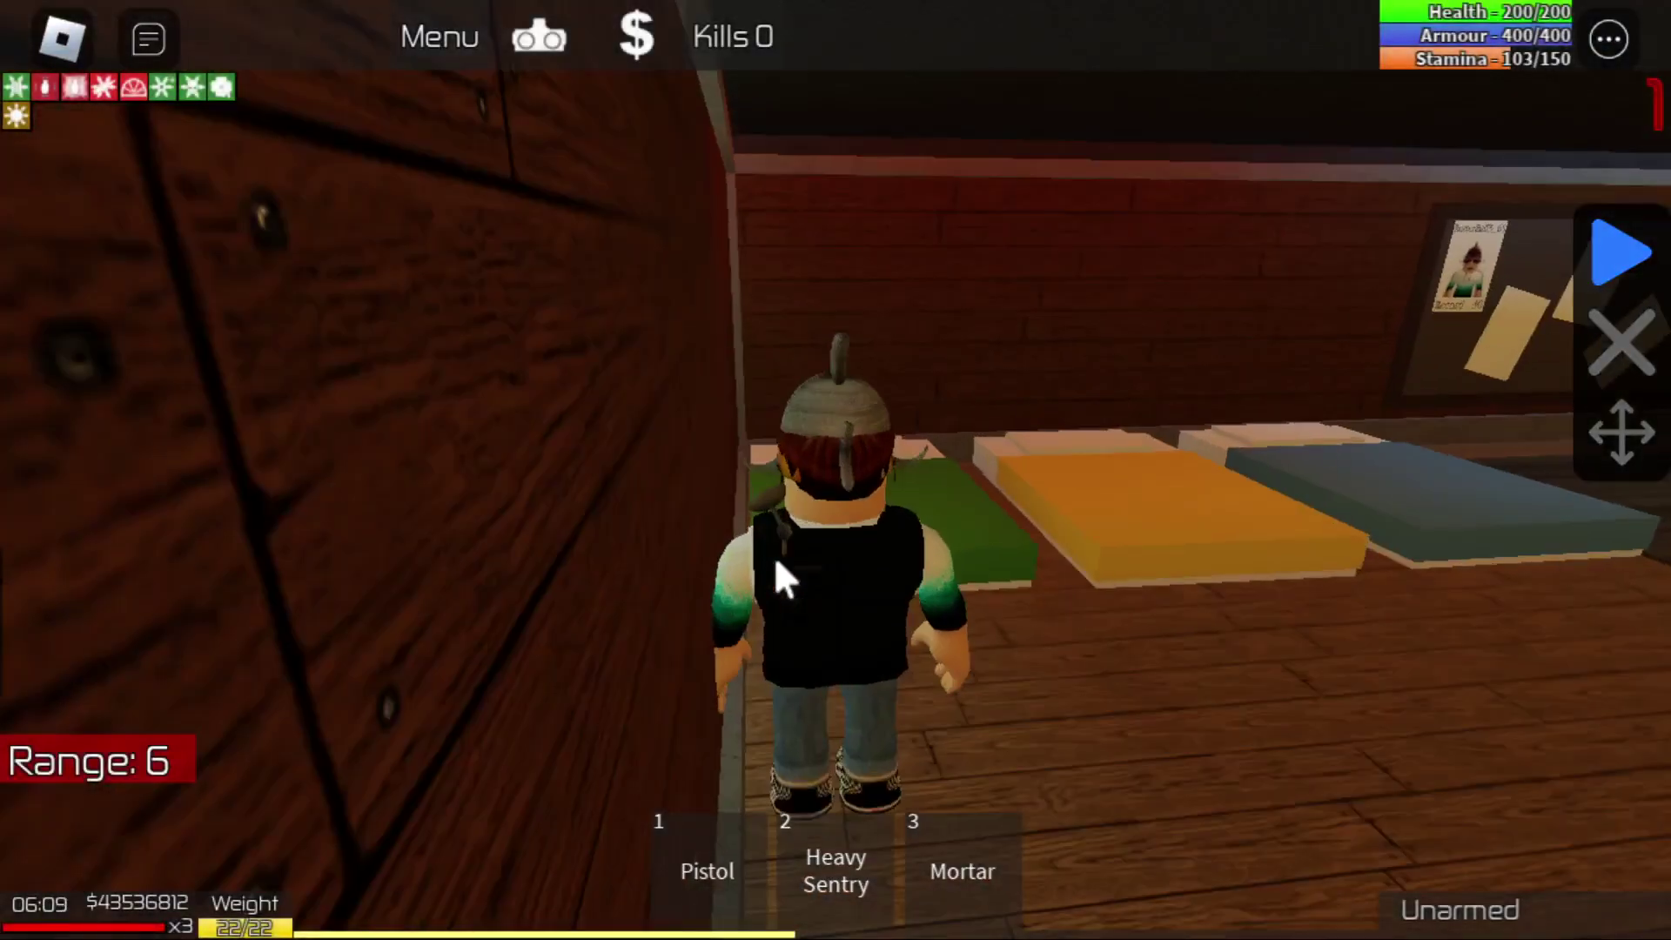
pyautogui.press('w')
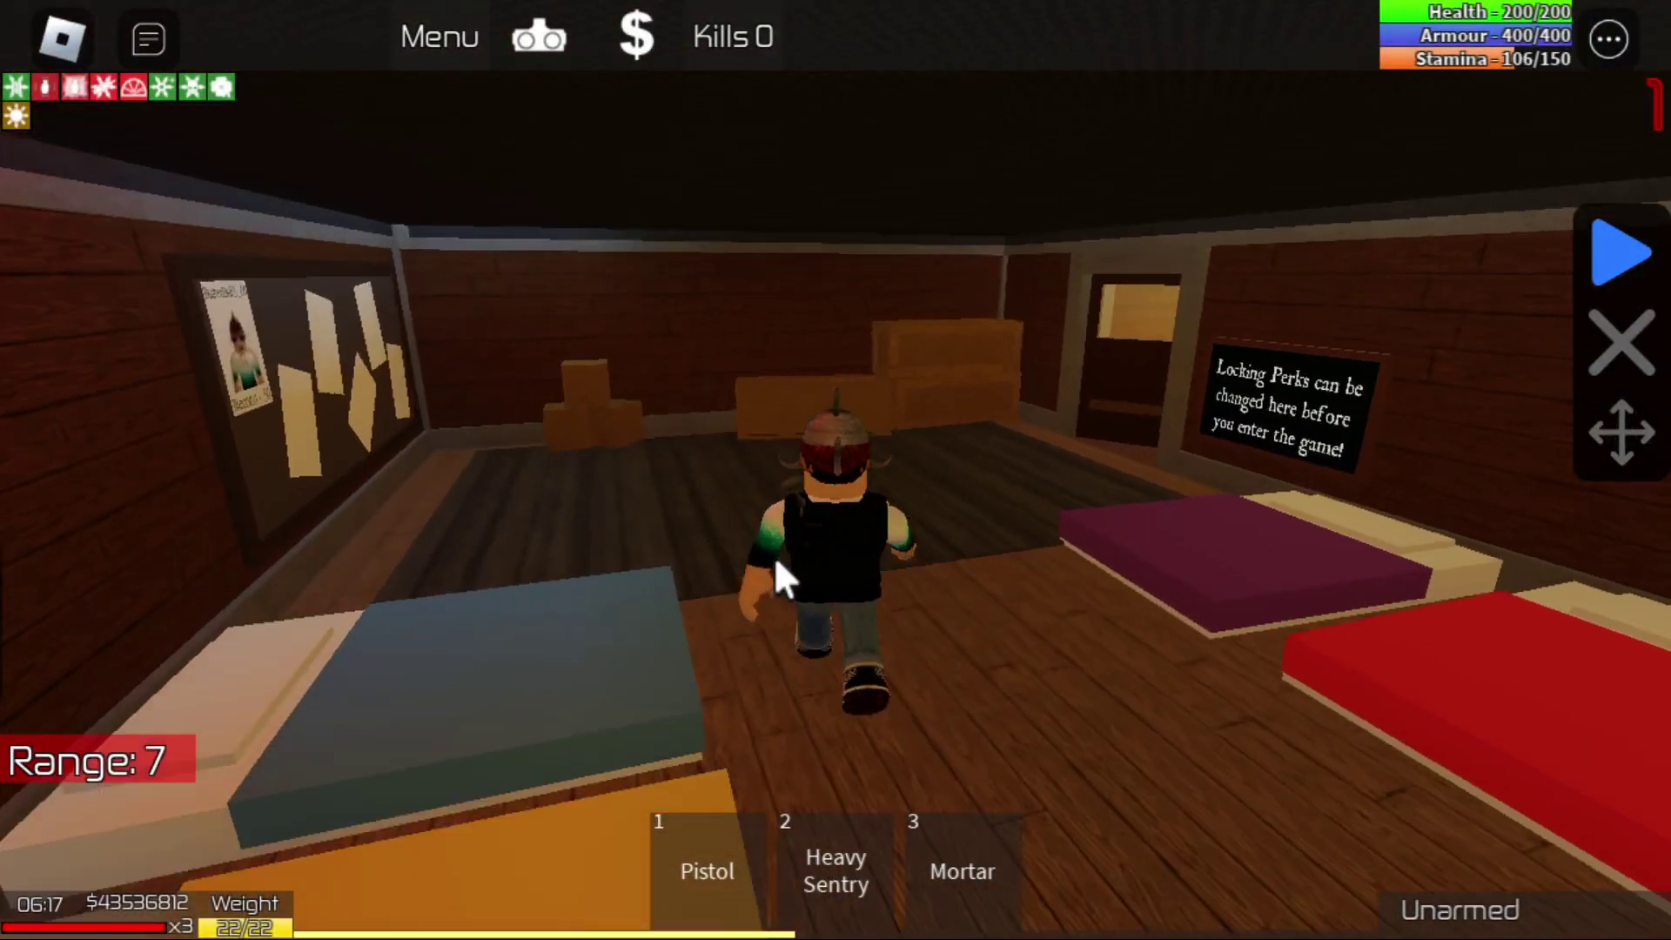
pyautogui.press('Left')
pyautogui.press('w')
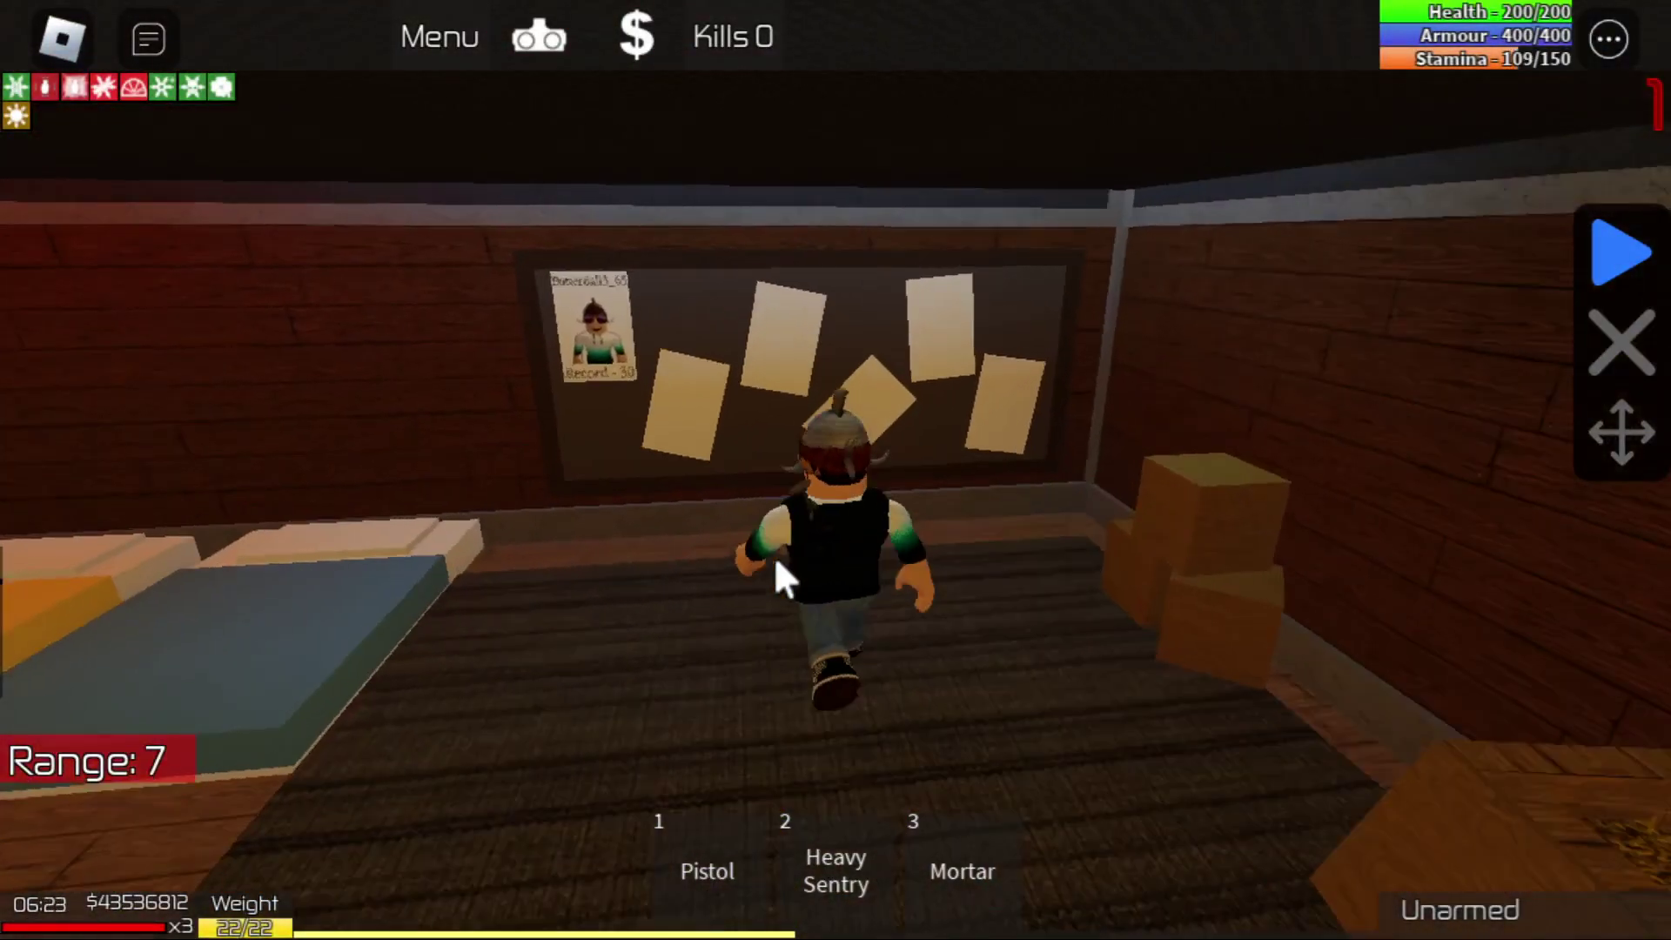
pyautogui.press('s')
pyautogui.press('w')
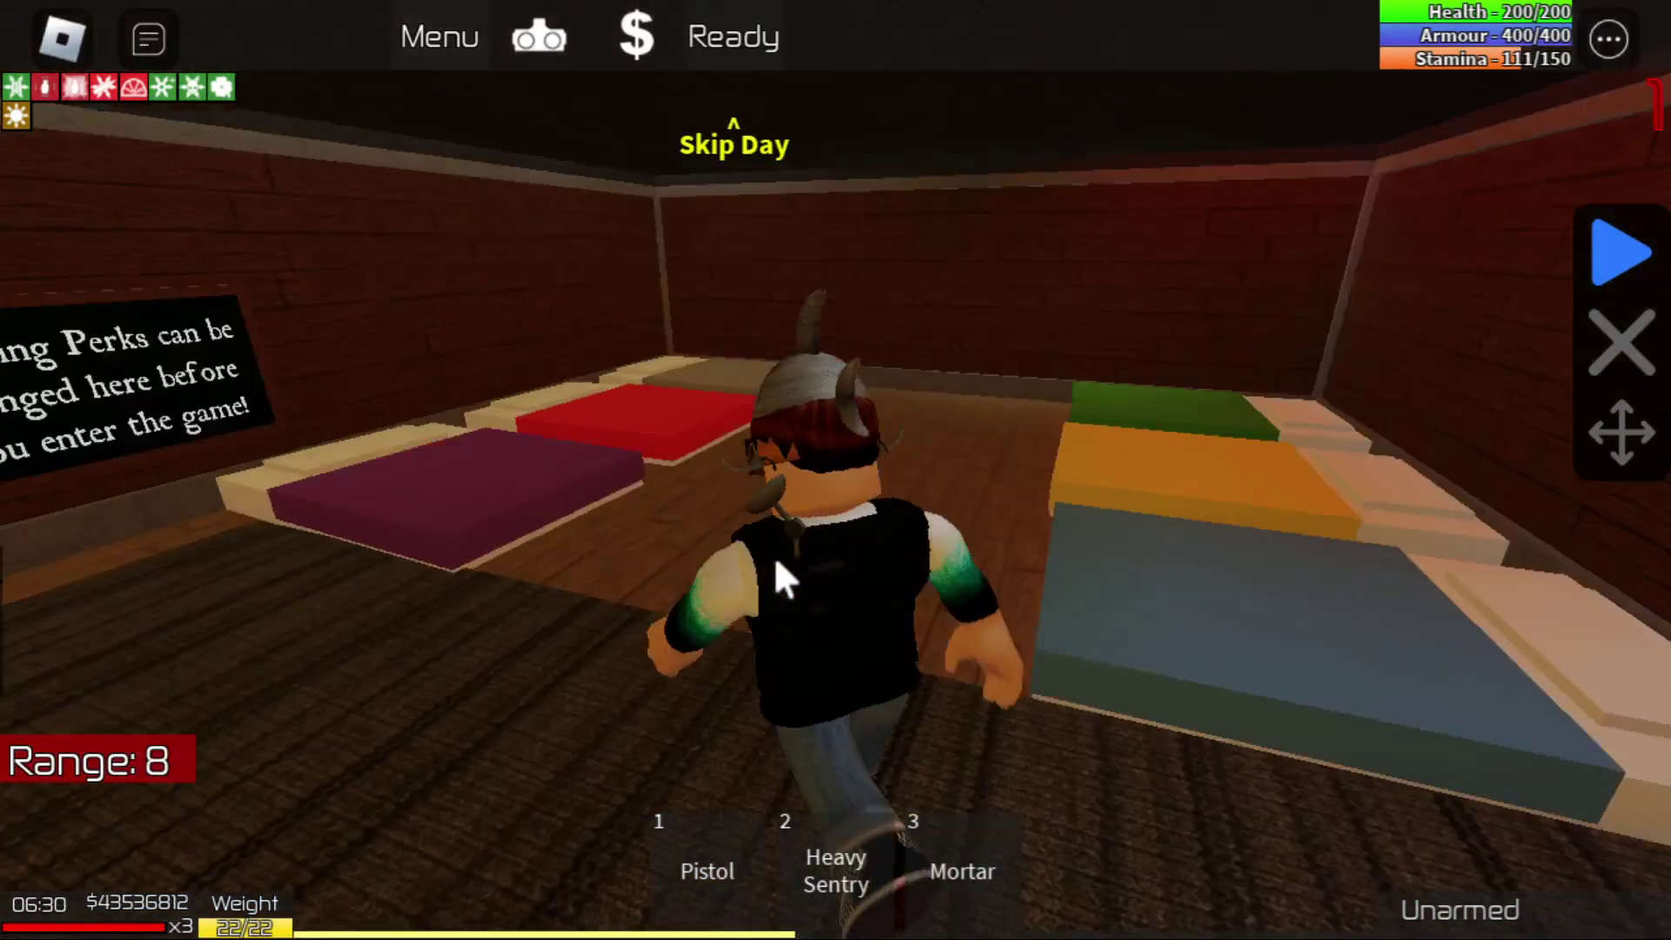
# Step: Open the item inventory and walk through the shop to the equipment counter
pyautogui.press('Left')
pyautogui.press('`')
pyautogui.press('w')
pyautogui.press('Left')
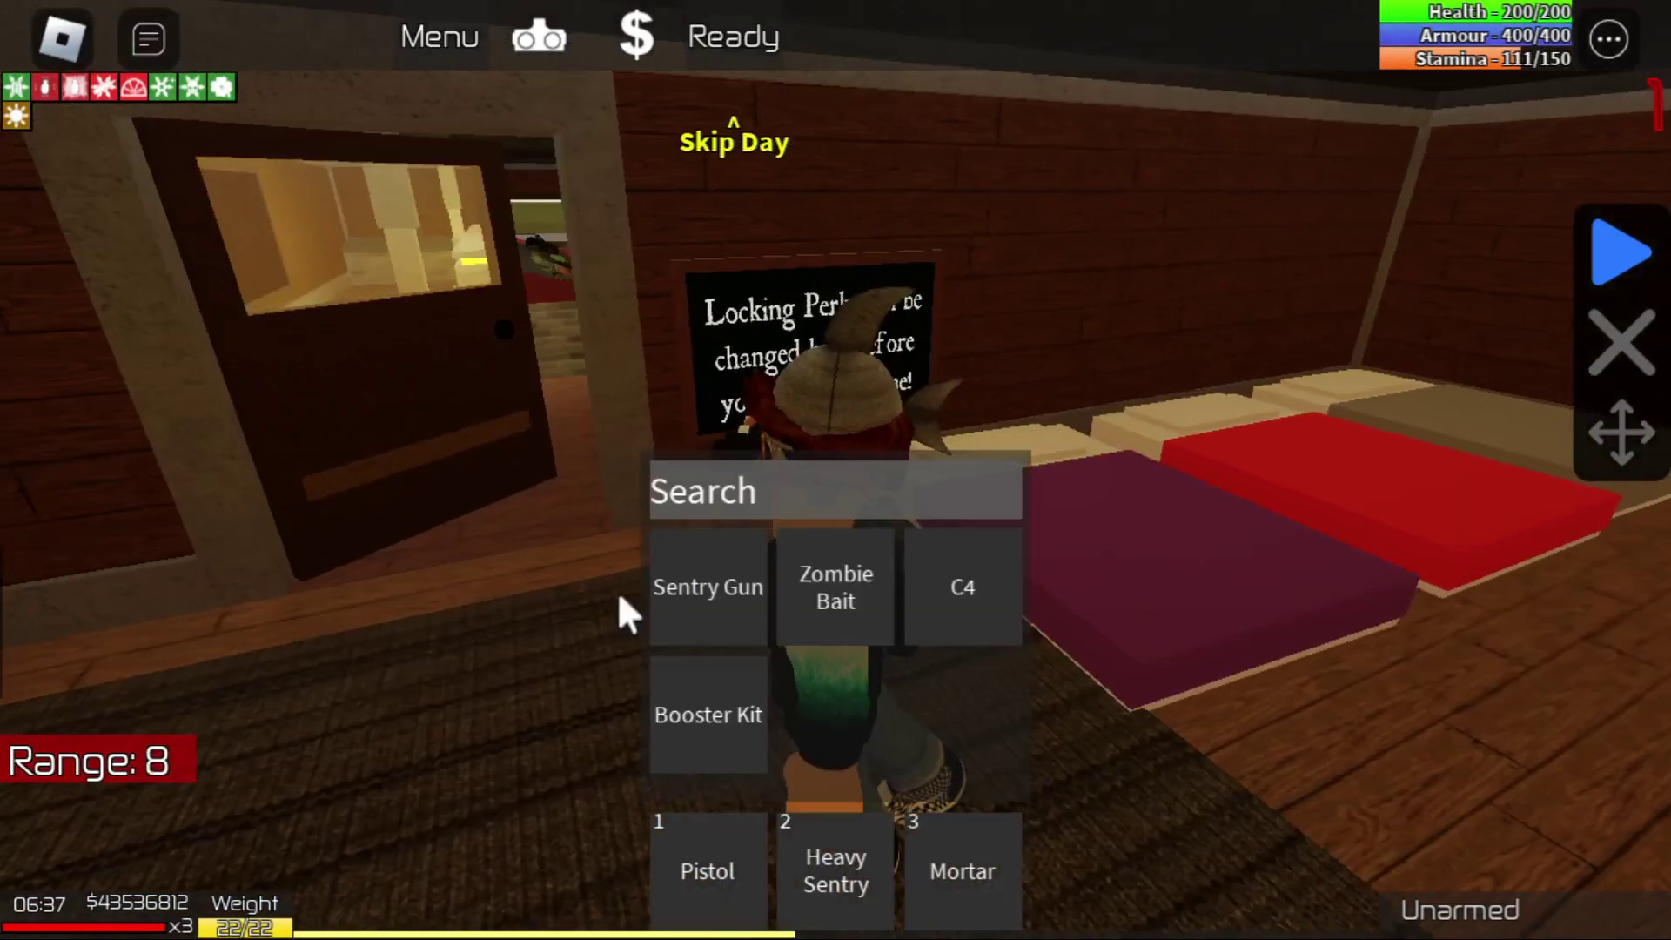
pyautogui.press('Left')
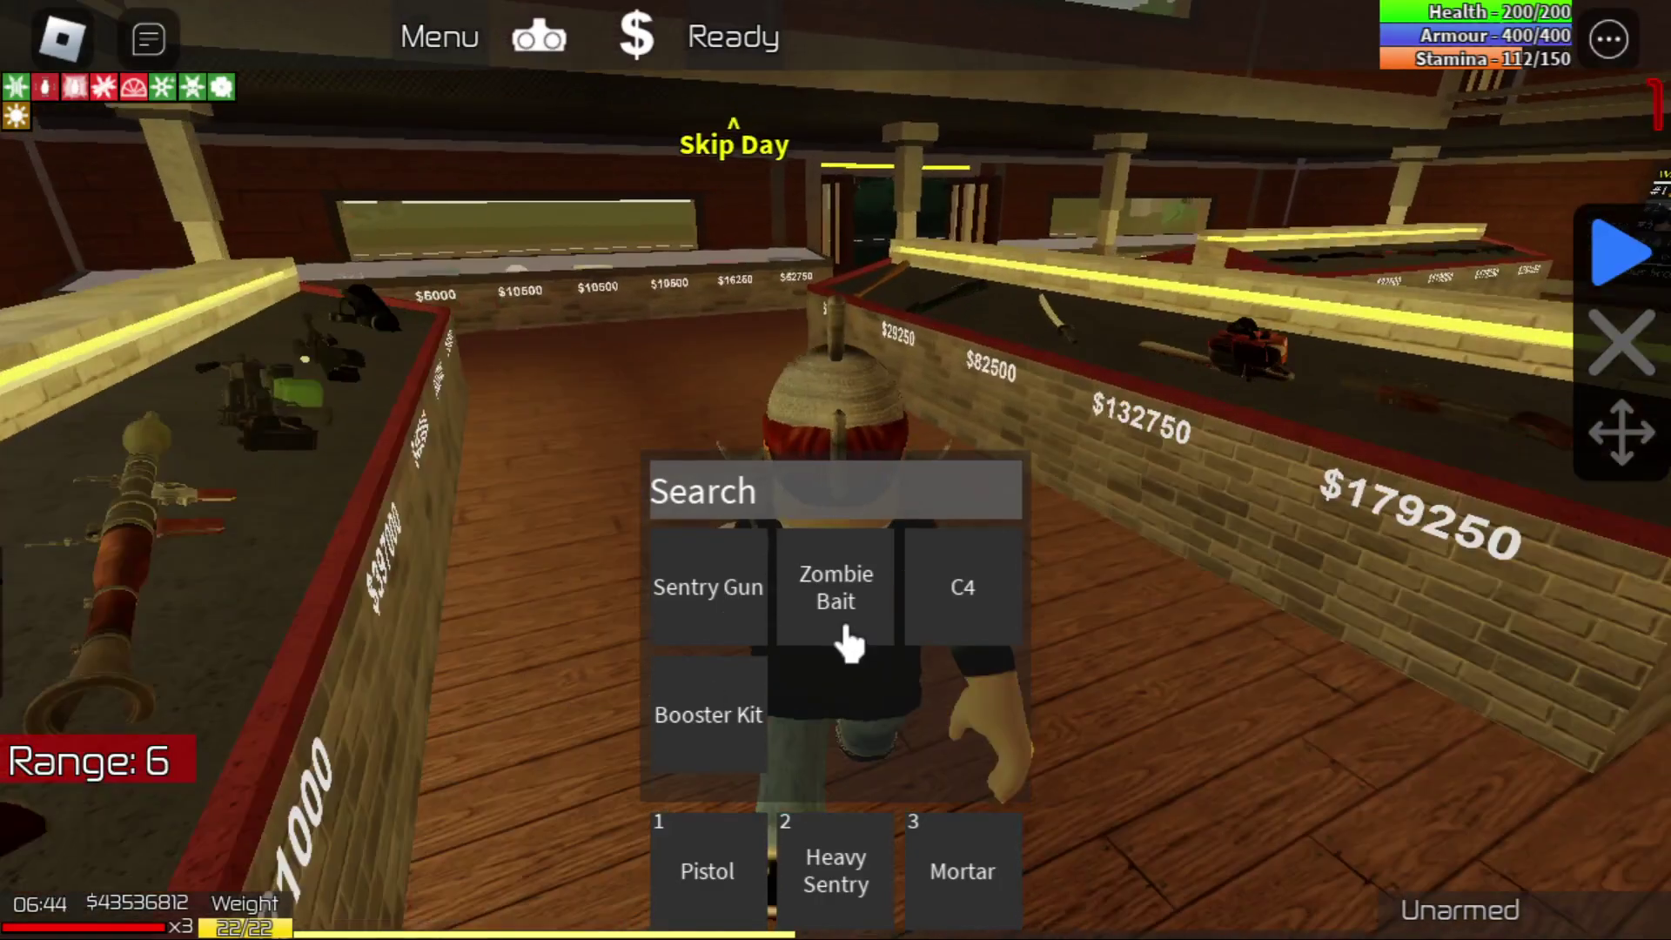
pyautogui.press('w')
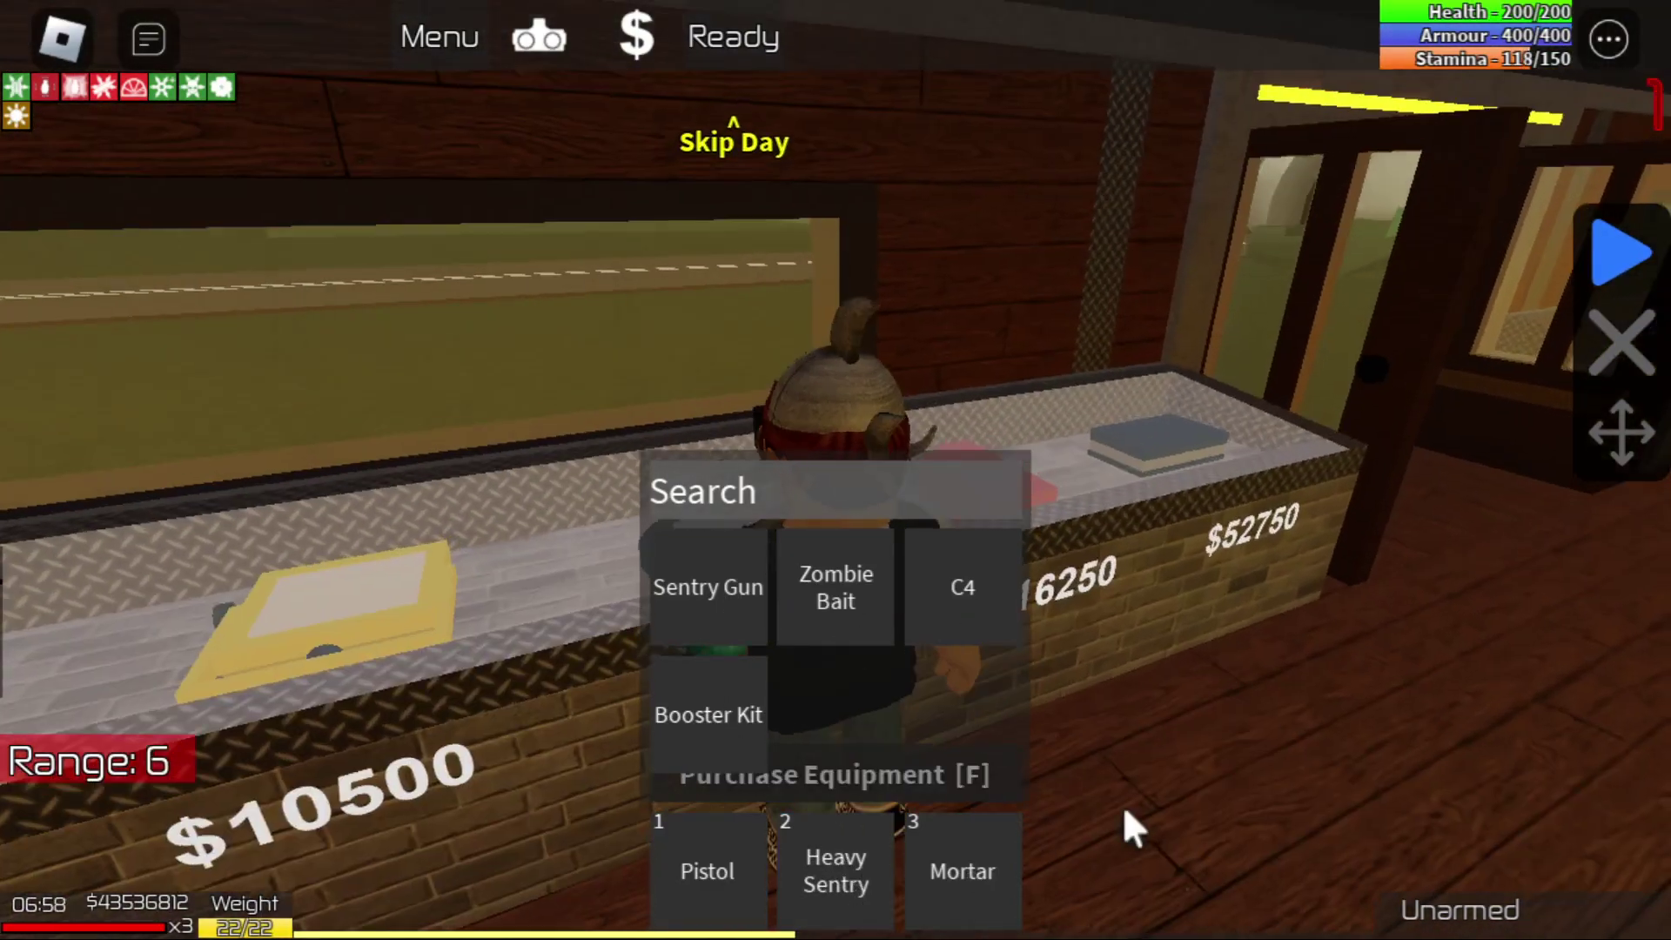
# Step: Open the equipment counter's shop, browse its items including the Landmine, and close the shop
pyautogui.press('f')
pyautogui.click(1271, 732)
pyautogui.click(1268, 735)
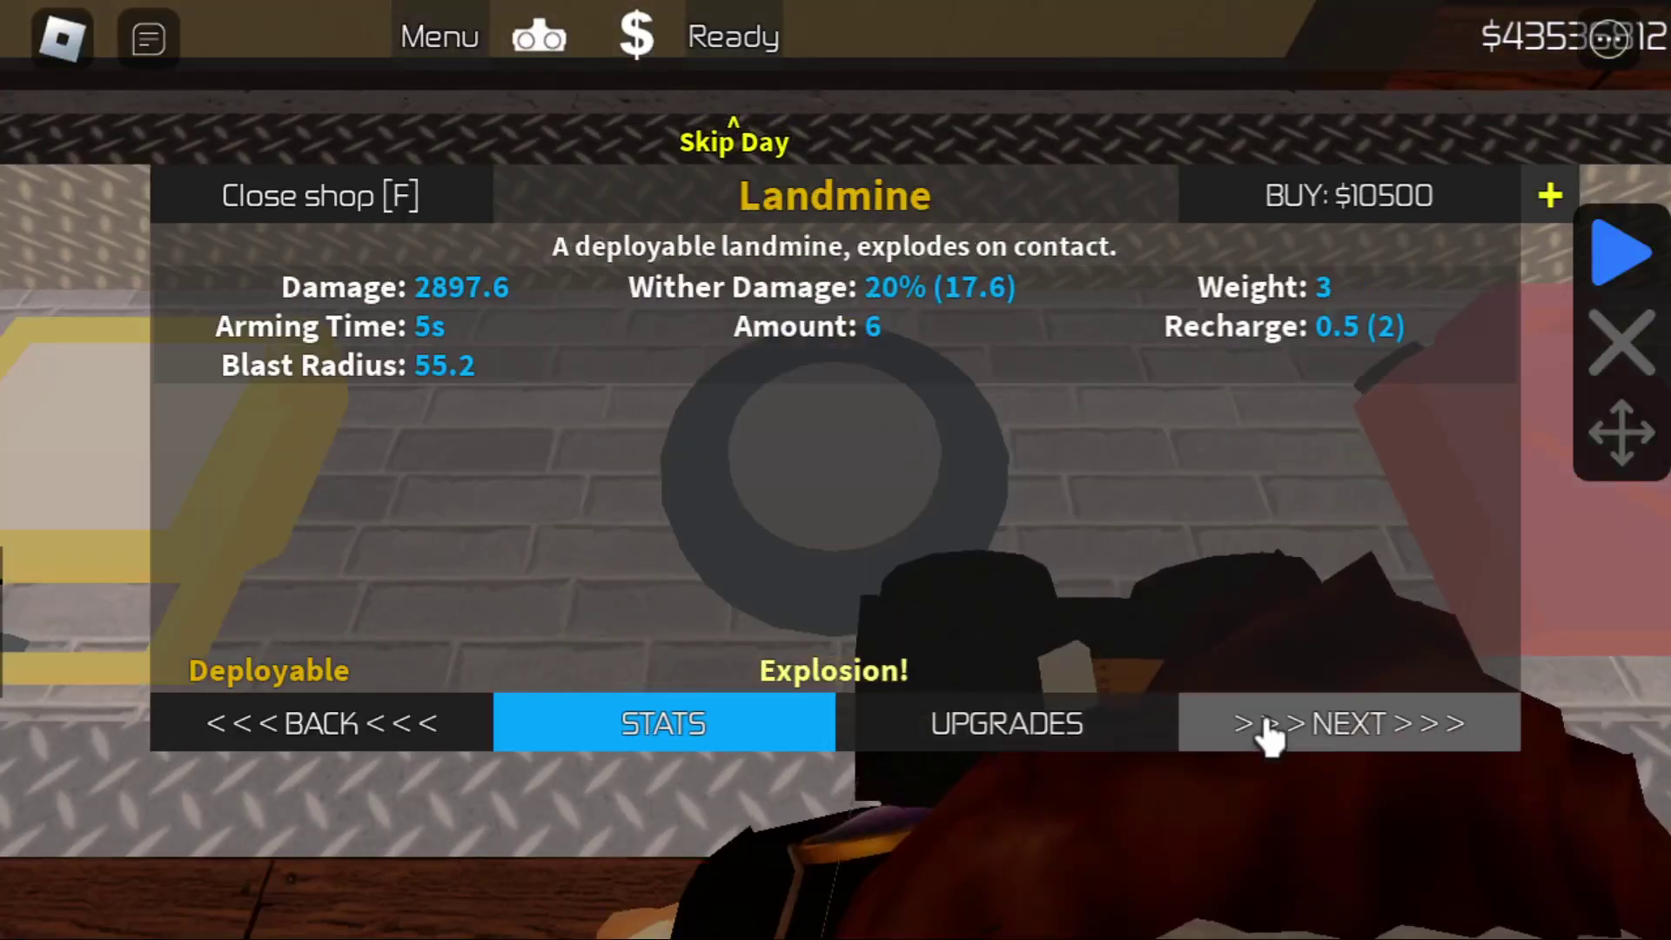
pyautogui.click(1268, 735)
pyautogui.click(1063, 728)
pyautogui.press('f')
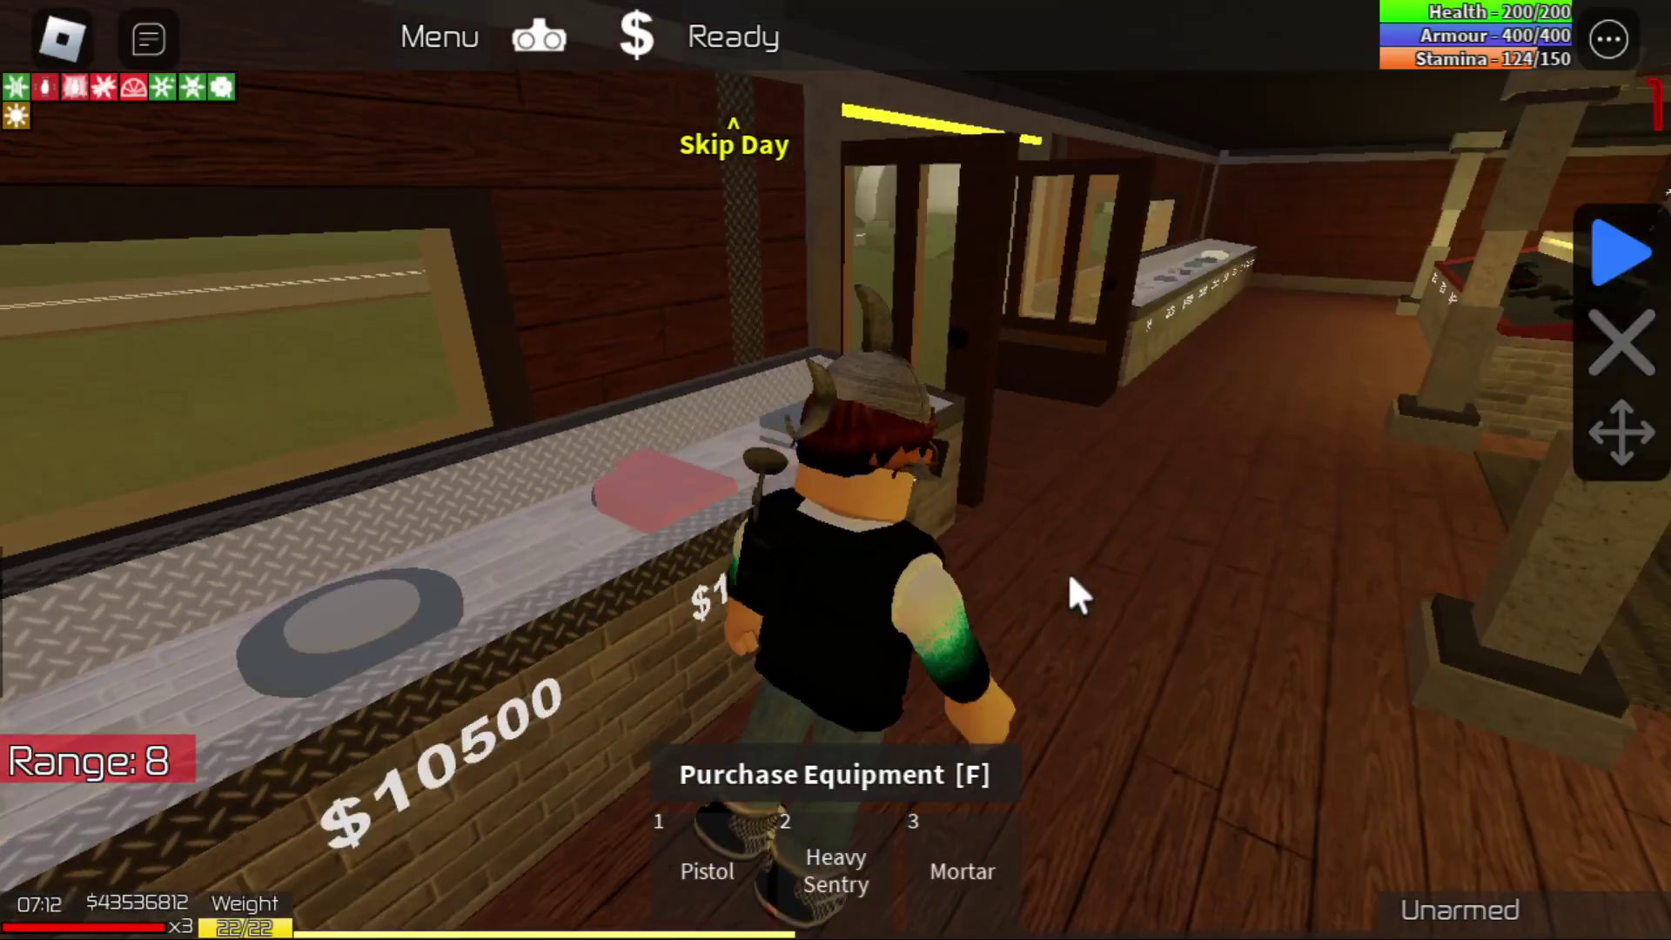
# Step: Walk to the Technician's Gadgets counter, examine the Heavy Sentry's stats and upgrades, and close the shop
pyautogui.press('w')
pyautogui.press('w')
pyautogui.press('w')
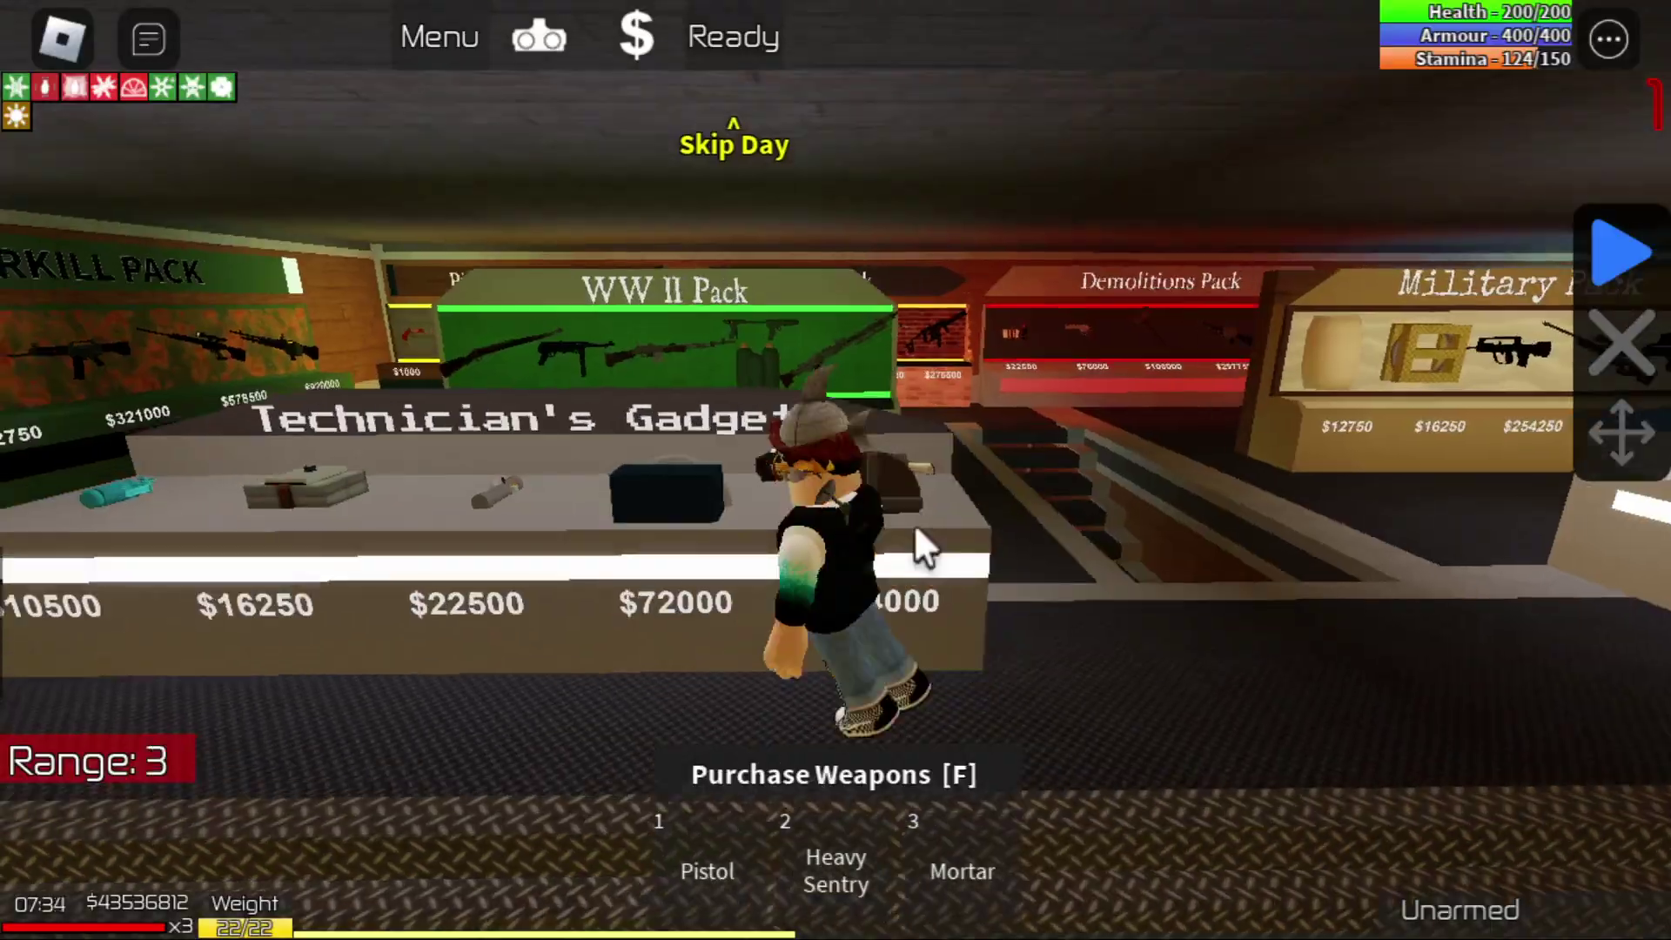
pyautogui.press('f')
pyautogui.click(385, 731)
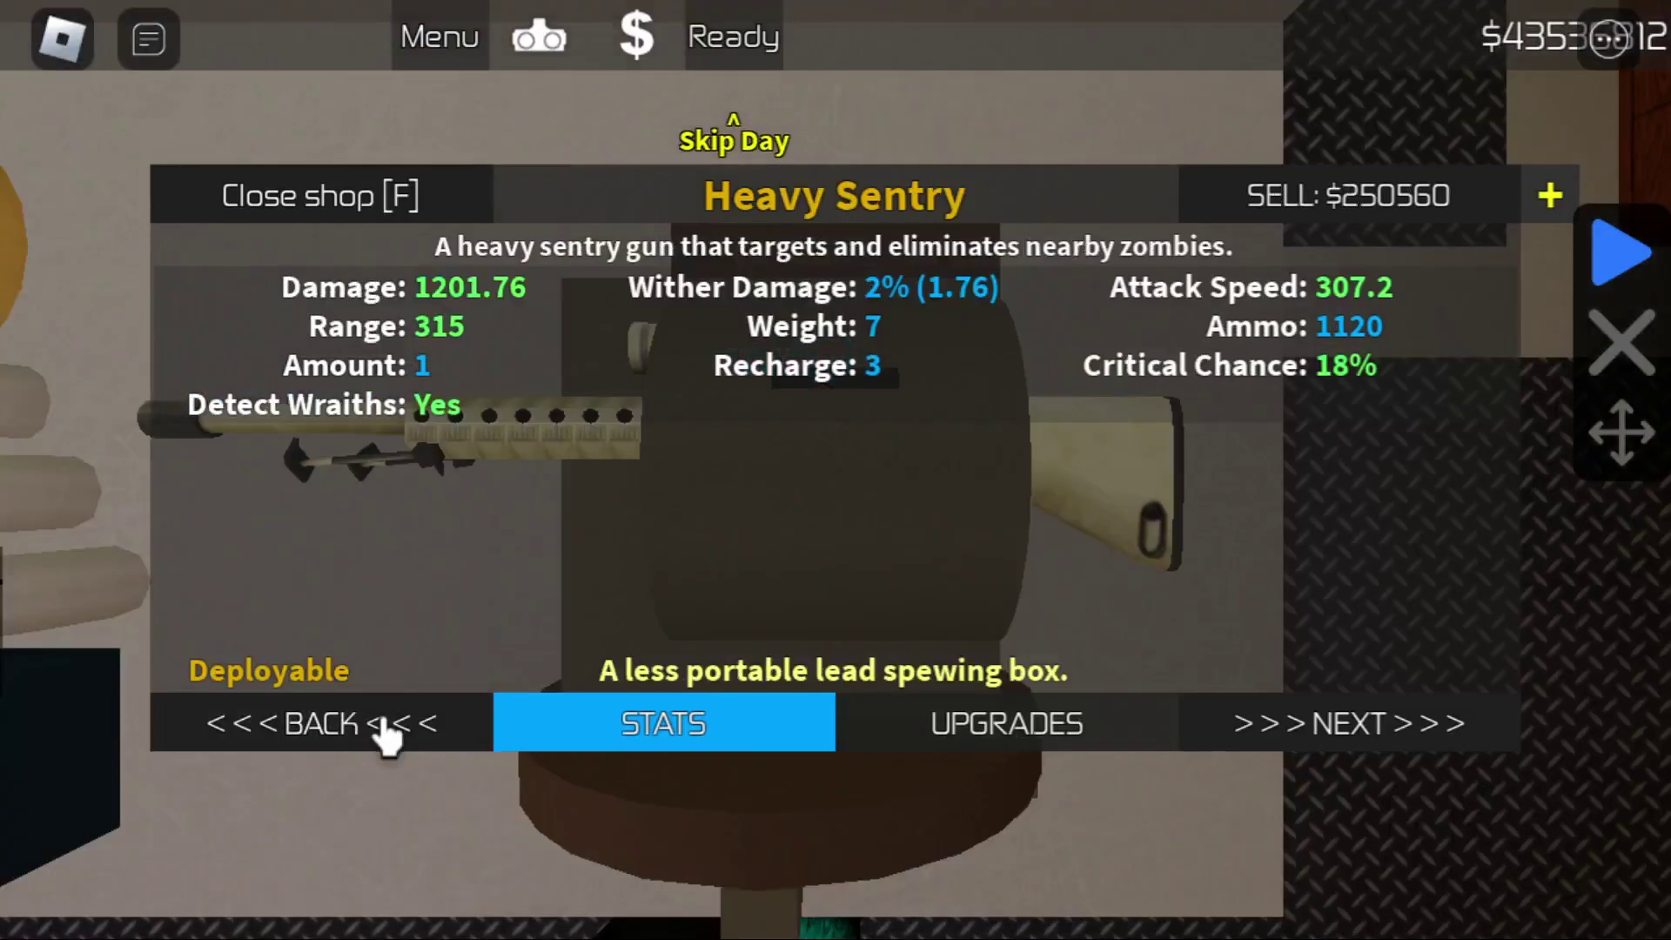
pyautogui.click(896, 731)
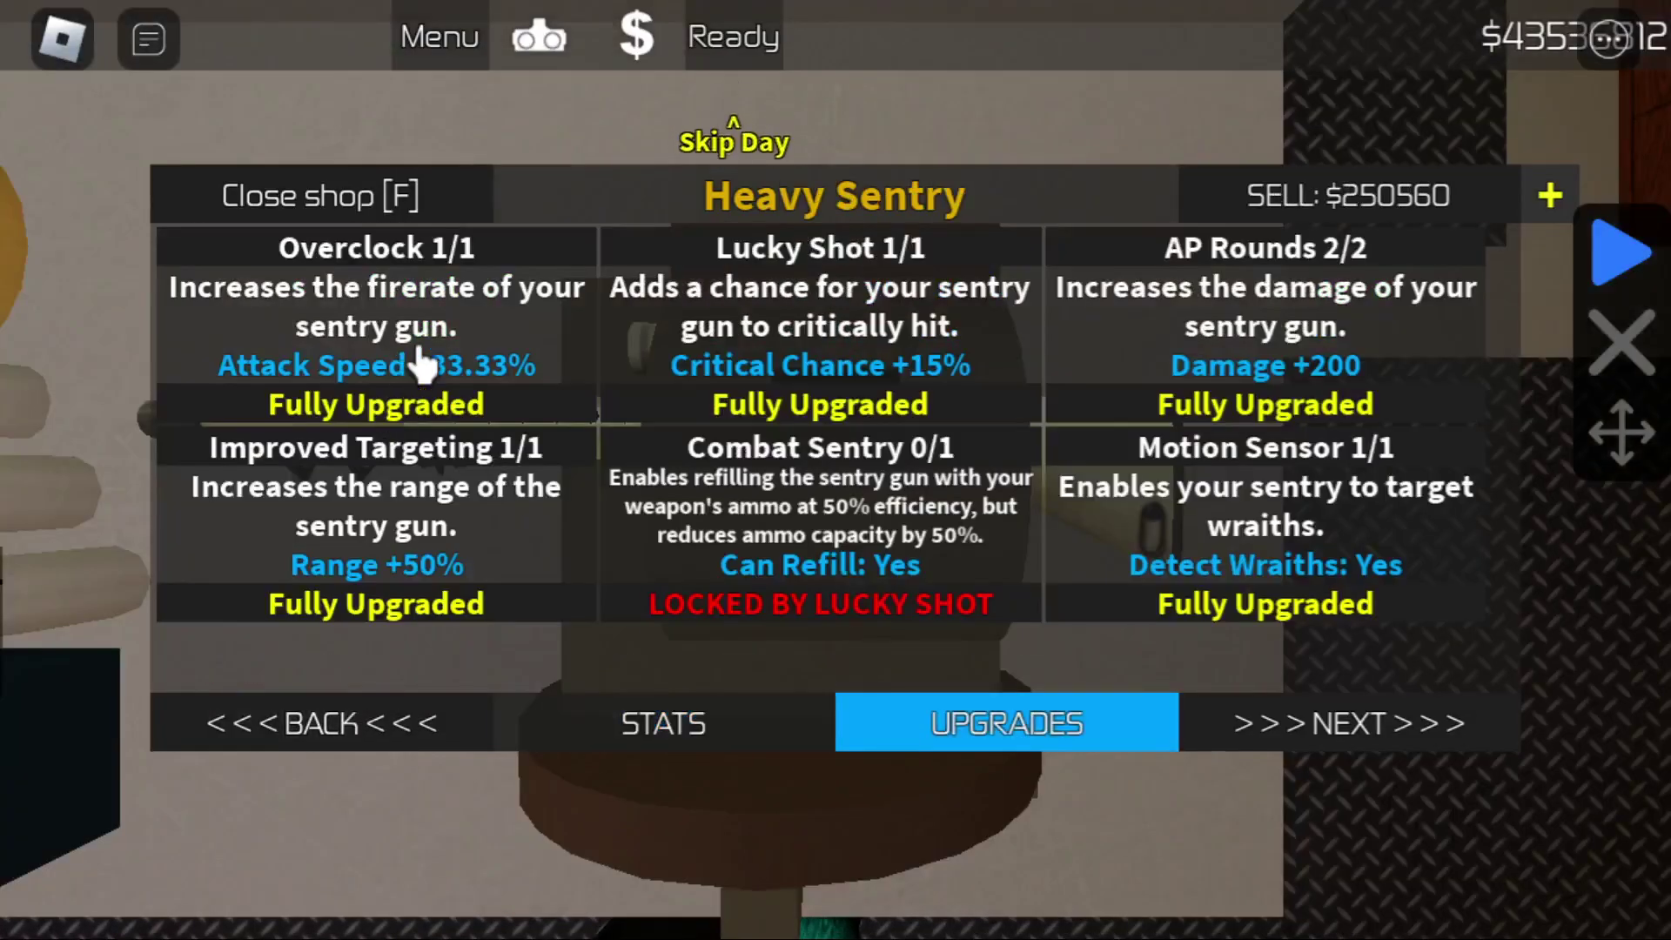
pyautogui.press('f')
# Step: Move to the neighbouring technician counter, examine all the Mortar's upgrades, and close the shop
pyautogui.press('d')
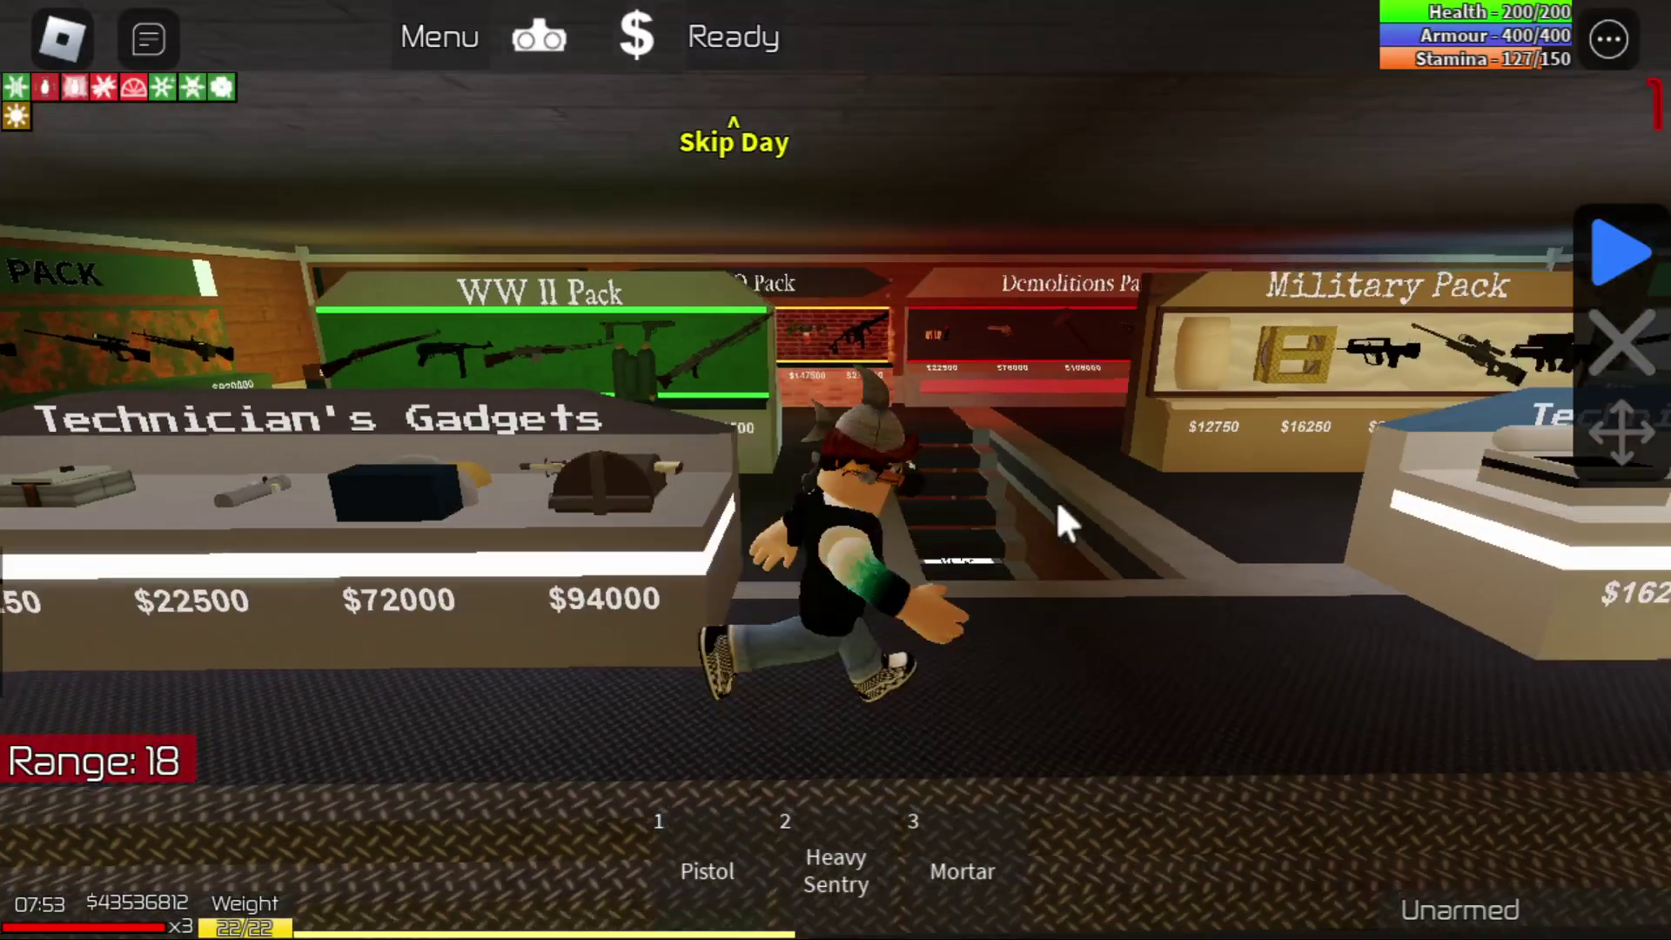
pyautogui.press('f')
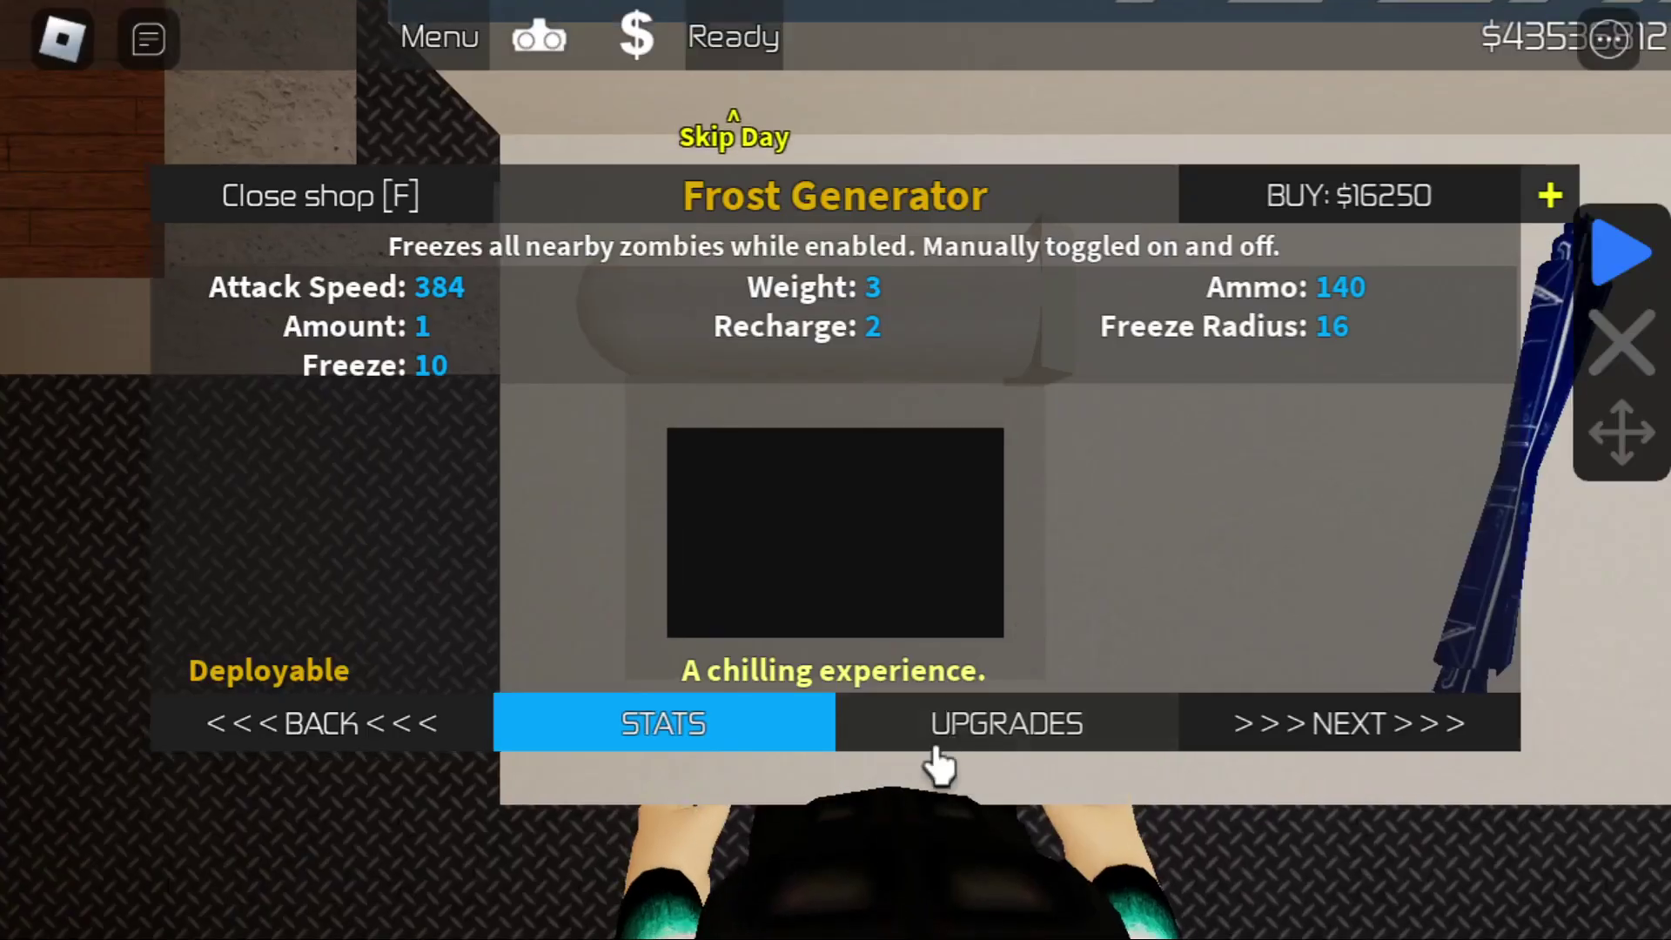
pyautogui.click(455, 736)
pyautogui.click(487, 727)
pyautogui.click(924, 727)
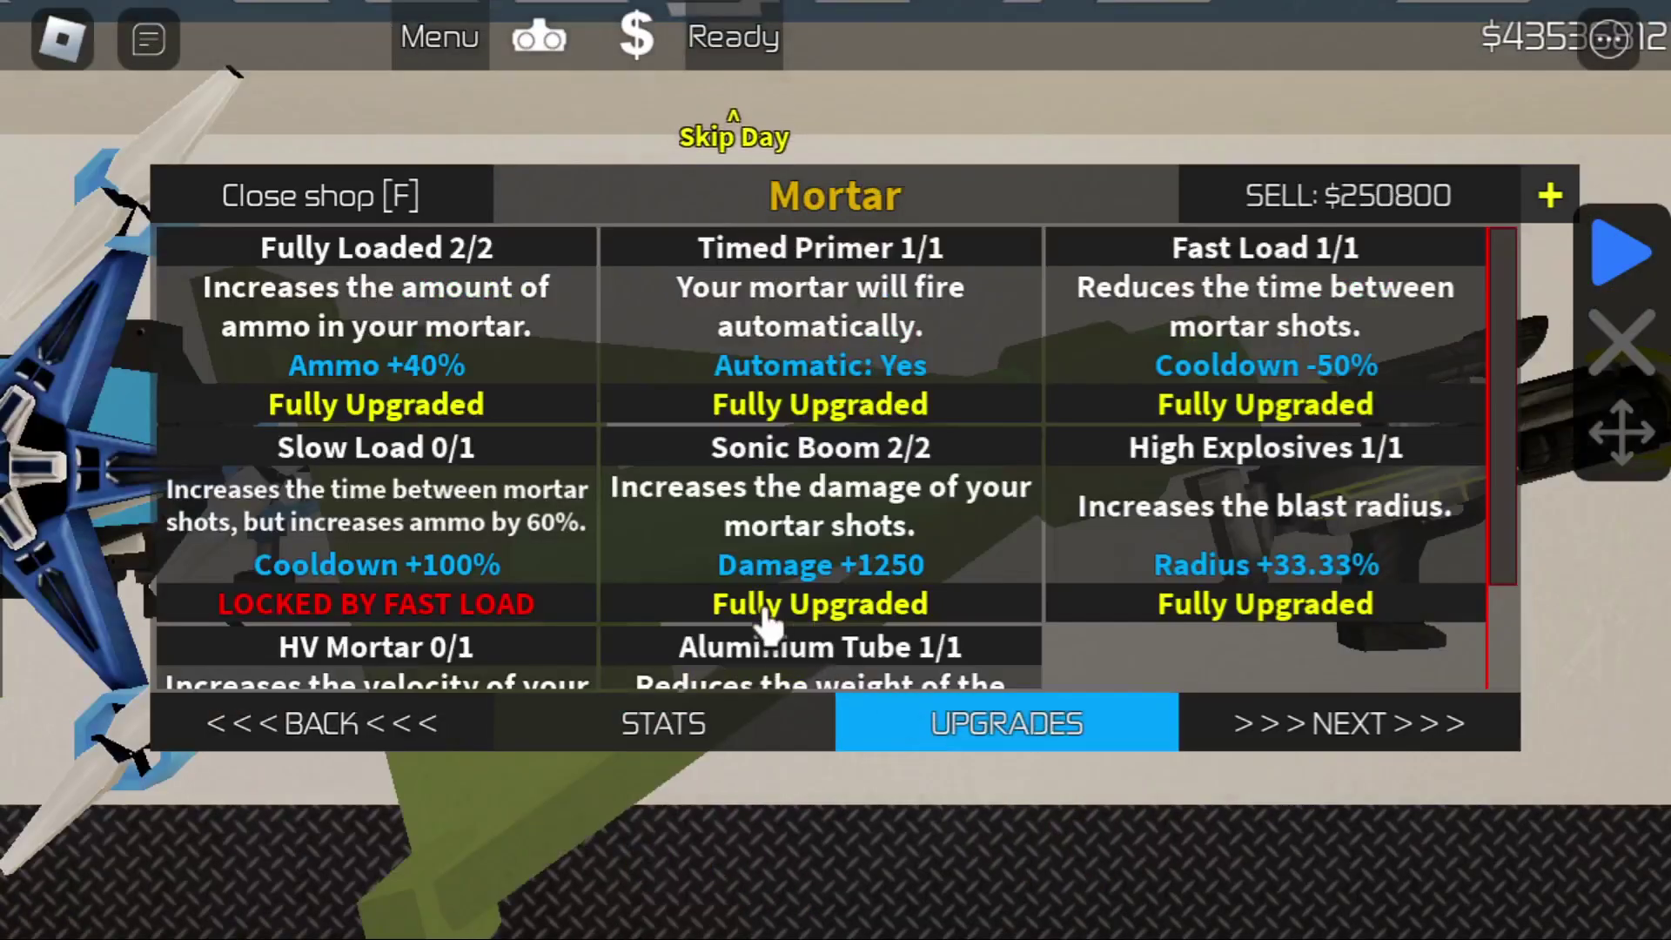
pyautogui.scroll(-2, 490, 629)
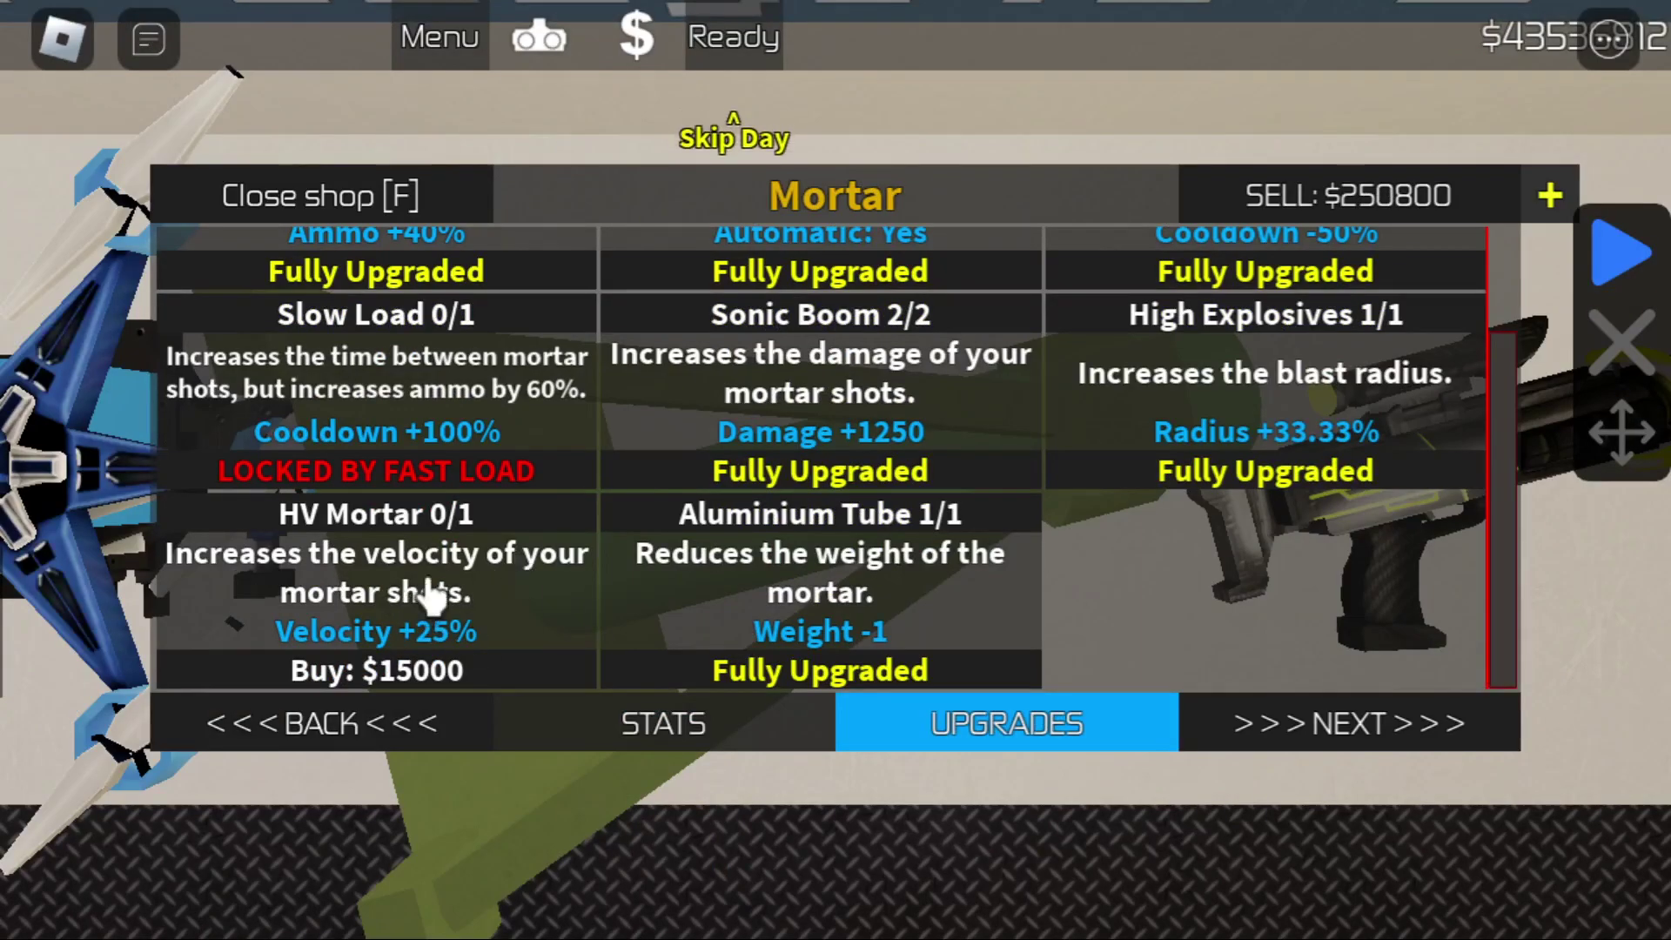
pyautogui.scroll(2, 485, 616)
pyautogui.scroll(-2, 511, 577)
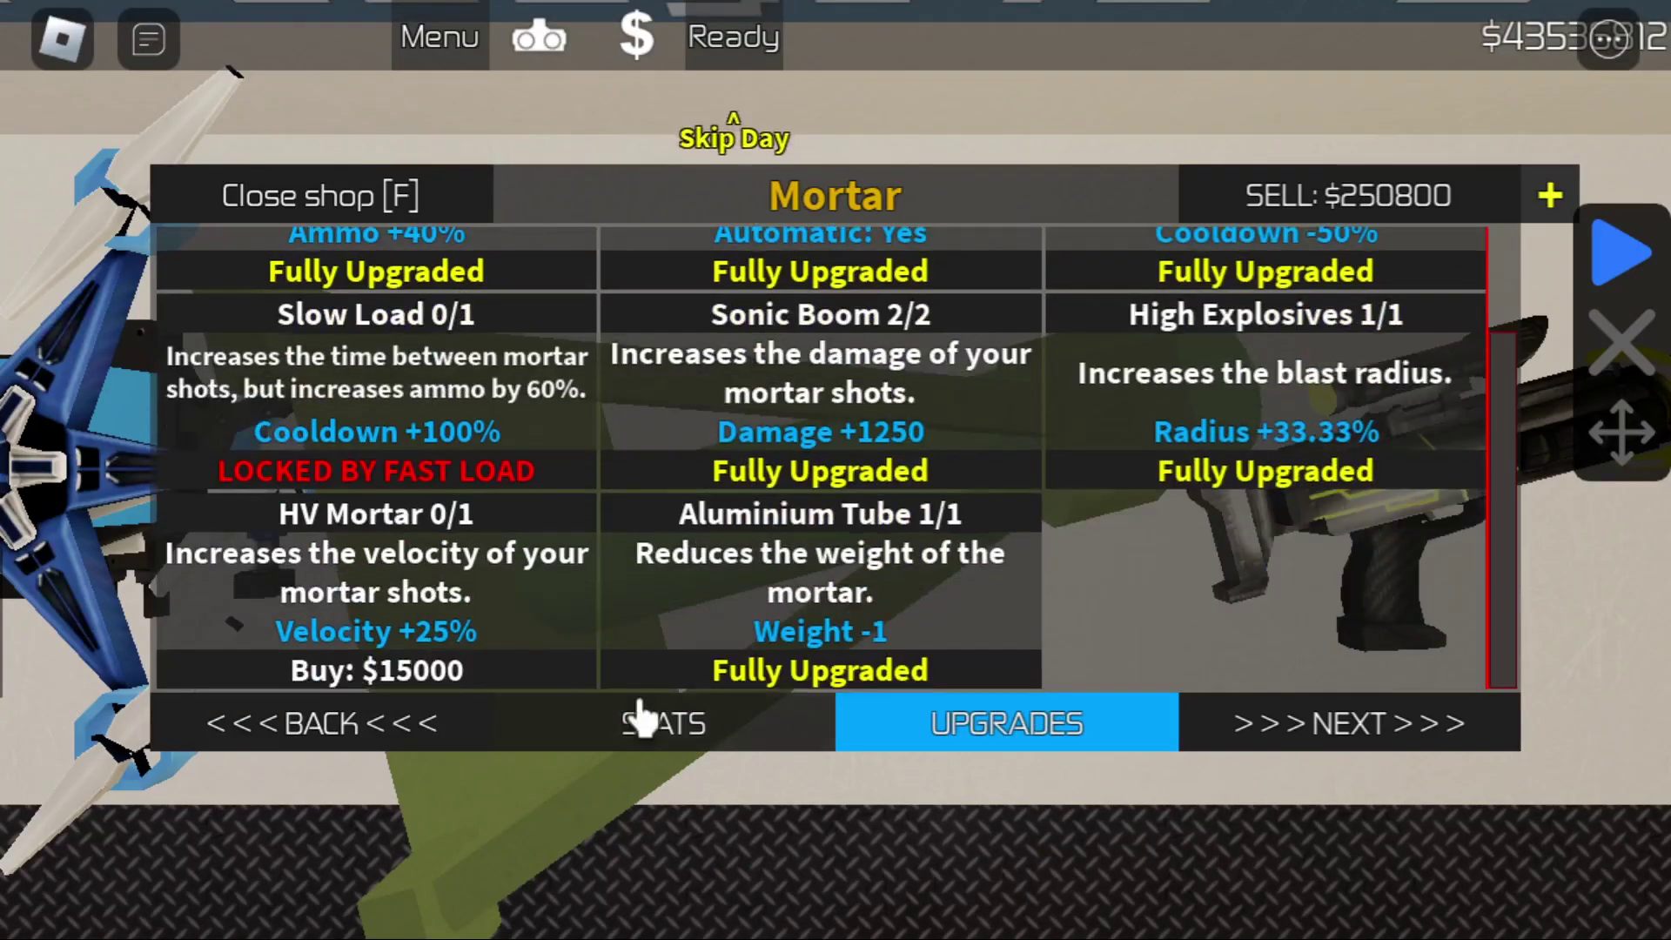
pyautogui.click(641, 718)
pyautogui.press('f')
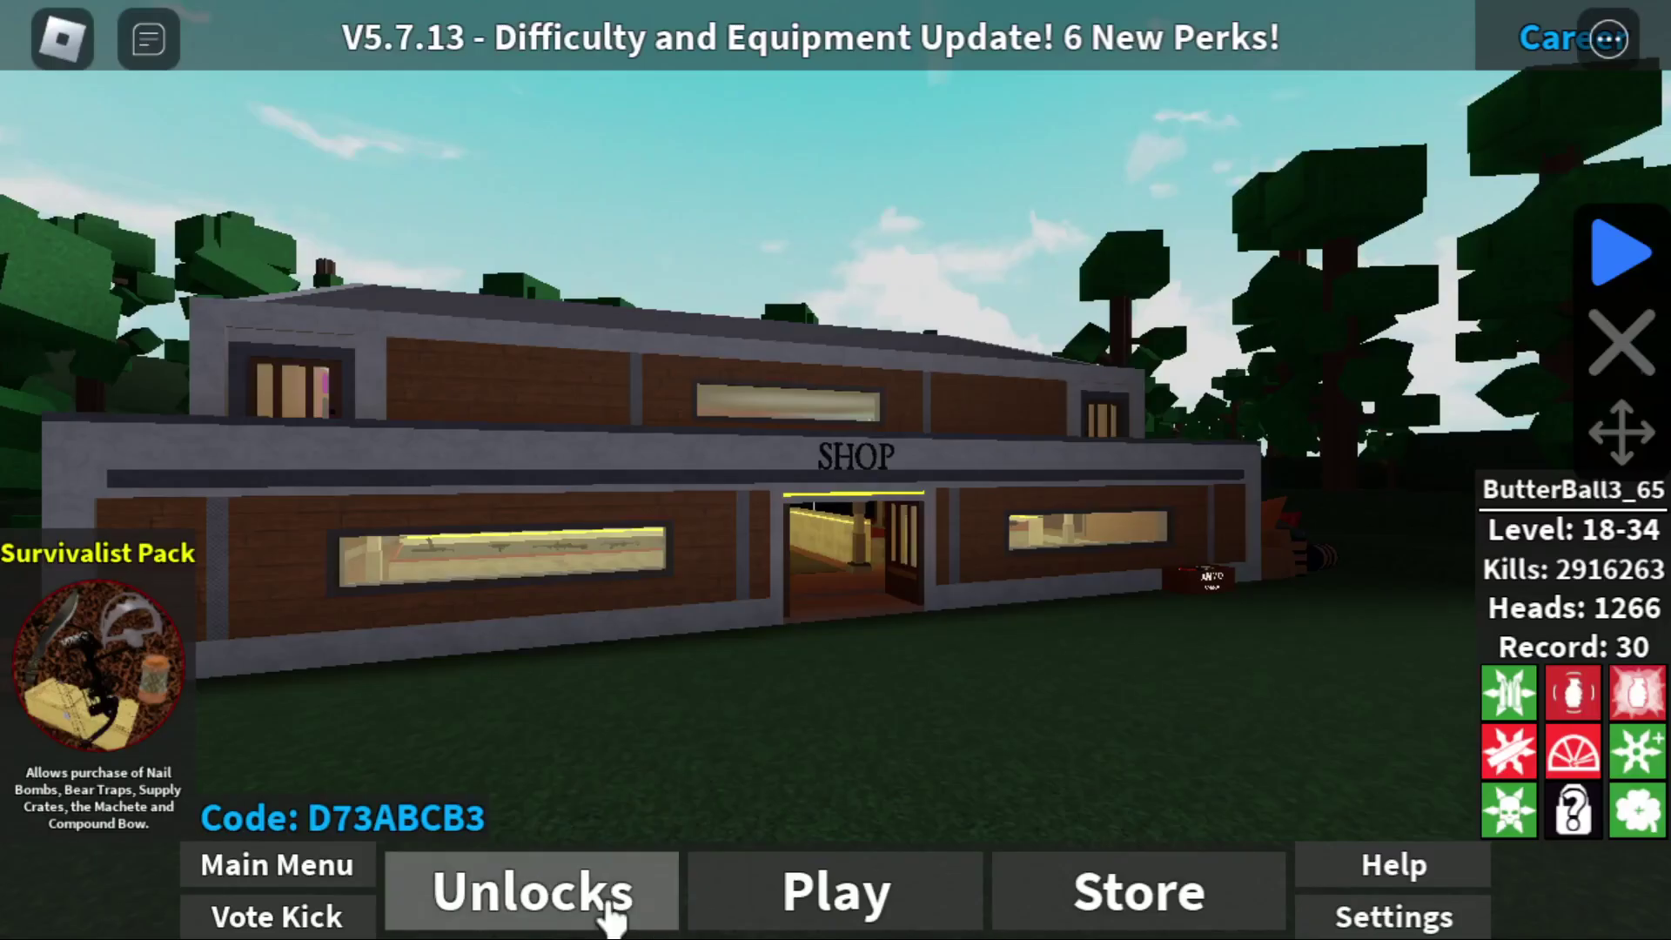
# Step: Open the unlocks, check the equipped red perk with the half-dial icon, and resume playing
pyautogui.click(608, 907)
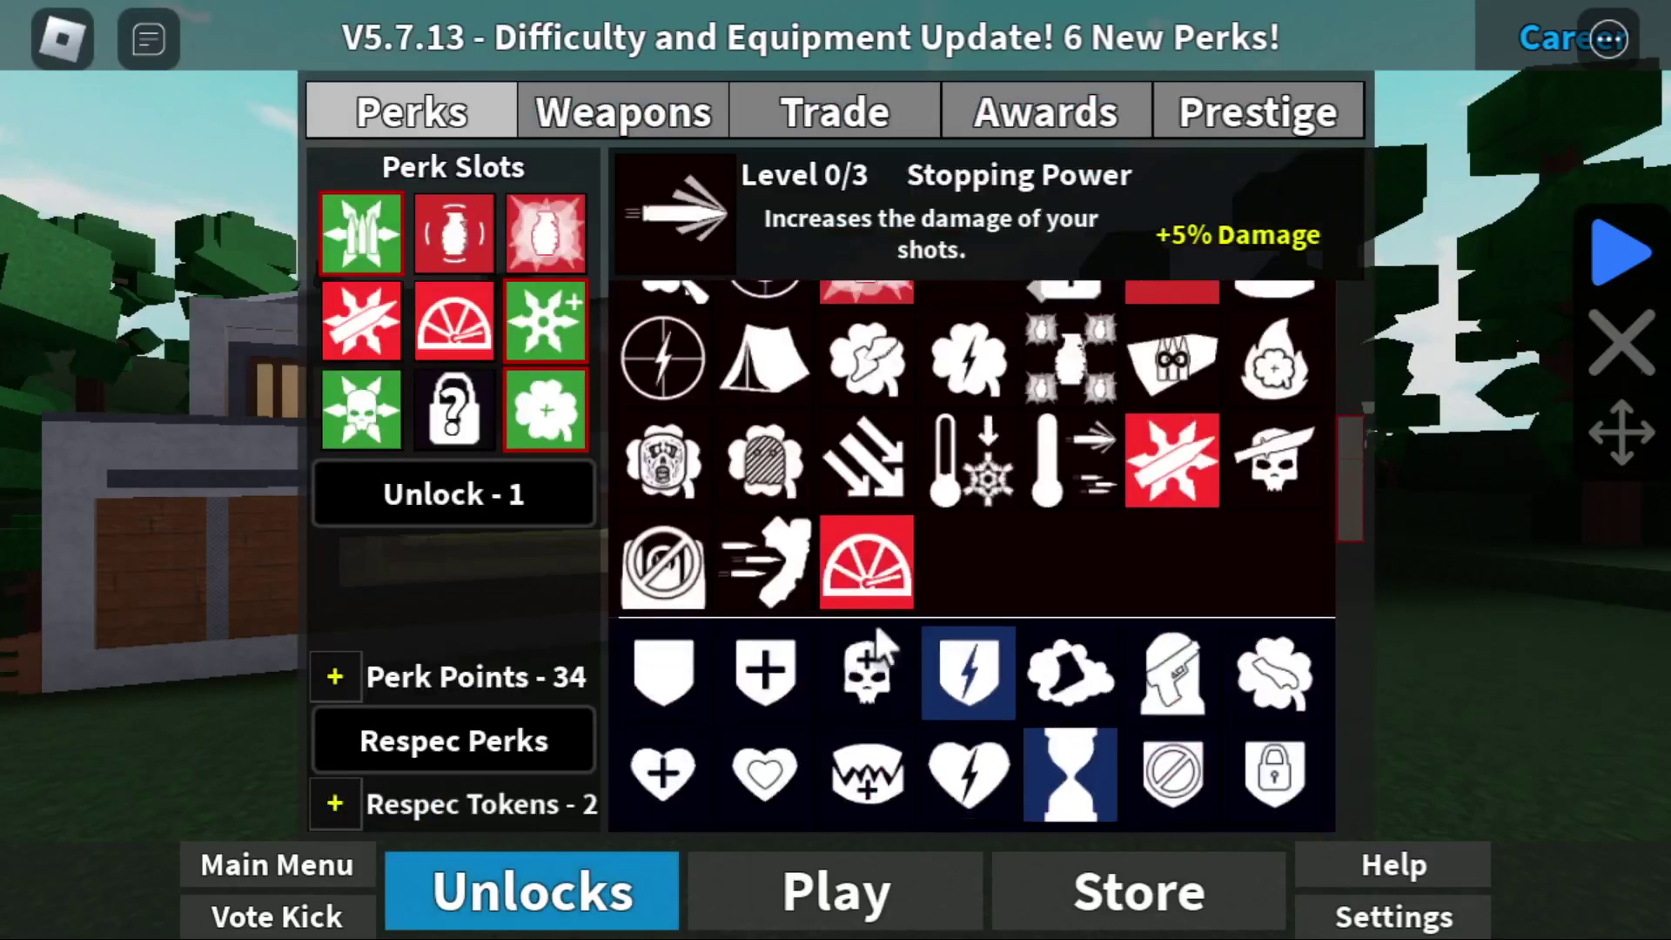
pyautogui.click(867, 575)
pyautogui.click(831, 888)
# Step: Walk to the Demolitions Pack stand, examine the C4's upgrades, and walk away from the stand
pyautogui.press('w')
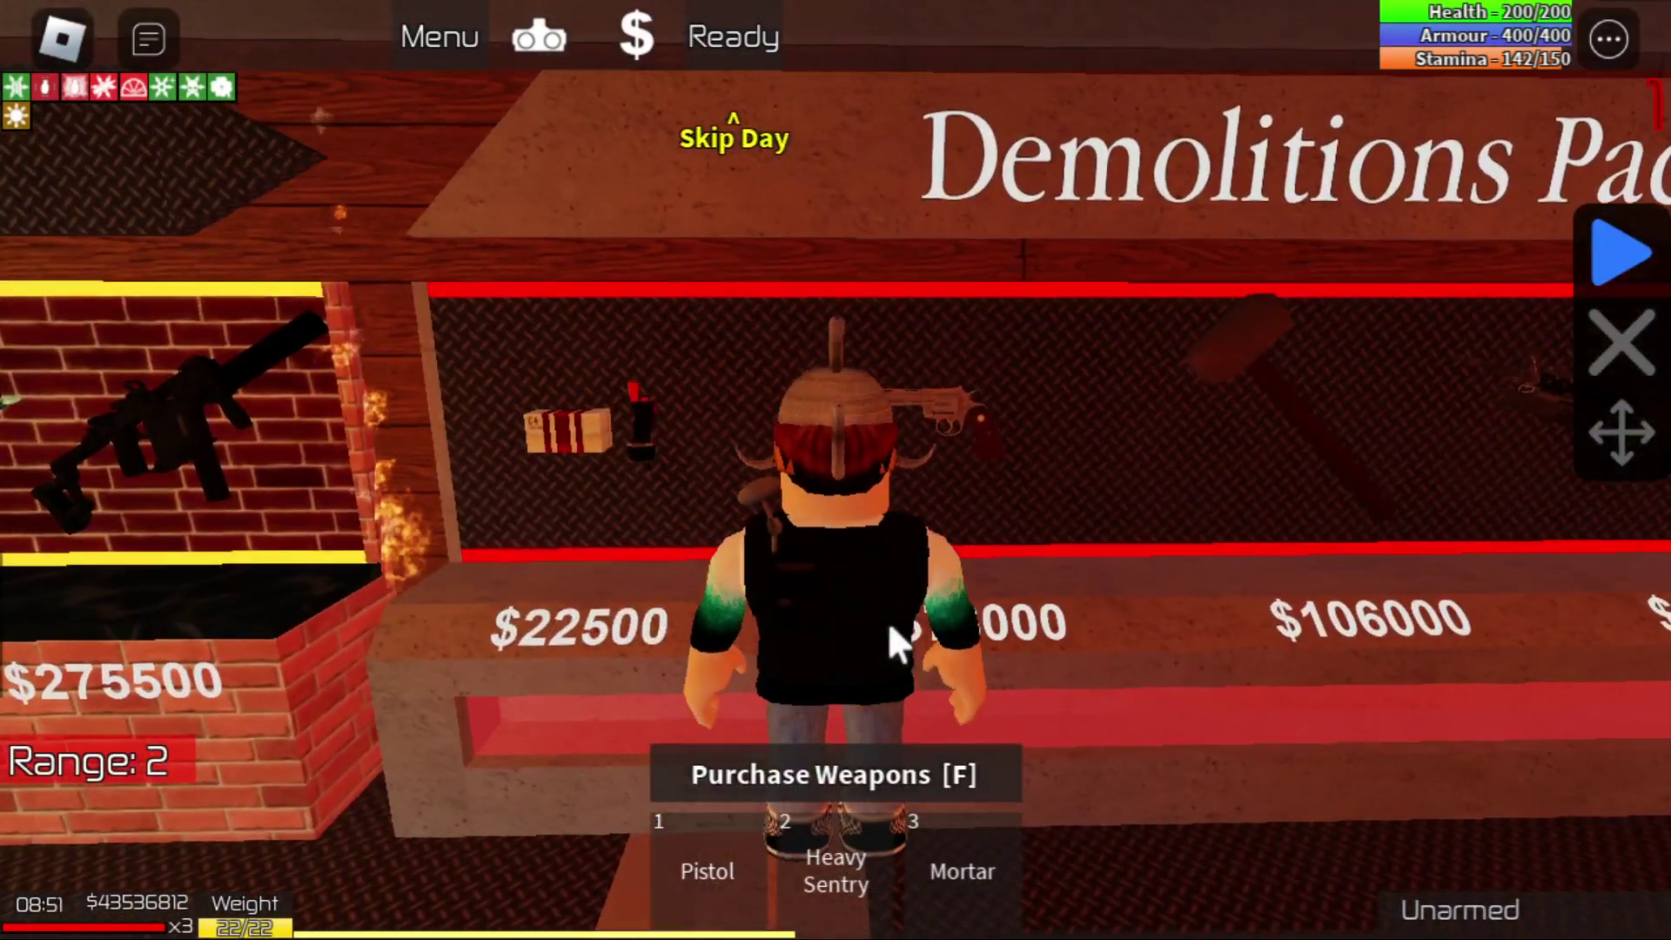
pyautogui.press('f')
pyautogui.click(1010, 709)
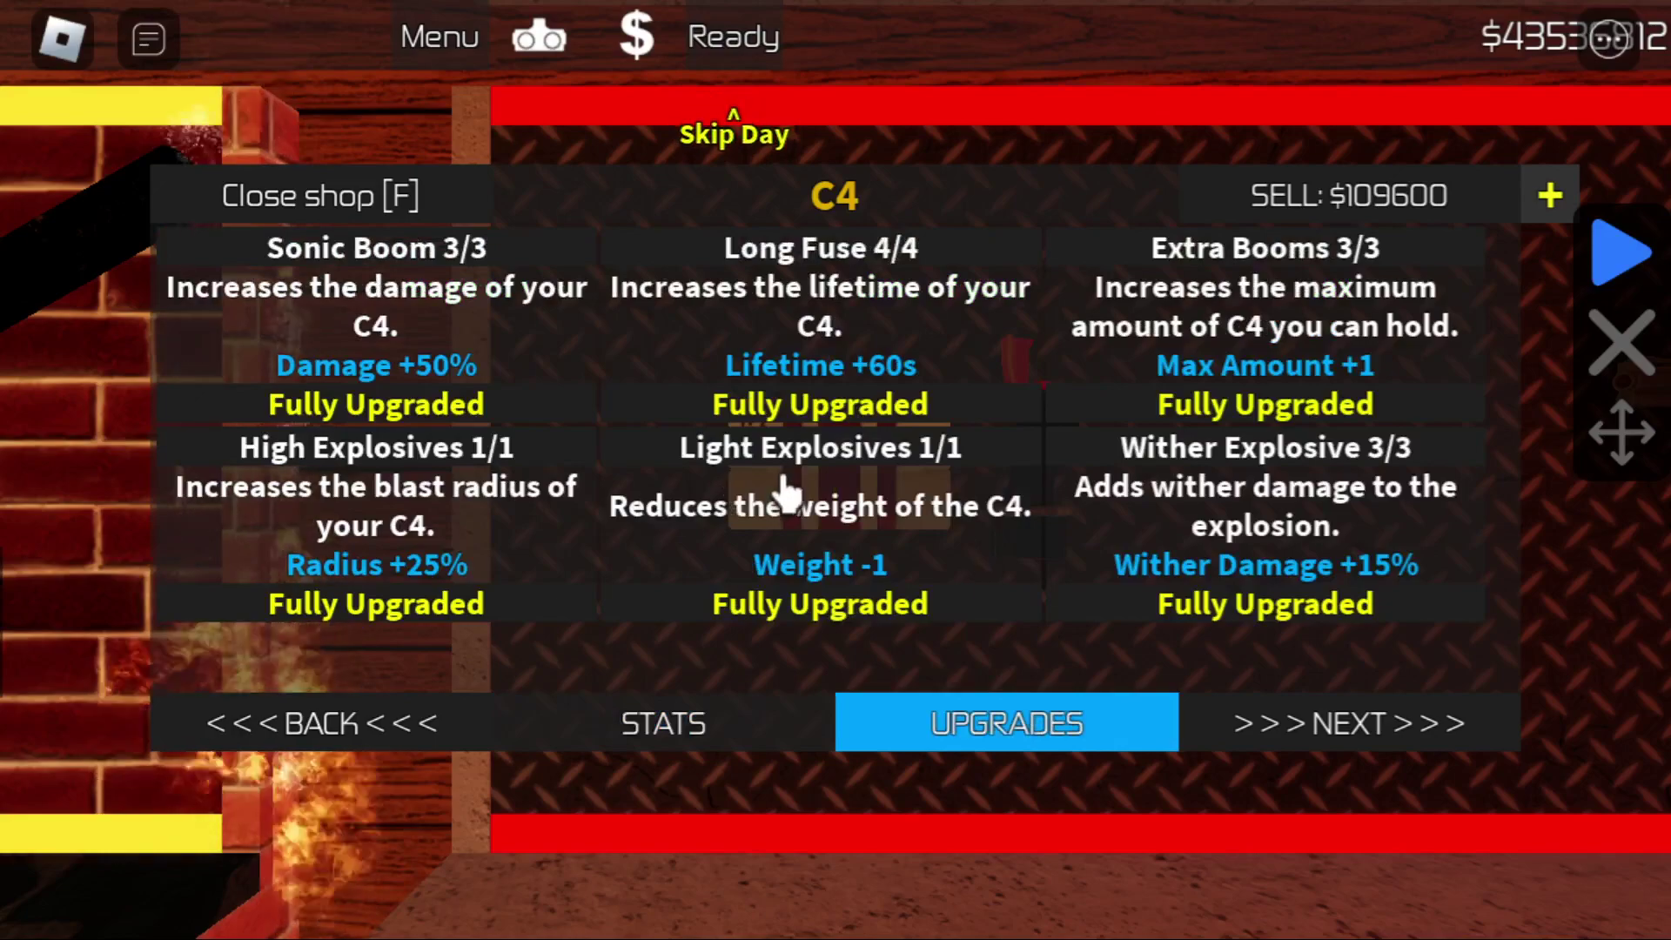
pyautogui.press('f')
pyautogui.press('f')
pyautogui.press('f')
pyautogui.press('w')
pyautogui.press('w')
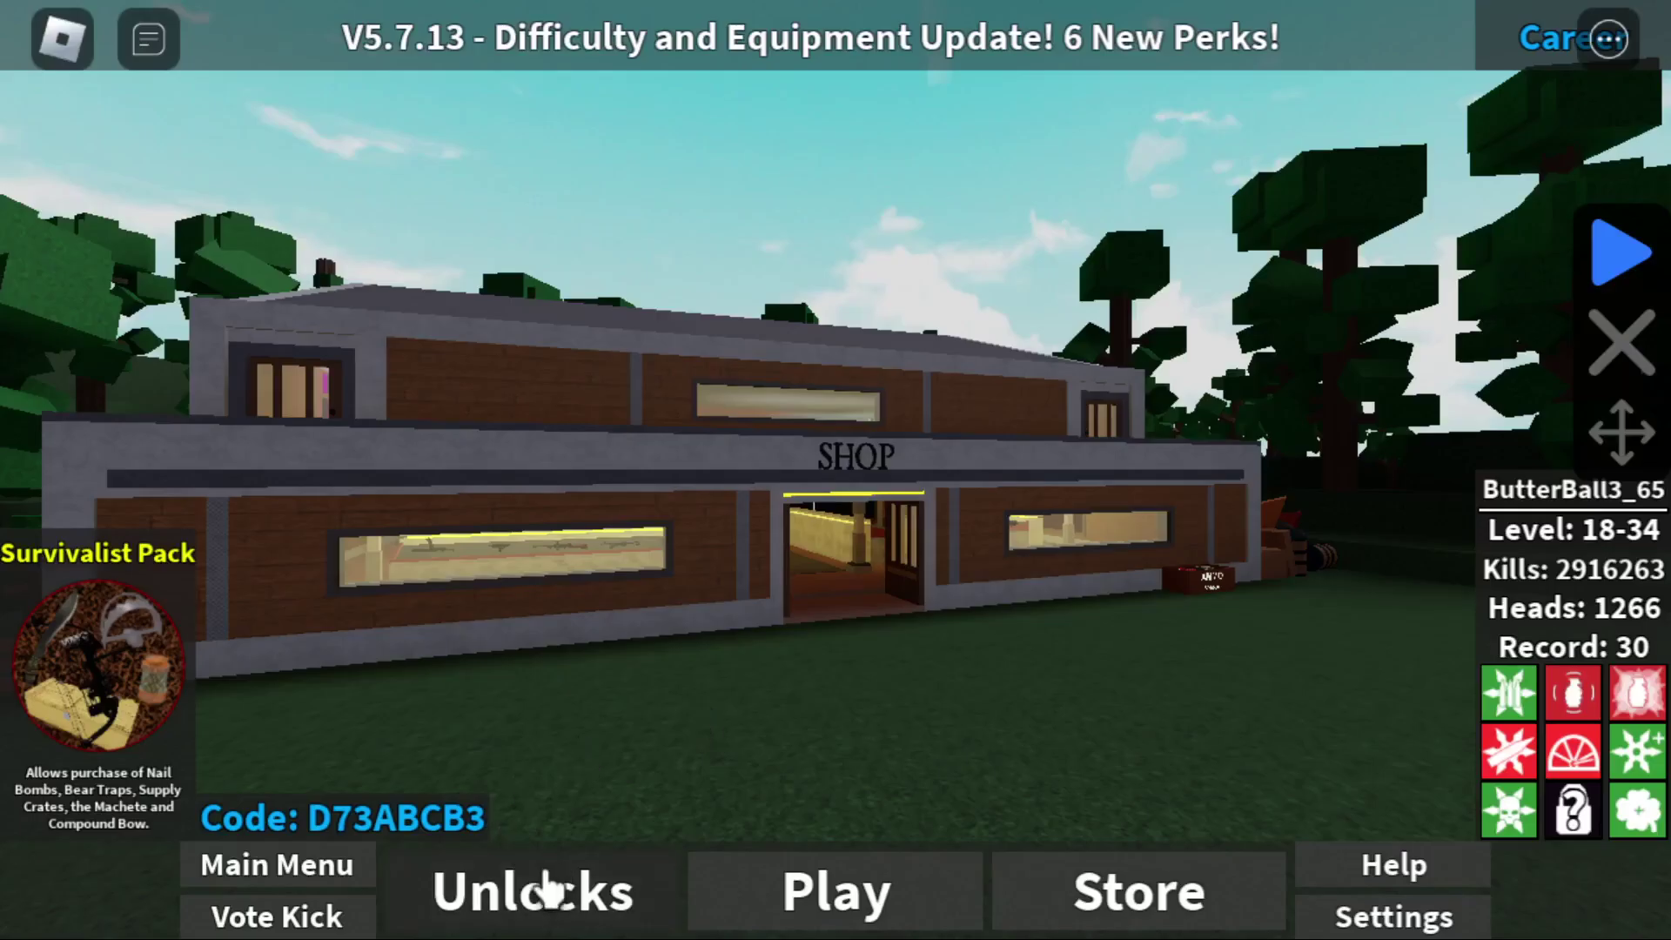
# Step: Check the unlocks briefly, open the game settings, and look through the sound and game options
pyautogui.click(455, 896)
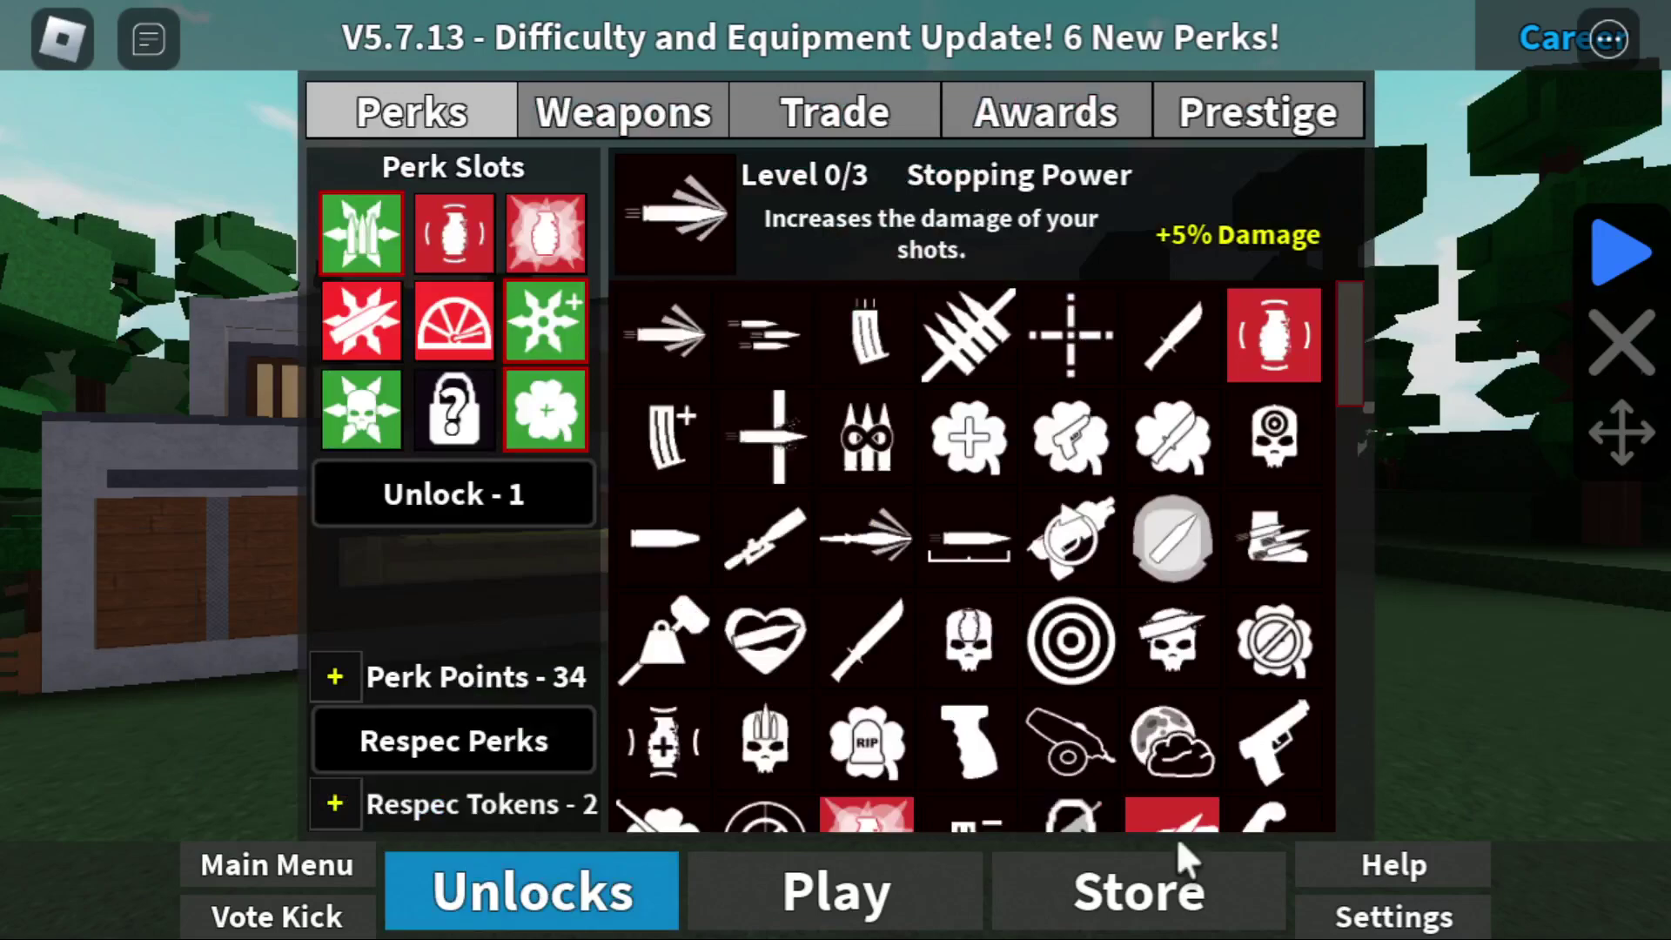
pyautogui.click(1371, 914)
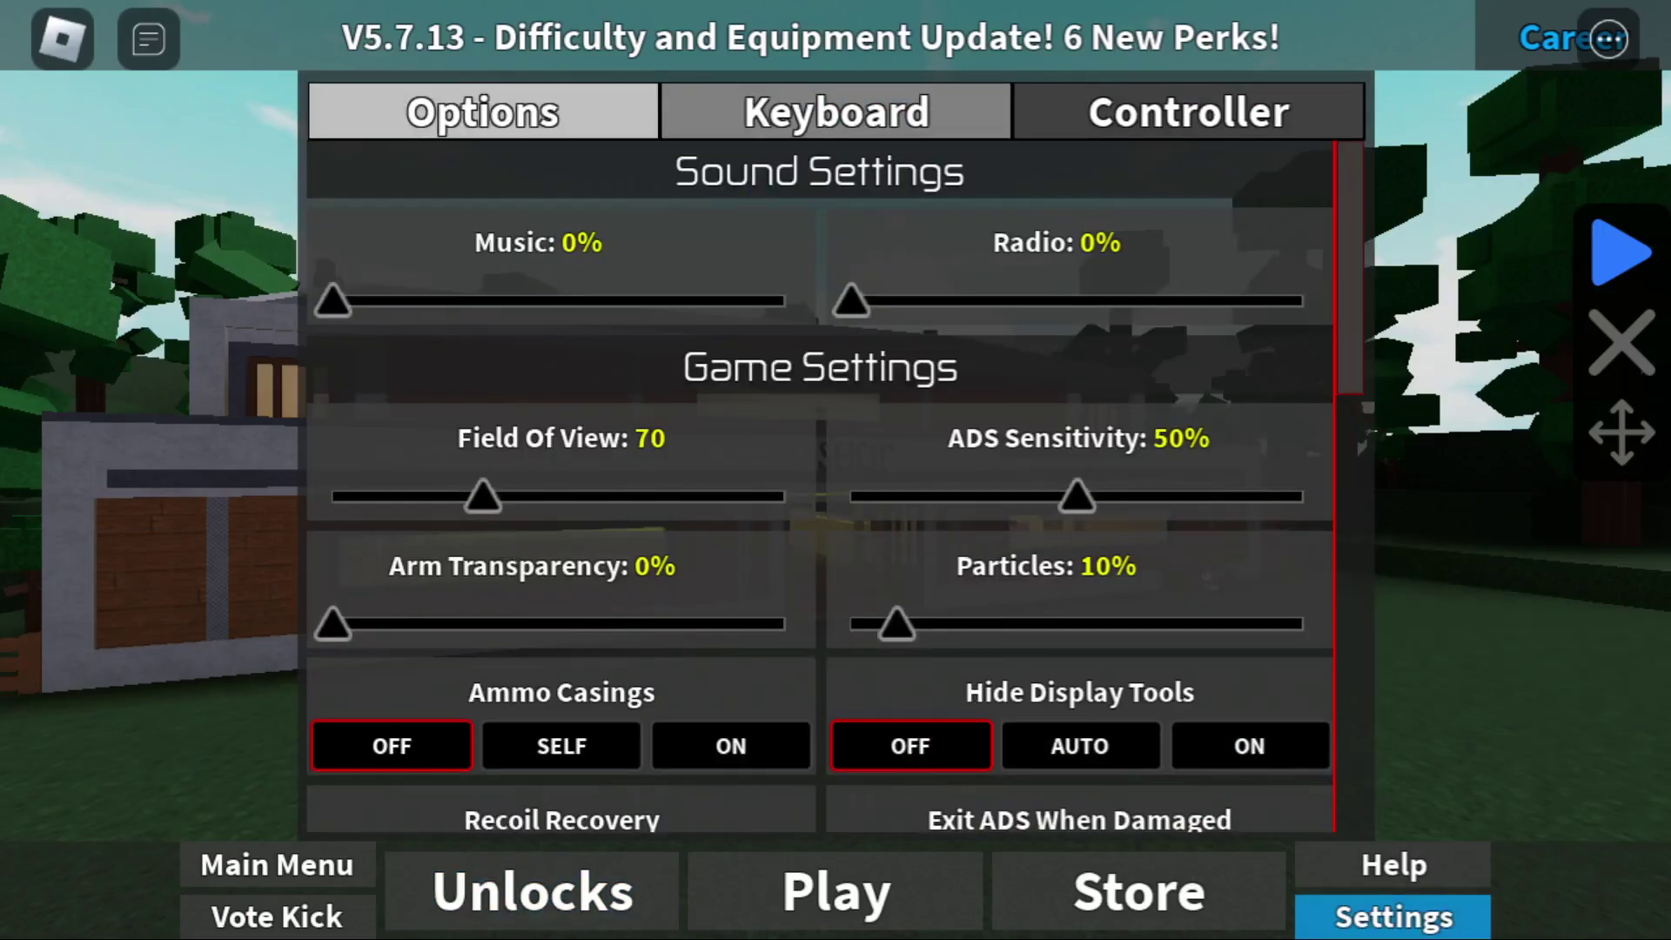
pyautogui.moveTo(1350, 296); pyautogui.dragTo(1331, 390)
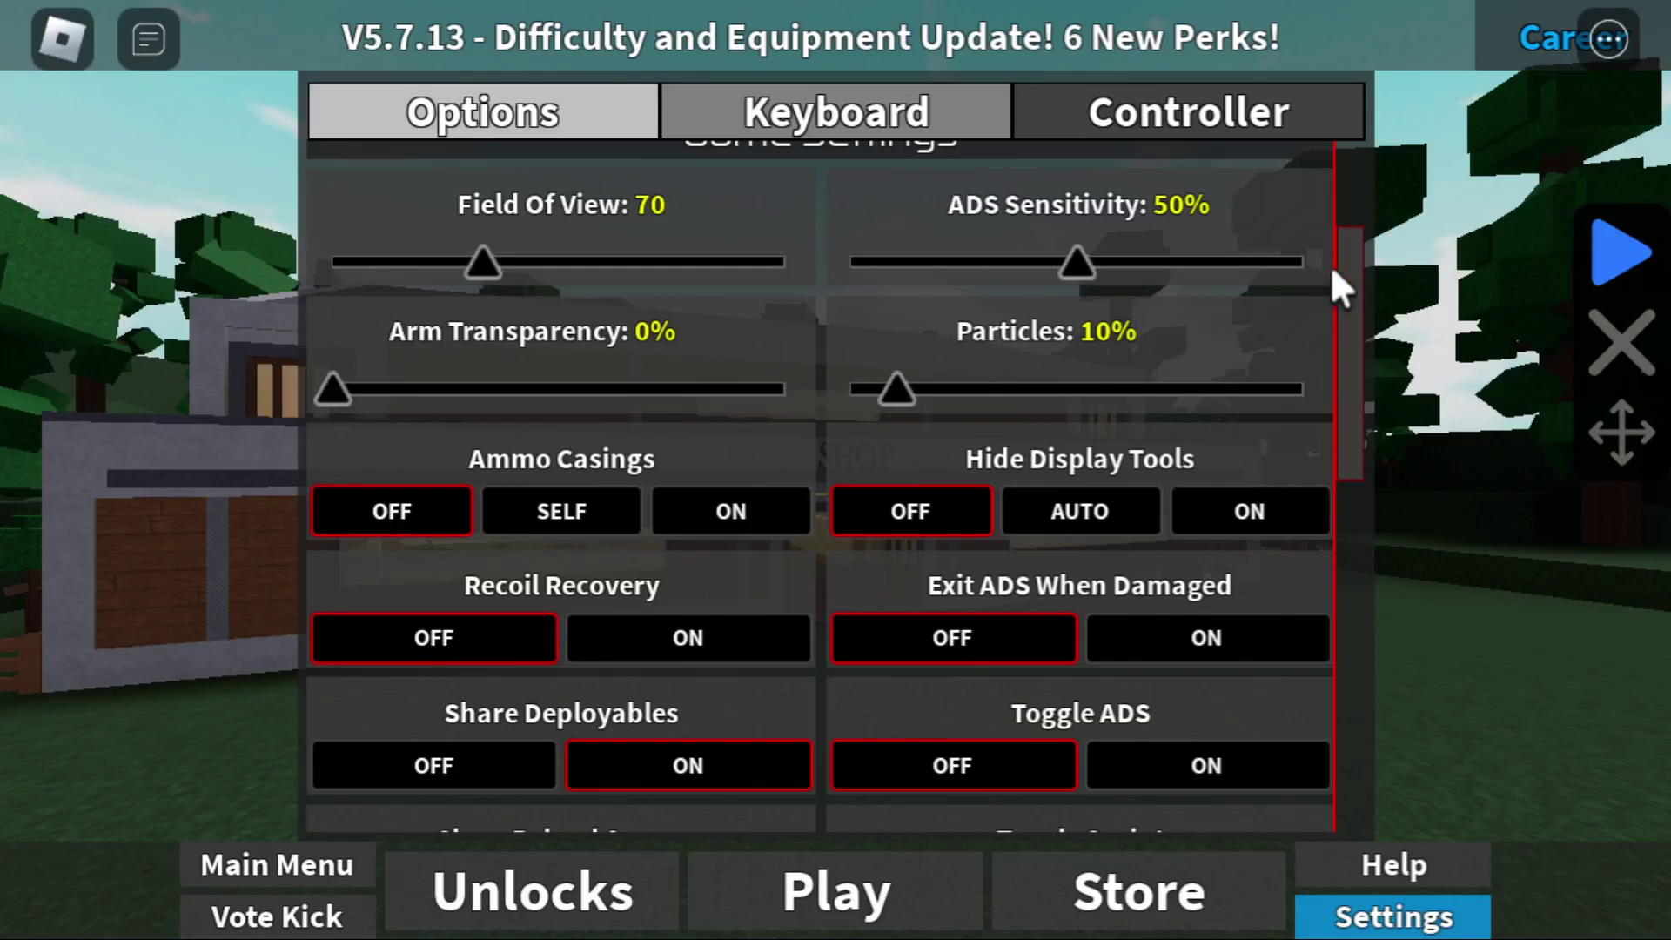
pyautogui.moveTo(1330, 264); pyautogui.dragTo(1364, 271)
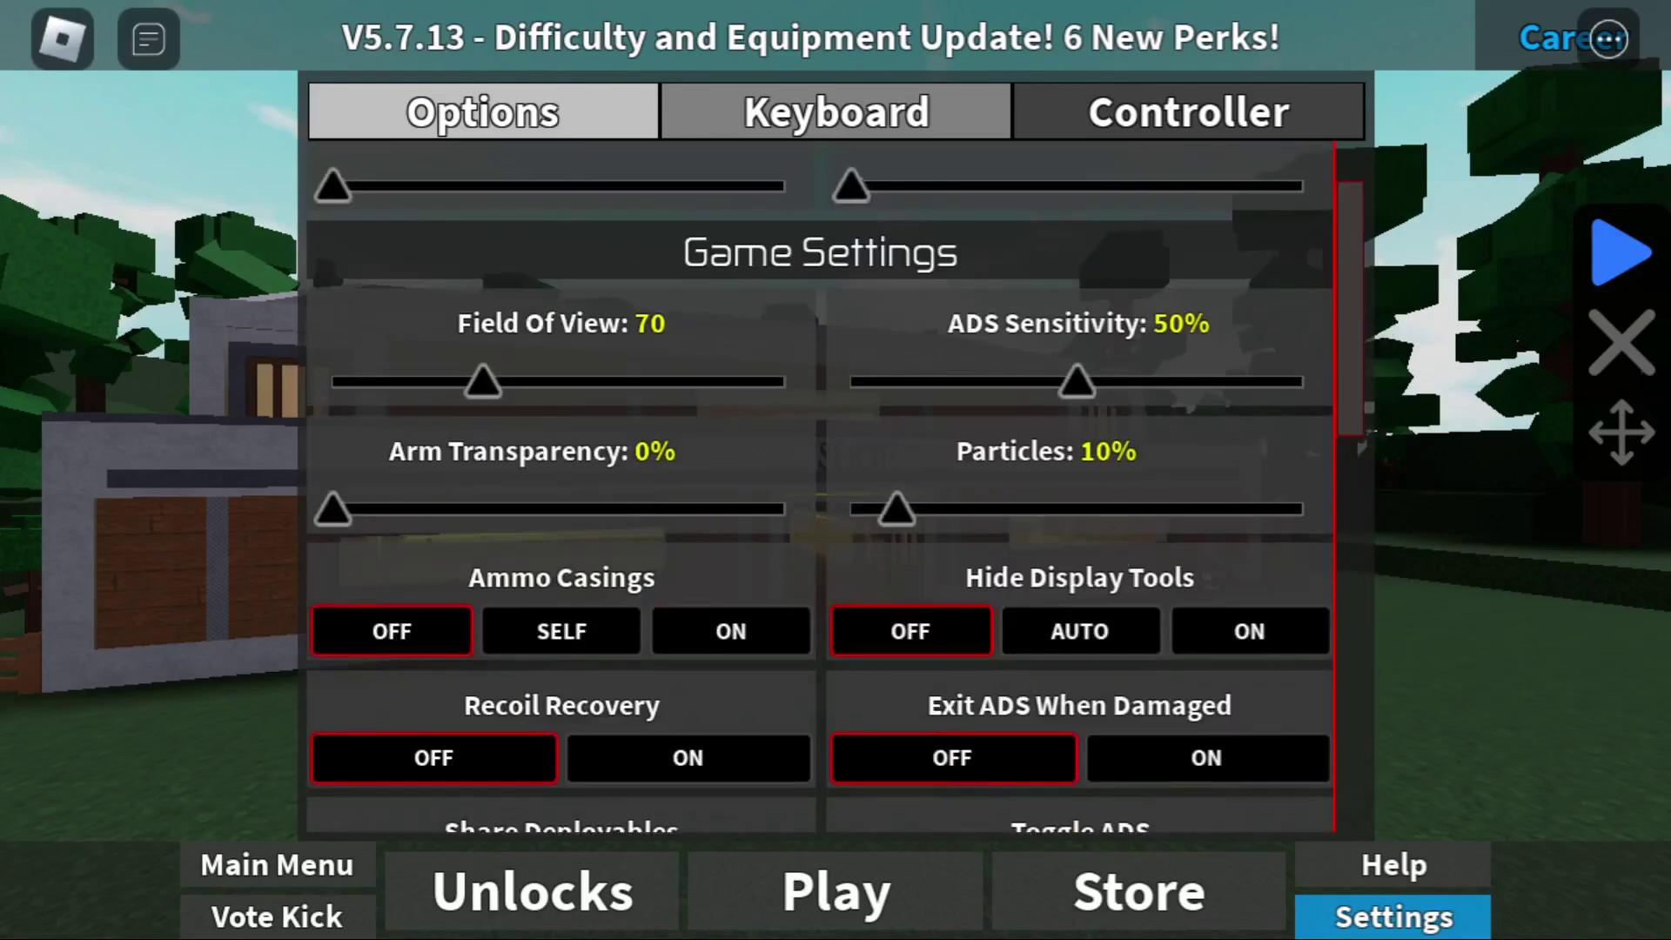
# Step: Try other Particles levels down to 0%, and set Particles back to 10%
pyautogui.click(1206, 628)
pyautogui.click(940, 628)
pyautogui.scroll(3, 801, 701)
pyautogui.moveTo(897, 625); pyautogui.dragTo(852, 625)
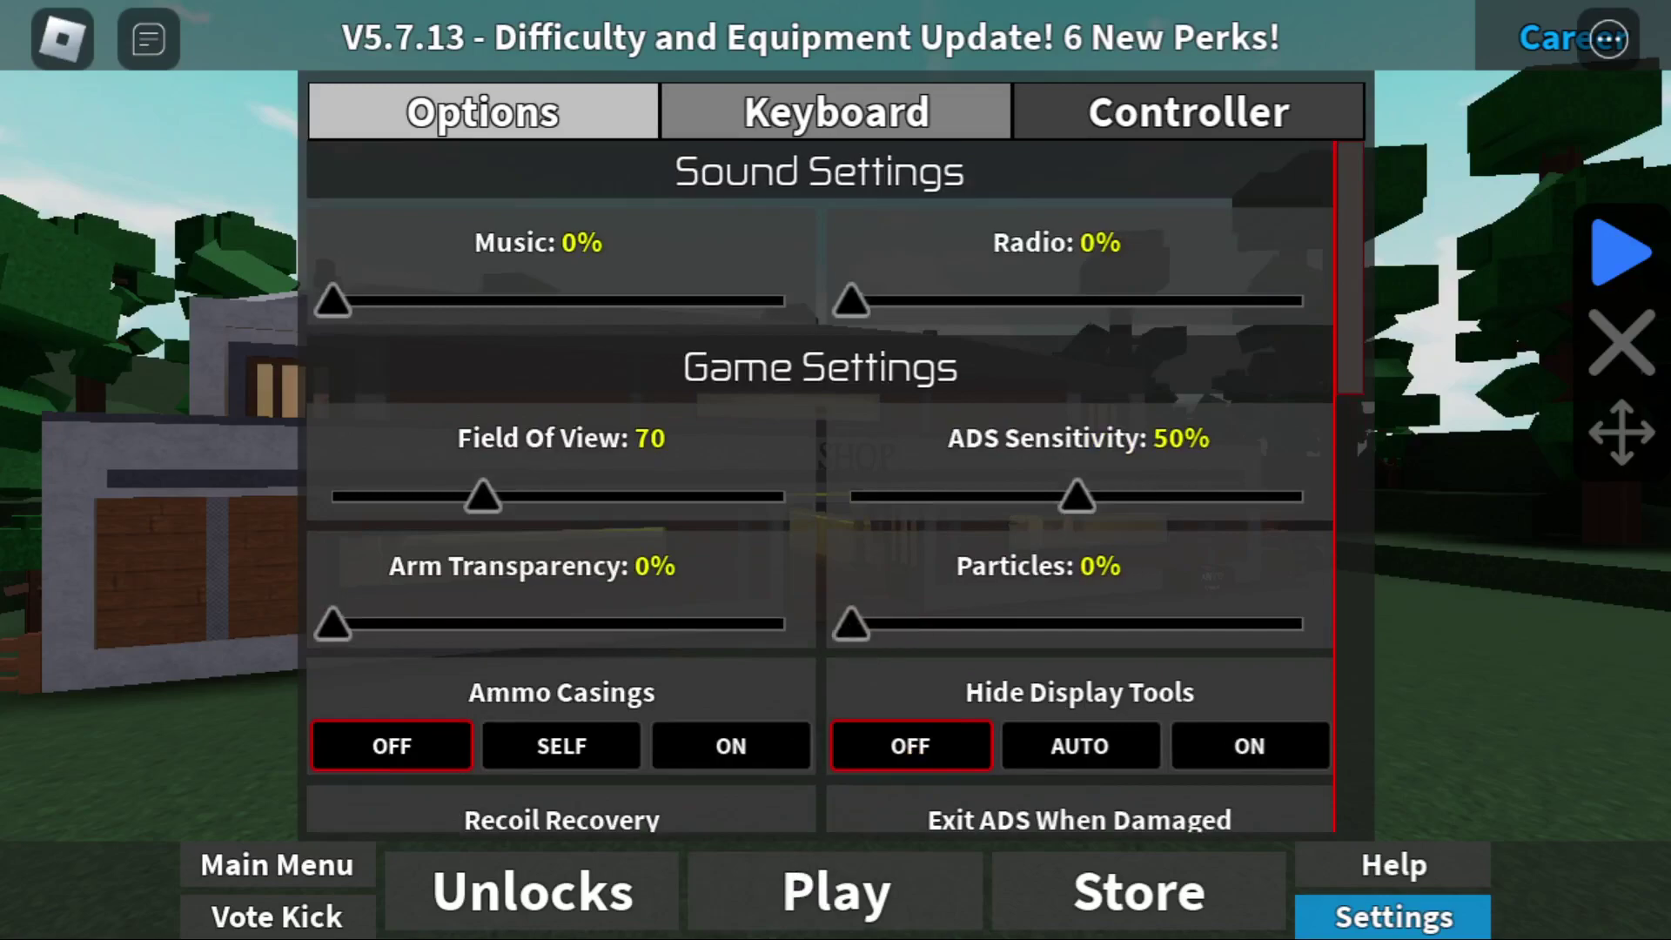
pyautogui.click(870, 629)
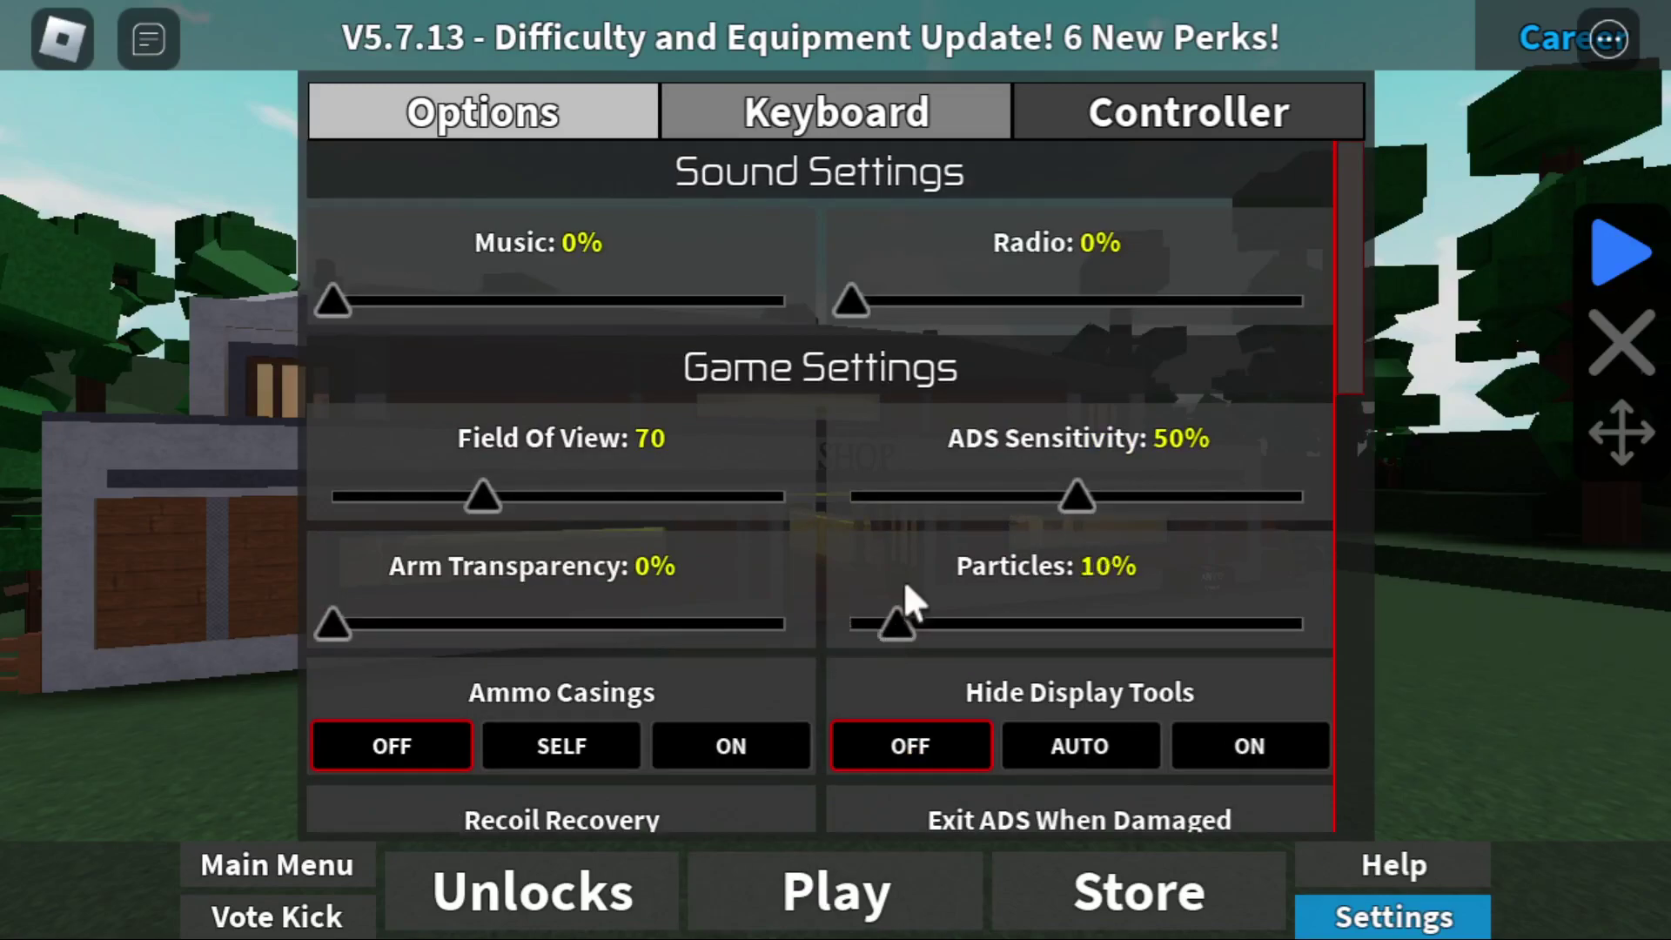
# Step: Resume playing in fullscreen and review the Roblox settings down to the graphics mode and quality
pyautogui.click(784, 888)
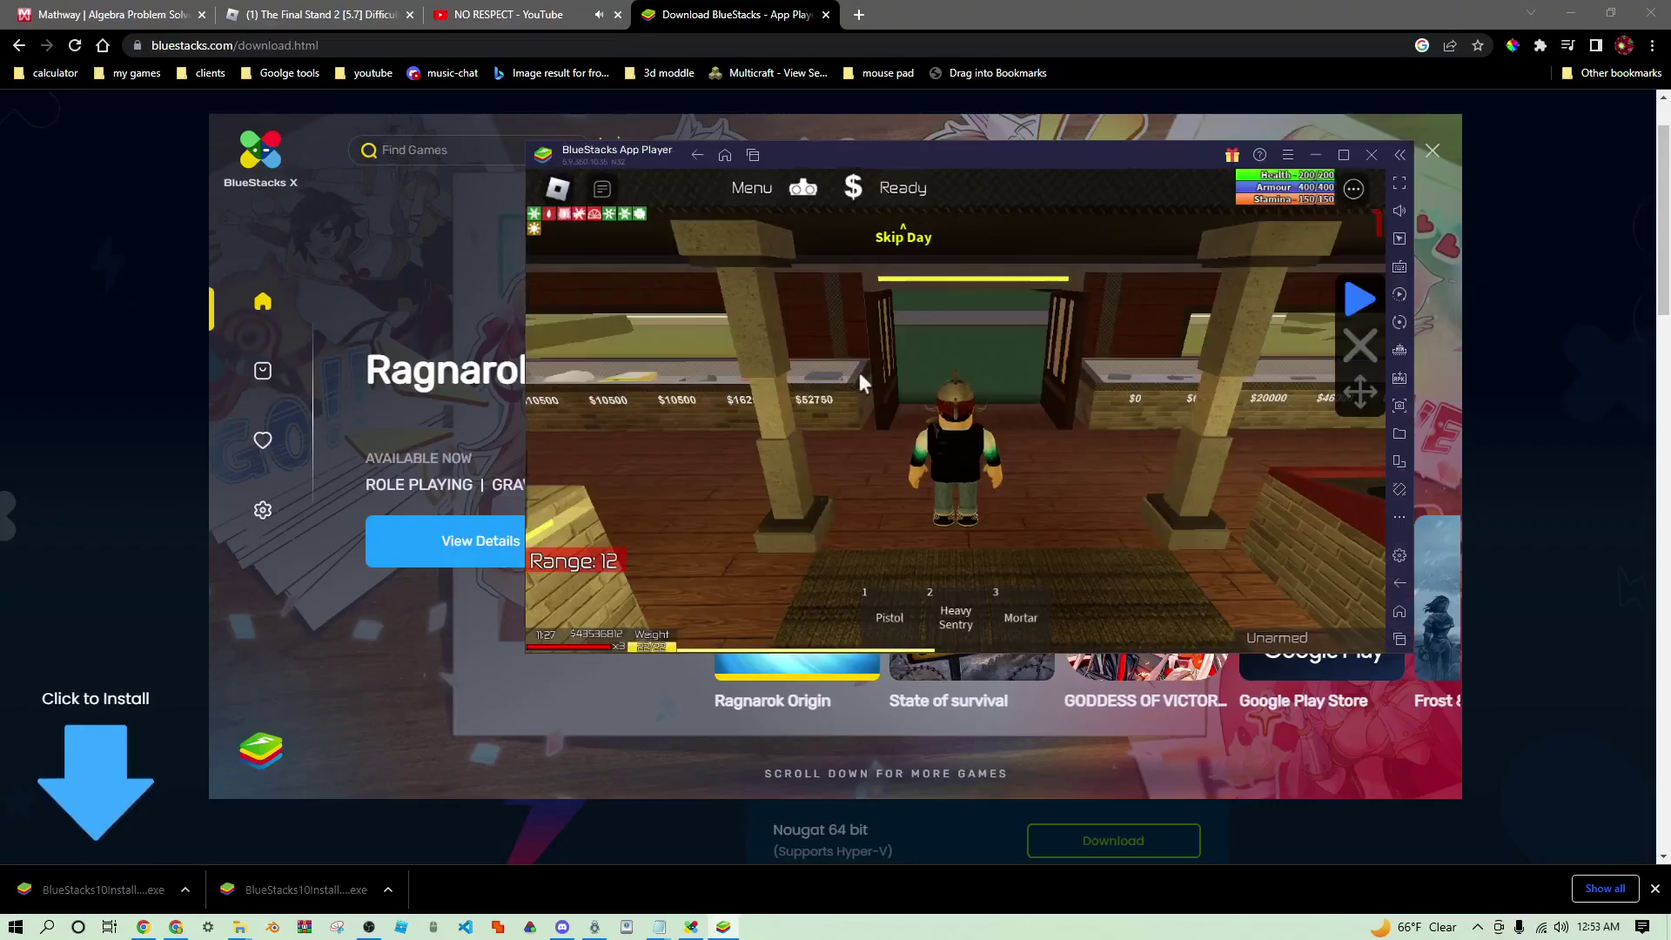
pyautogui.press('F11')
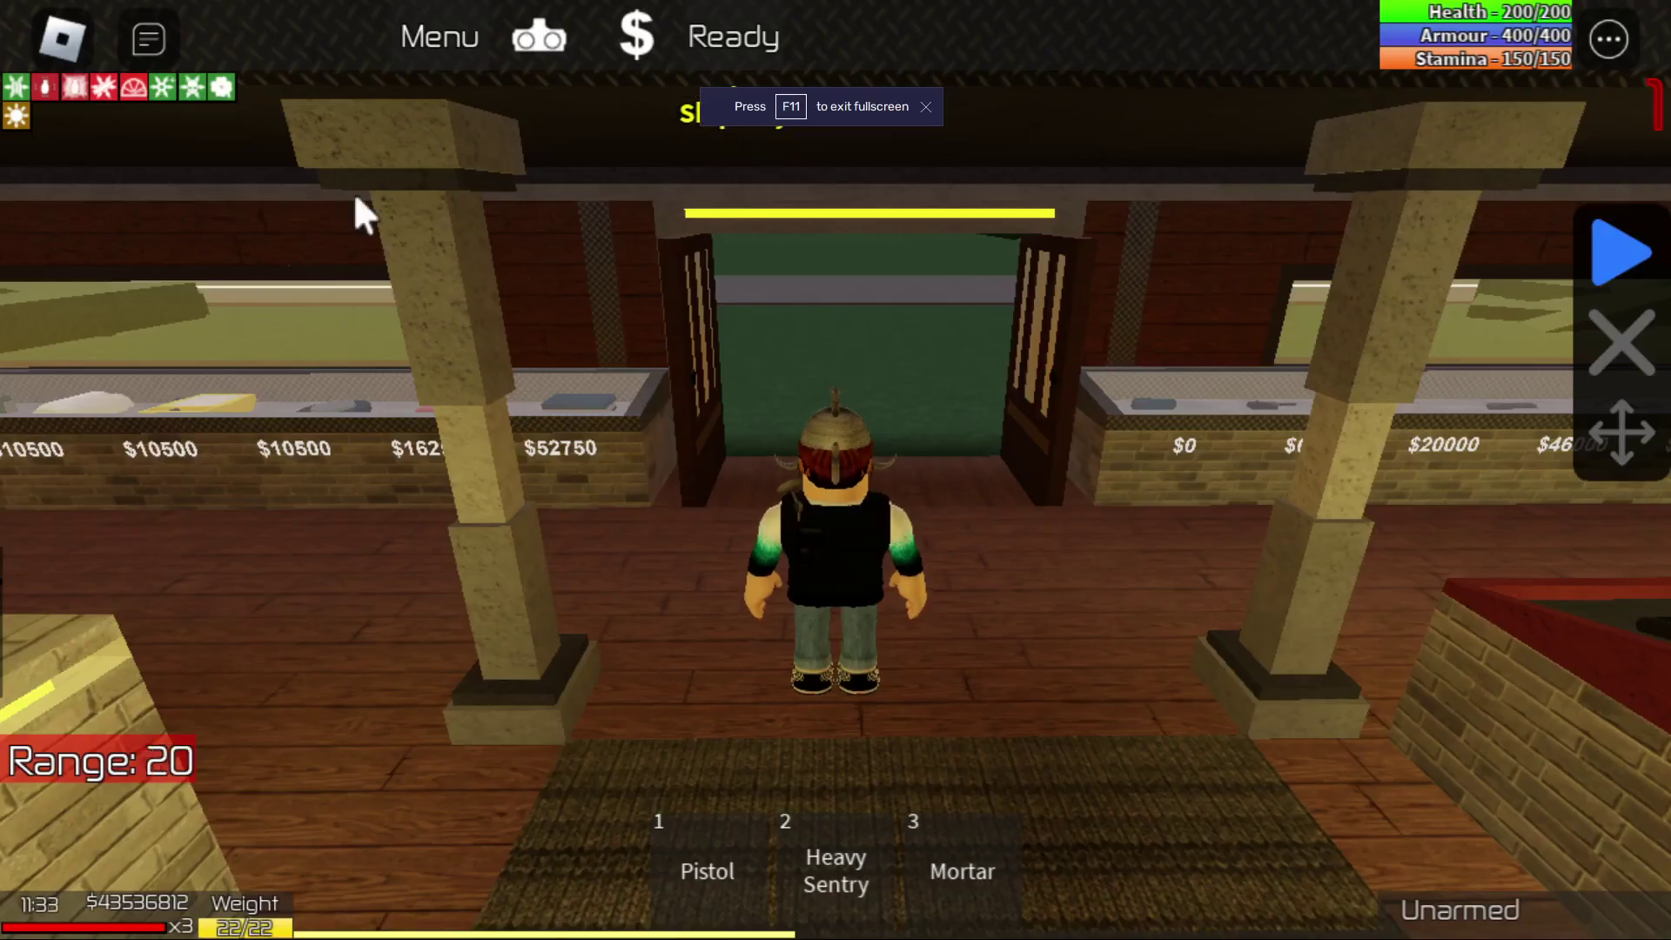
pyautogui.click(81, 57)
pyautogui.click(565, 149)
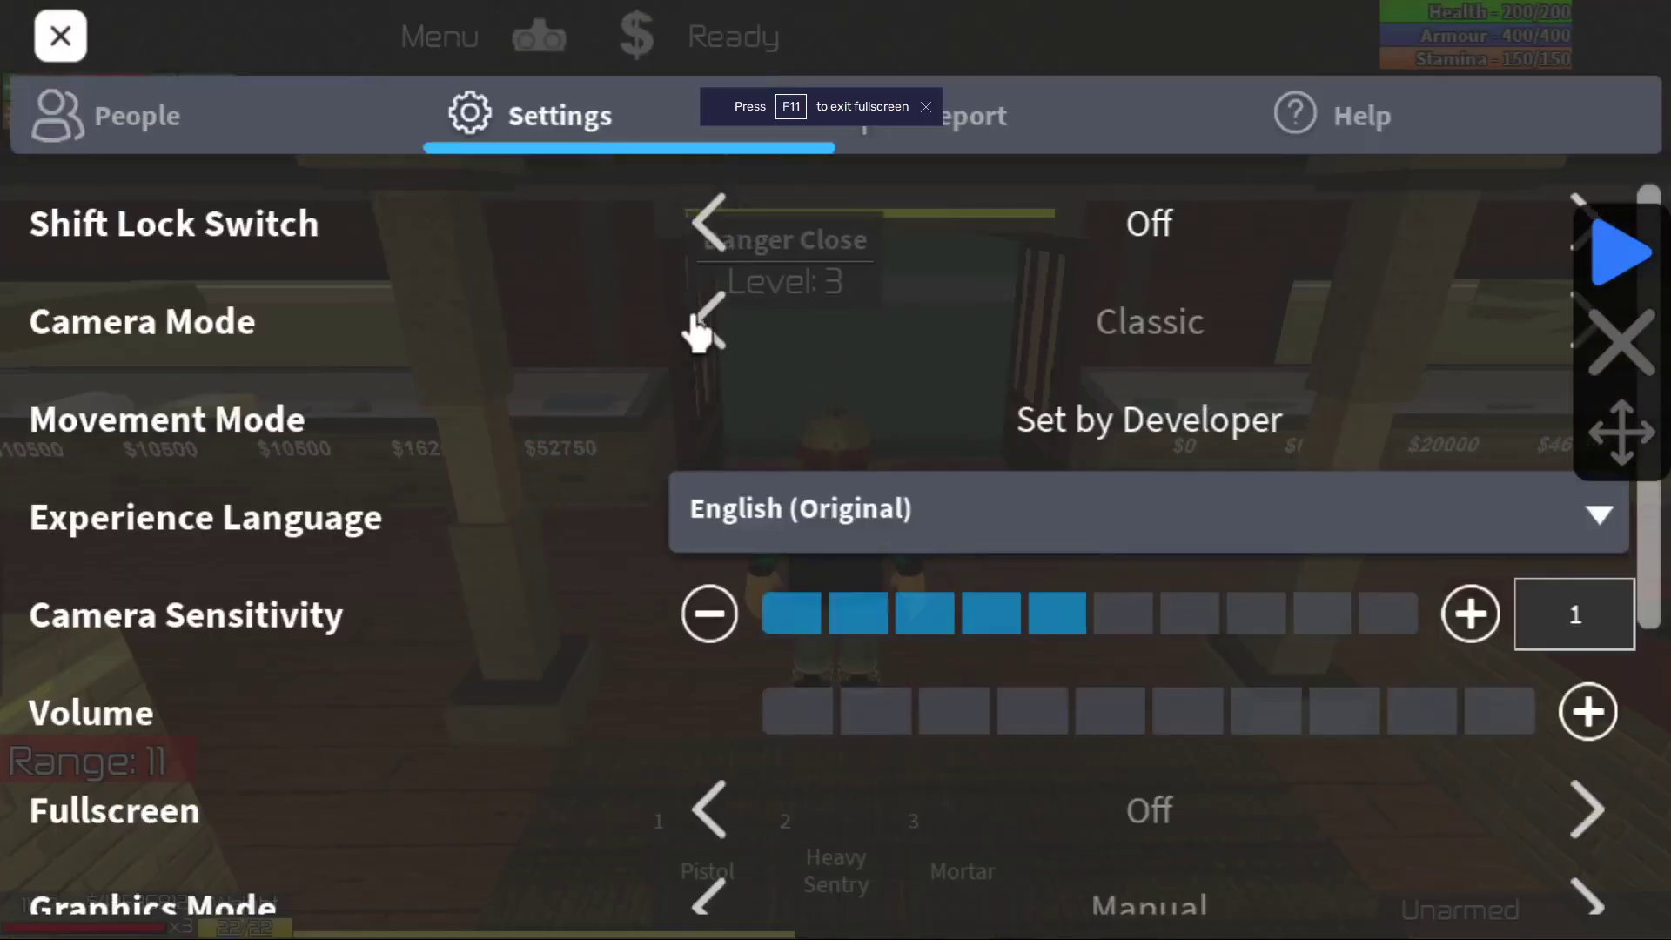
pyautogui.scroll(-1, 810, 353)
pyautogui.scroll(1, 818, 346)
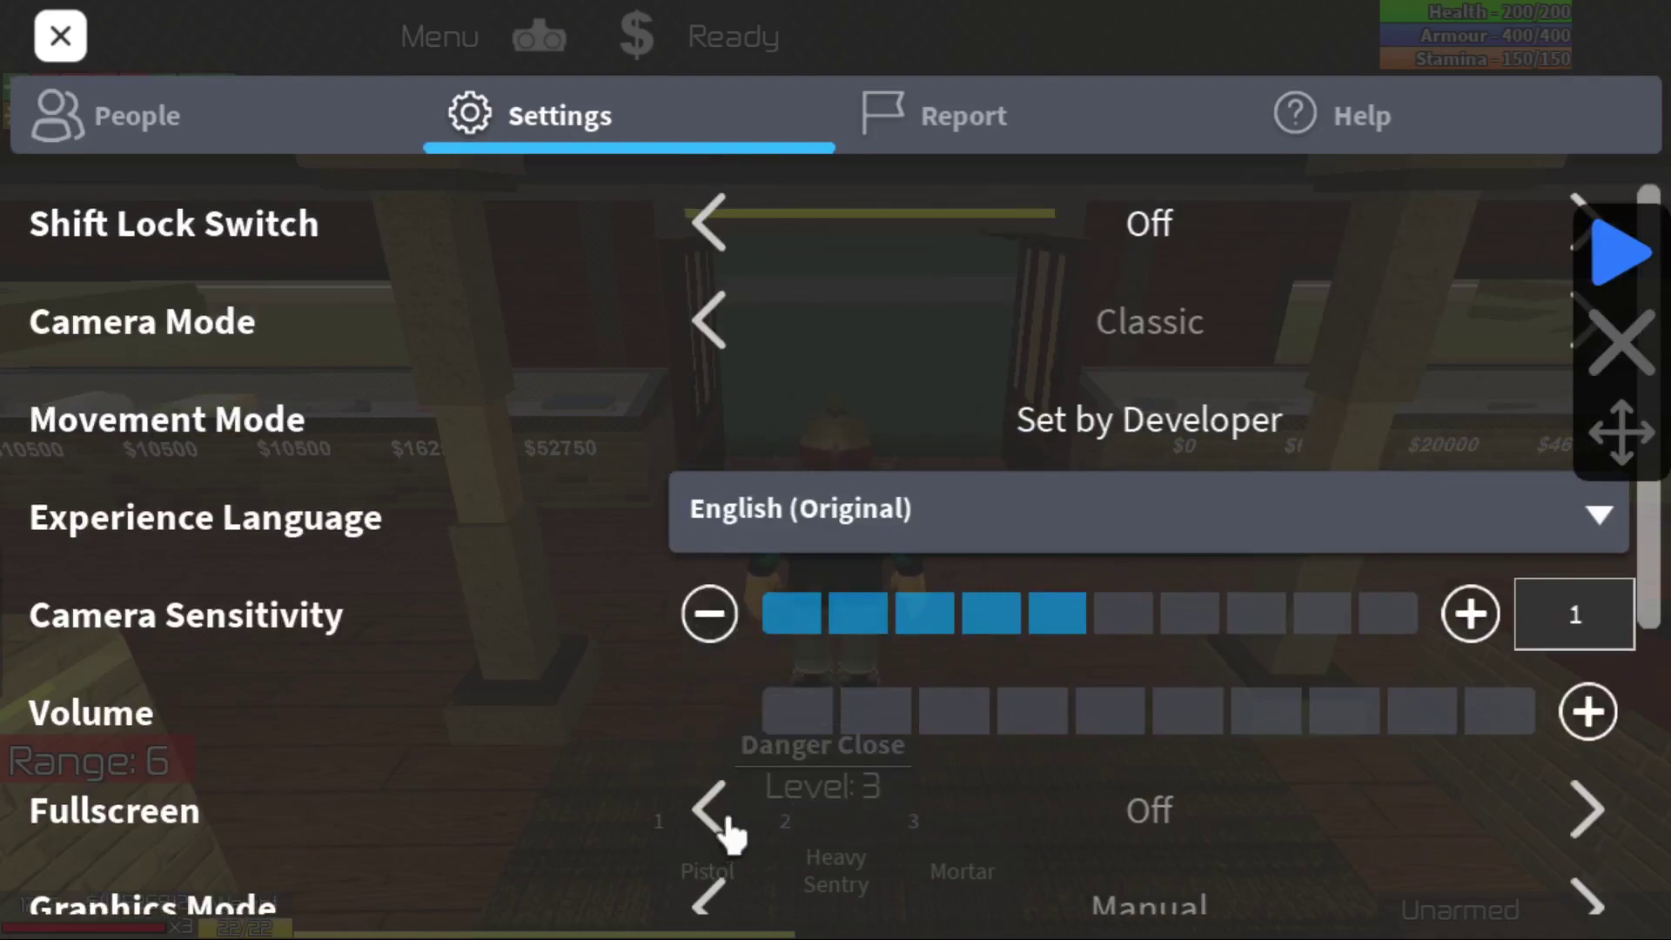
pyautogui.scroll(-5, 714, 775)
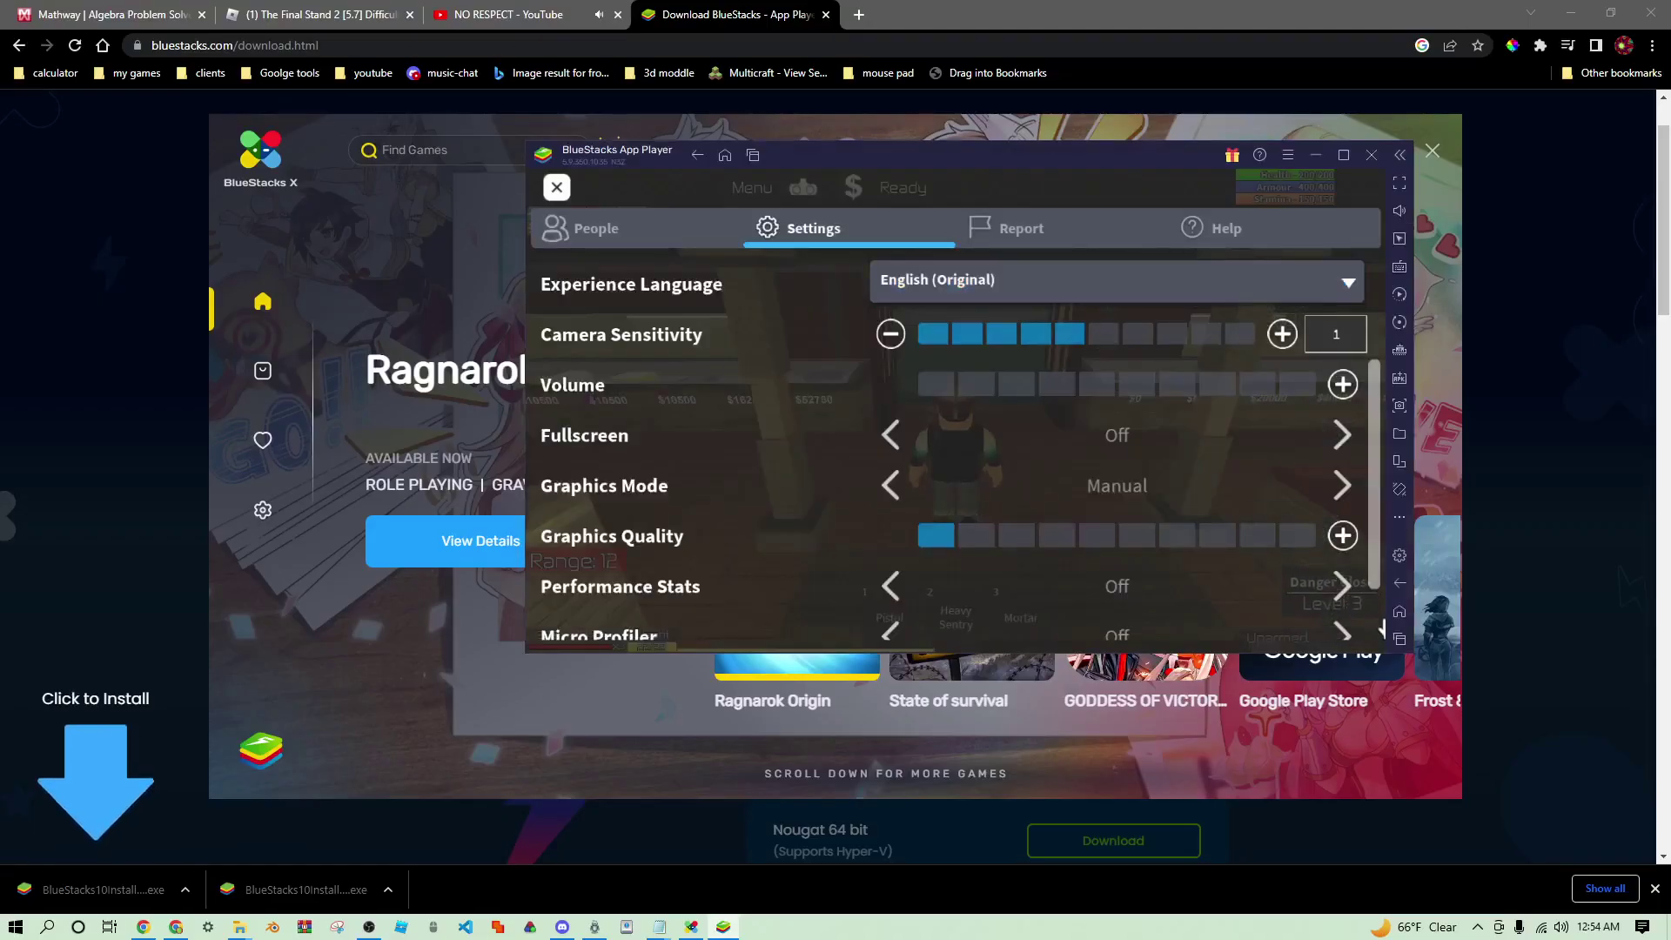
# Step: Switch from Roblox to Auto Clicker and open the list of saved multi targets configurations
pyautogui.press('super')
pyautogui.click(1400, 638)
pyautogui.click(1401, 638)
pyautogui.scroll(2, 1121, 422)
pyautogui.click(964, 524)
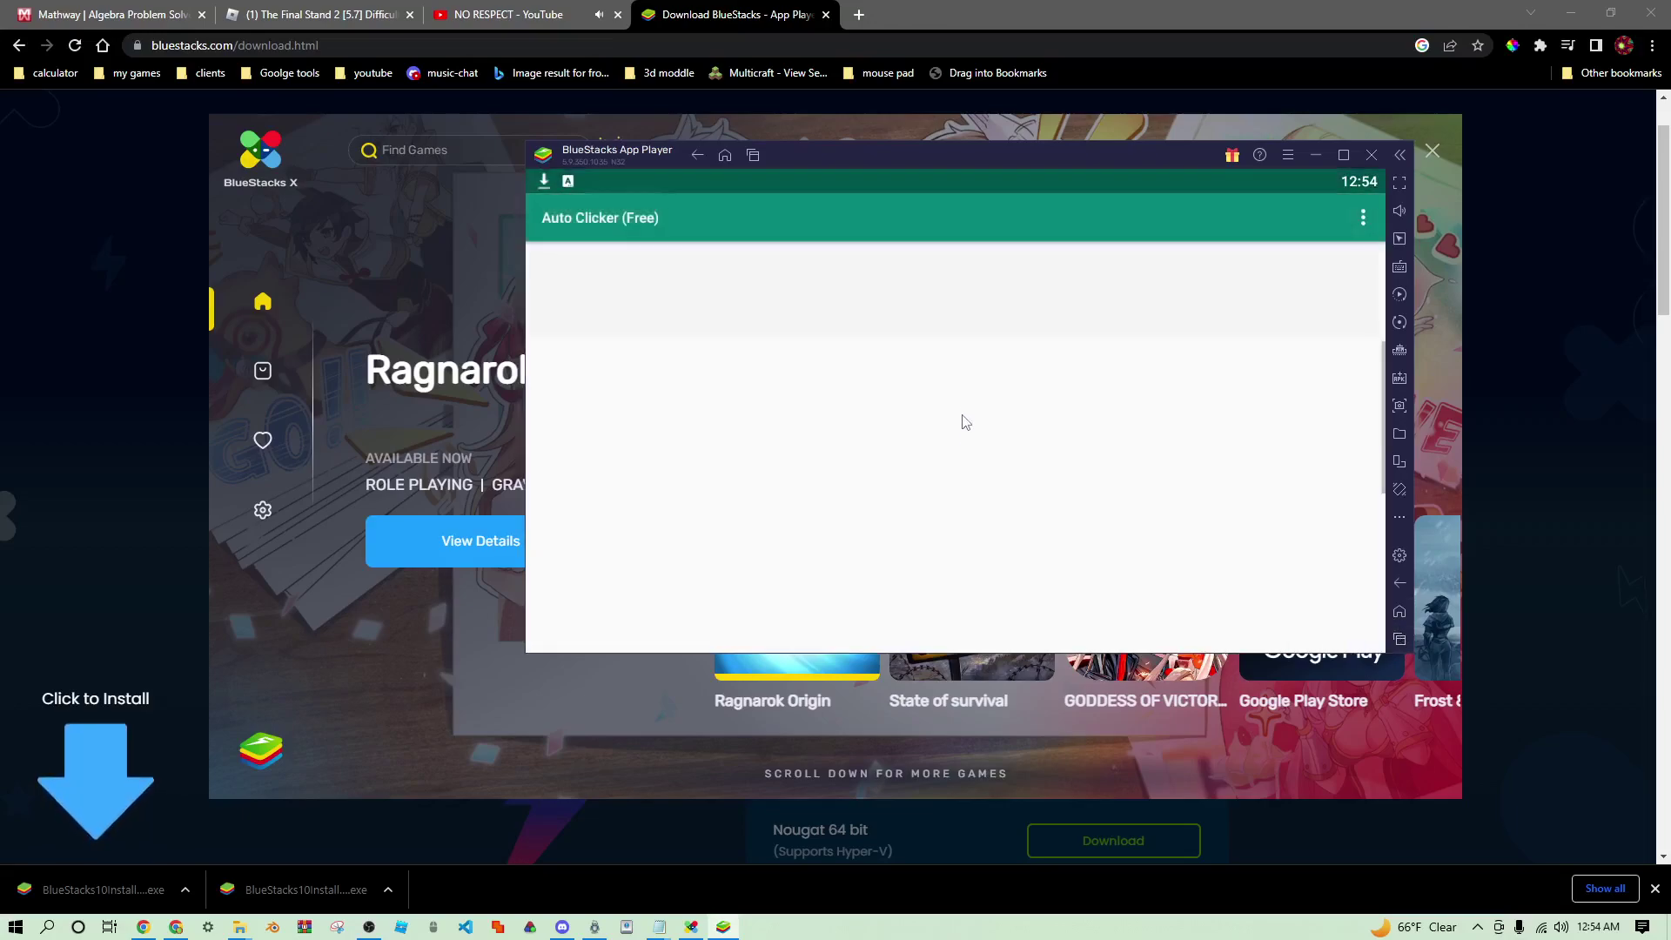
pyautogui.scroll(-3, 861, 526)
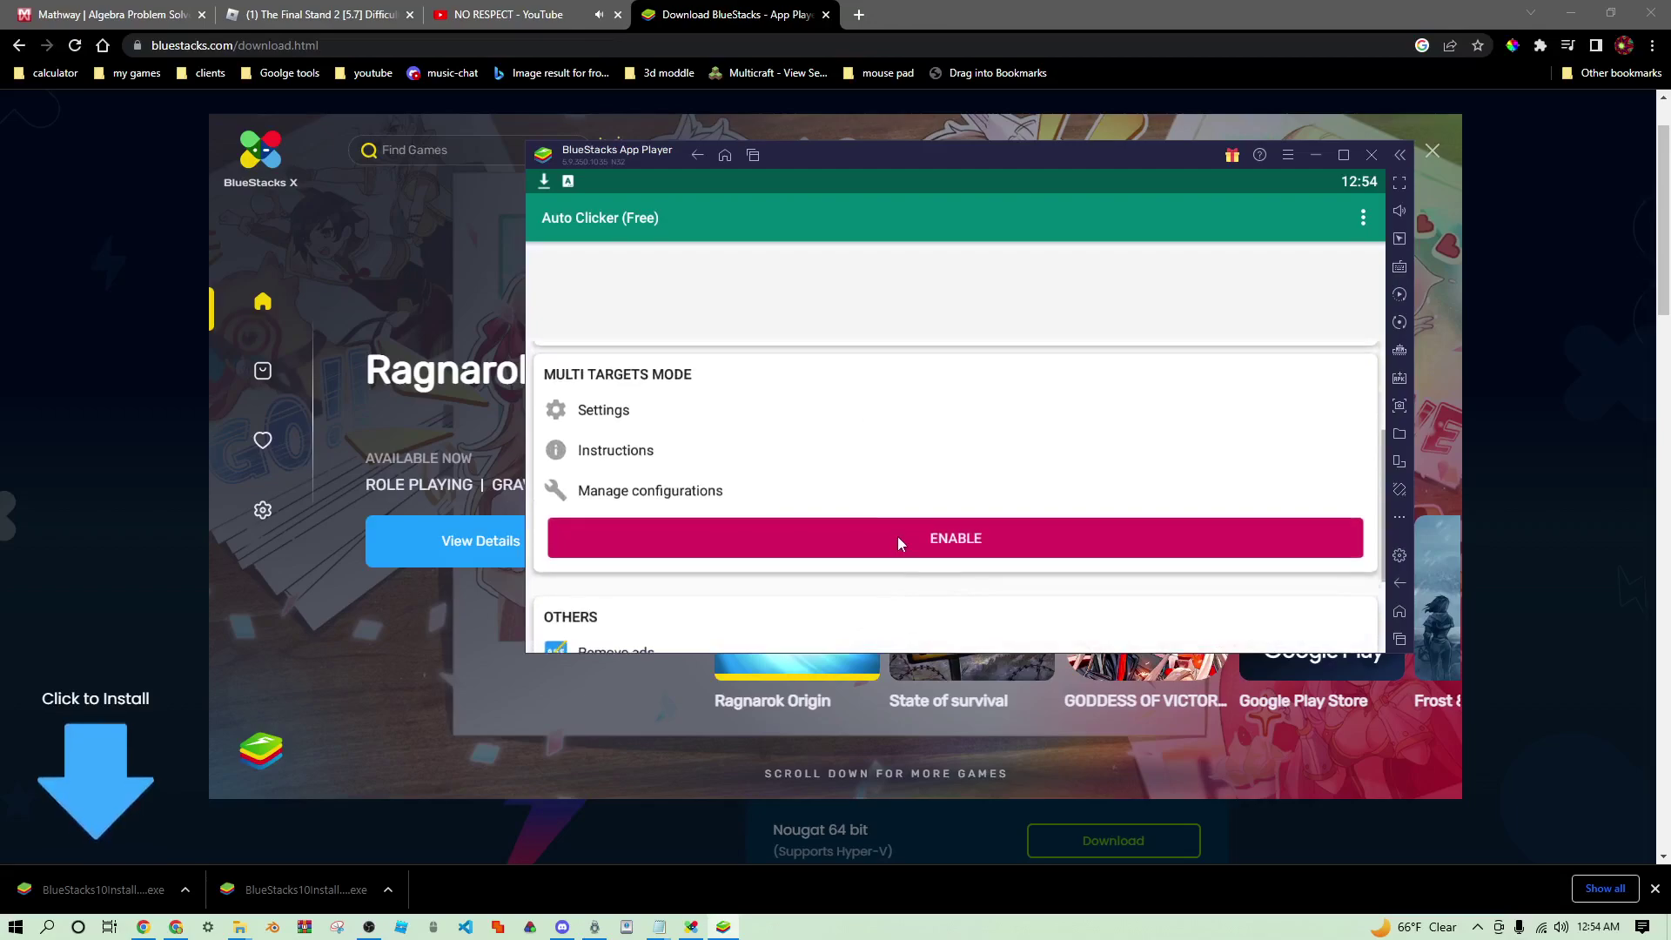
pyautogui.click(842, 492)
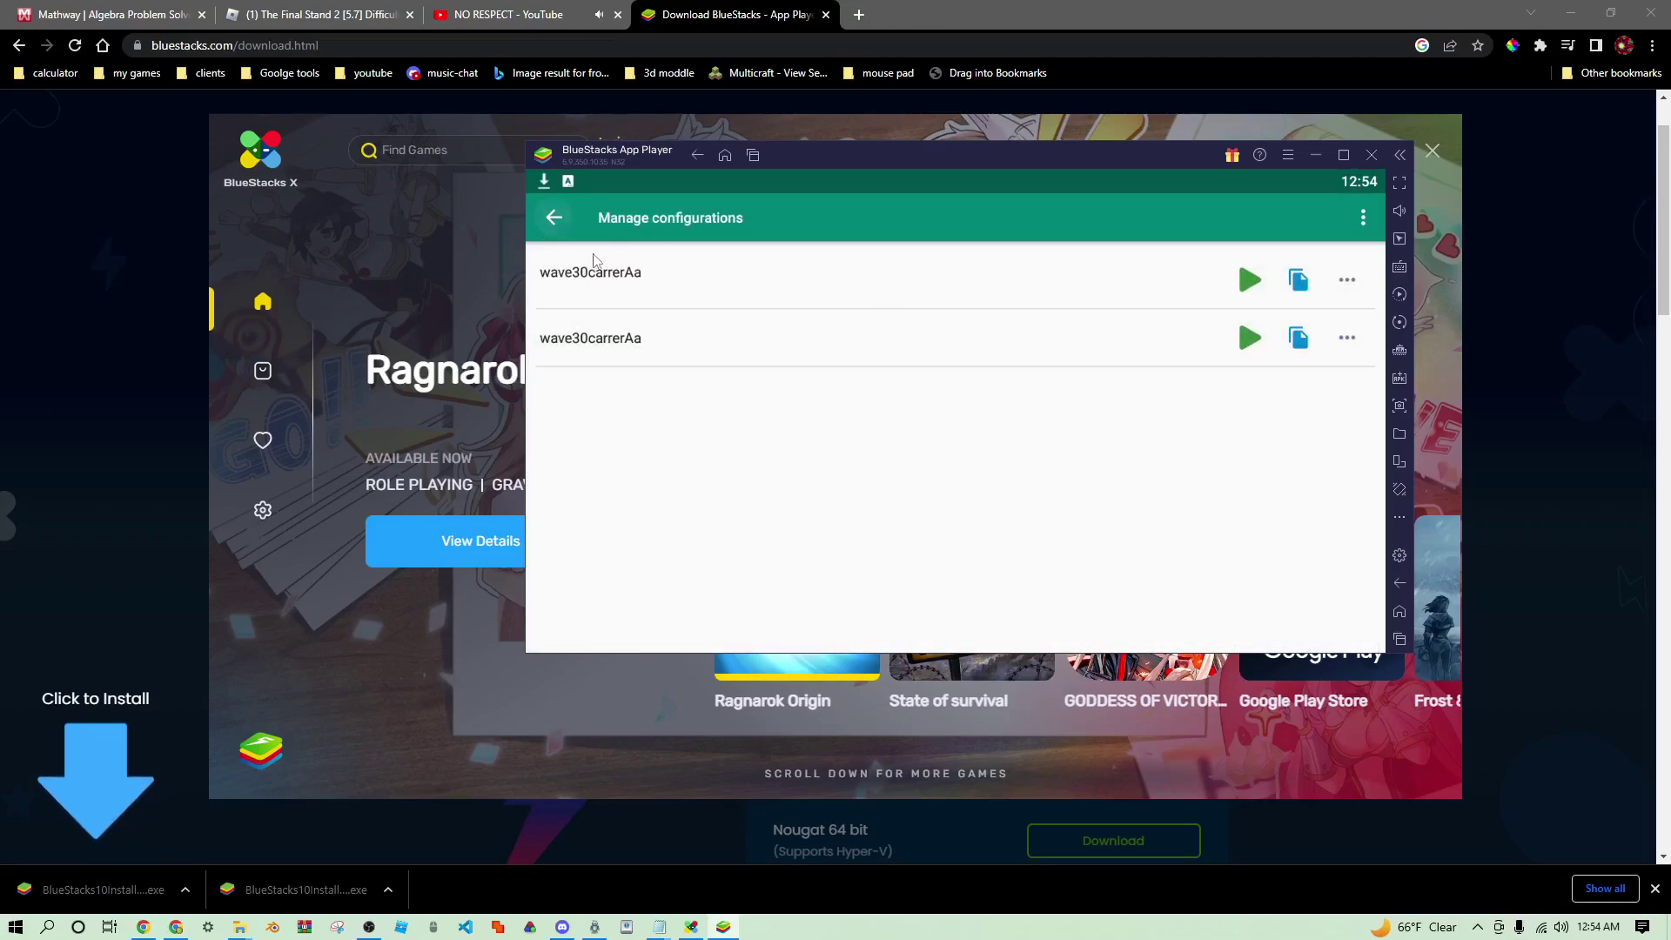
# Step: Close Auto Clicker from the recent apps and launch it again
pyautogui.click(1398, 637)
pyautogui.moveTo(1071, 616); pyautogui.dragTo(827, 609)
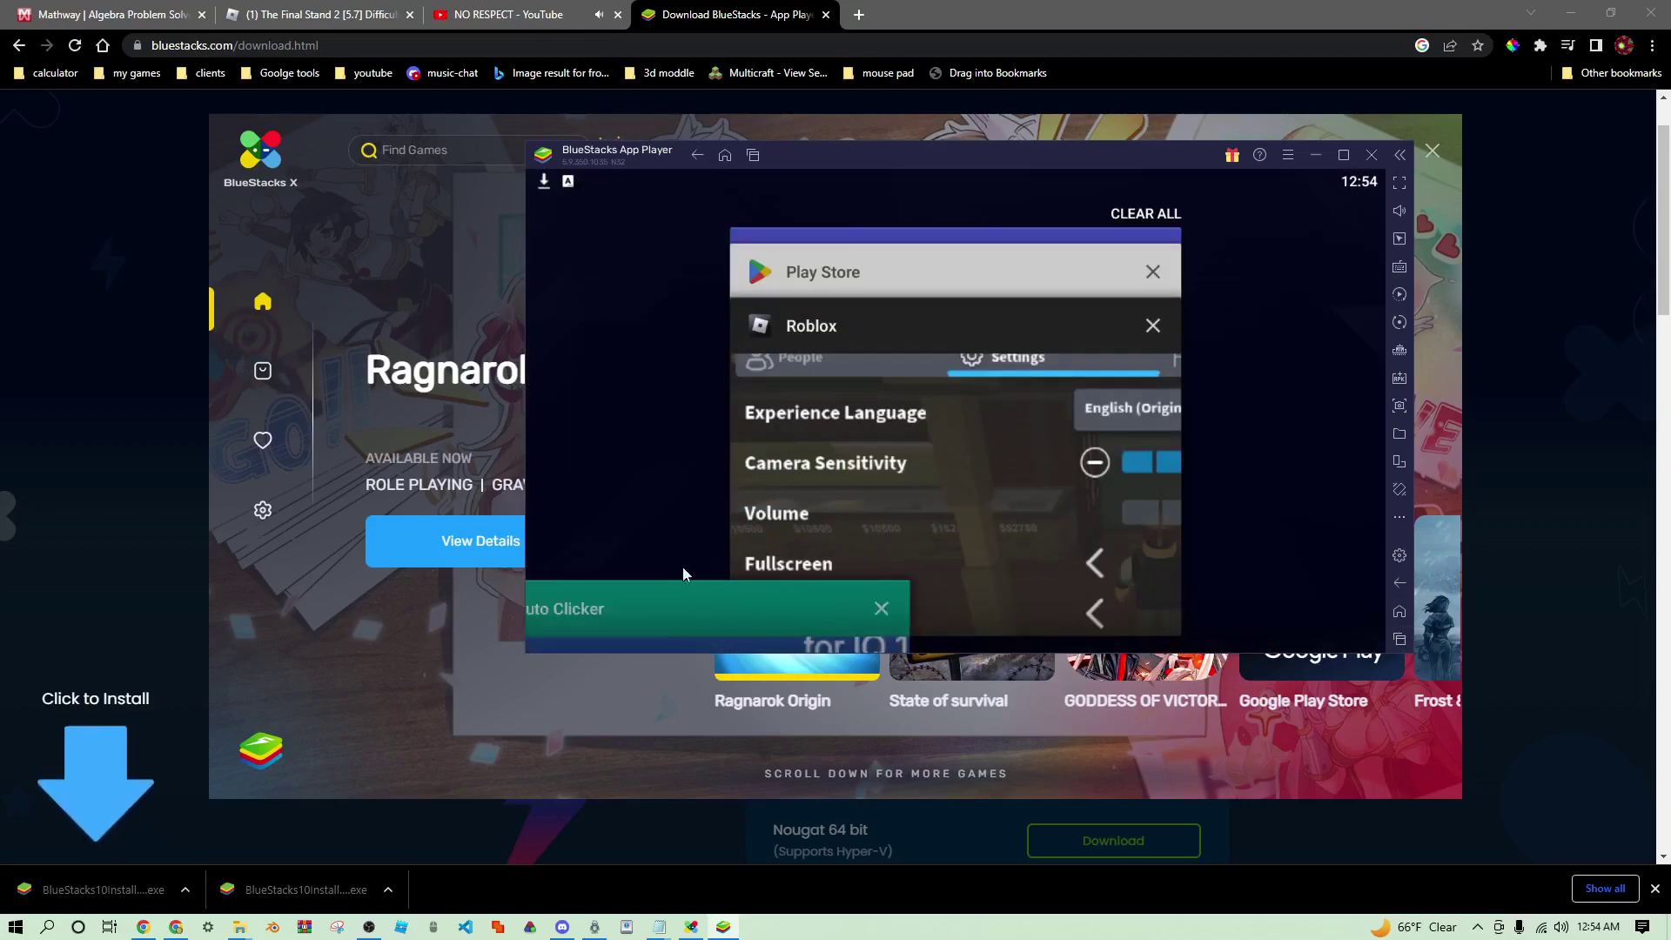
pyautogui.click(1284, 507)
pyautogui.click(762, 357)
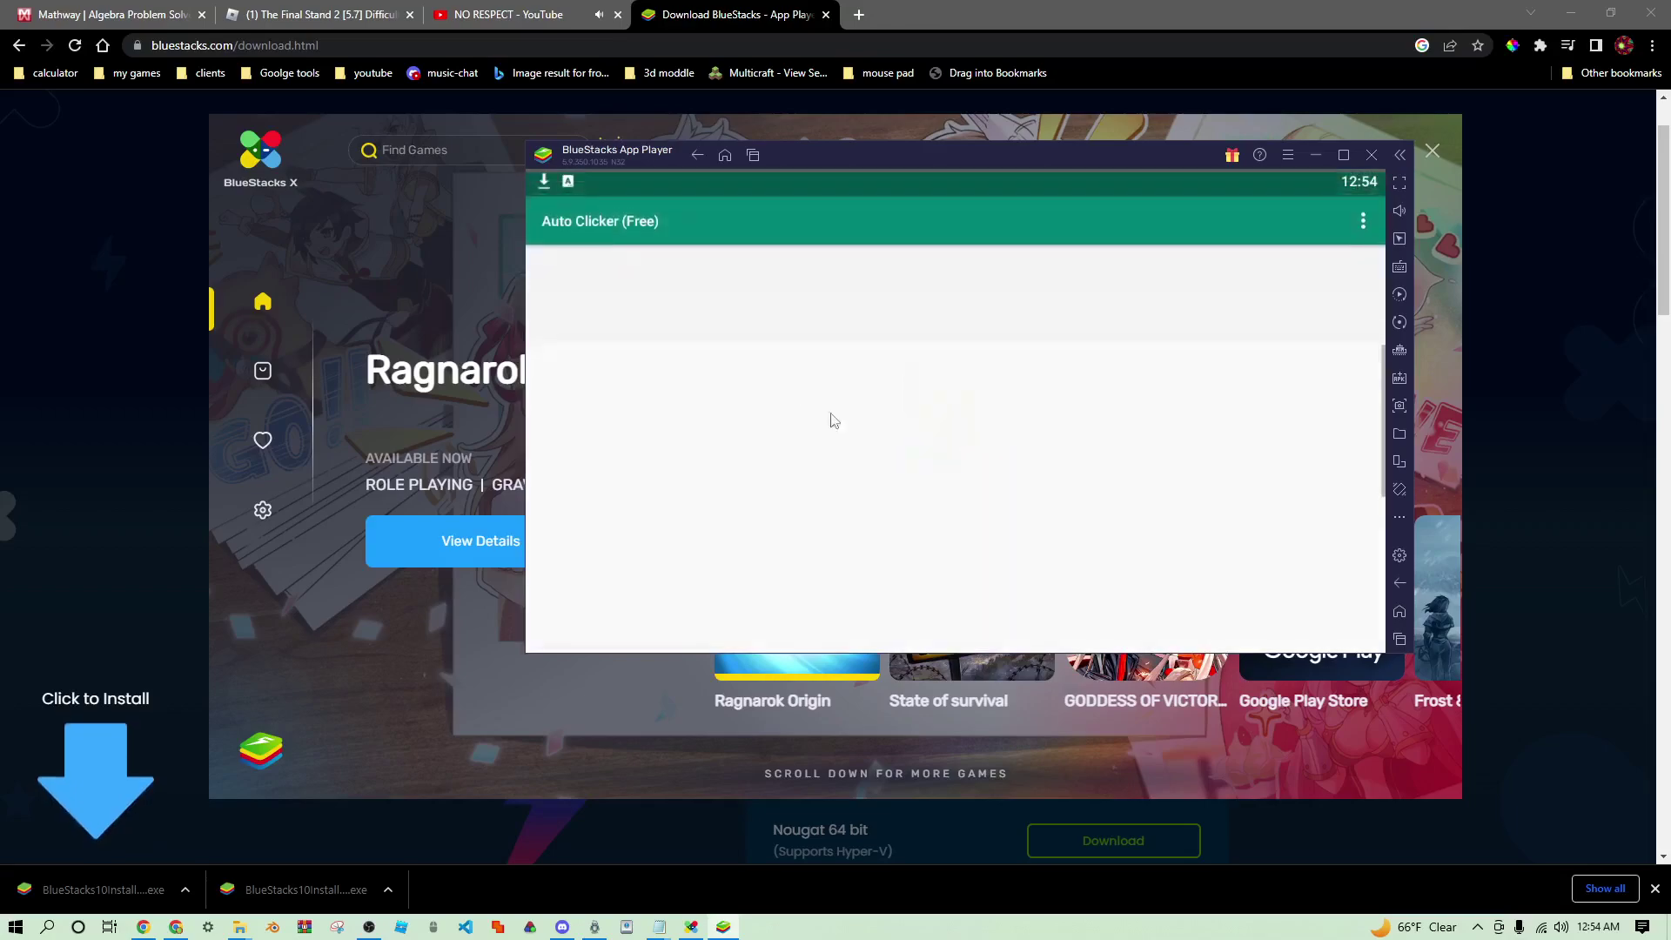
# Step: Enable the multi targets mode with a new configuration and move the floating control bar to the opposite side of the emulator screen
pyautogui.scroll(-3, 810, 407)
pyautogui.scroll(-1, 812, 410)
pyautogui.scroll(2, 810, 487)
pyautogui.click(827, 535)
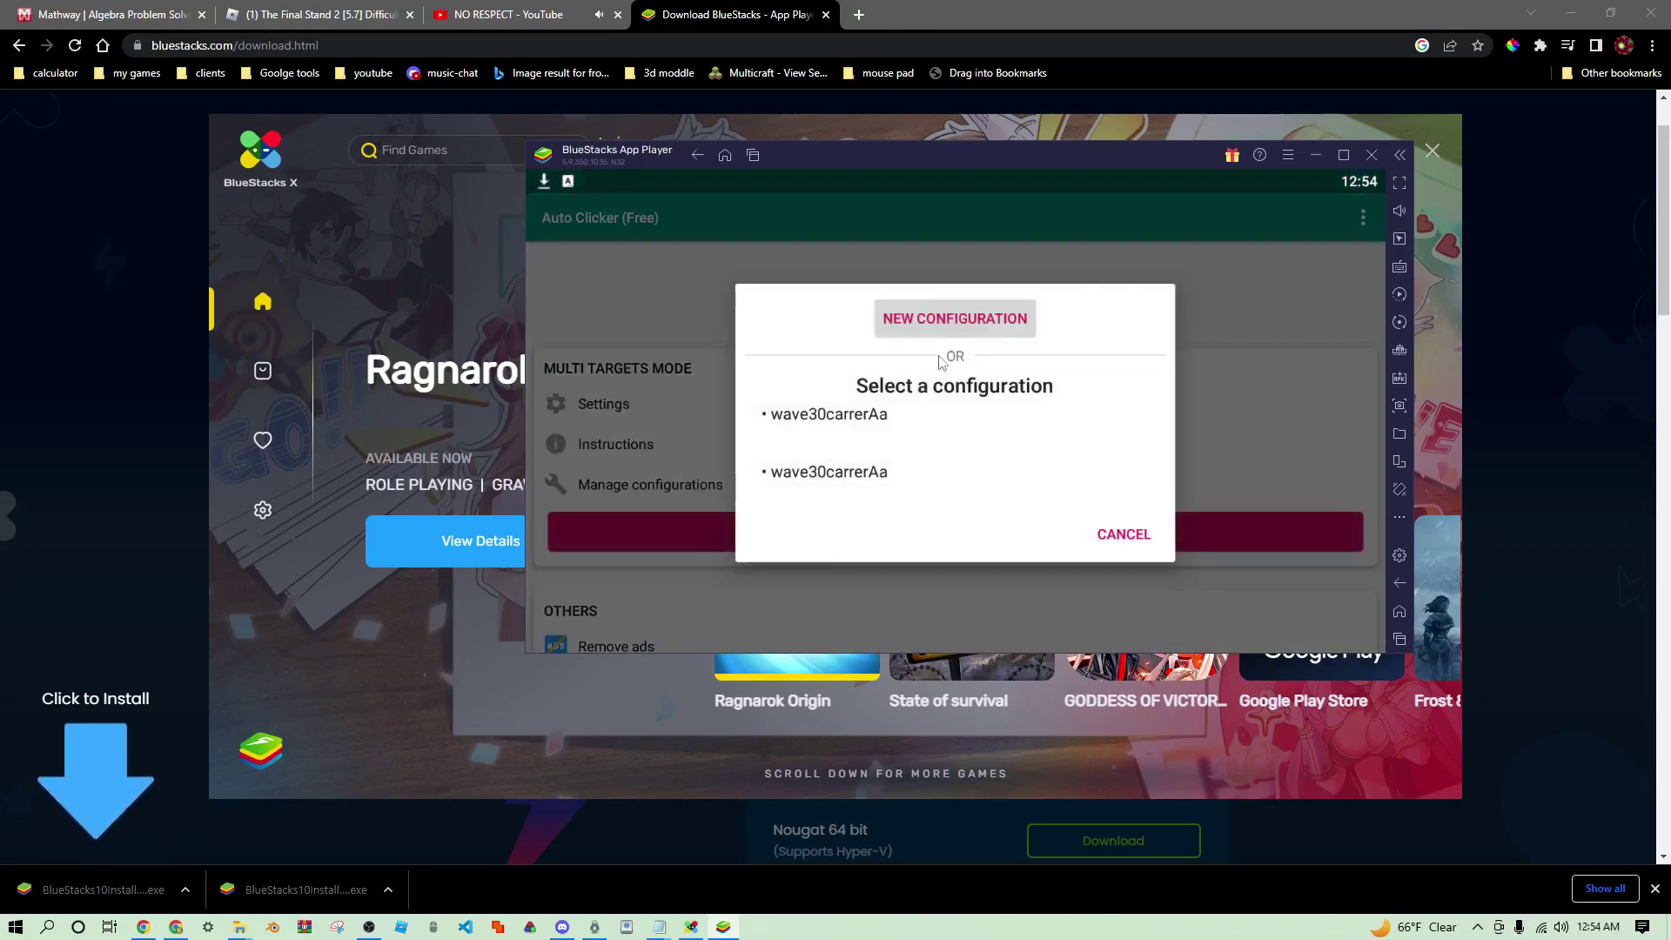
pyautogui.click(952, 322)
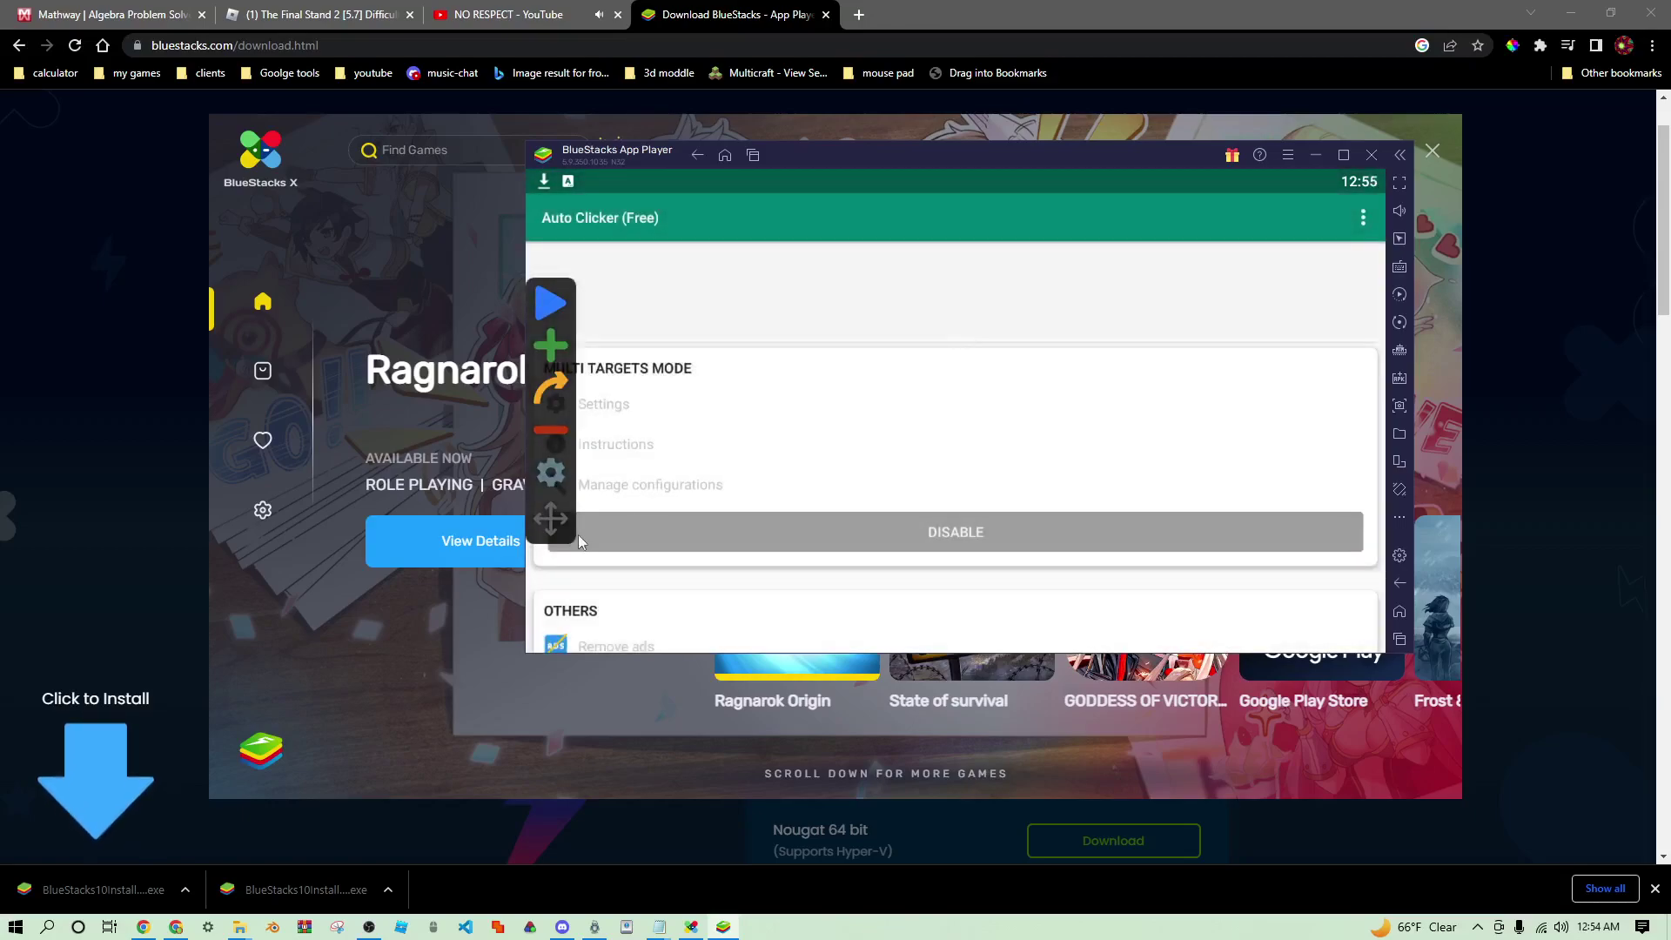
pyautogui.moveTo(559, 525); pyautogui.dragTo(1281, 515)
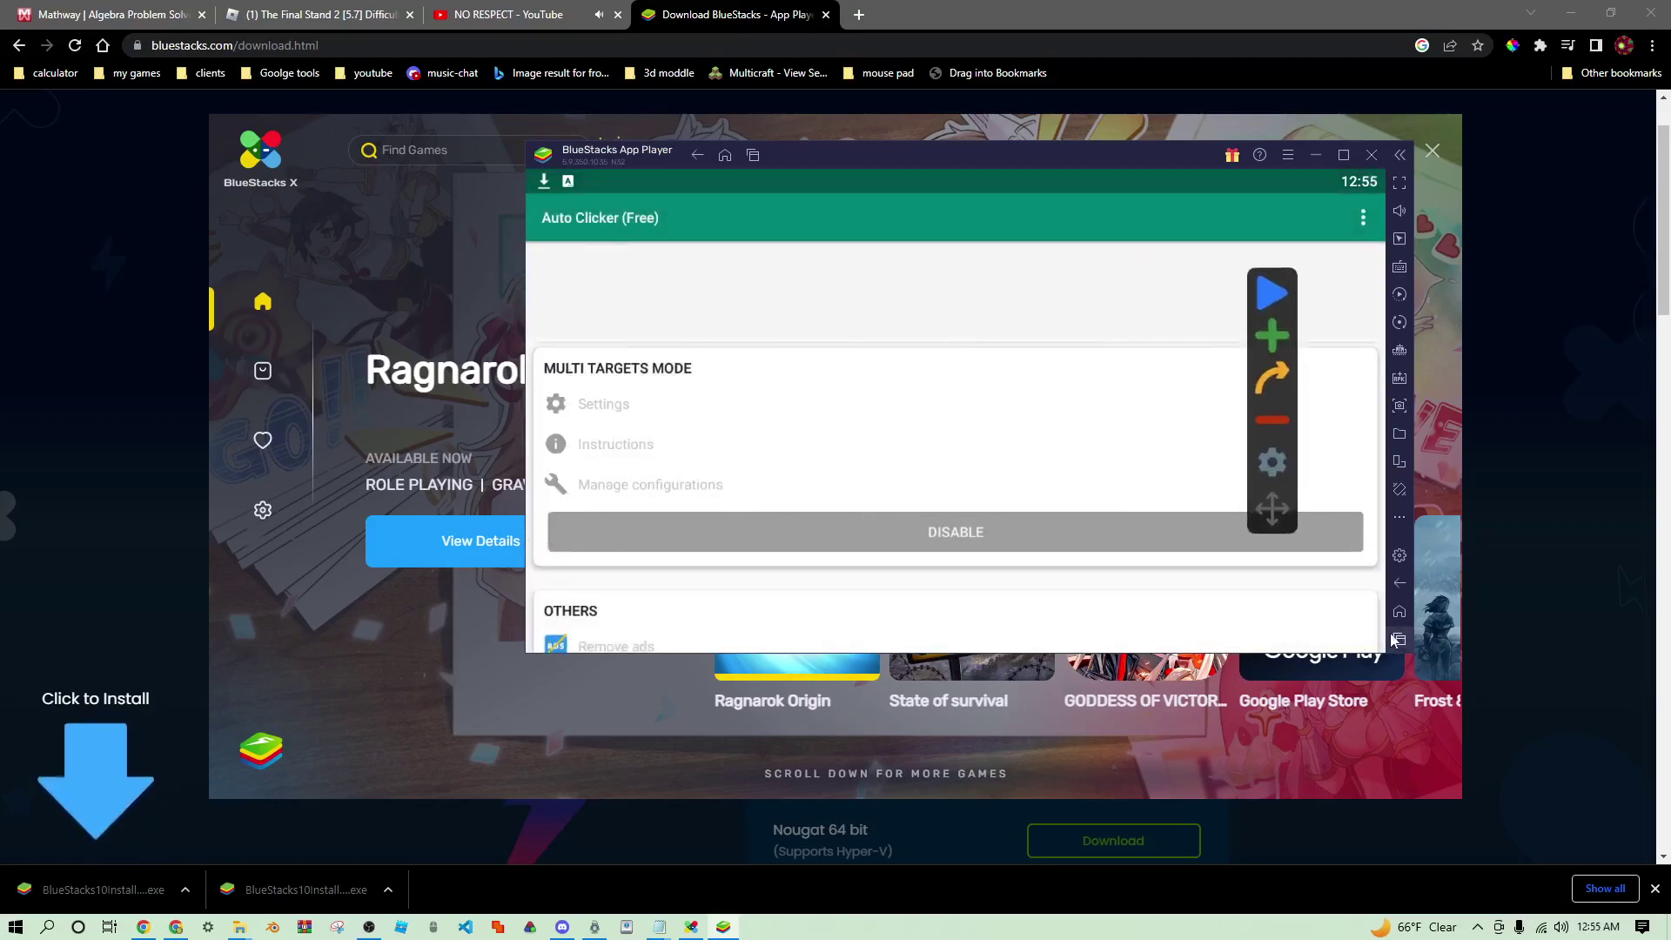
# Step: Switch back to Roblox and use an Auto Clicker target on the Graphics Mode arrow, leaving the graphics mode on Manual
pyautogui.click(1399, 640)
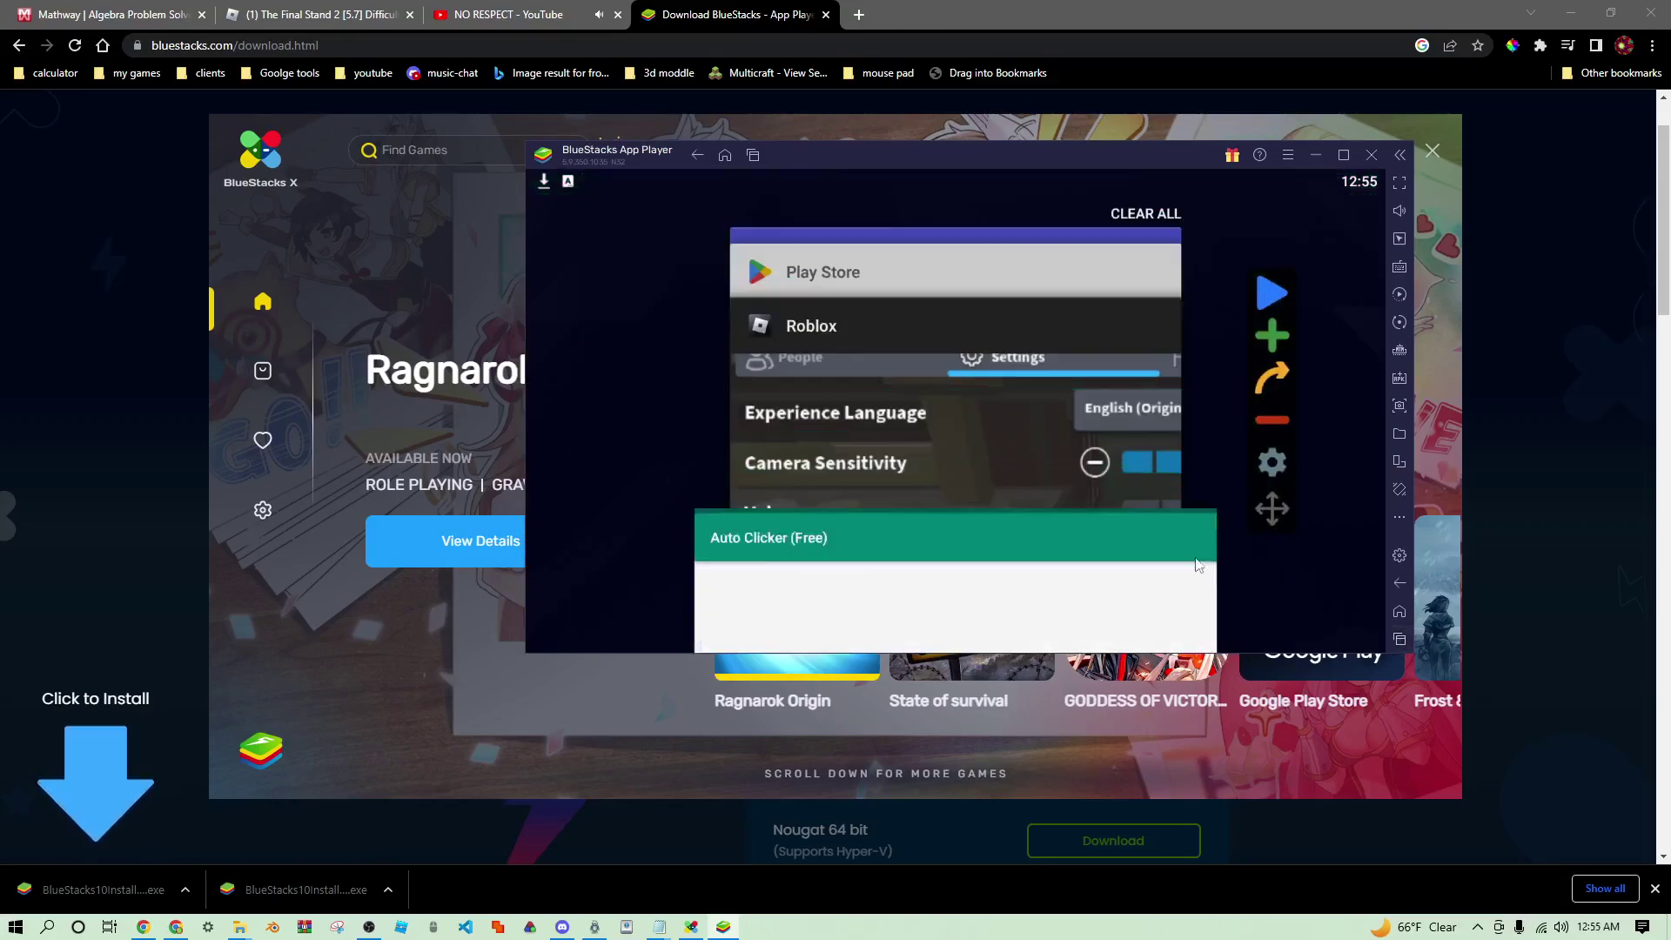
pyautogui.click(907, 365)
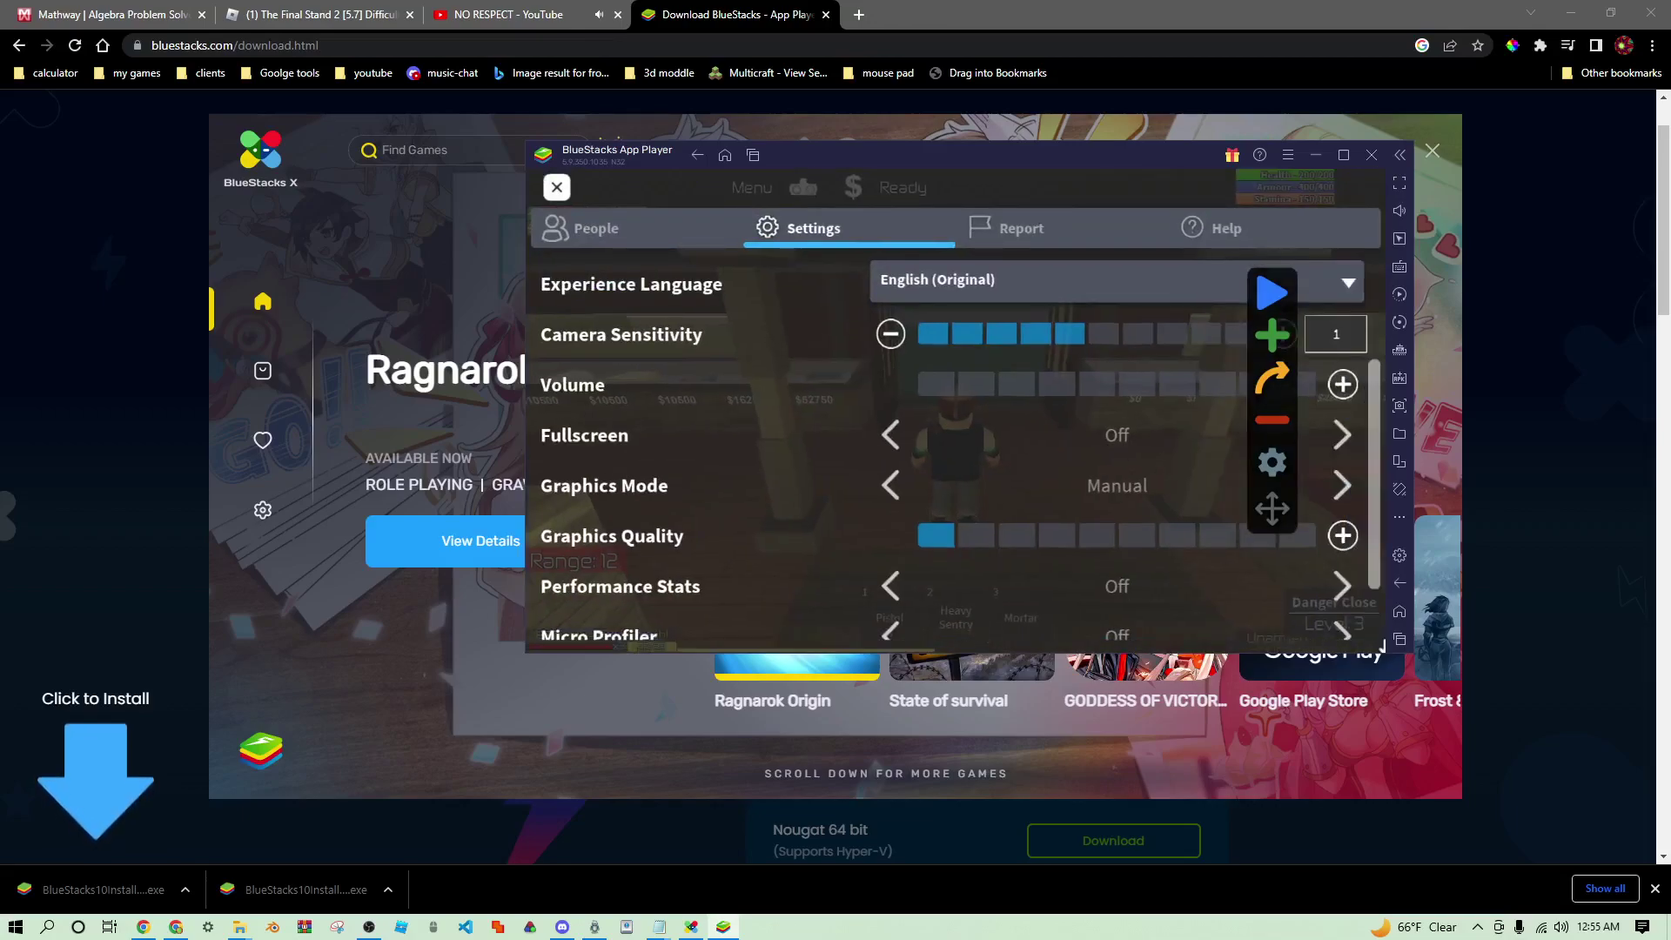
pyautogui.scroll(-1, 1018, 485)
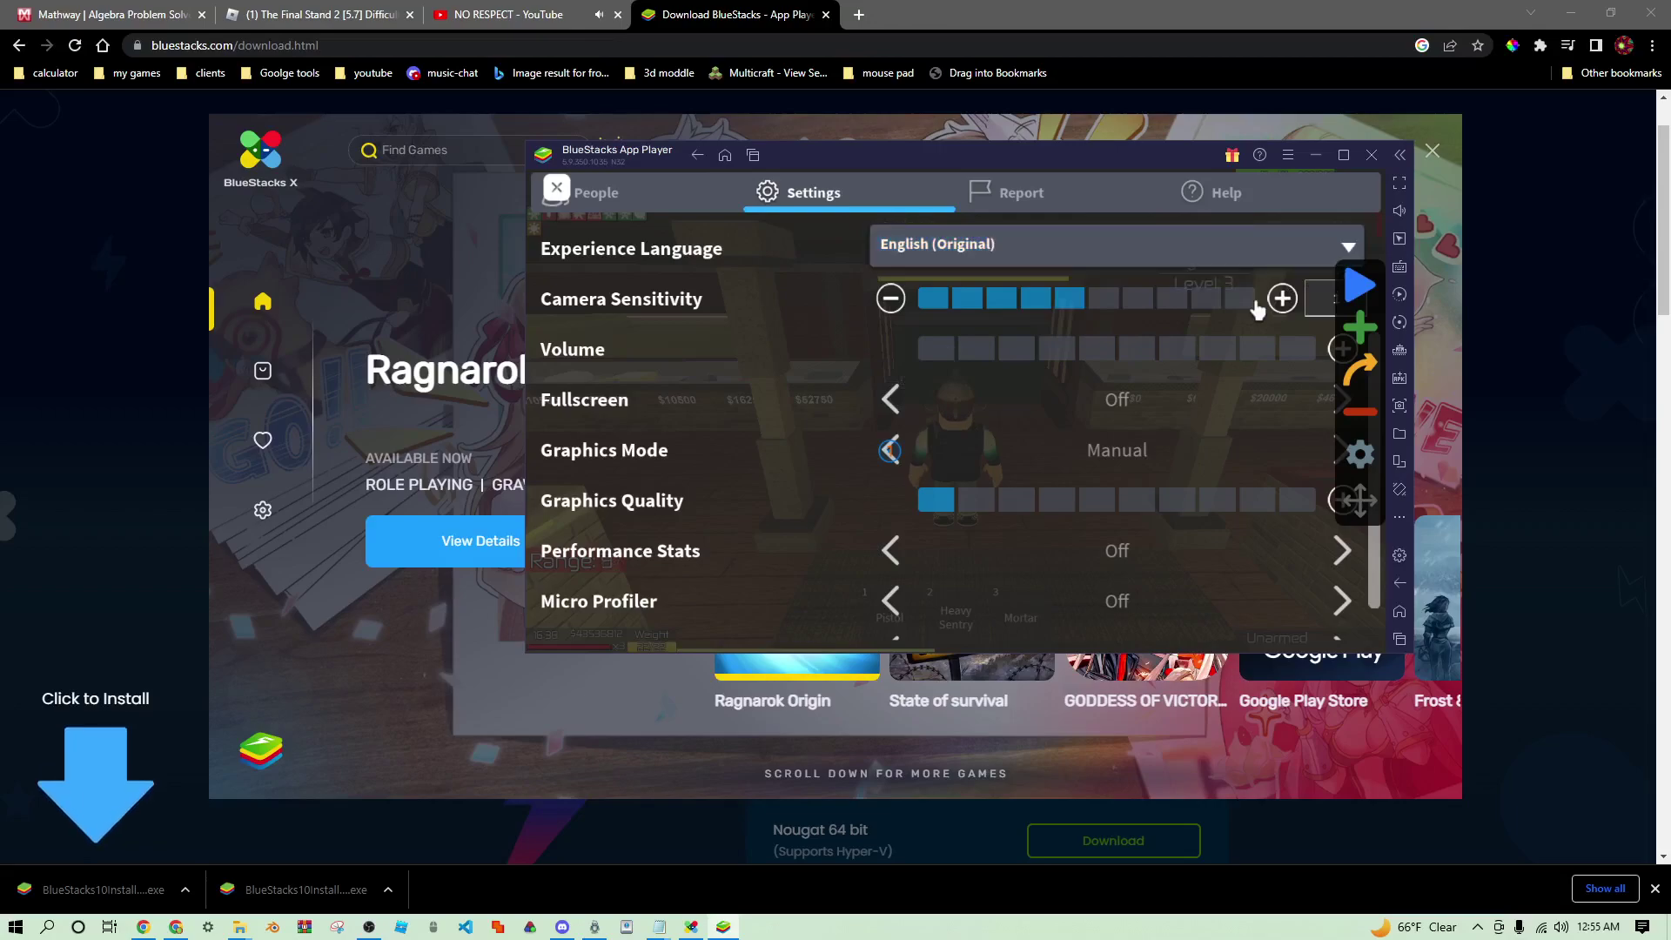
pyautogui.click(890, 450)
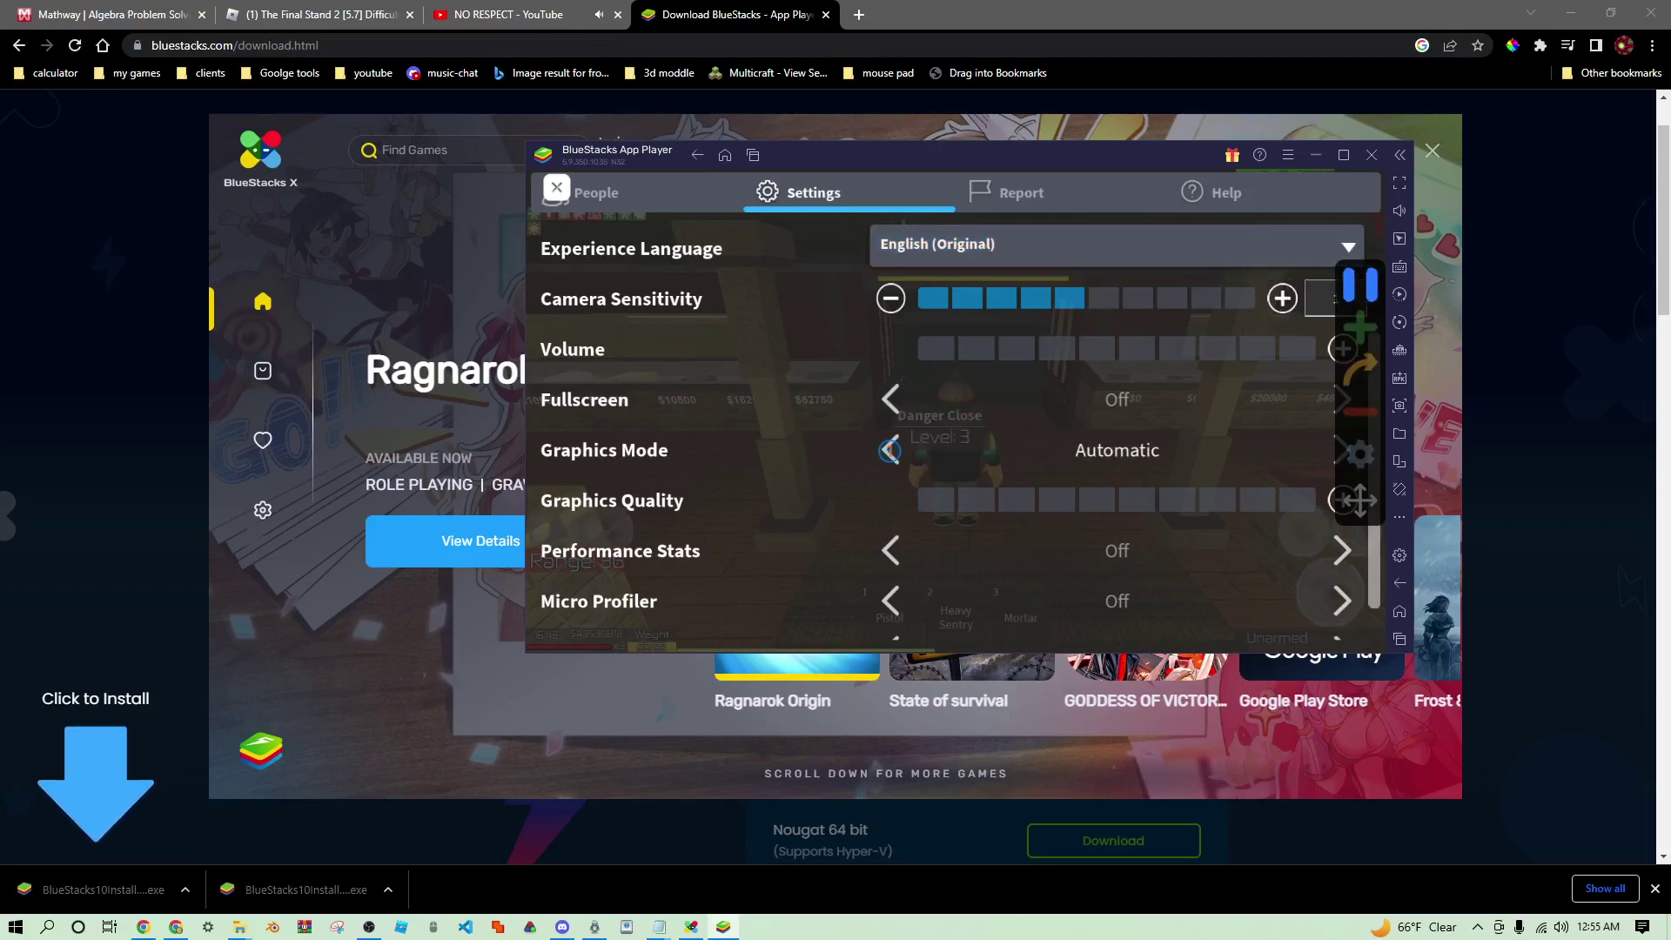
pyautogui.click(890, 450)
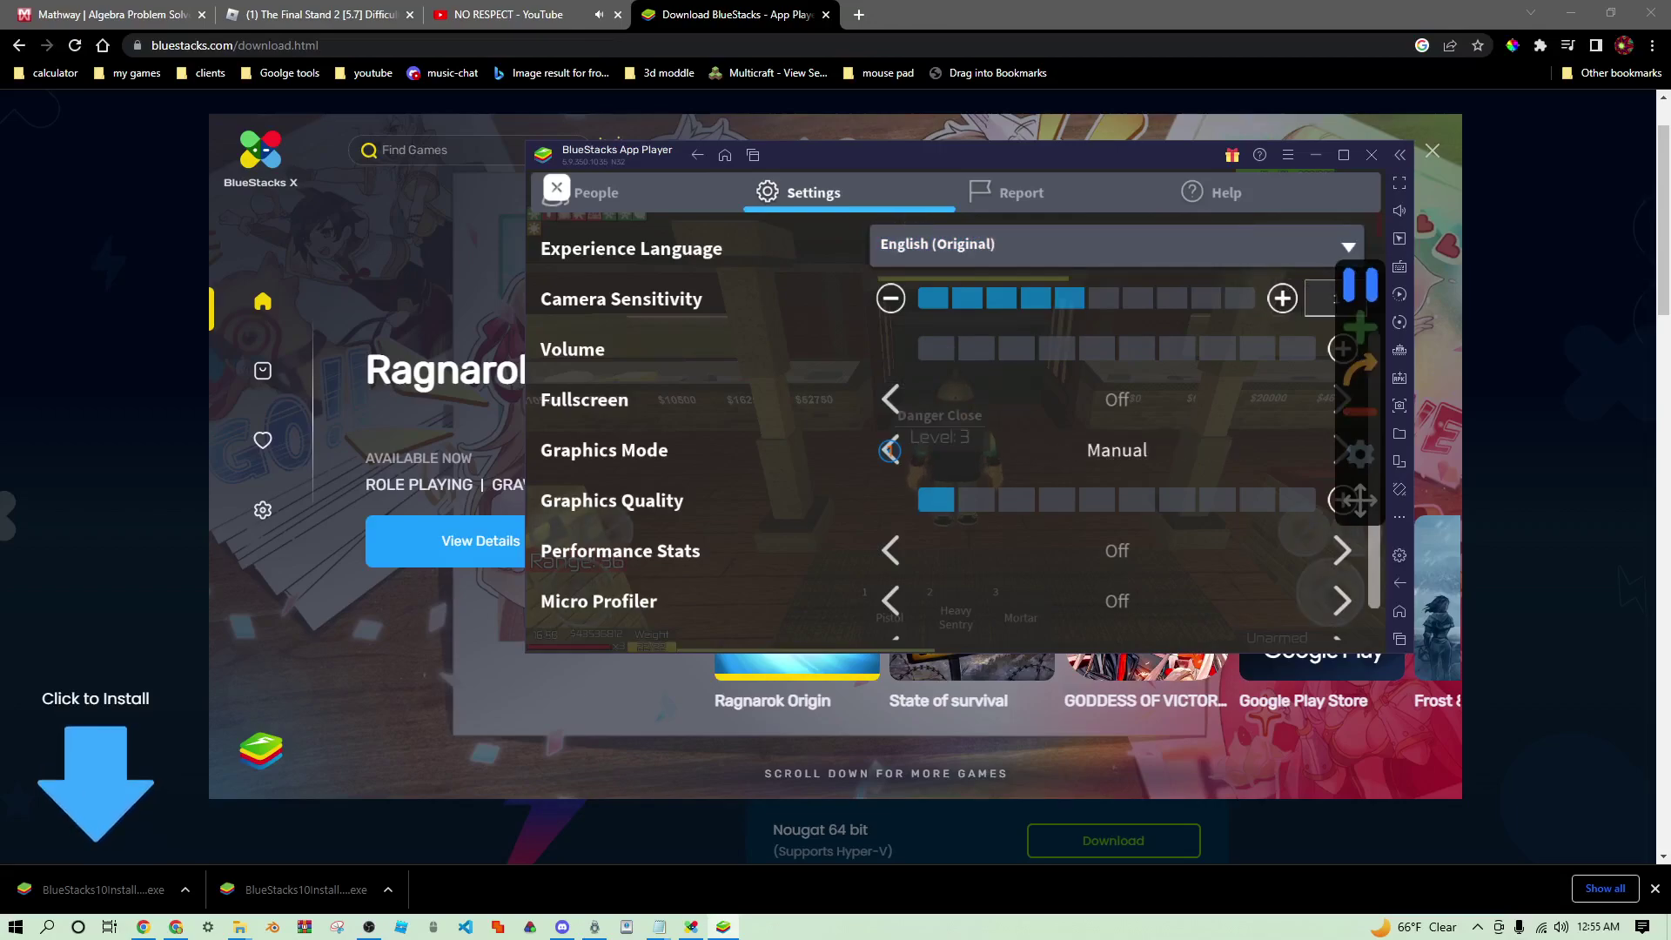
pyautogui.click(889, 450)
pyautogui.click(889, 450)
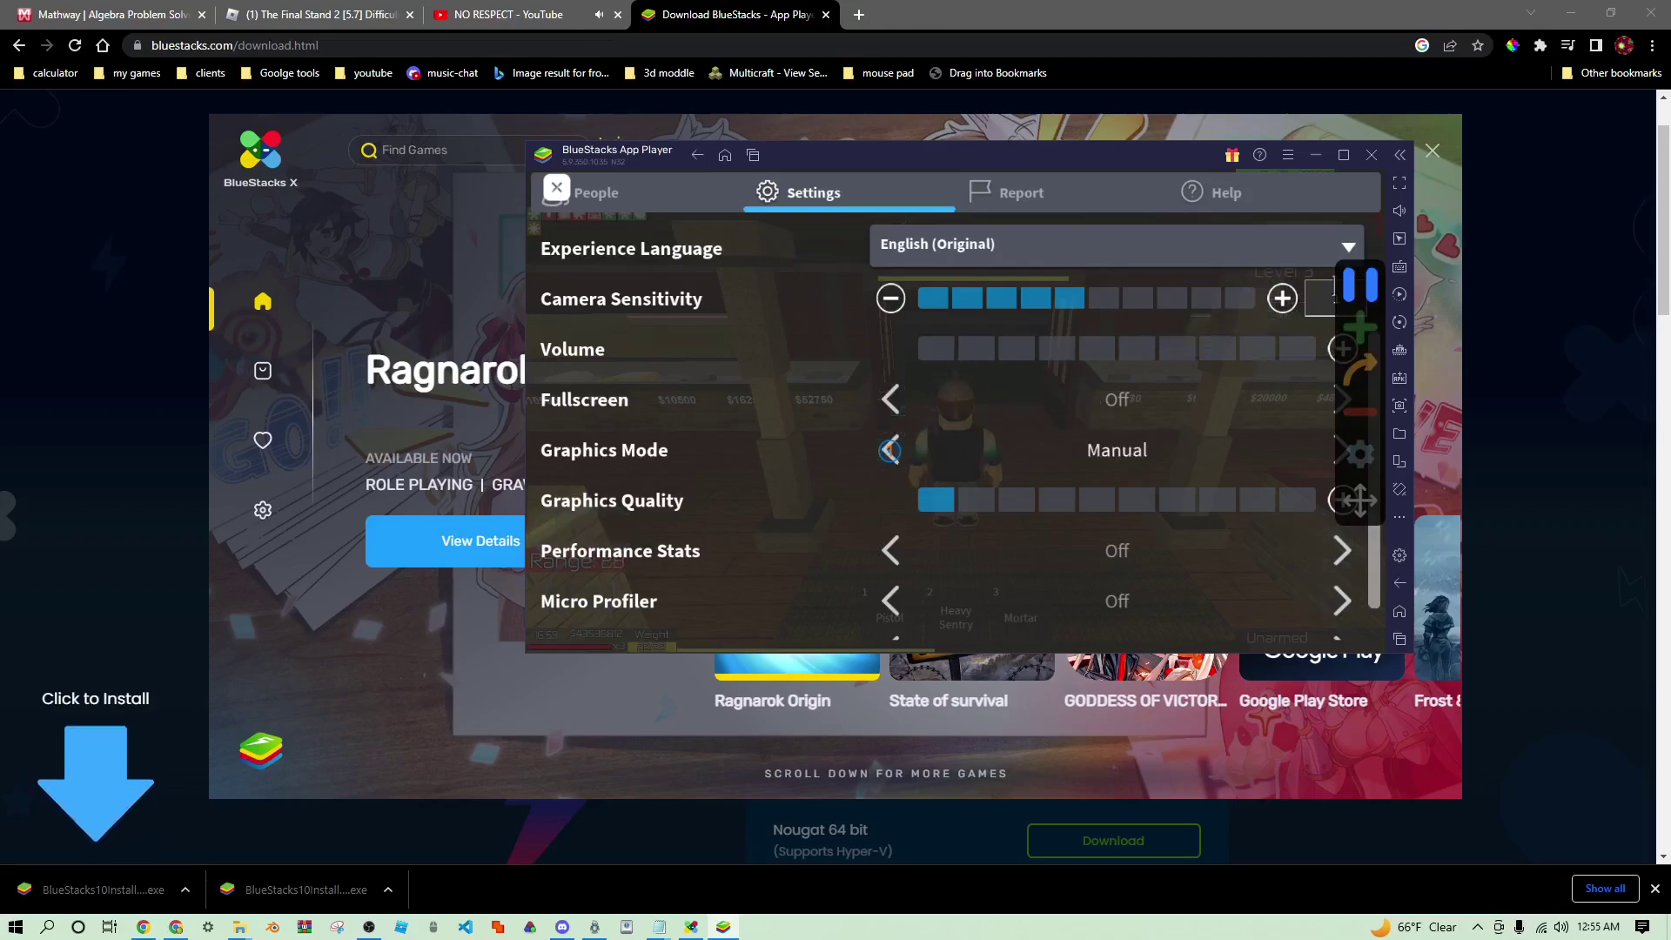
pyautogui.click(890, 450)
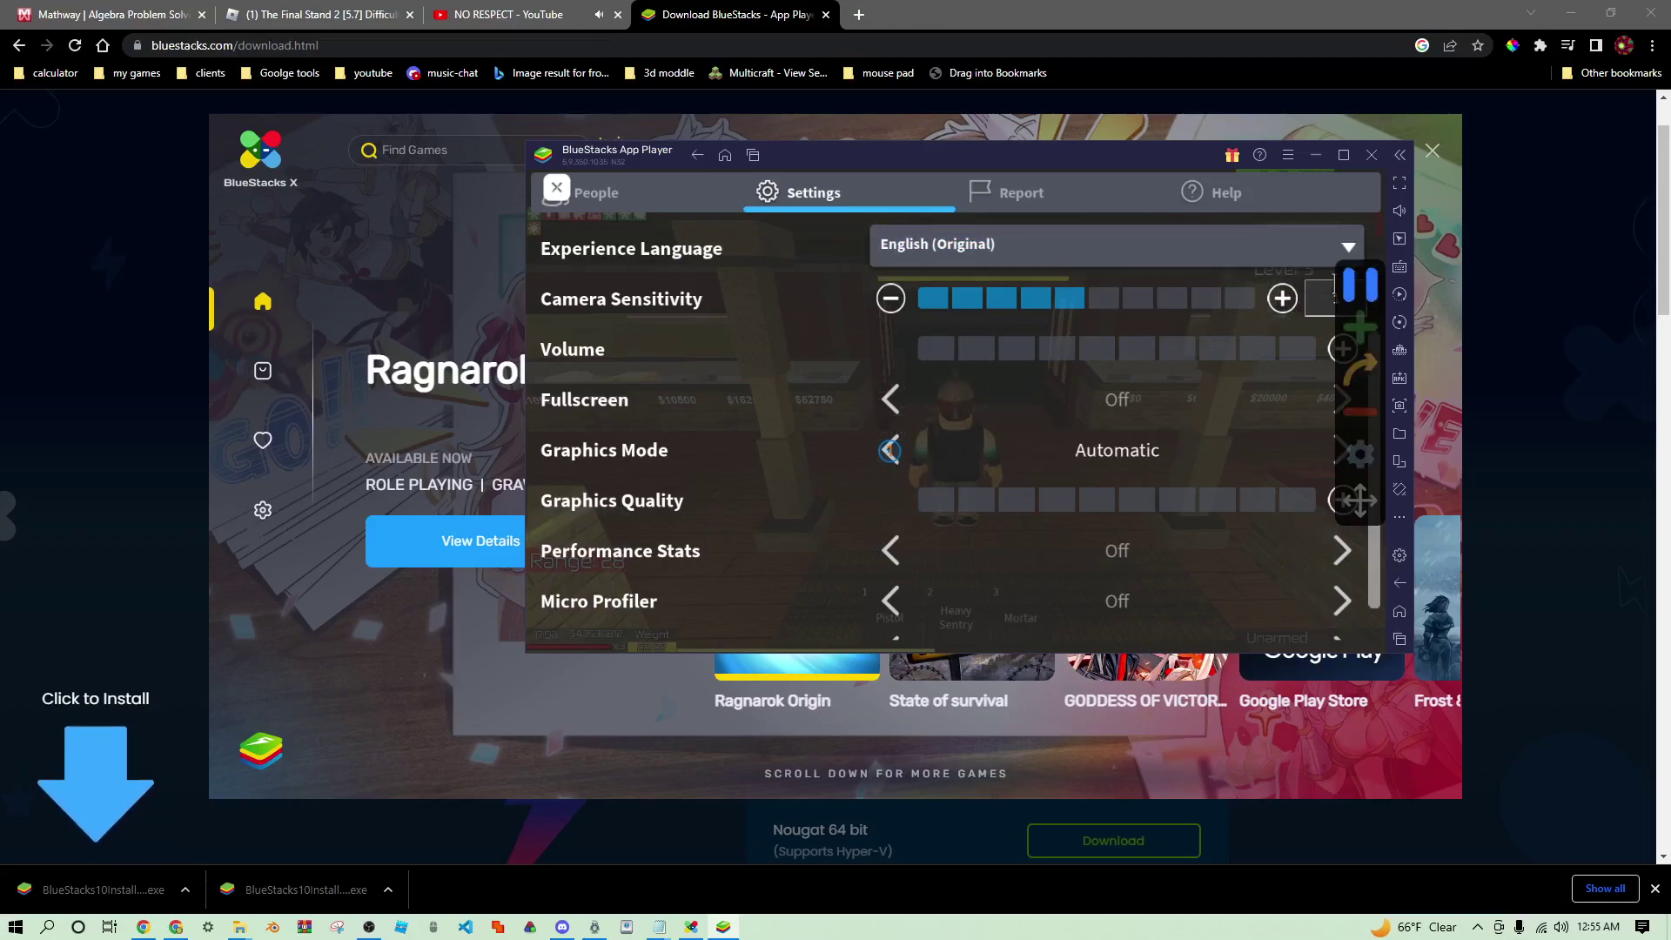
pyautogui.click(890, 450)
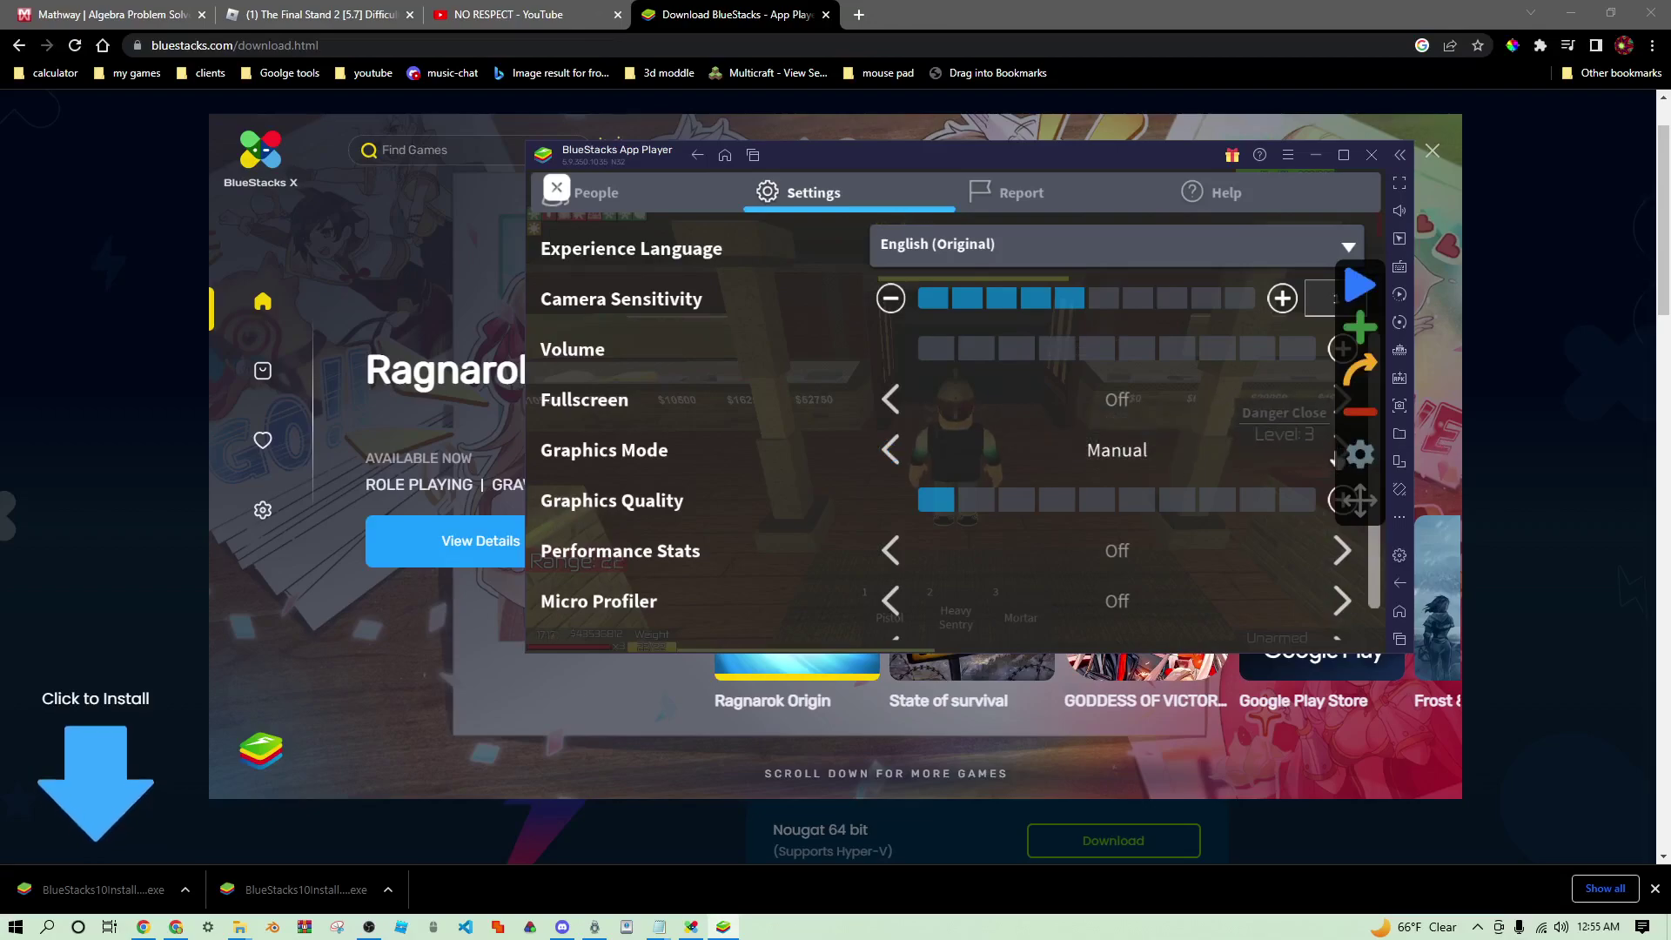
# Step: Inspect the number-of-cycles stop condition in the Auto Clicker configuration settings and close the dialog
pyautogui.click(950, 412)
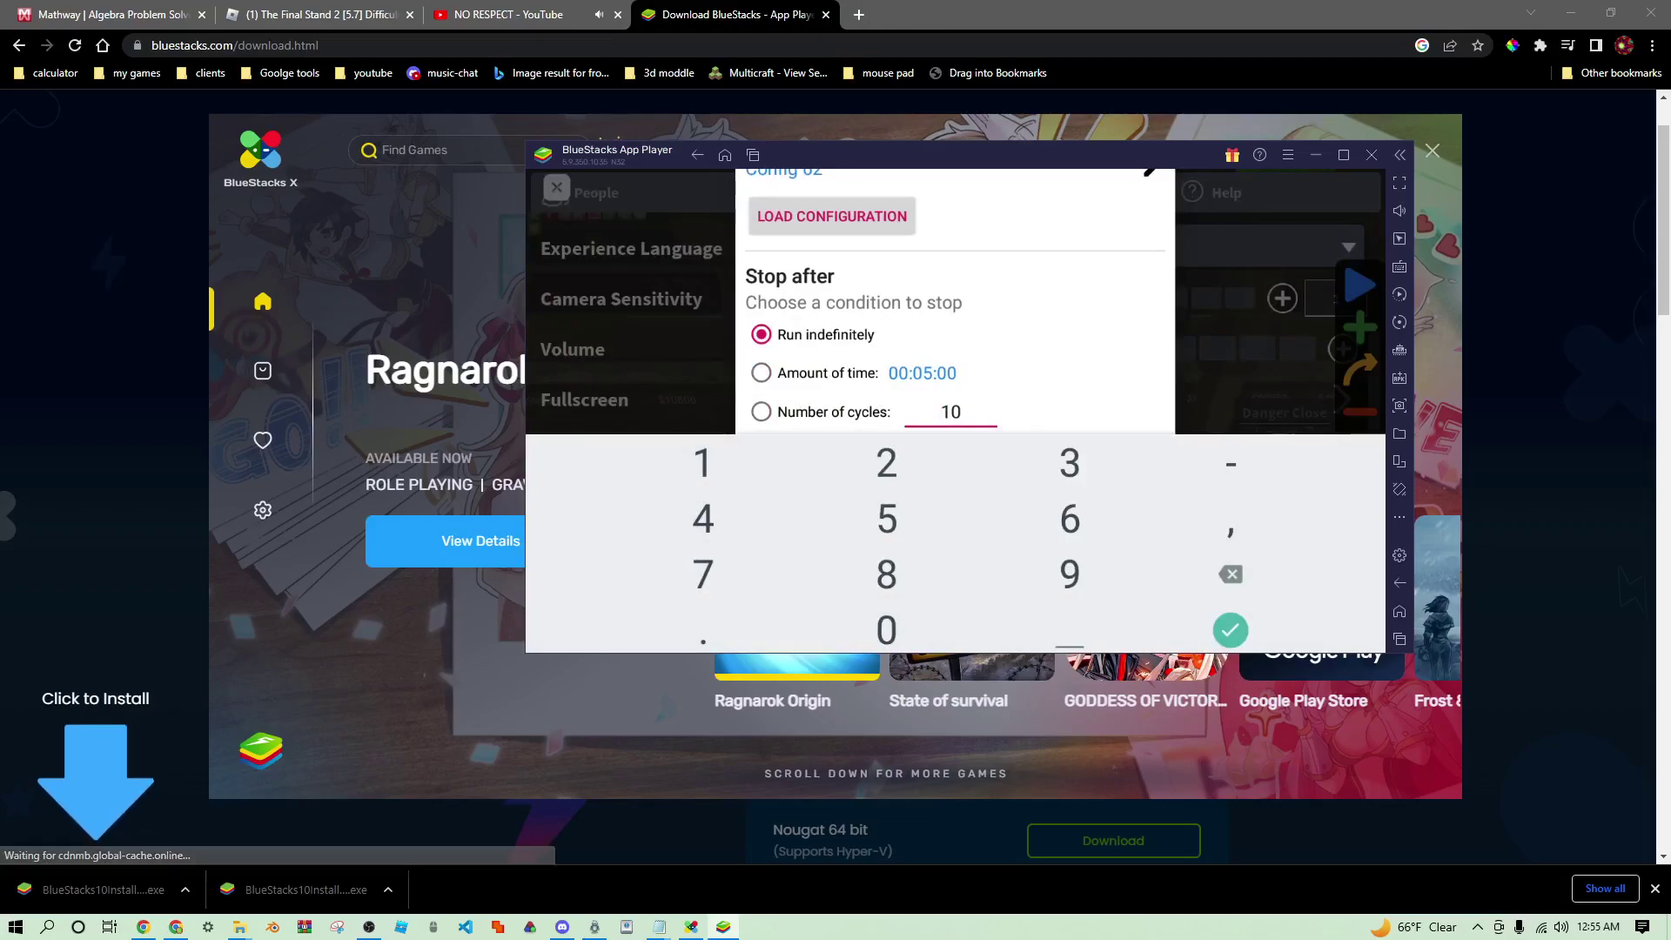
pyautogui.press('Escape')
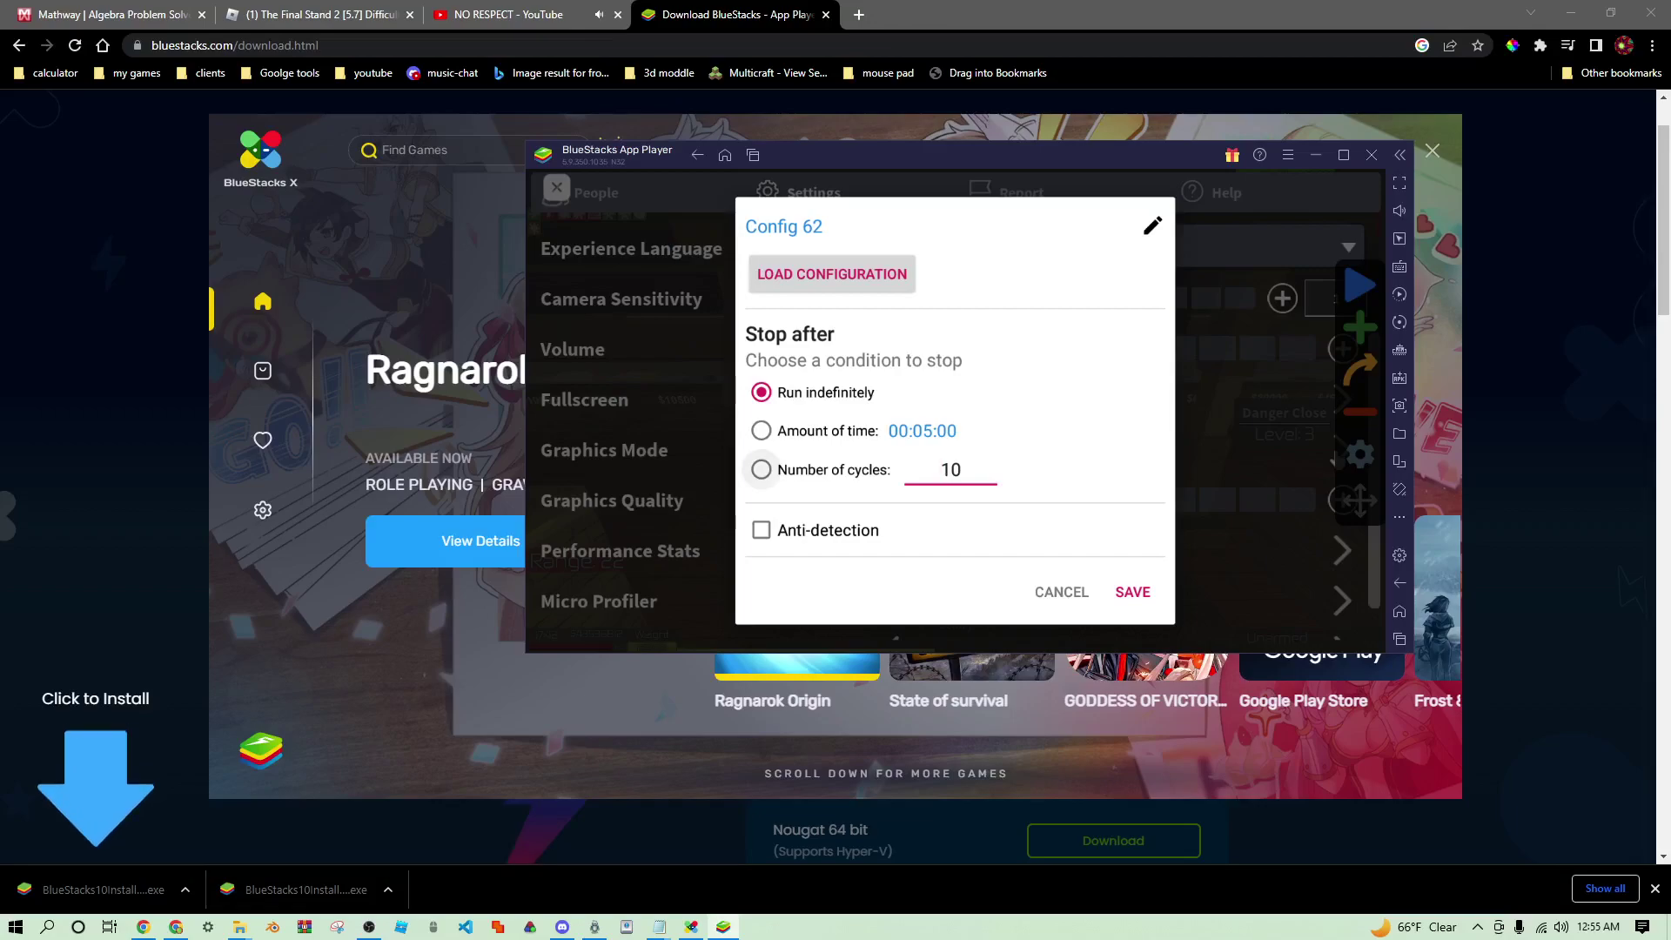
pyautogui.press('Escape')
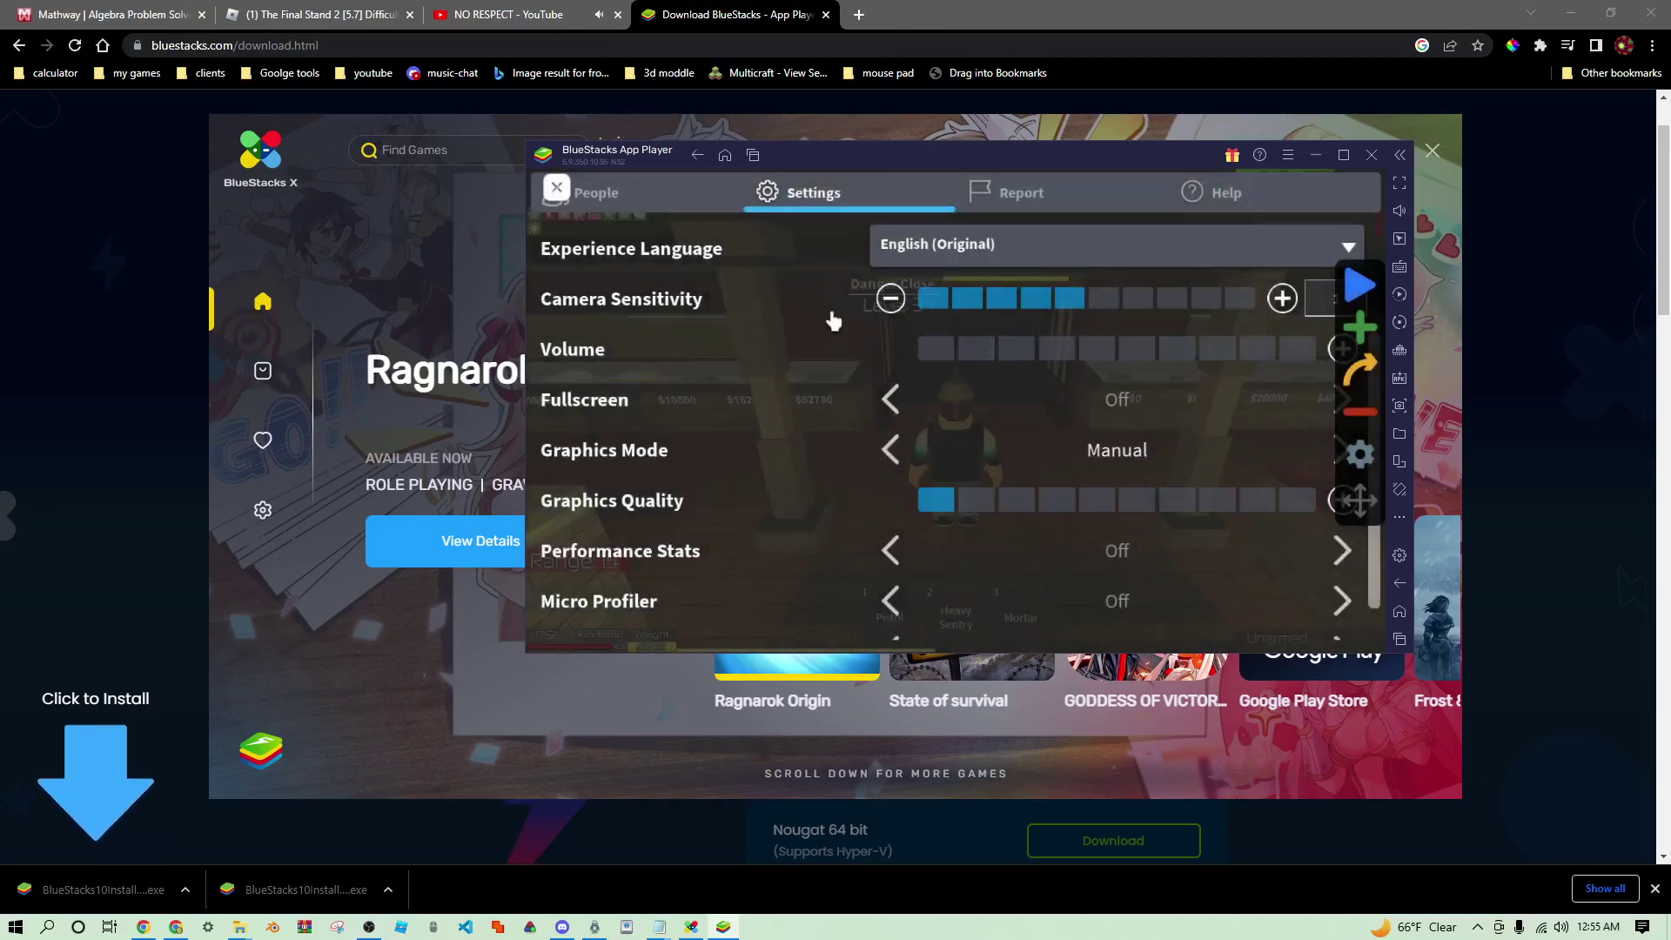
# Step: Leave the Roblox settings for the game and reopen them to review the camera and graphics options
pyautogui.click(558, 190)
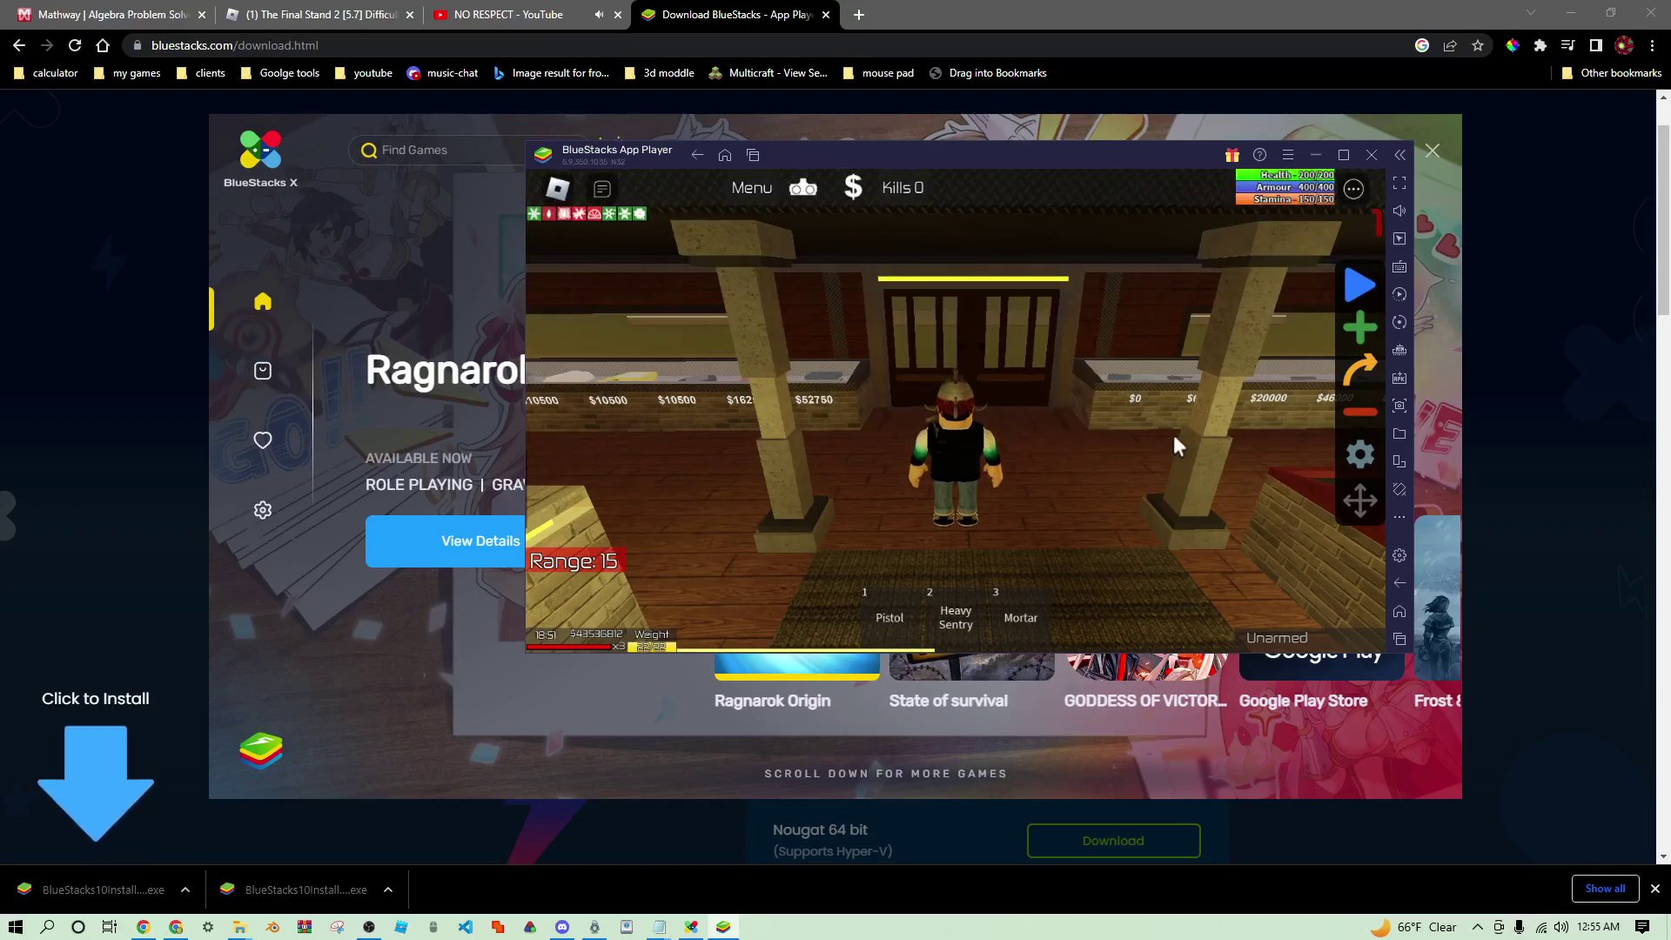
pyautogui.press('s')
pyautogui.press('Escape')
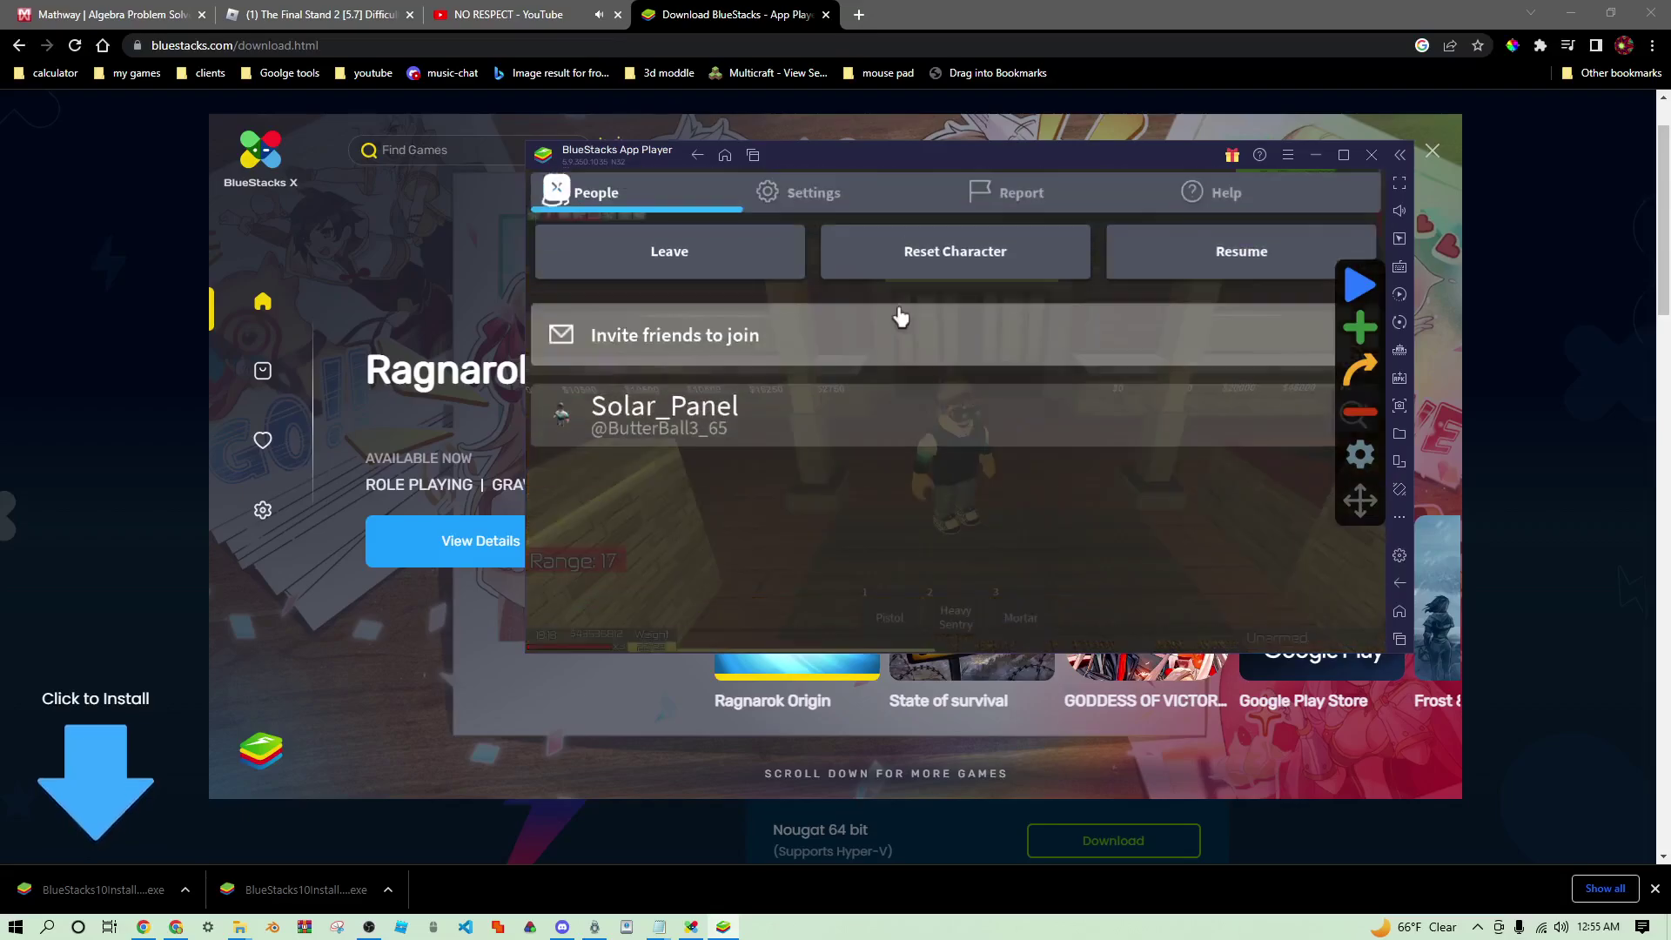
pyautogui.click(814, 192)
pyautogui.scroll(-4, 930, 499)
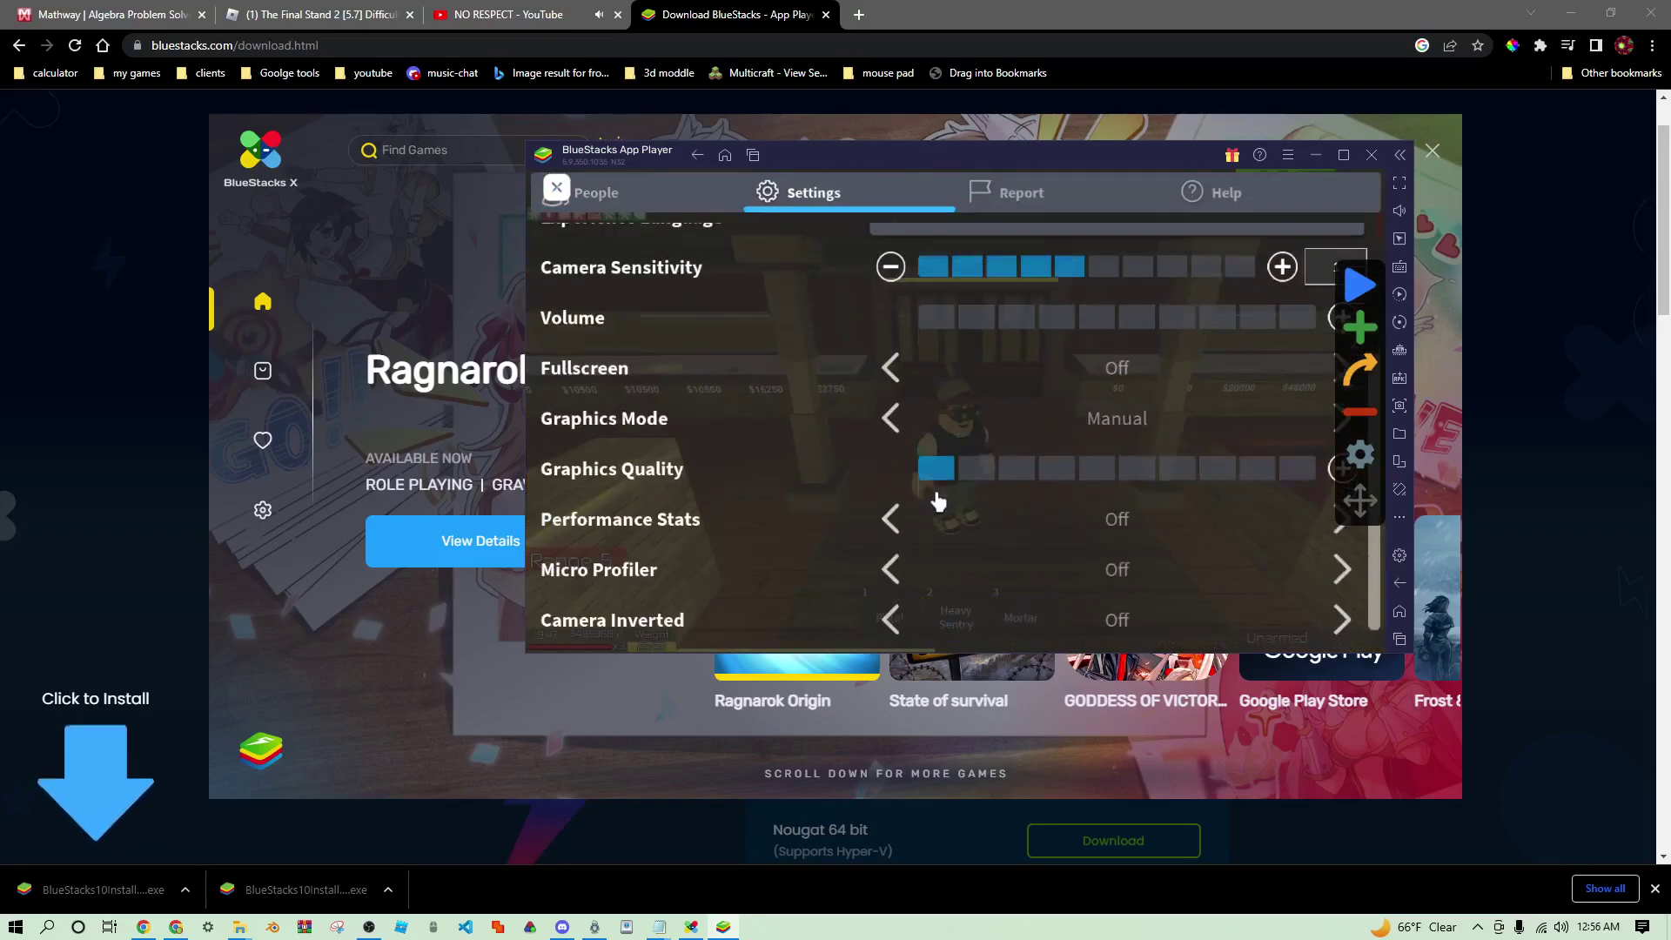
pyautogui.scroll(3, 934, 491)
pyautogui.scroll(-3, 997, 538)
# Step: Move the floating control bar within the Roblox settings and lower the camera sensitivity to 0.67999
pyautogui.moveTo(997, 463)
pyautogui.mouseDown()
pyautogui.moveTo(1224, 467)
pyautogui.moveTo(986, 492)
pyautogui.mouseUp()
pyautogui.scroll(4, 818, 455)
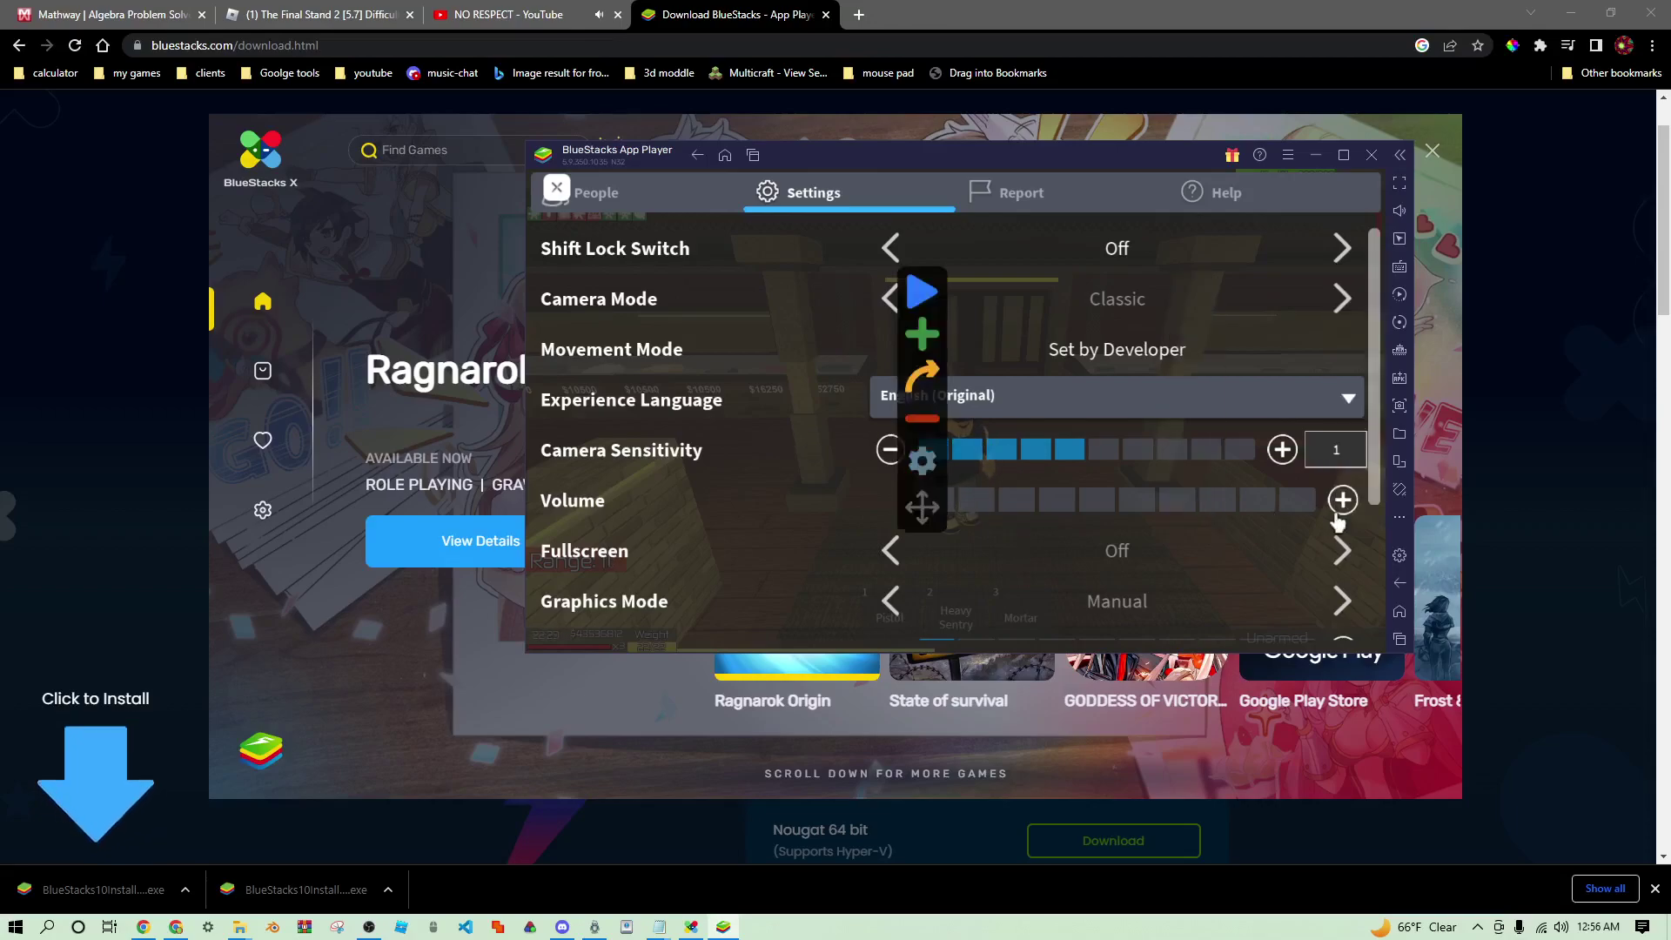
pyautogui.click(890, 456)
pyautogui.click(889, 457)
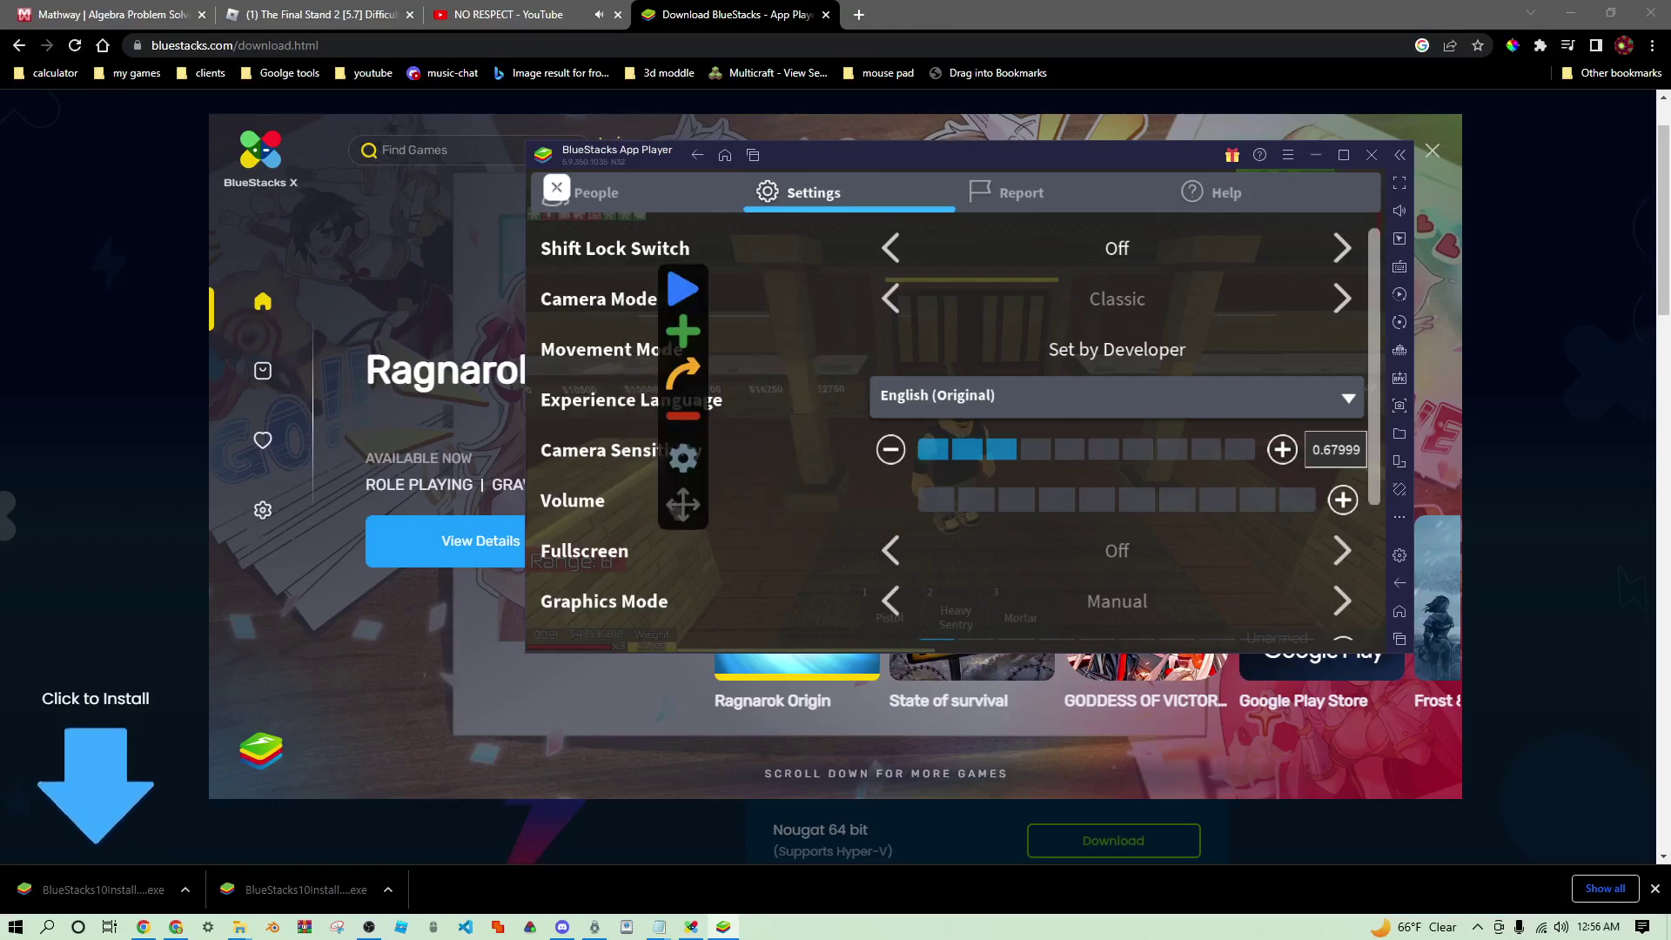
# Step: Switch to Discord, read the wave 30 setup notes down to the field of view, camera and graphics settings, and return to BlueStacks
pyautogui.click(562, 927)
pyautogui.scroll(2, 531, 664)
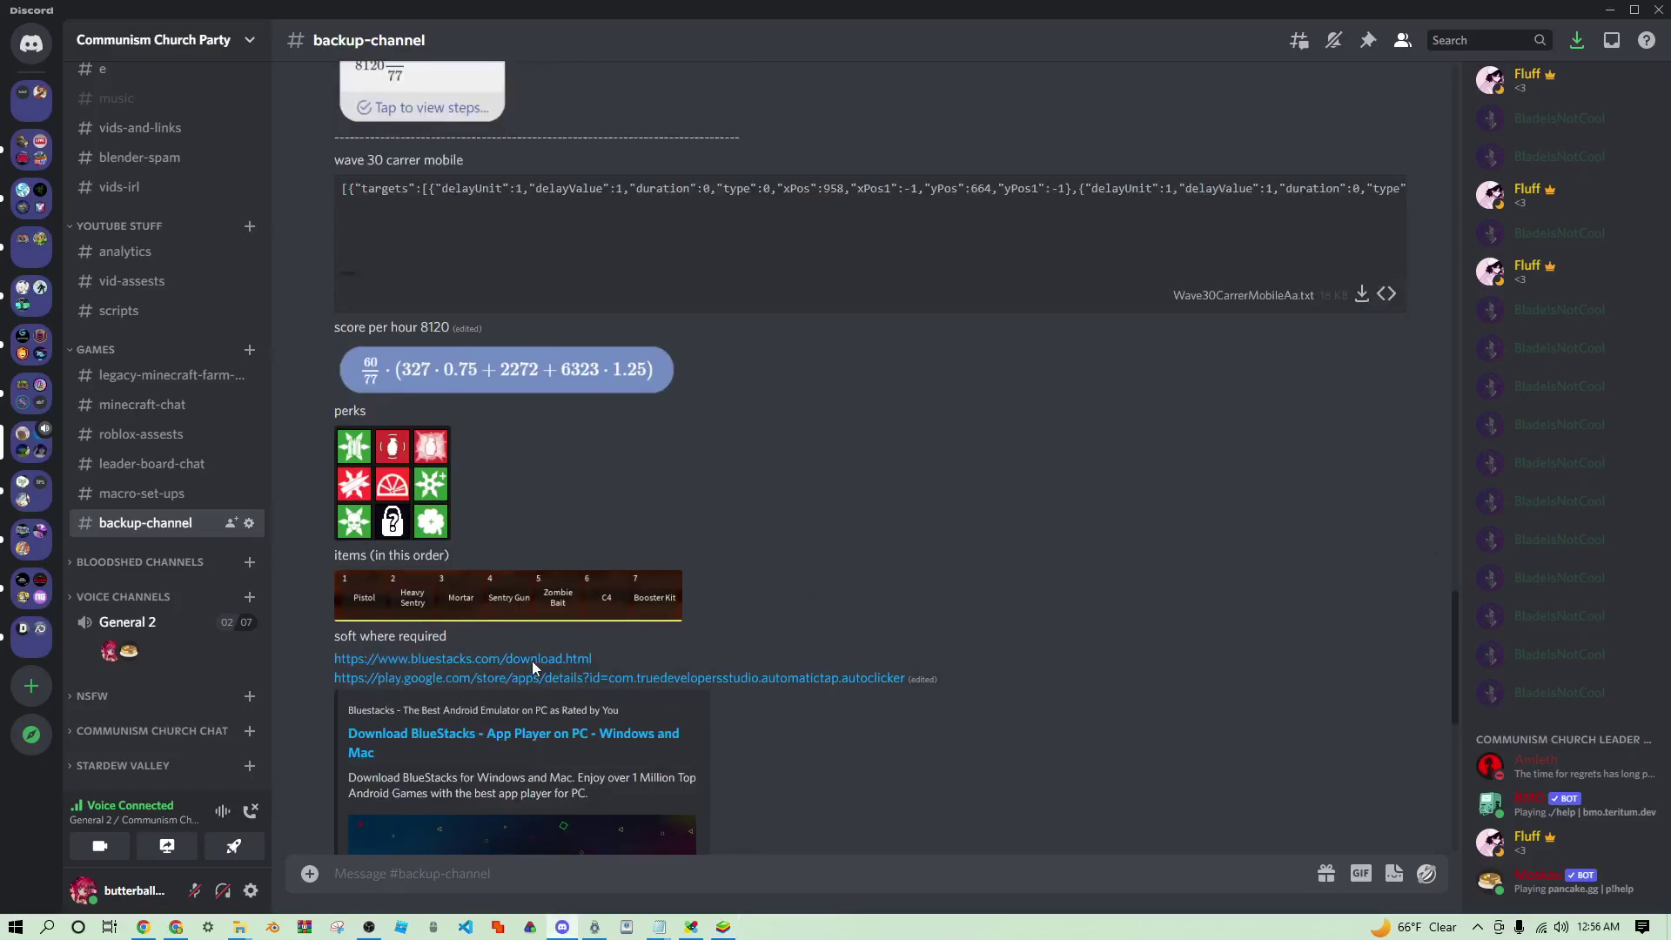
pyautogui.scroll(-9, 531, 657)
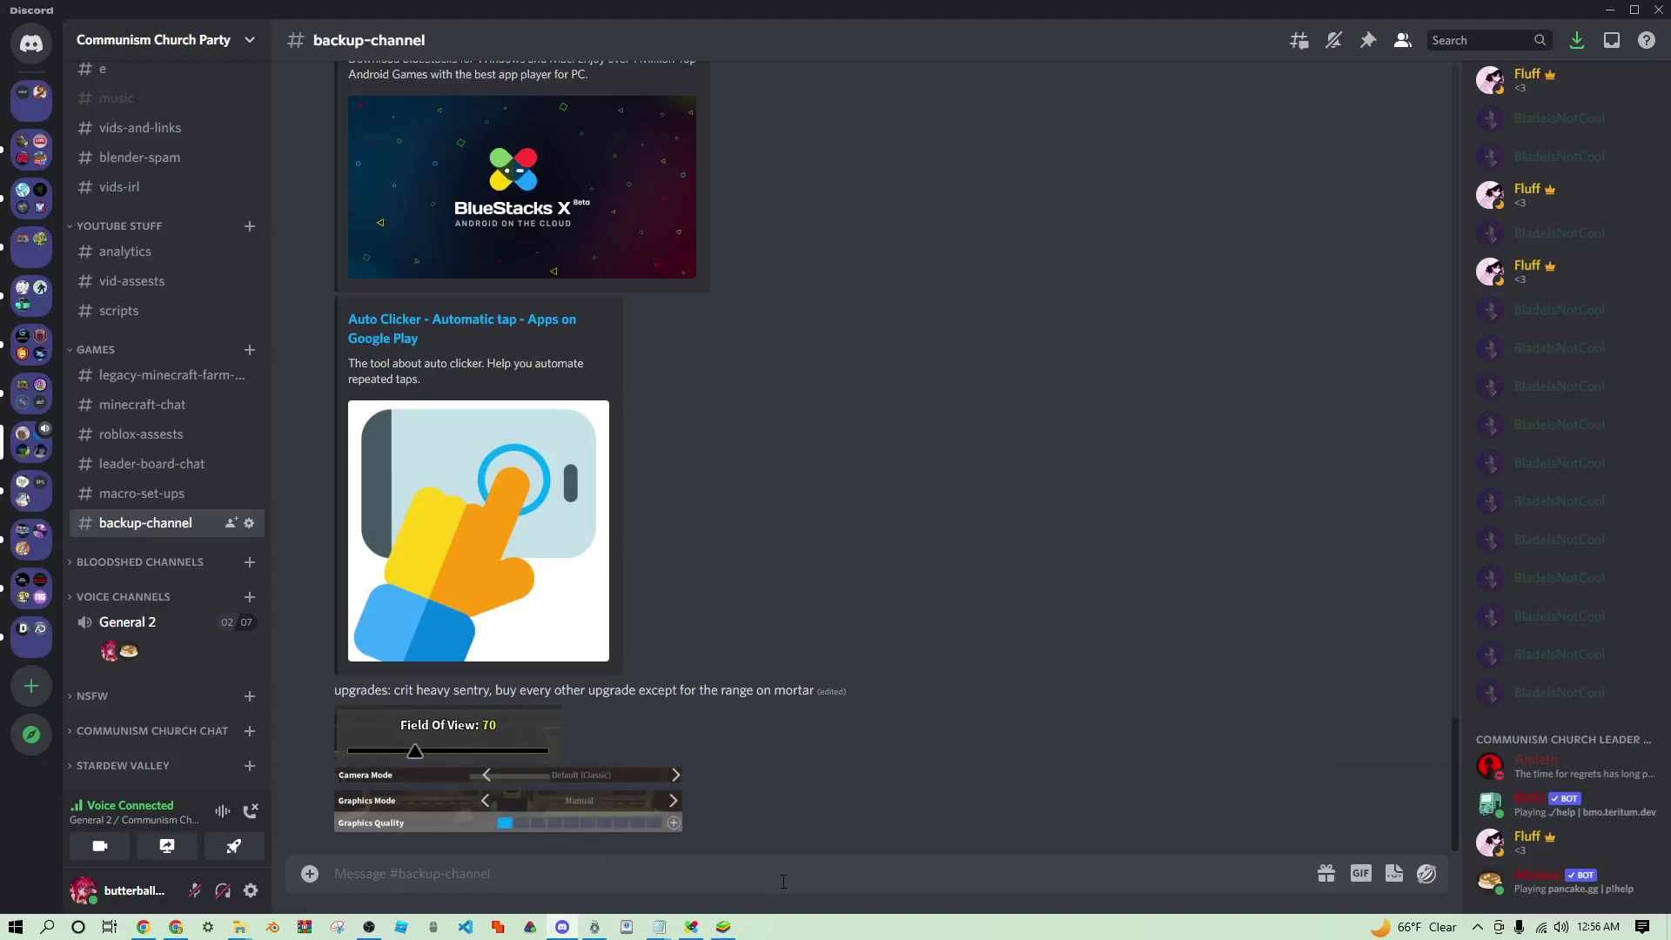
pyautogui.click(724, 927)
pyautogui.rightClick(724, 927)
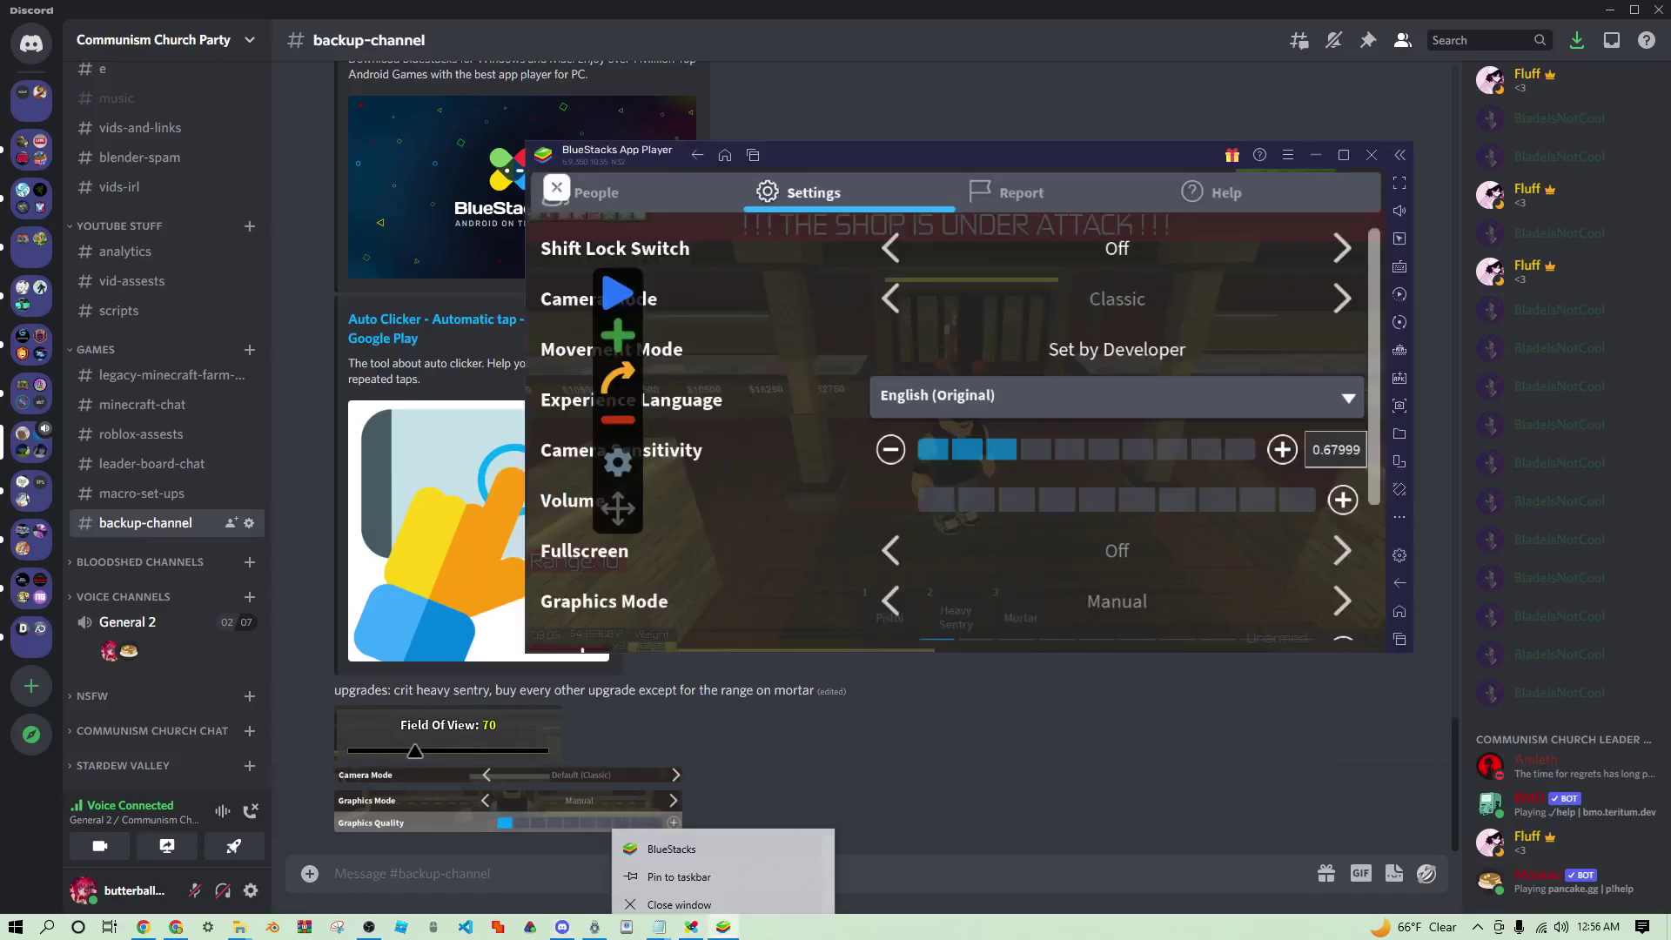
pyautogui.click(719, 374)
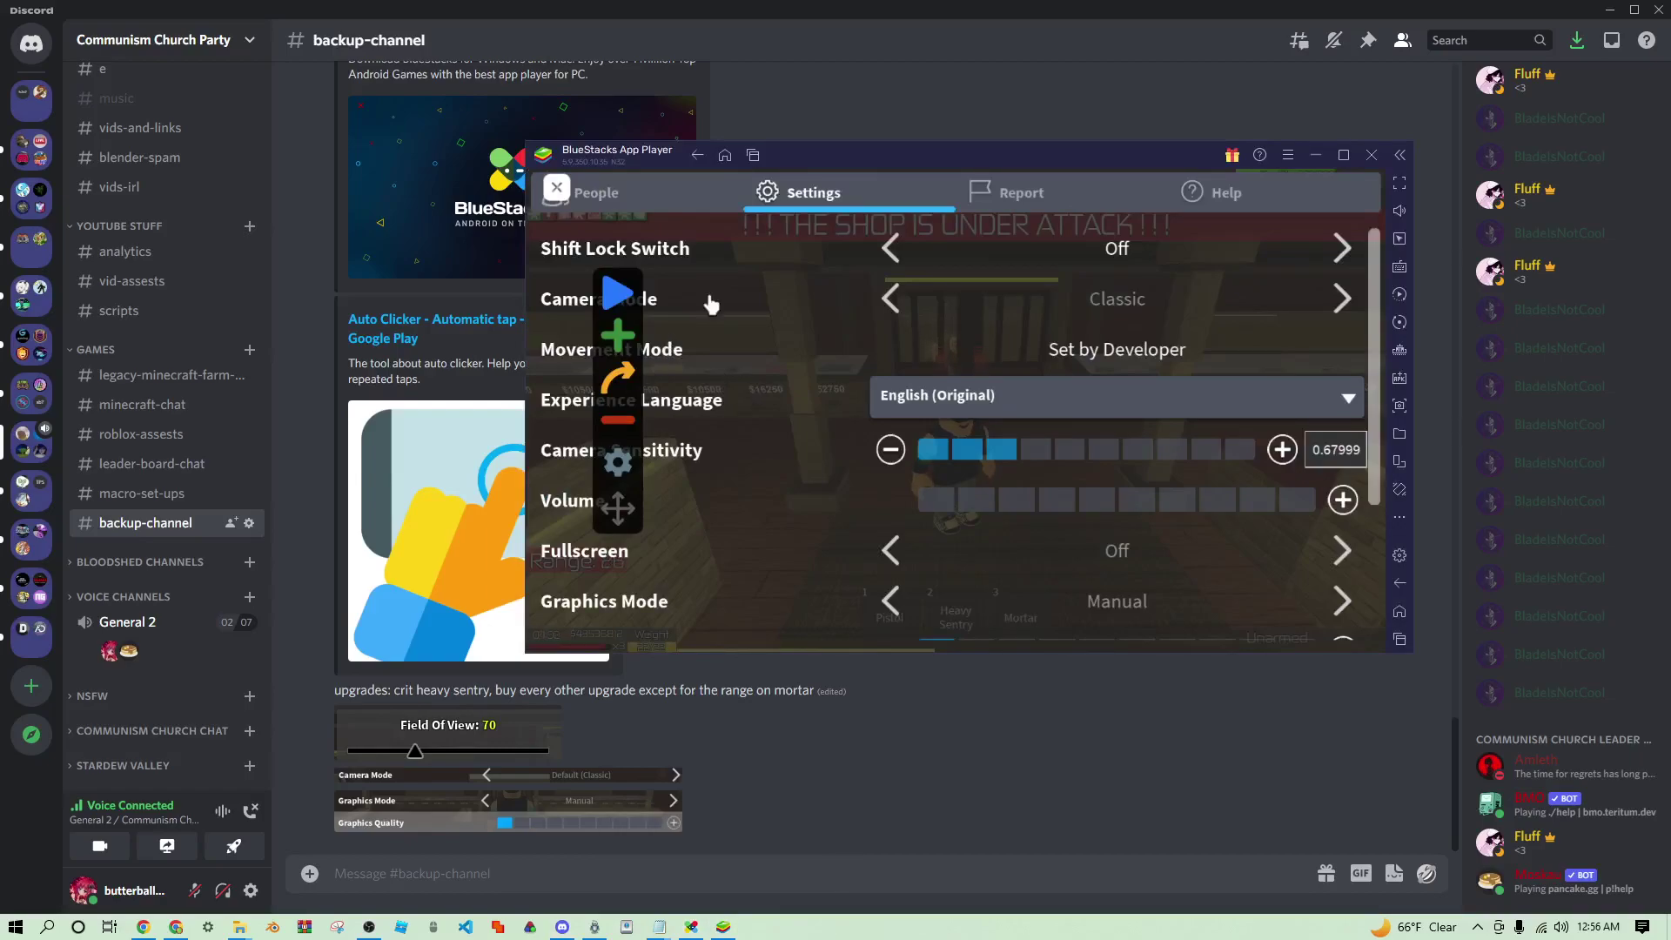
# Step: Add an Auto Clicker target on the Camera Mode arrow and run it, leaving the camera mode on Classic
pyautogui.scroll(-3, 746, 393)
pyautogui.scroll(3, 783, 365)
pyautogui.click(923, 402)
pyautogui.click(889, 301)
pyautogui.click(618, 335)
pyautogui.click(644, 422)
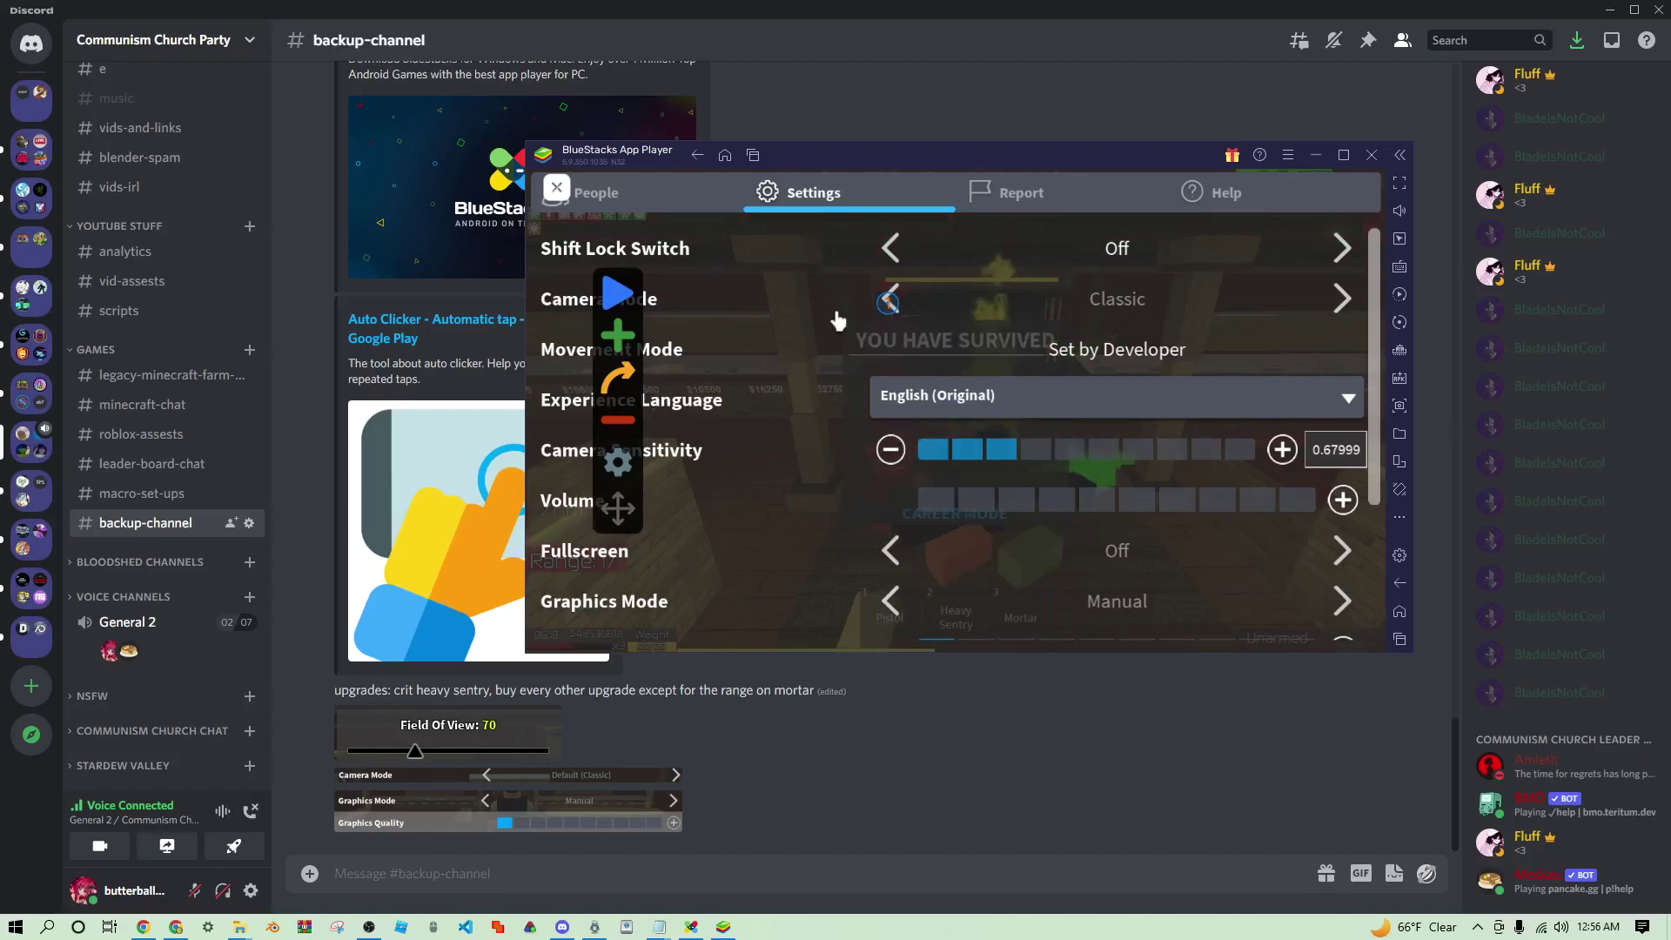
pyautogui.click(619, 295)
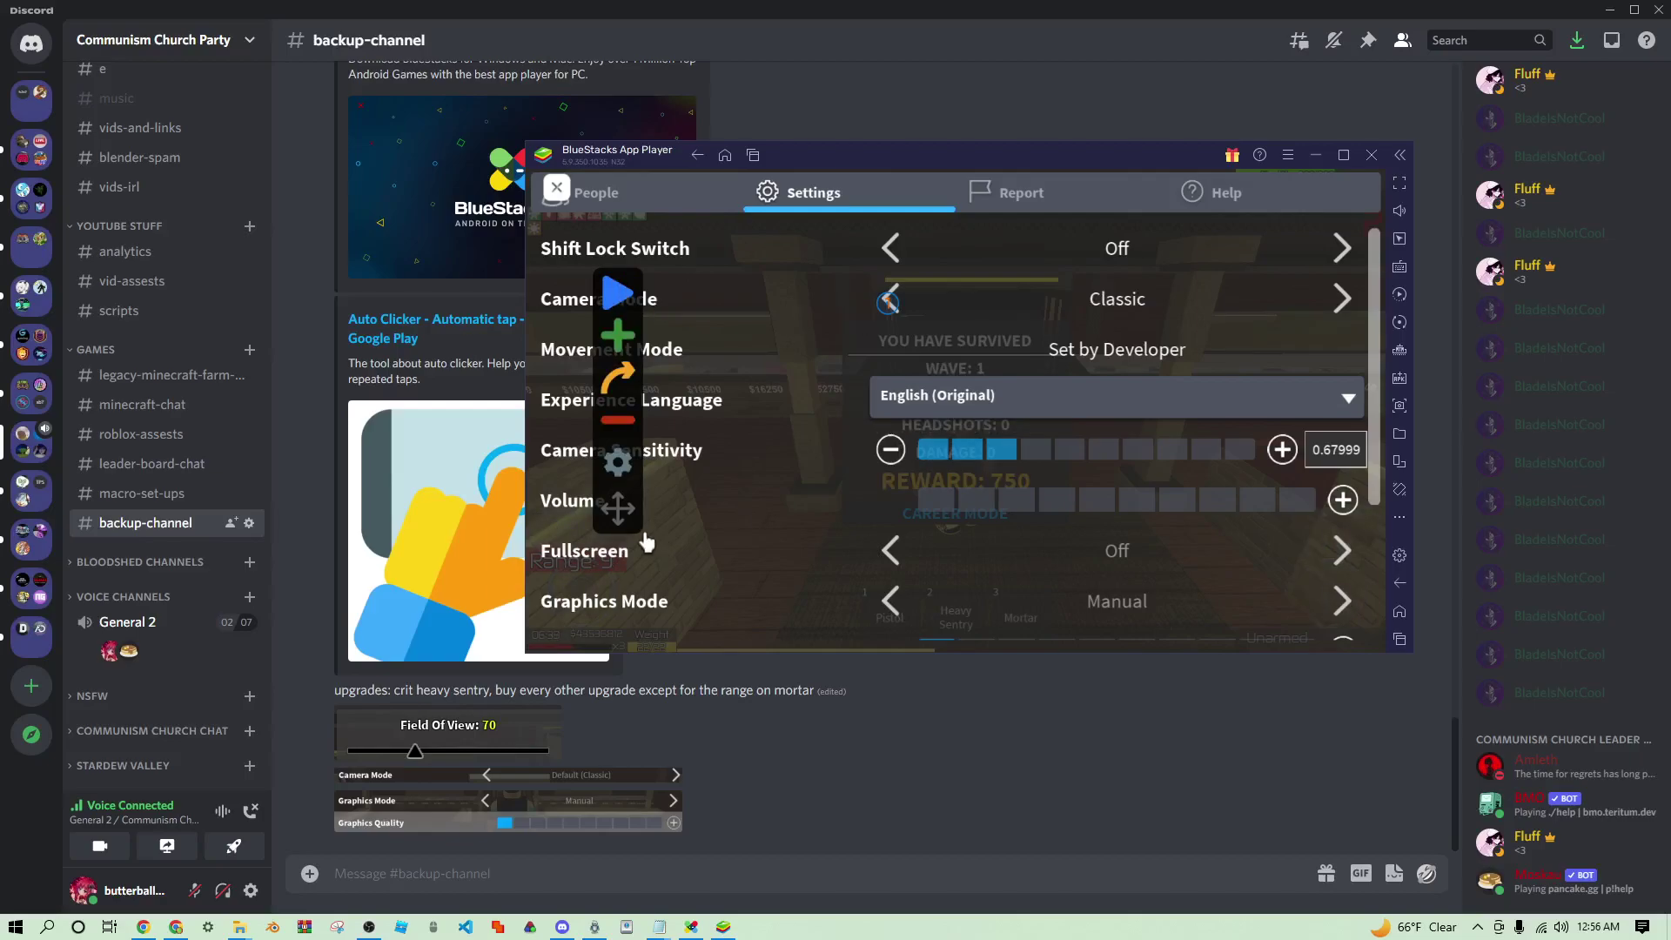
# Step: Move the floating control bar to the far side of the emulator, remove the click target and close the bar
pyautogui.moveTo(619, 509); pyautogui.dragTo(1305, 484)
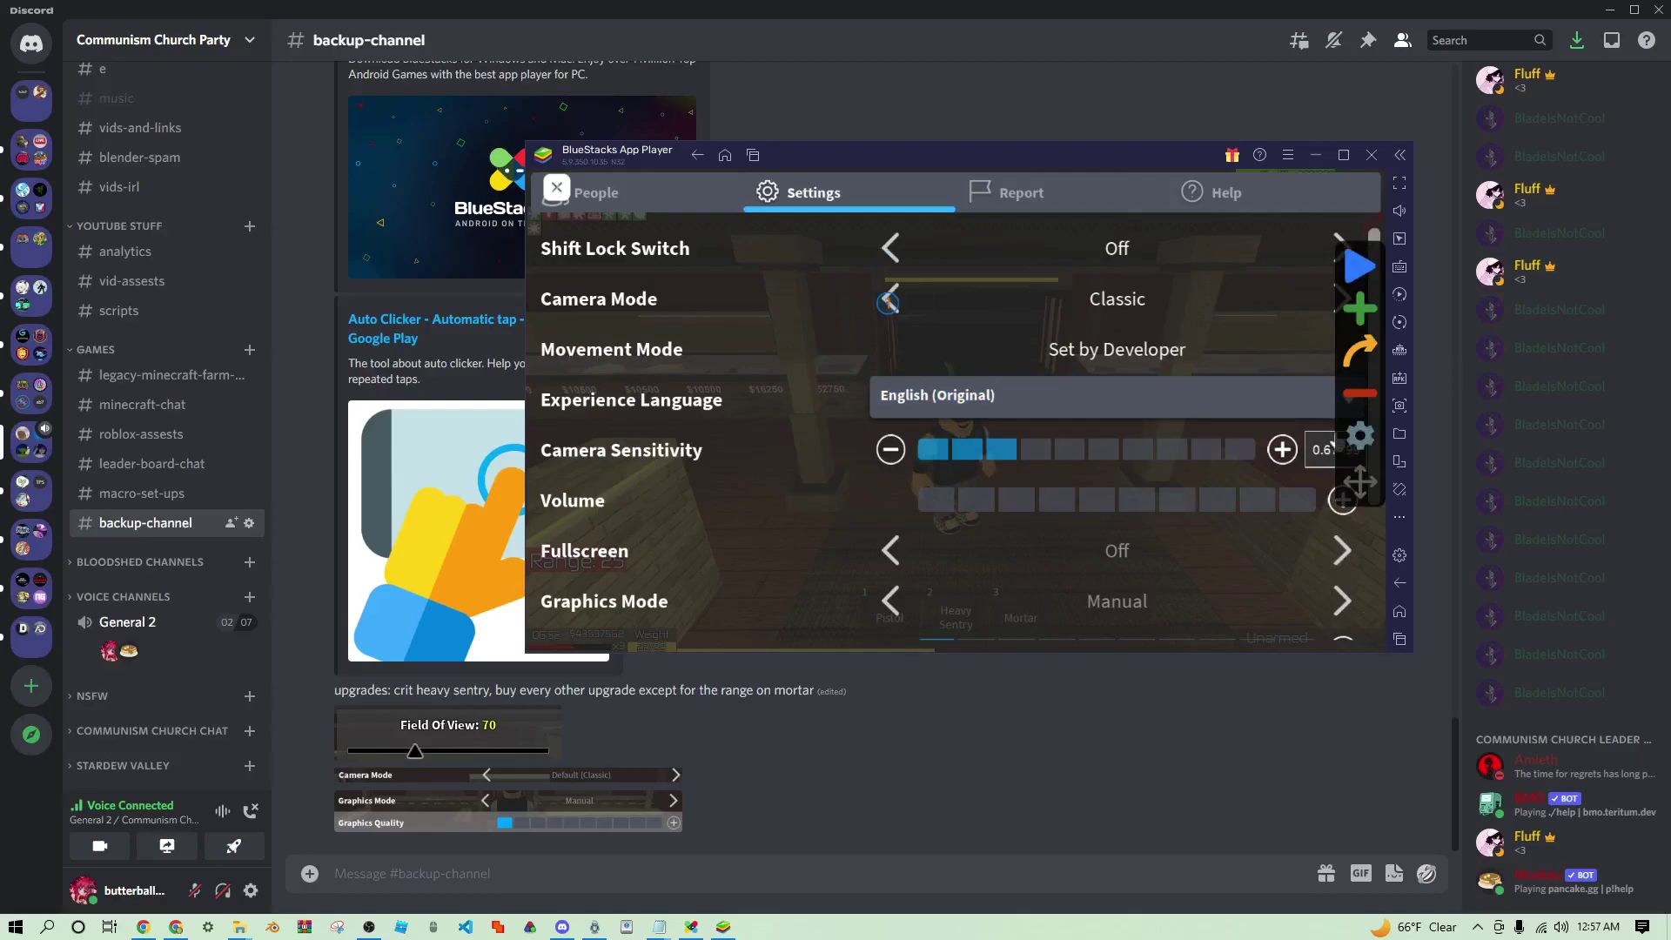
pyautogui.click(1349, 395)
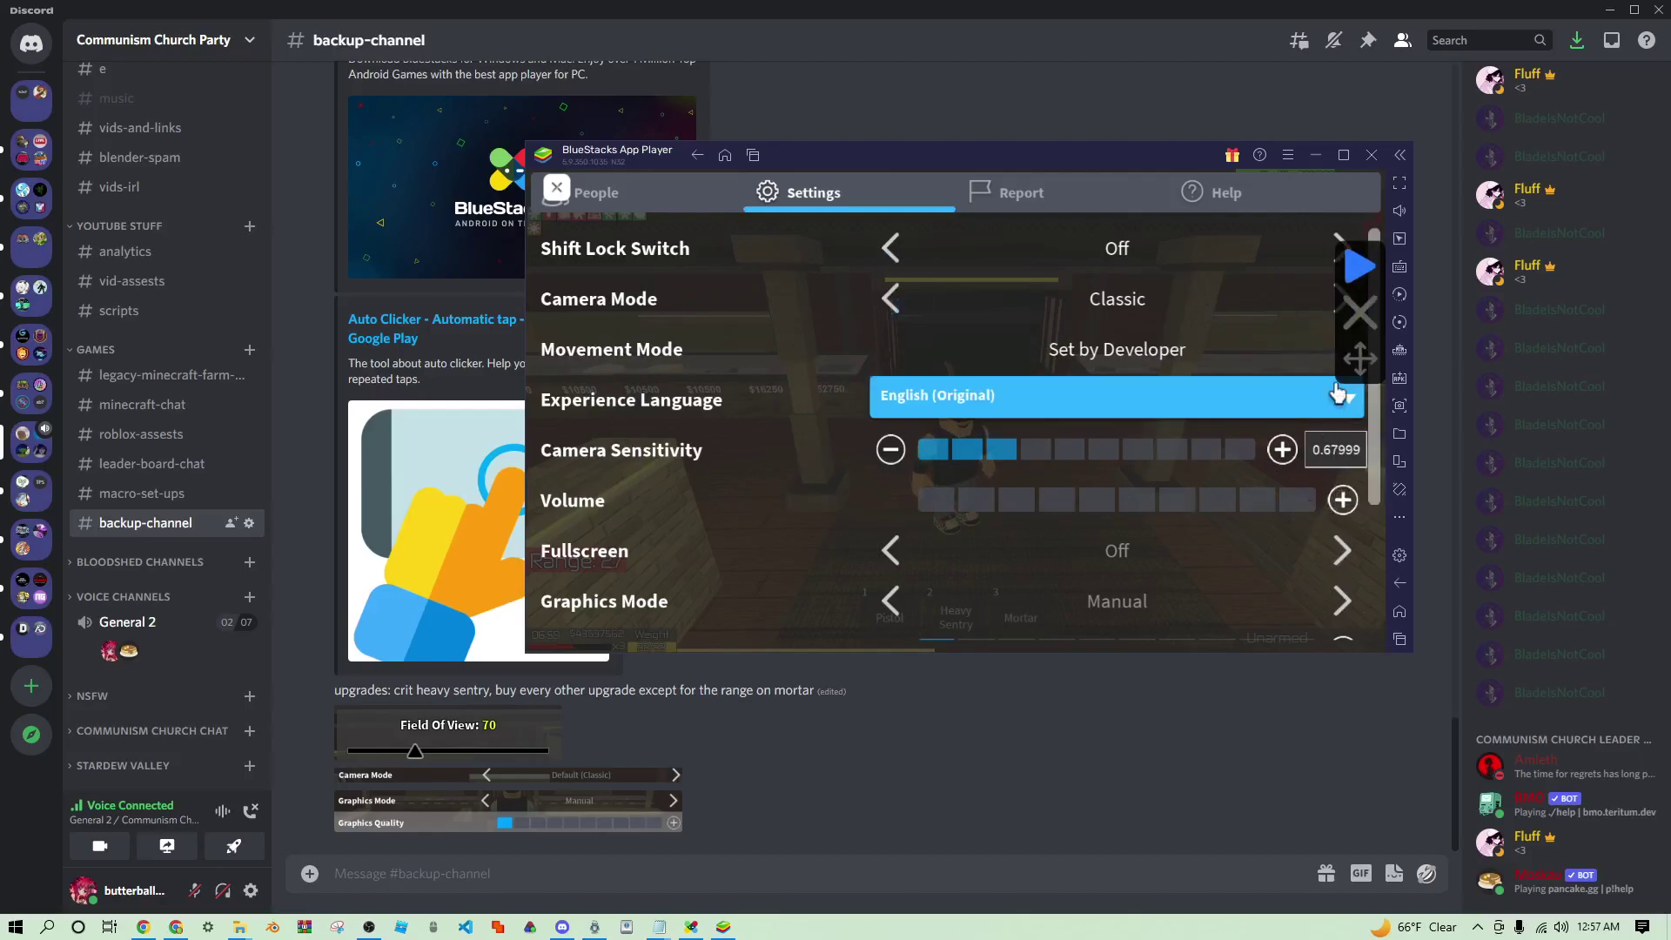
pyautogui.click(1340, 315)
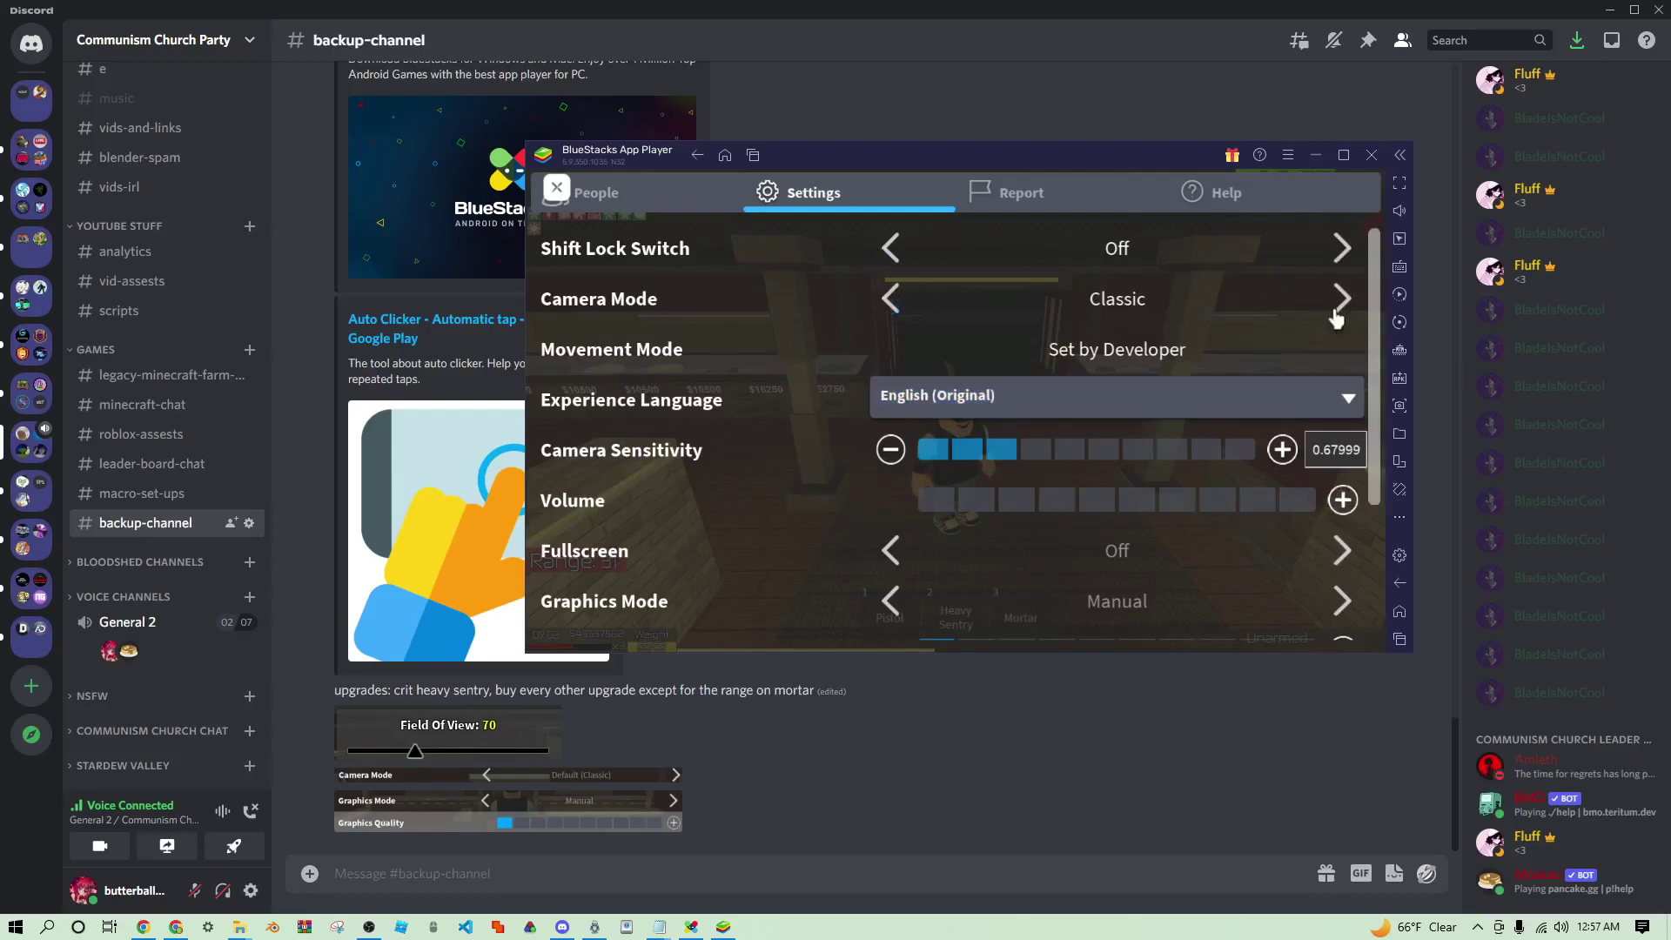
# Step: Switch to Auto Clicker, list the saved multi targets configurations and try to start the second wave30carrerAa configuration
pyautogui.click(1400, 639)
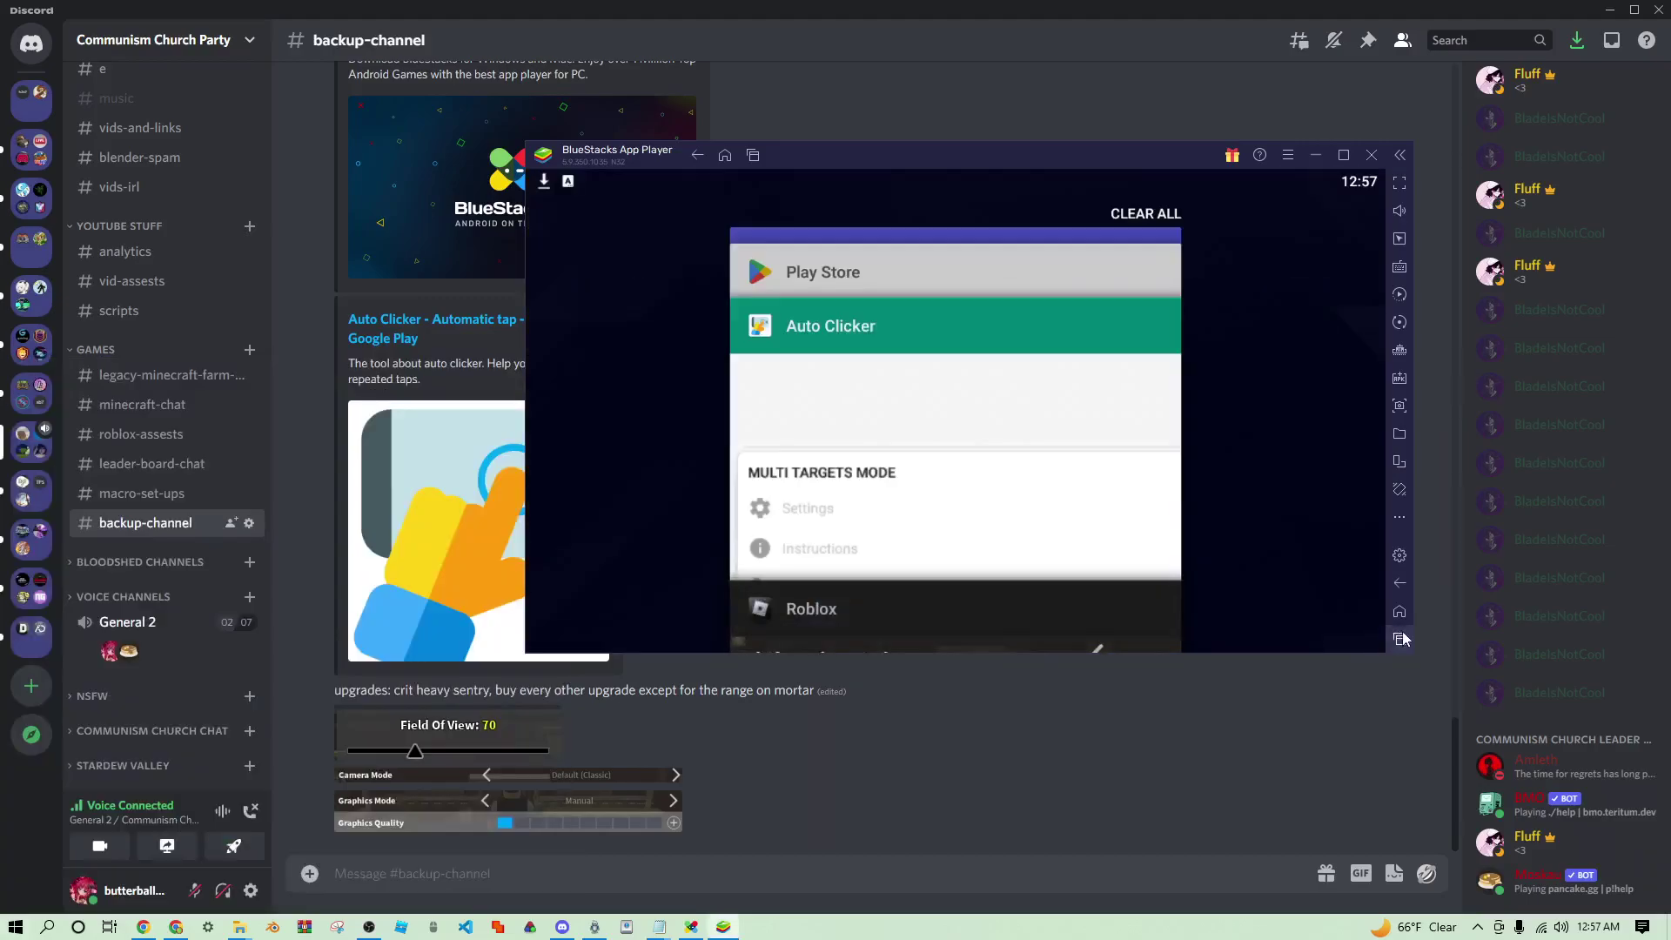
pyautogui.click(993, 392)
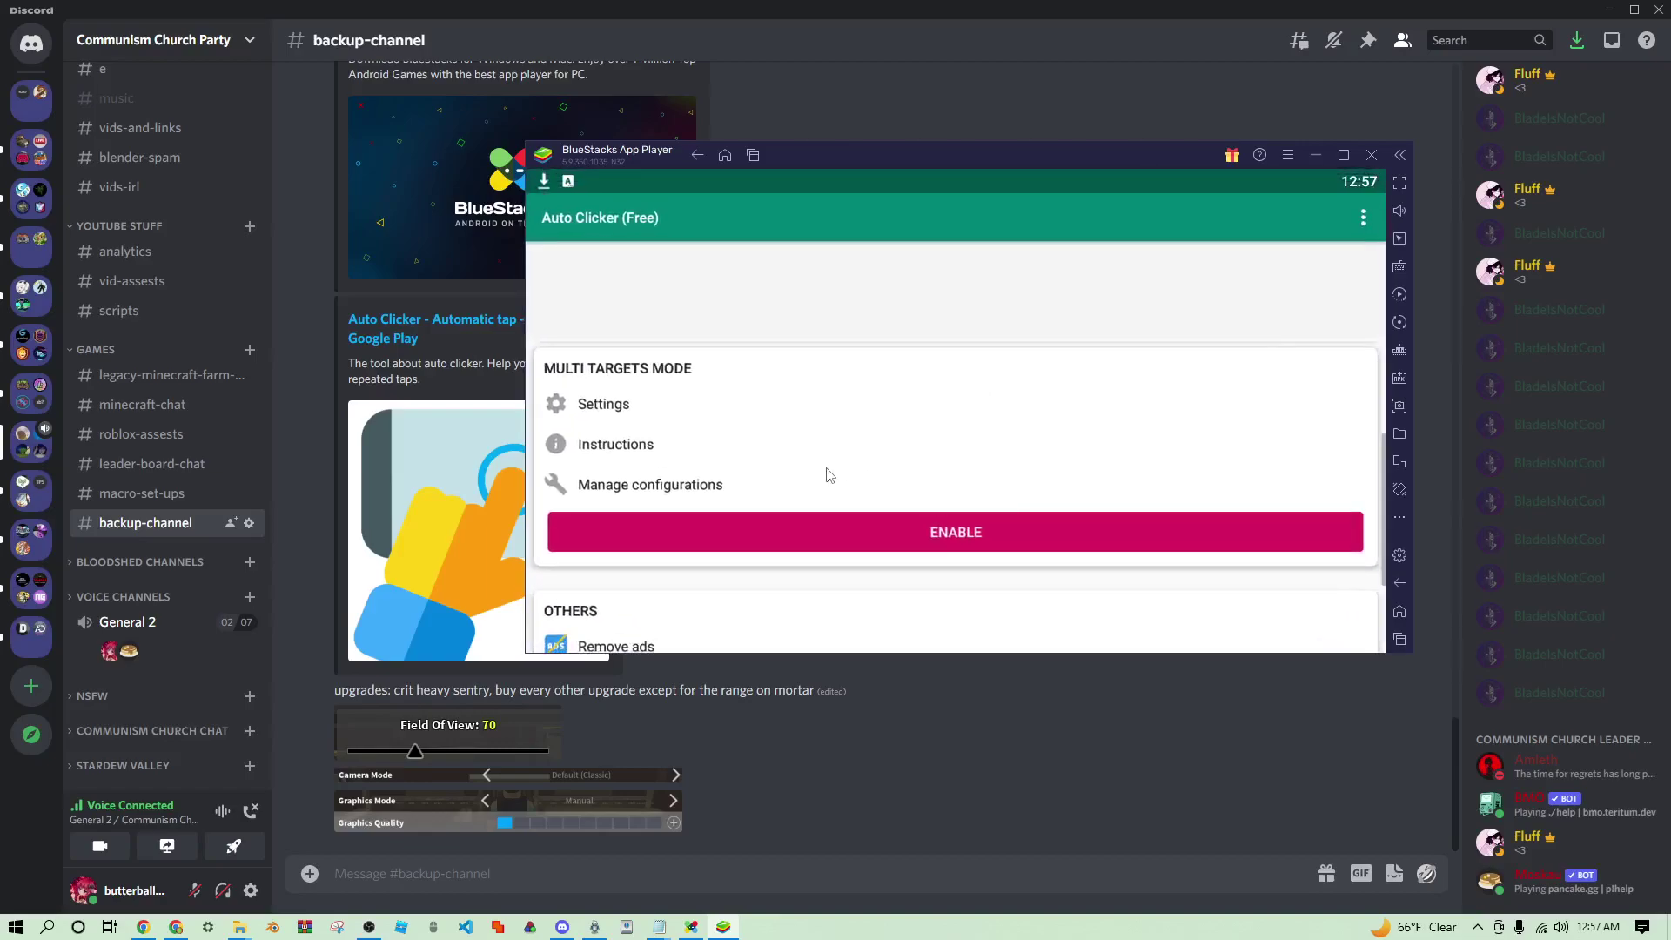
pyautogui.click(792, 485)
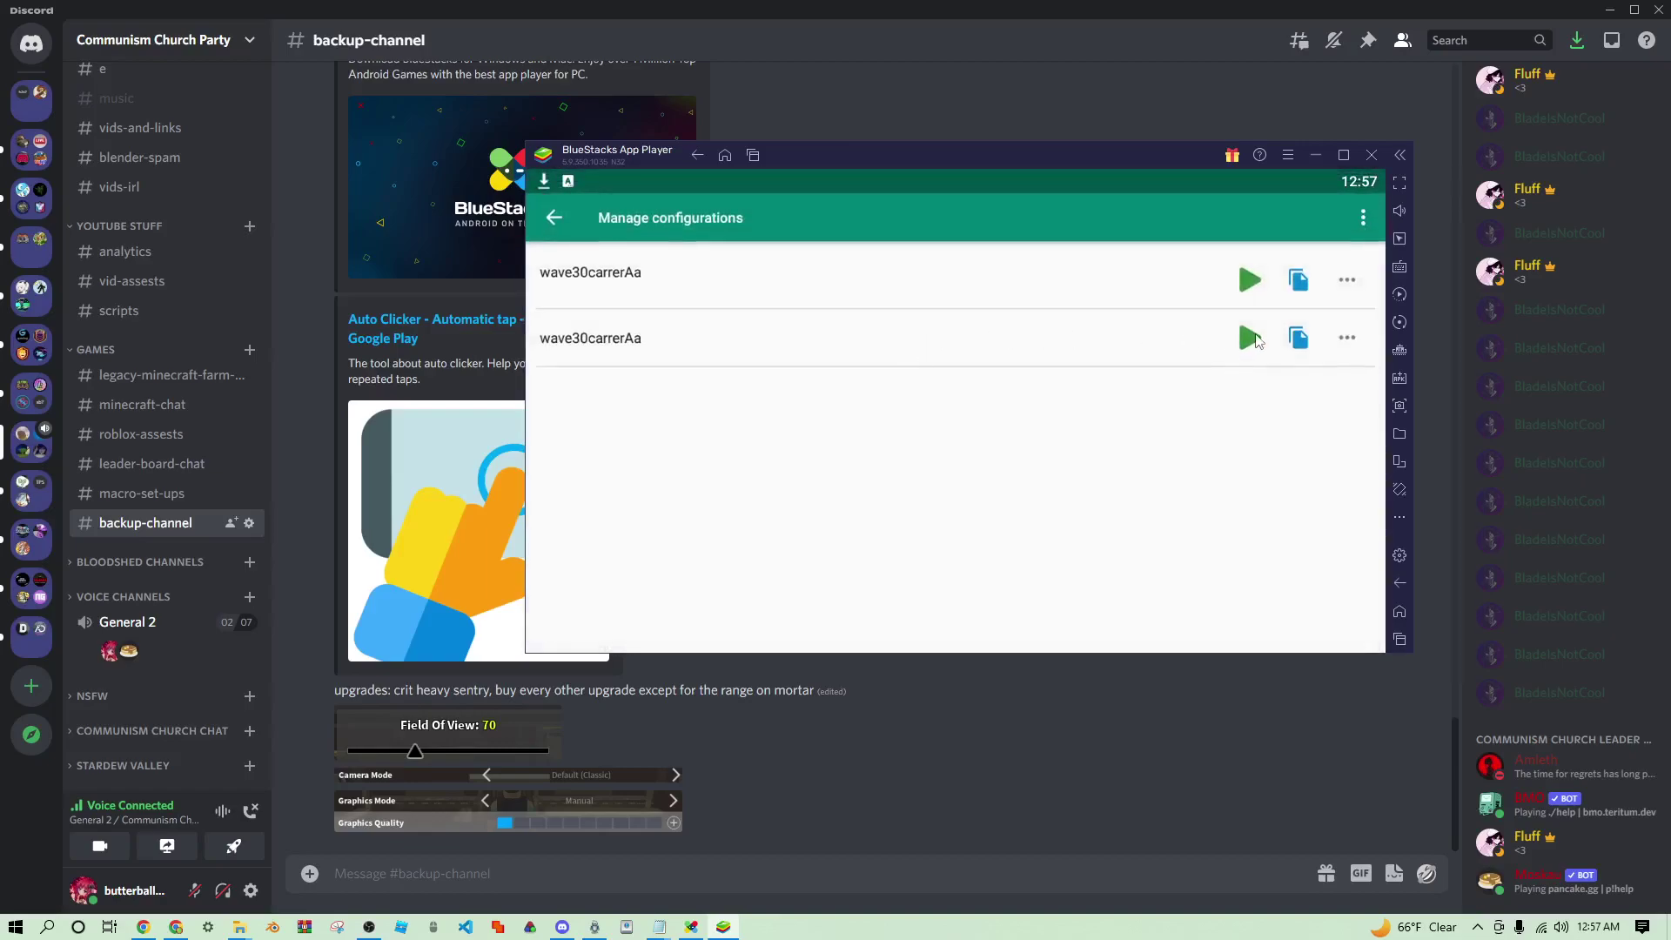
pyautogui.click(1249, 344)
# Step: Switch back to Roblox and close its settings menu to return to the game
pyautogui.press('super')
pyautogui.click(1399, 640)
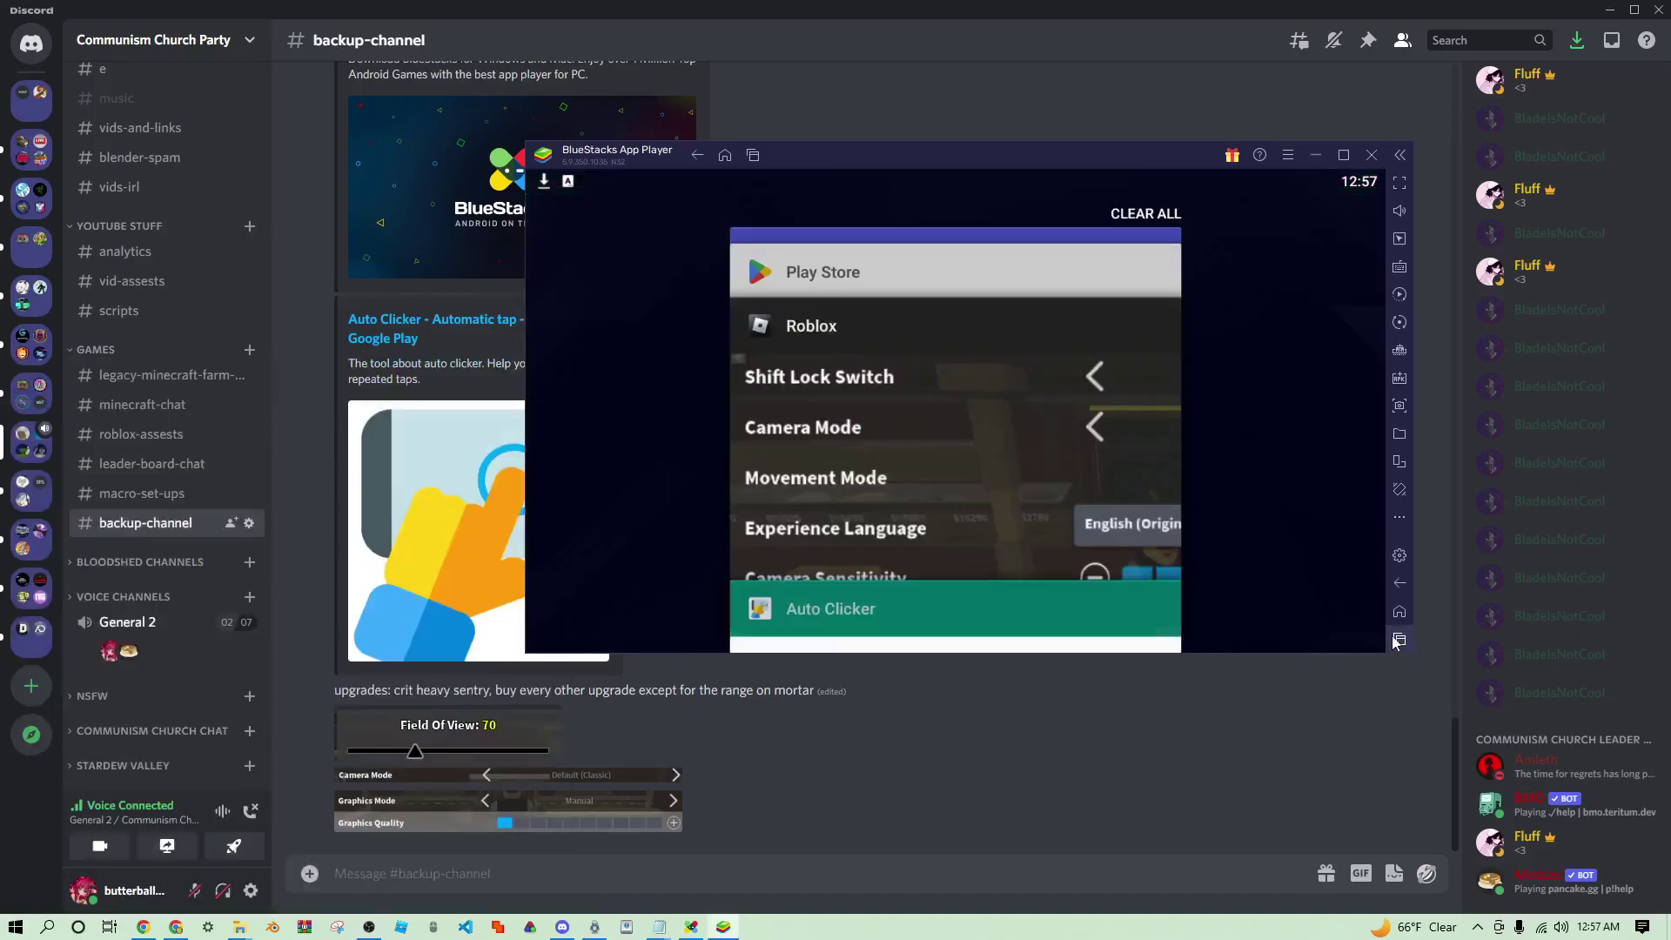
pyautogui.click(1077, 444)
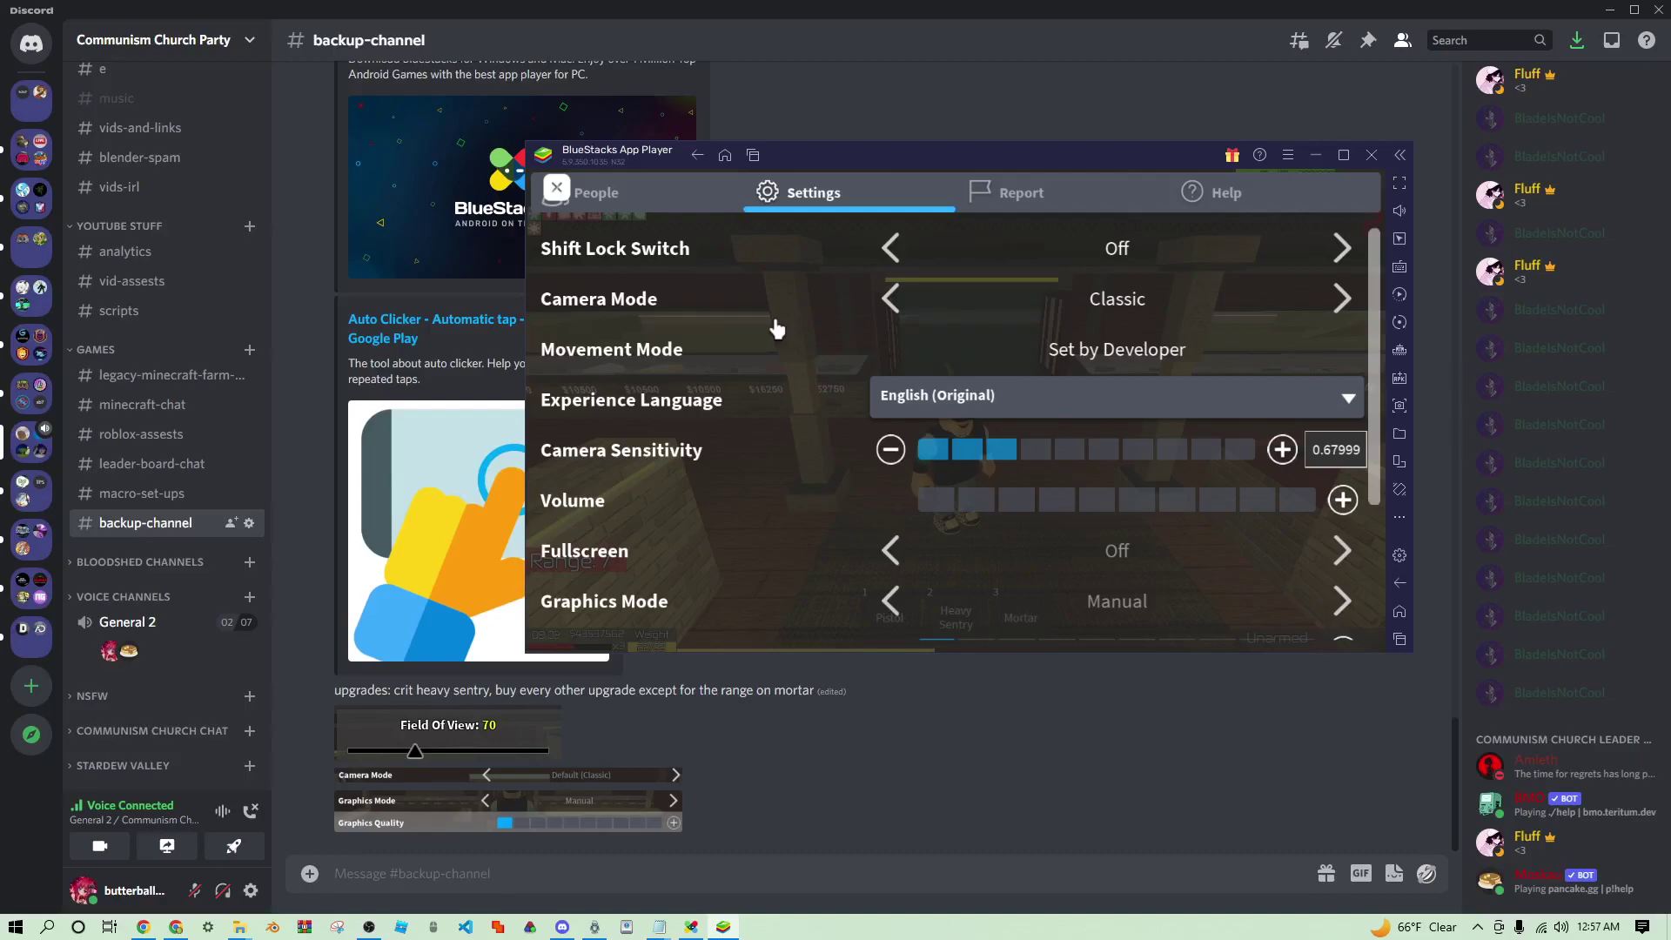
pyautogui.click(557, 188)
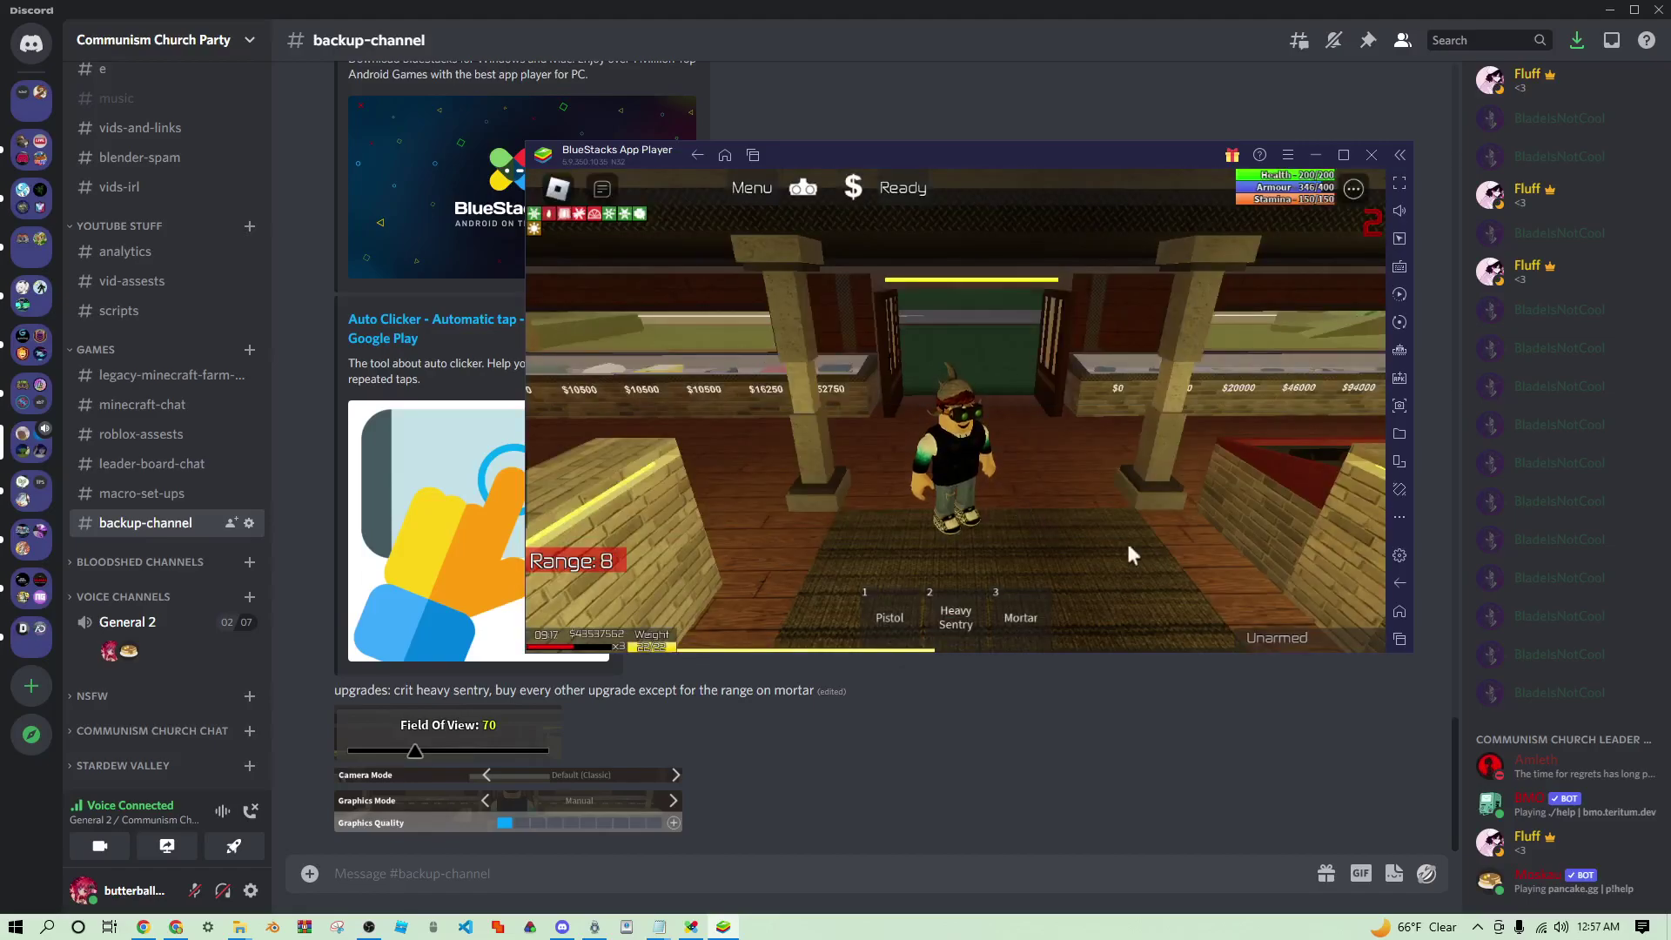
# Step: Return to Auto Clicker from the game and open the configuration manager of the multi targets mode
pyautogui.press('super')
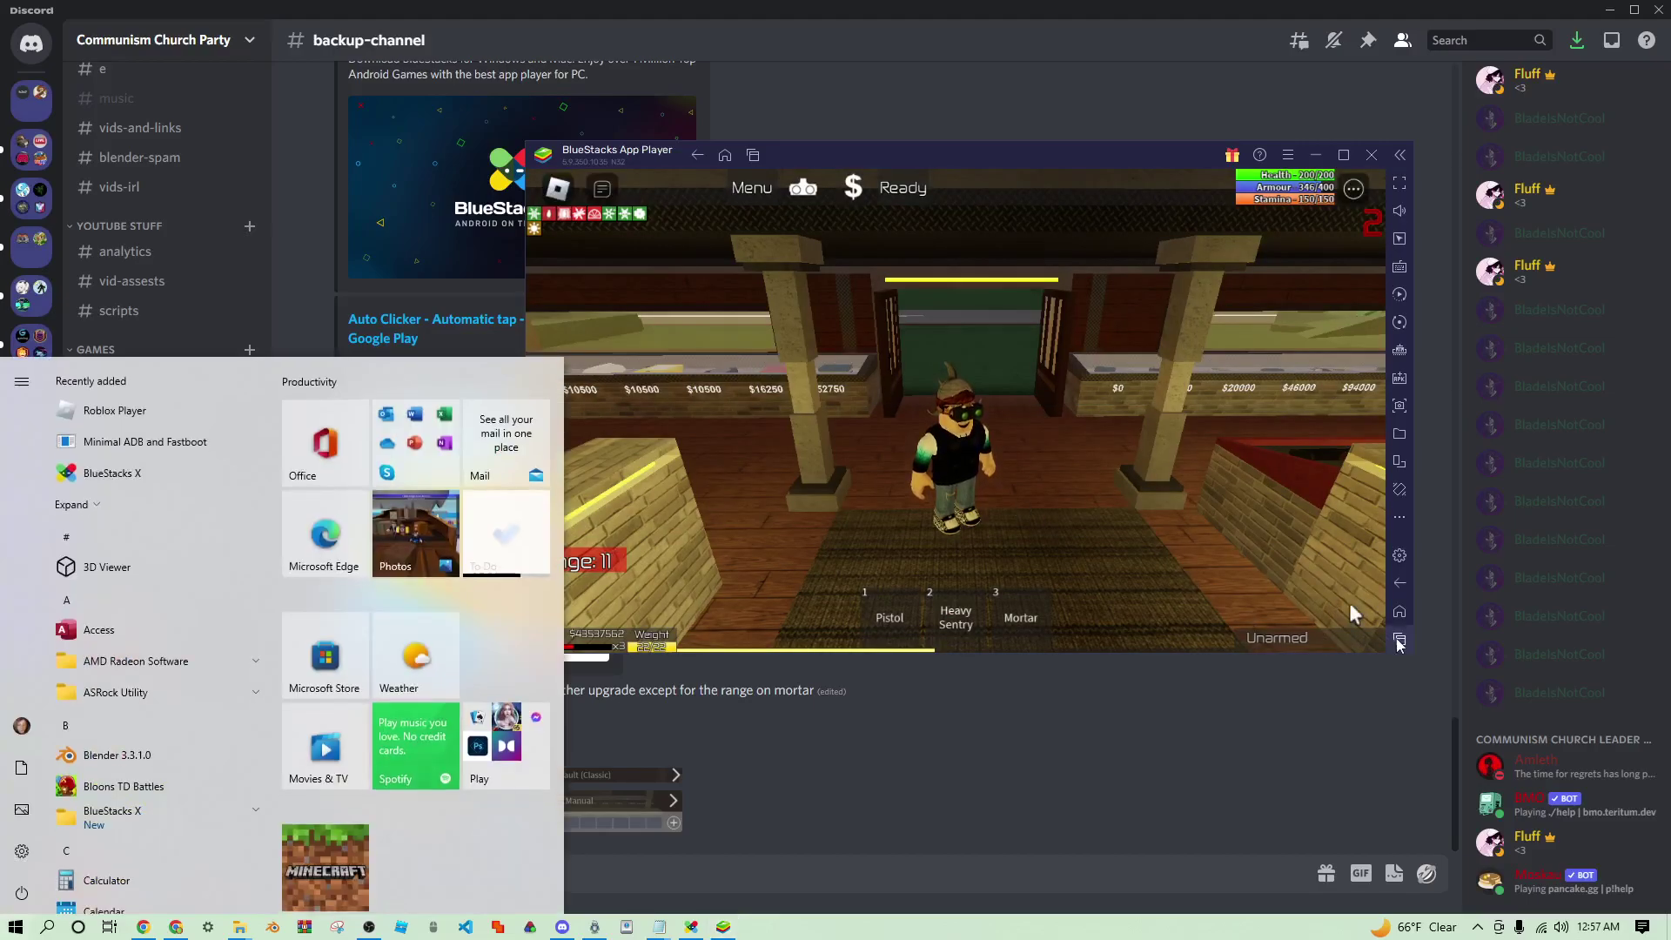
pyautogui.click(1400, 639)
pyautogui.click(1028, 414)
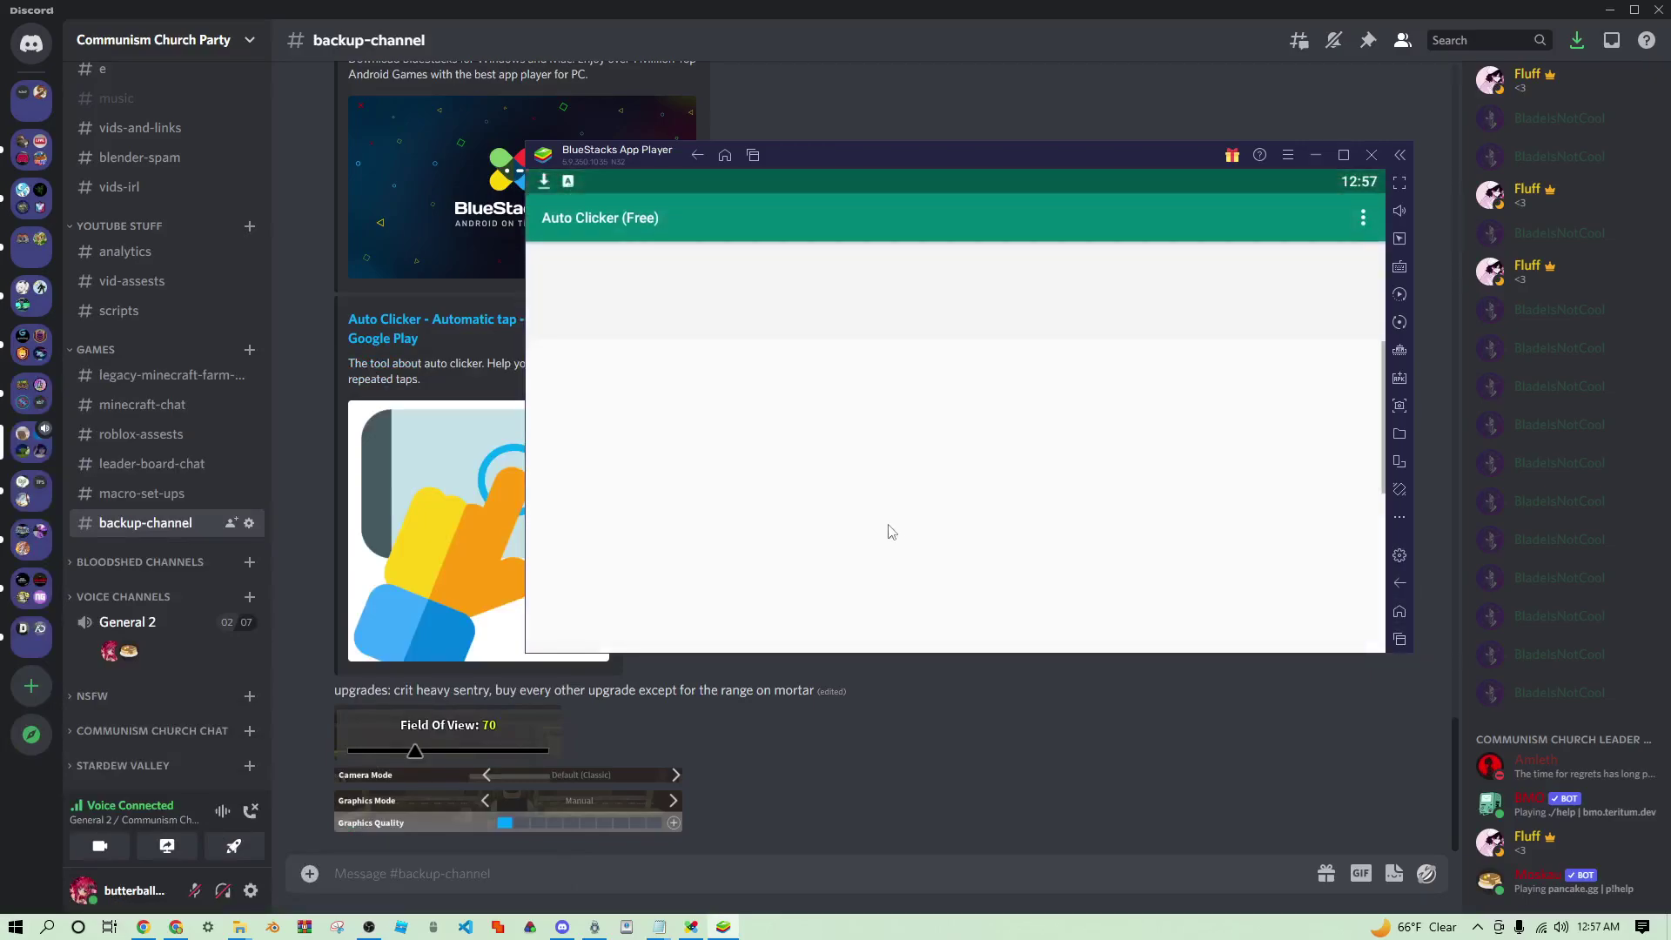
pyautogui.scroll(-1, 769, 569)
pyautogui.scroll(-1, 768, 569)
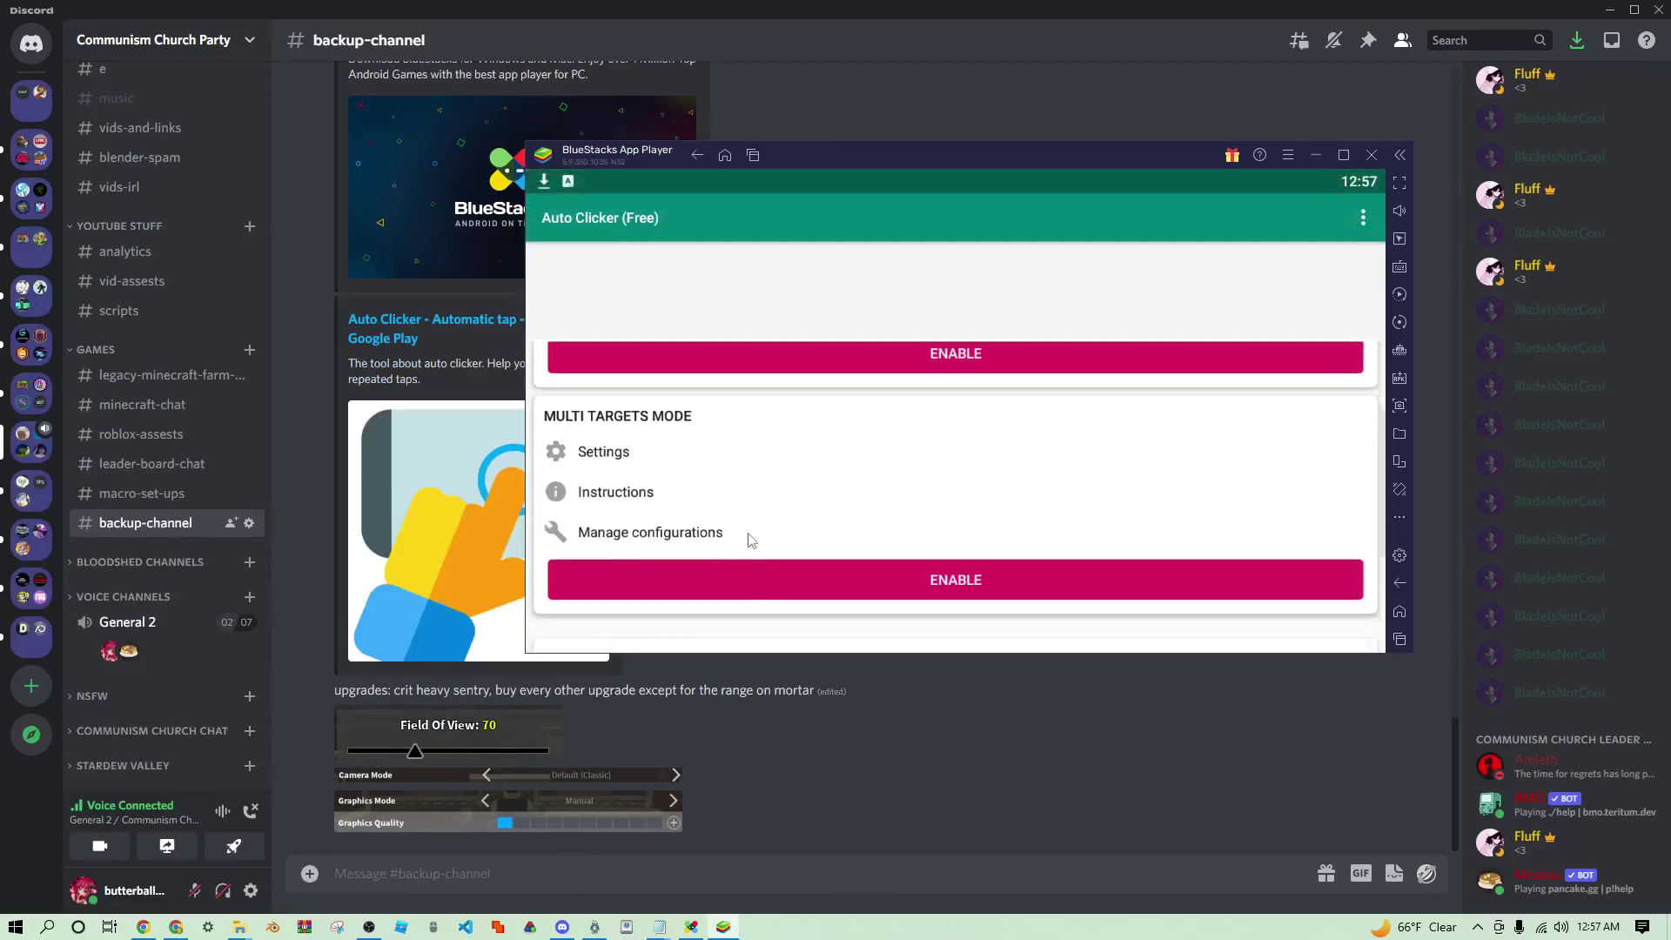
pyautogui.click(662, 532)
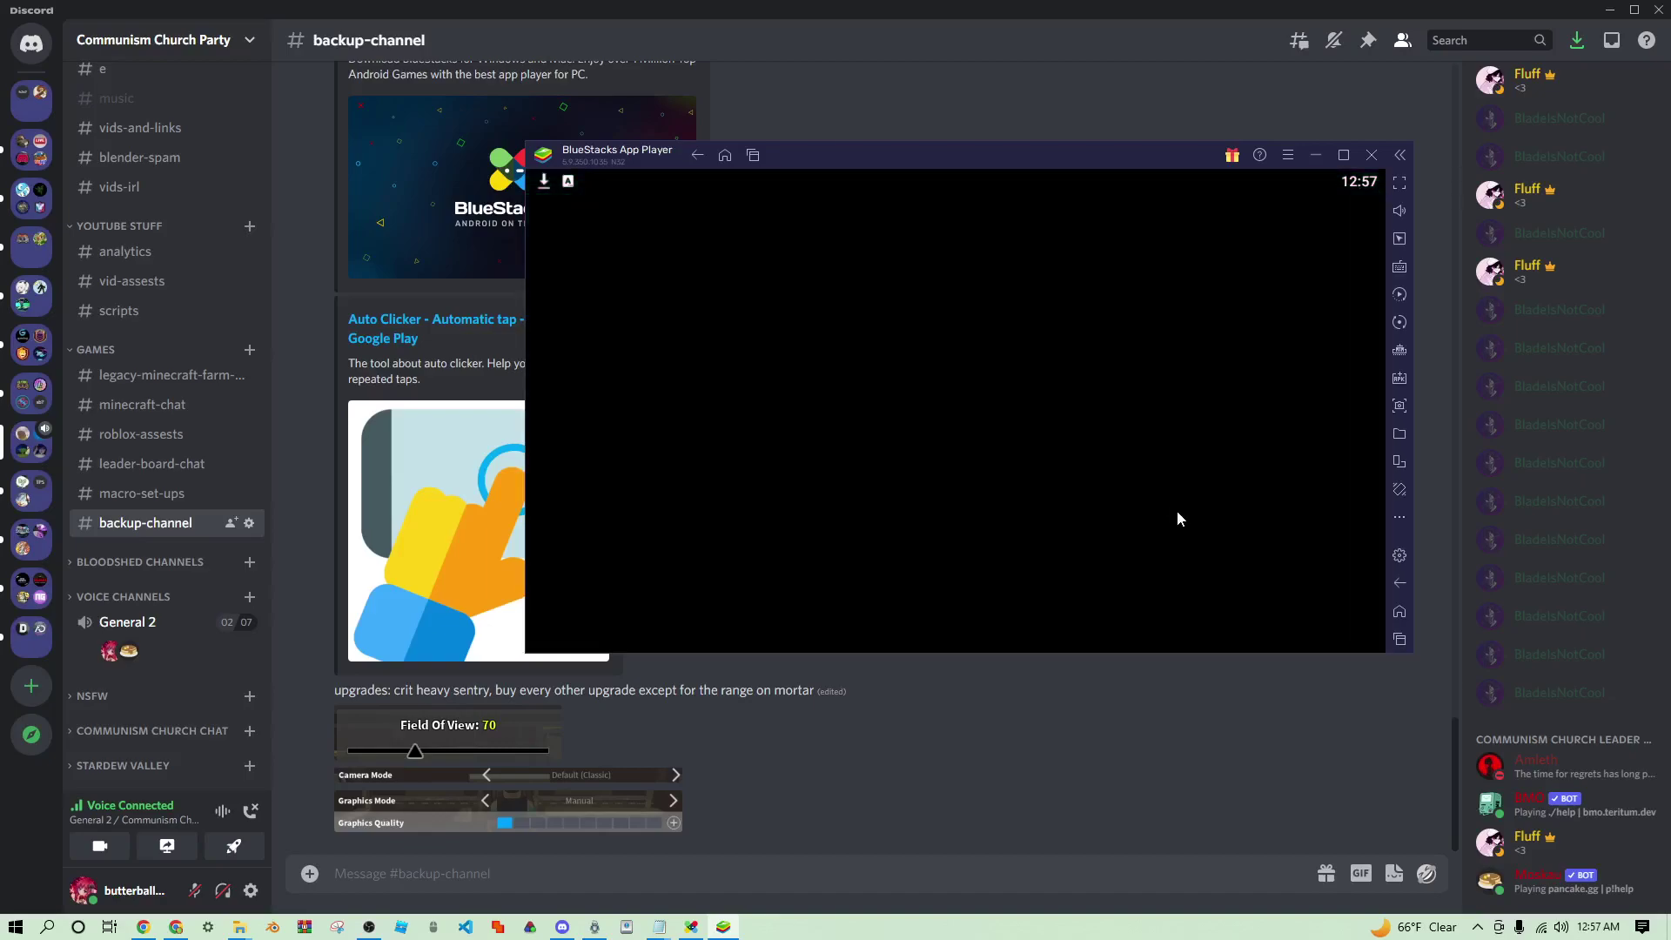
# Step: Switch from Auto Clicker to the running Roblox game and move the floating control bar to the opposite side of the emulator
pyautogui.click(1398, 642)
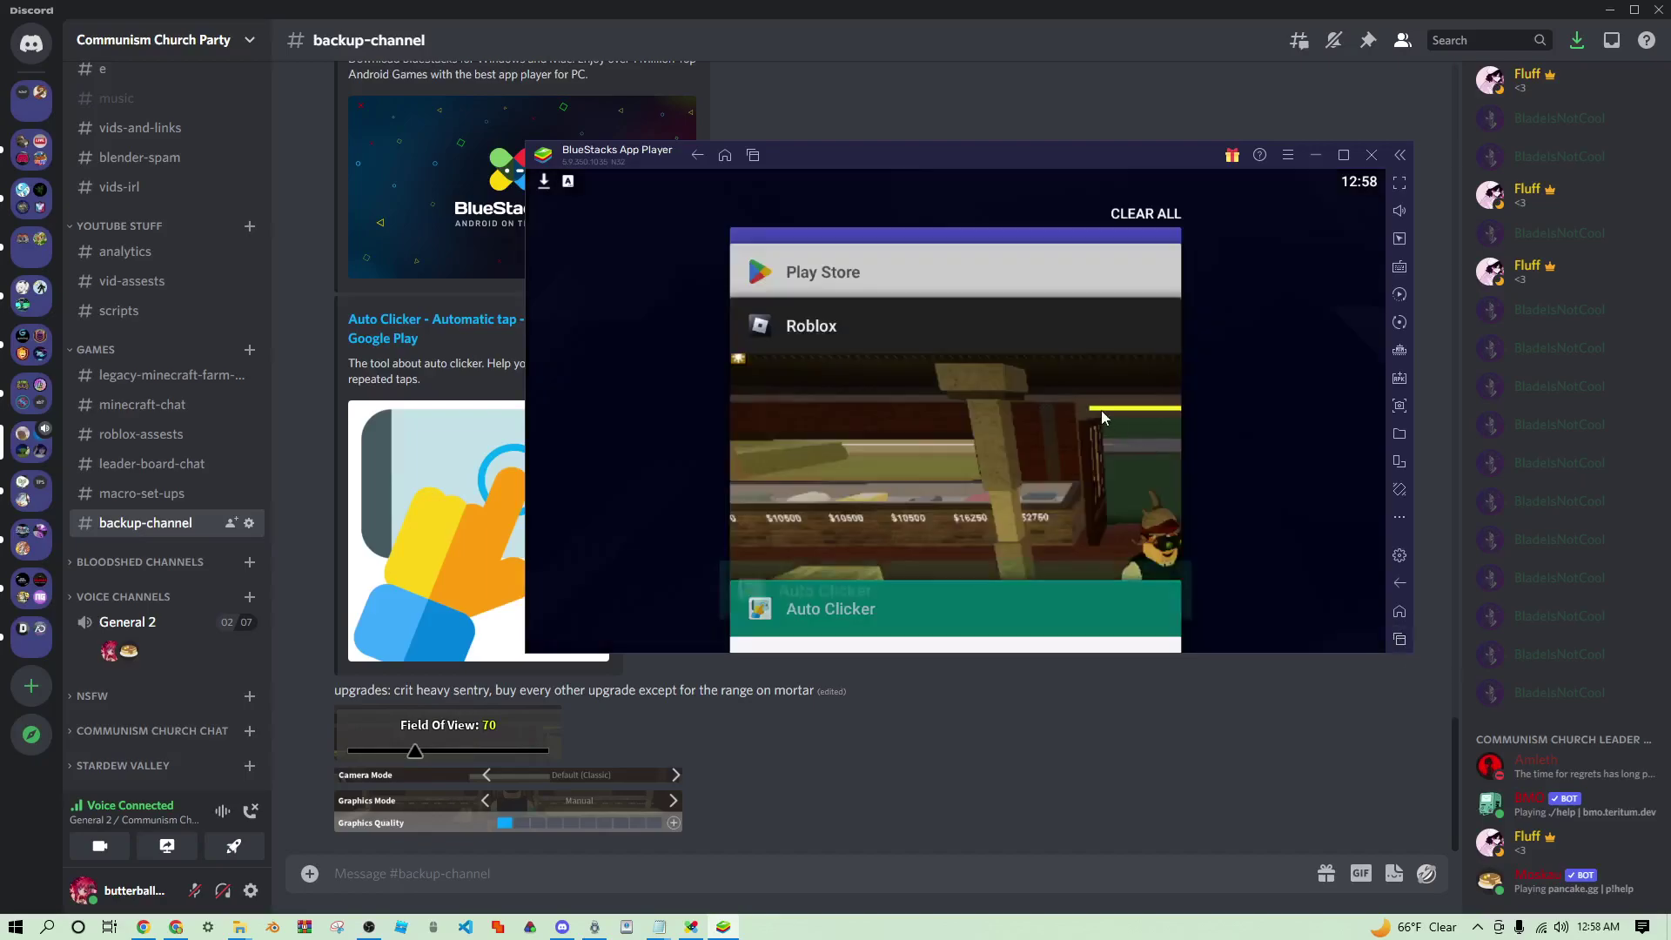
pyautogui.click(1015, 347)
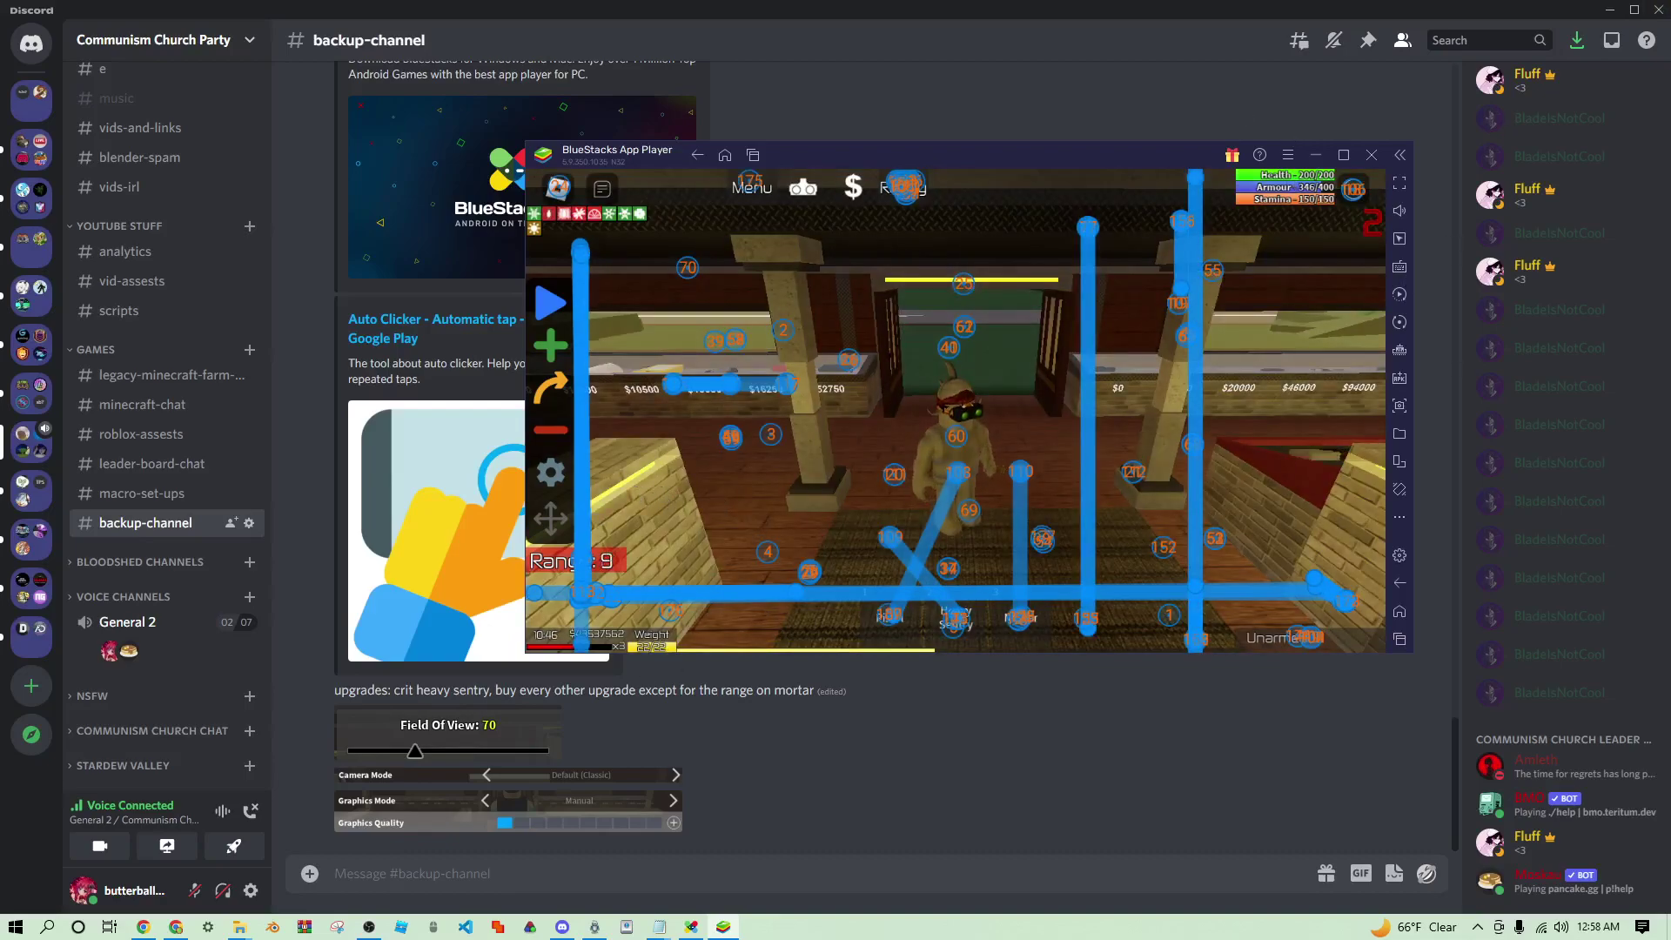
pyautogui.moveTo(551, 520); pyautogui.dragTo(1361, 526)
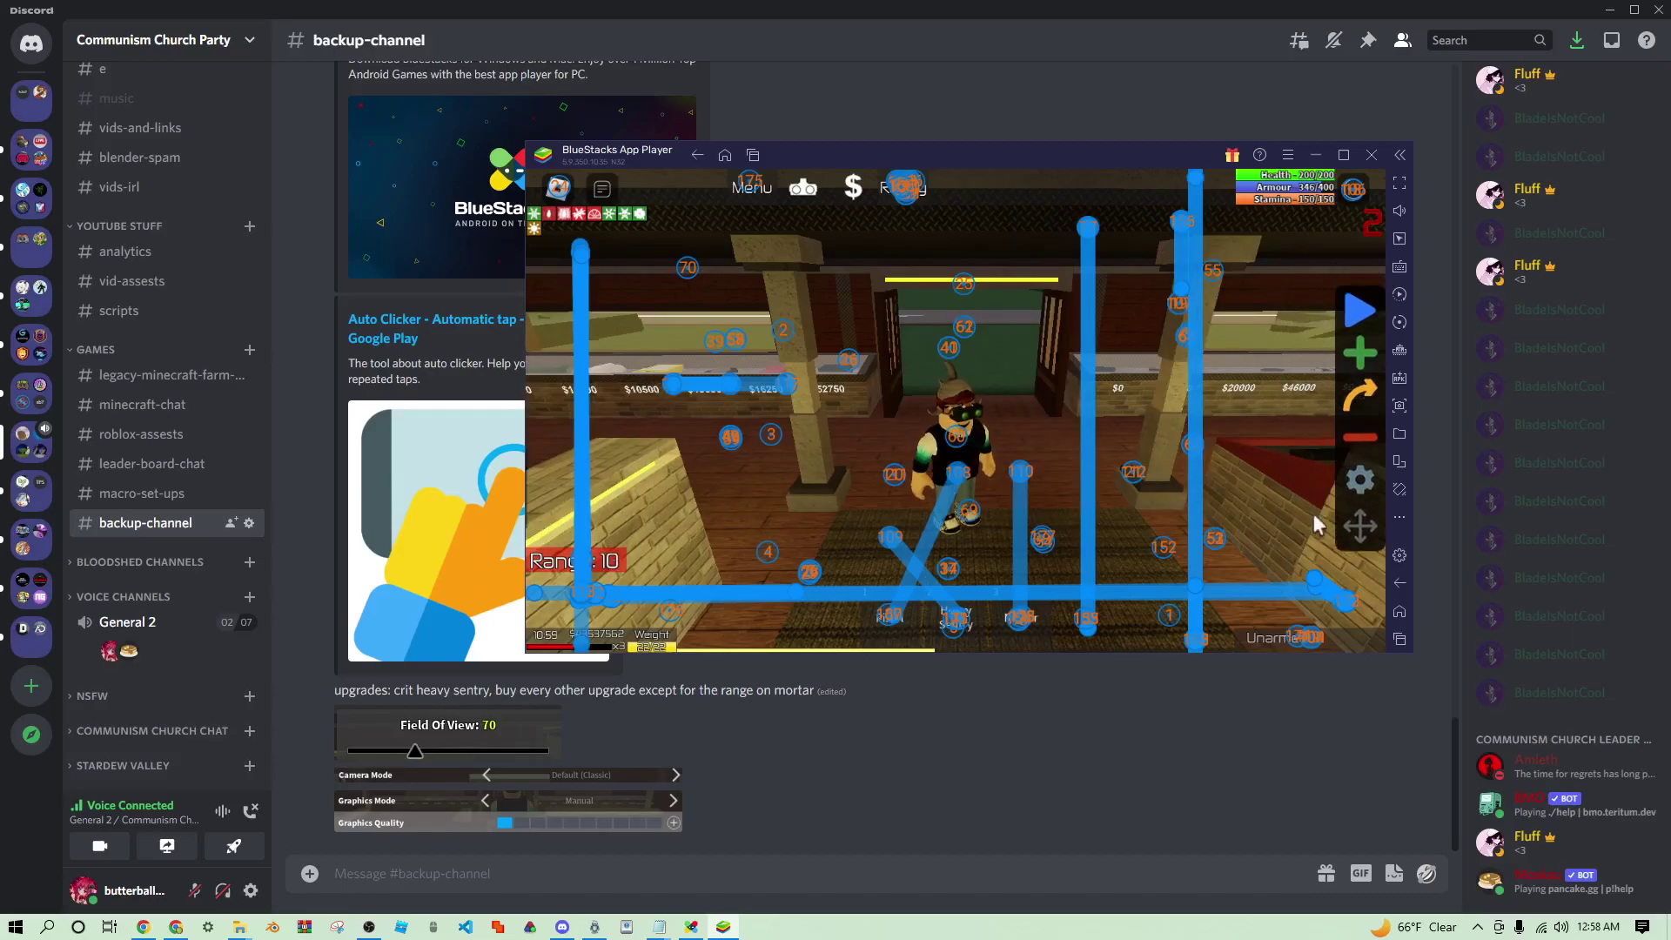
pyautogui.click(1360, 526)
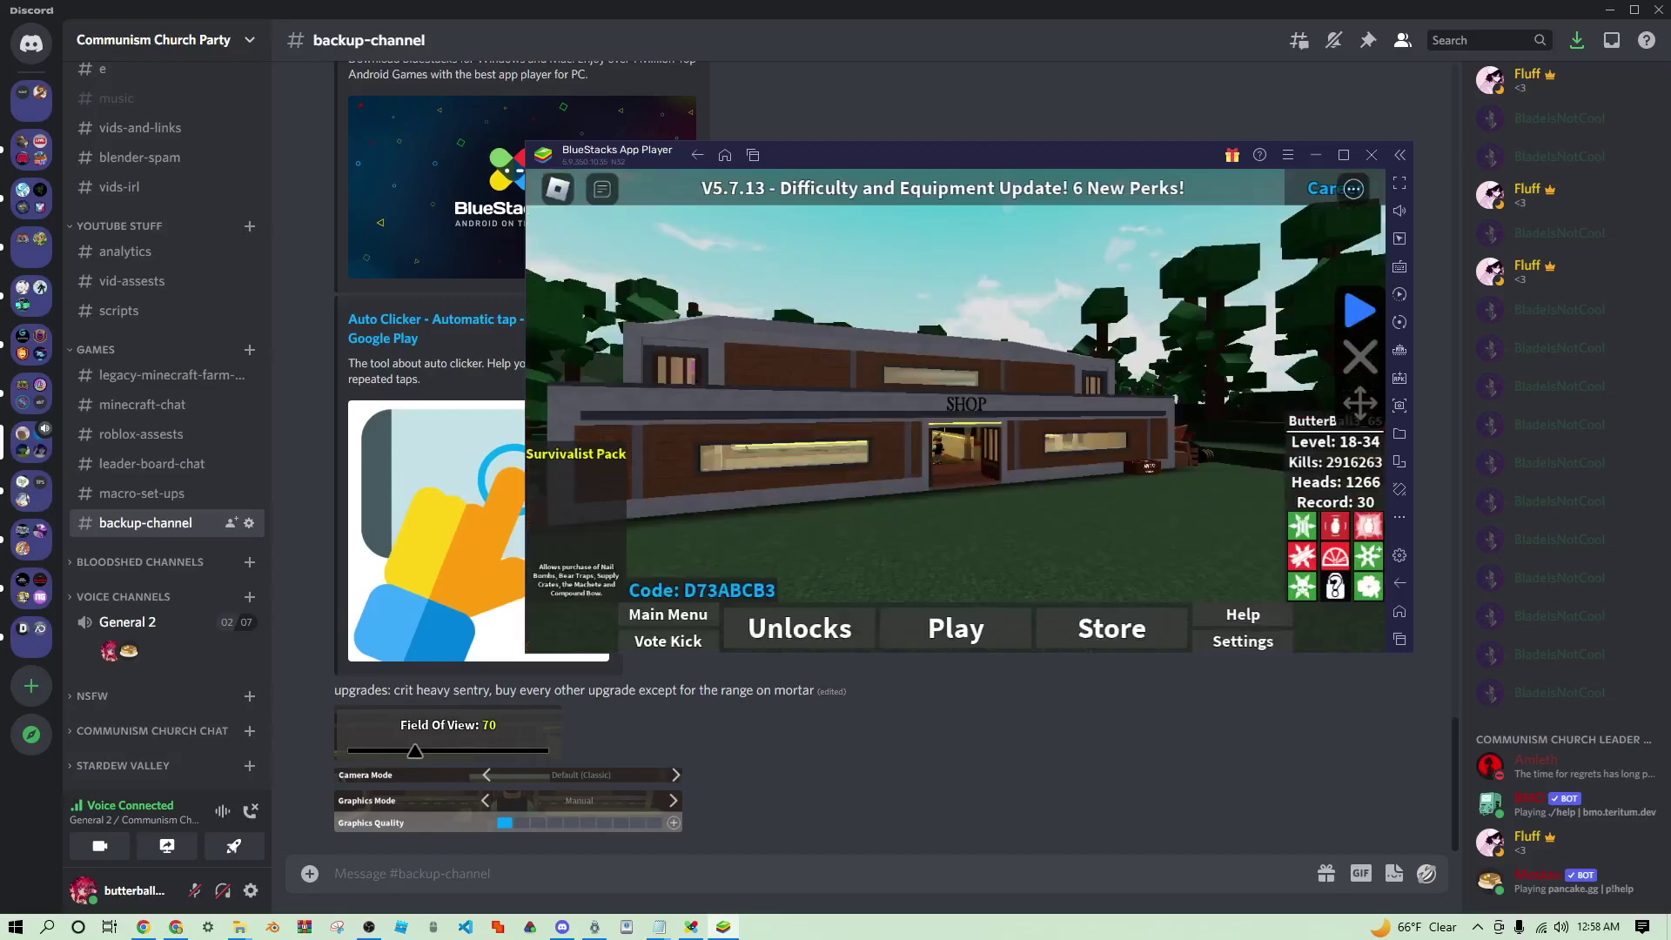
# Step: Leave the current game for the main menu and start the loaded Auto Clicker configuration
pyautogui.click(696, 614)
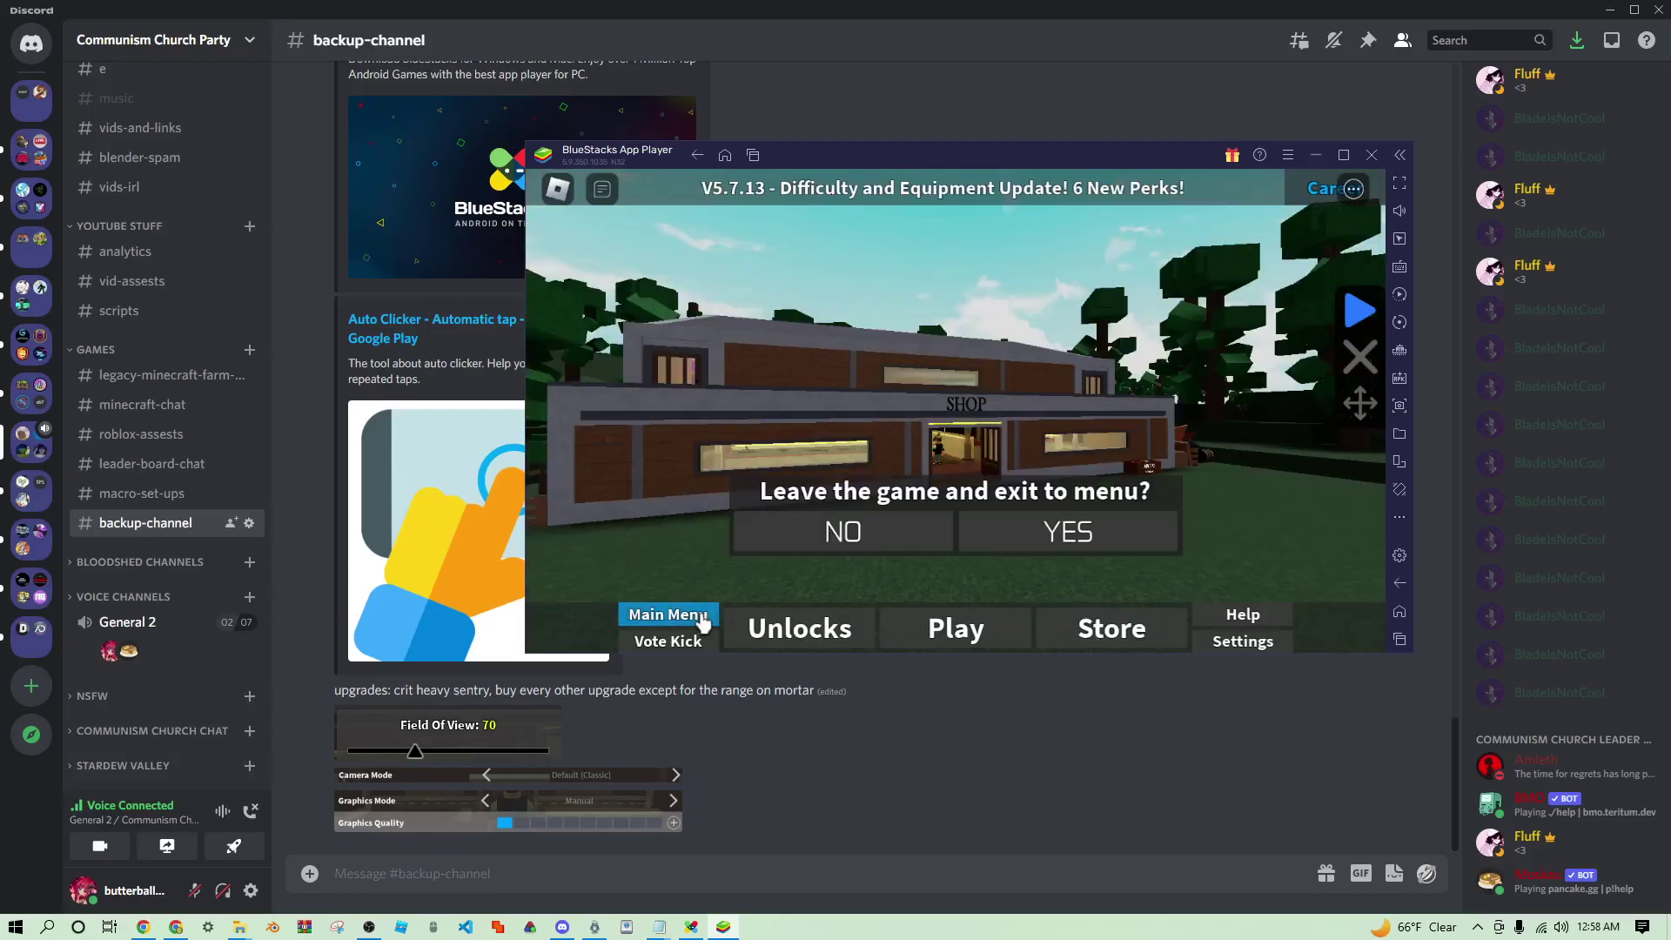
pyautogui.click(1029, 550)
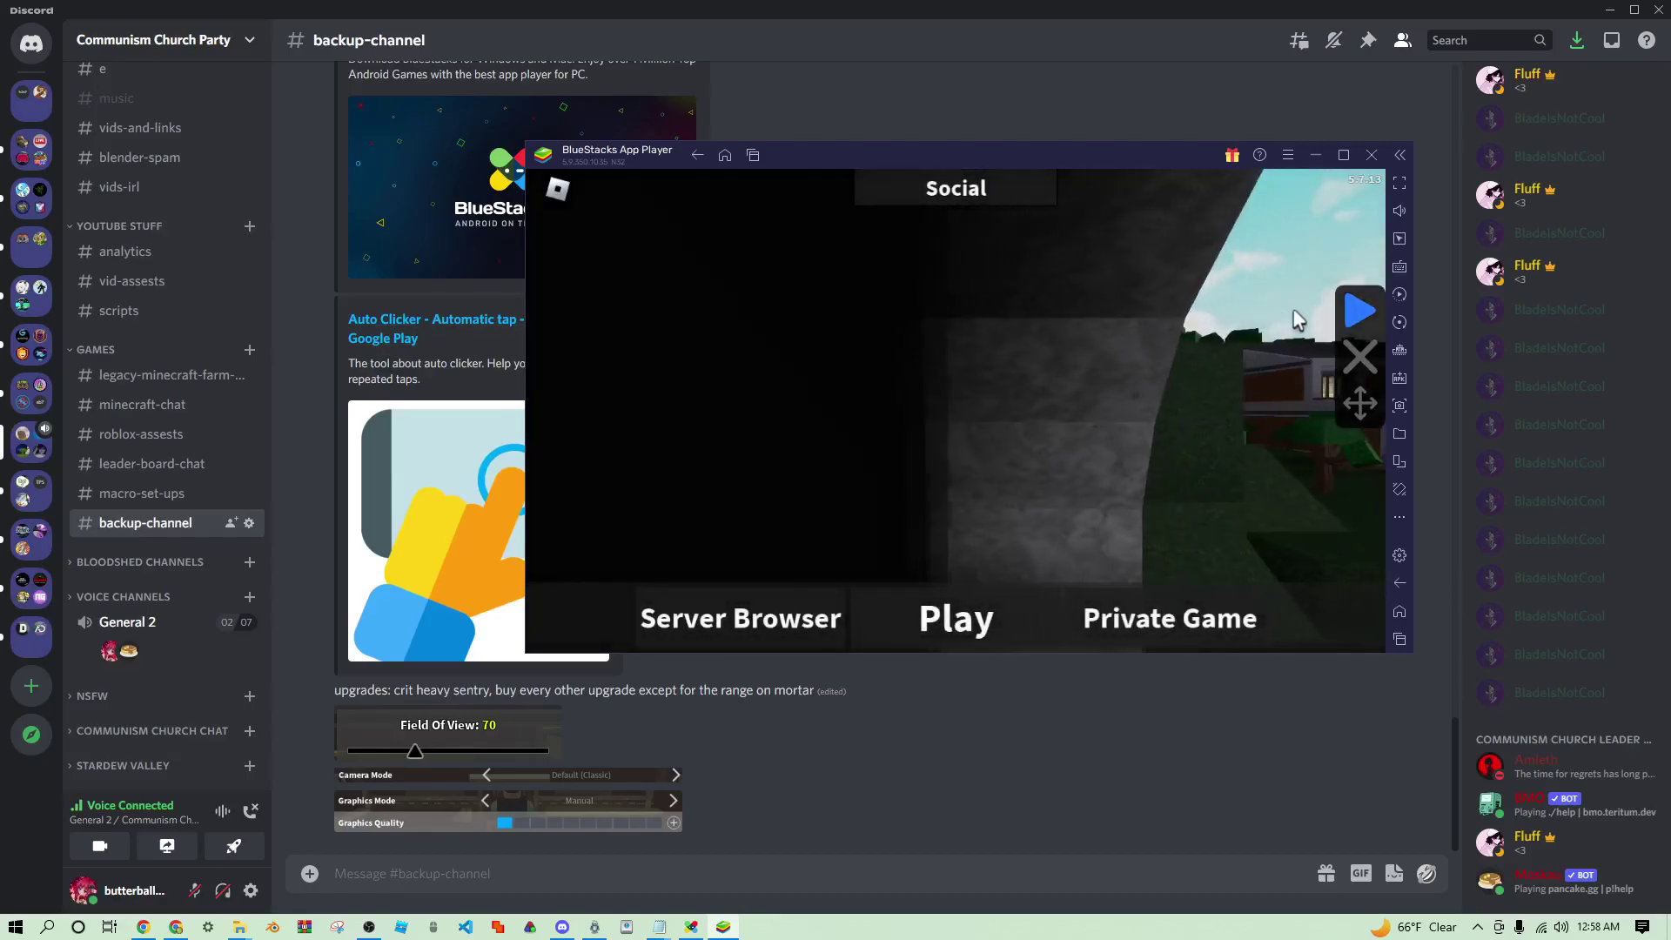
pyautogui.click(1357, 310)
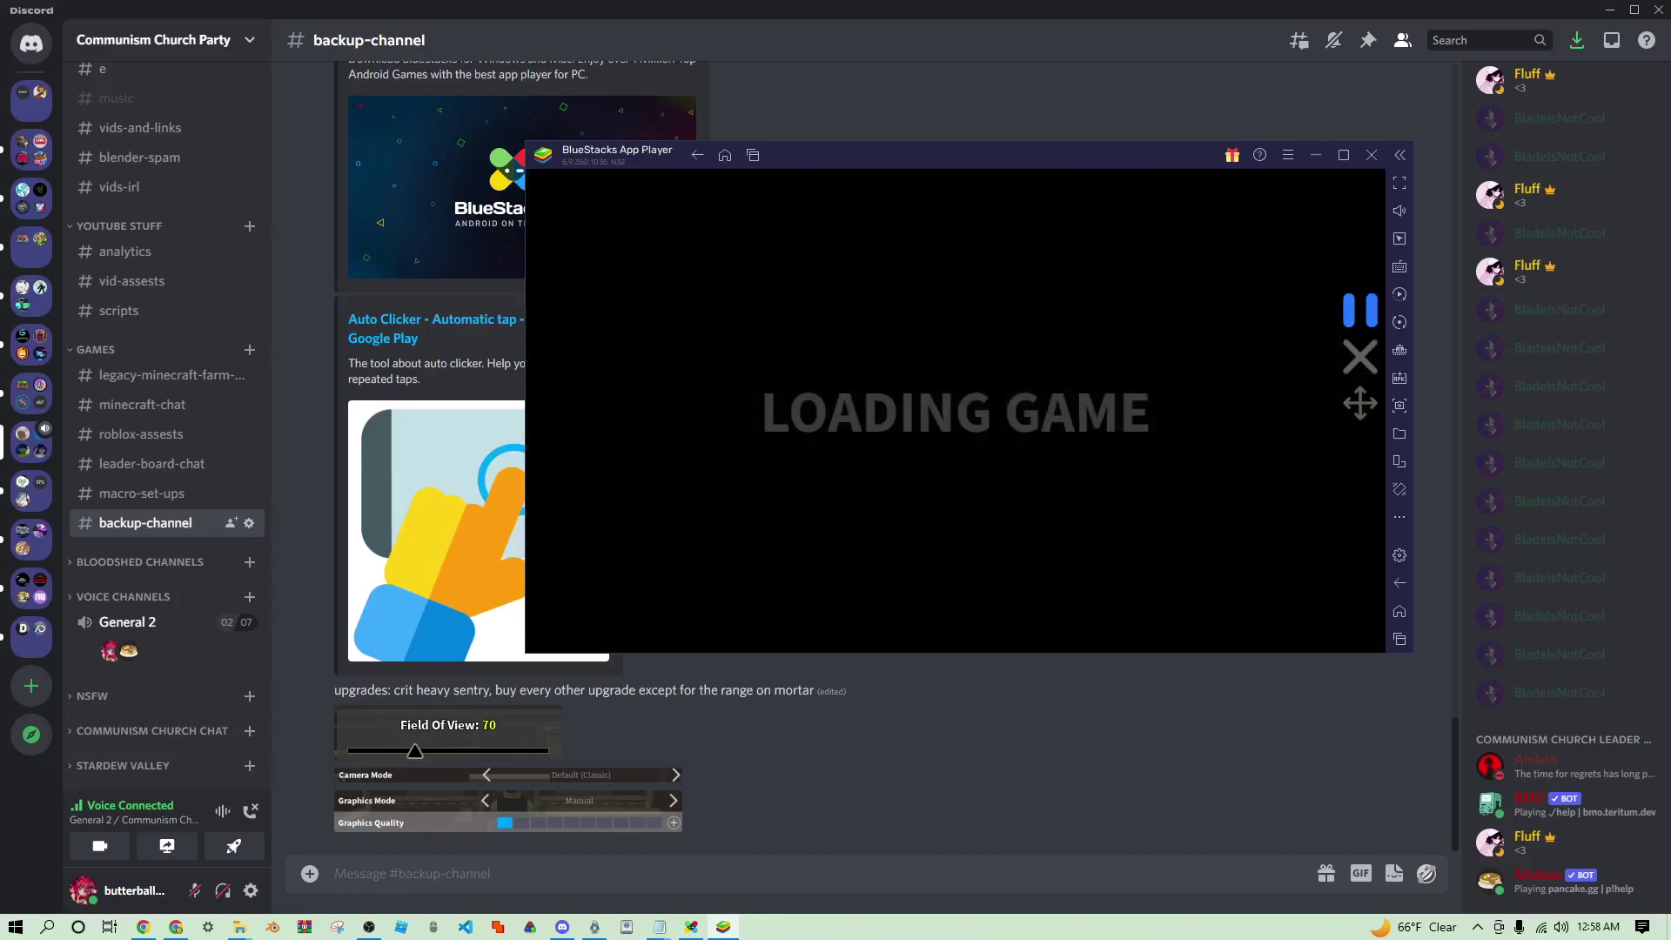
# Step: Minimize the emulator and highlight the upgrades line in the Discord backup-channel to review it
pyautogui.press('super')
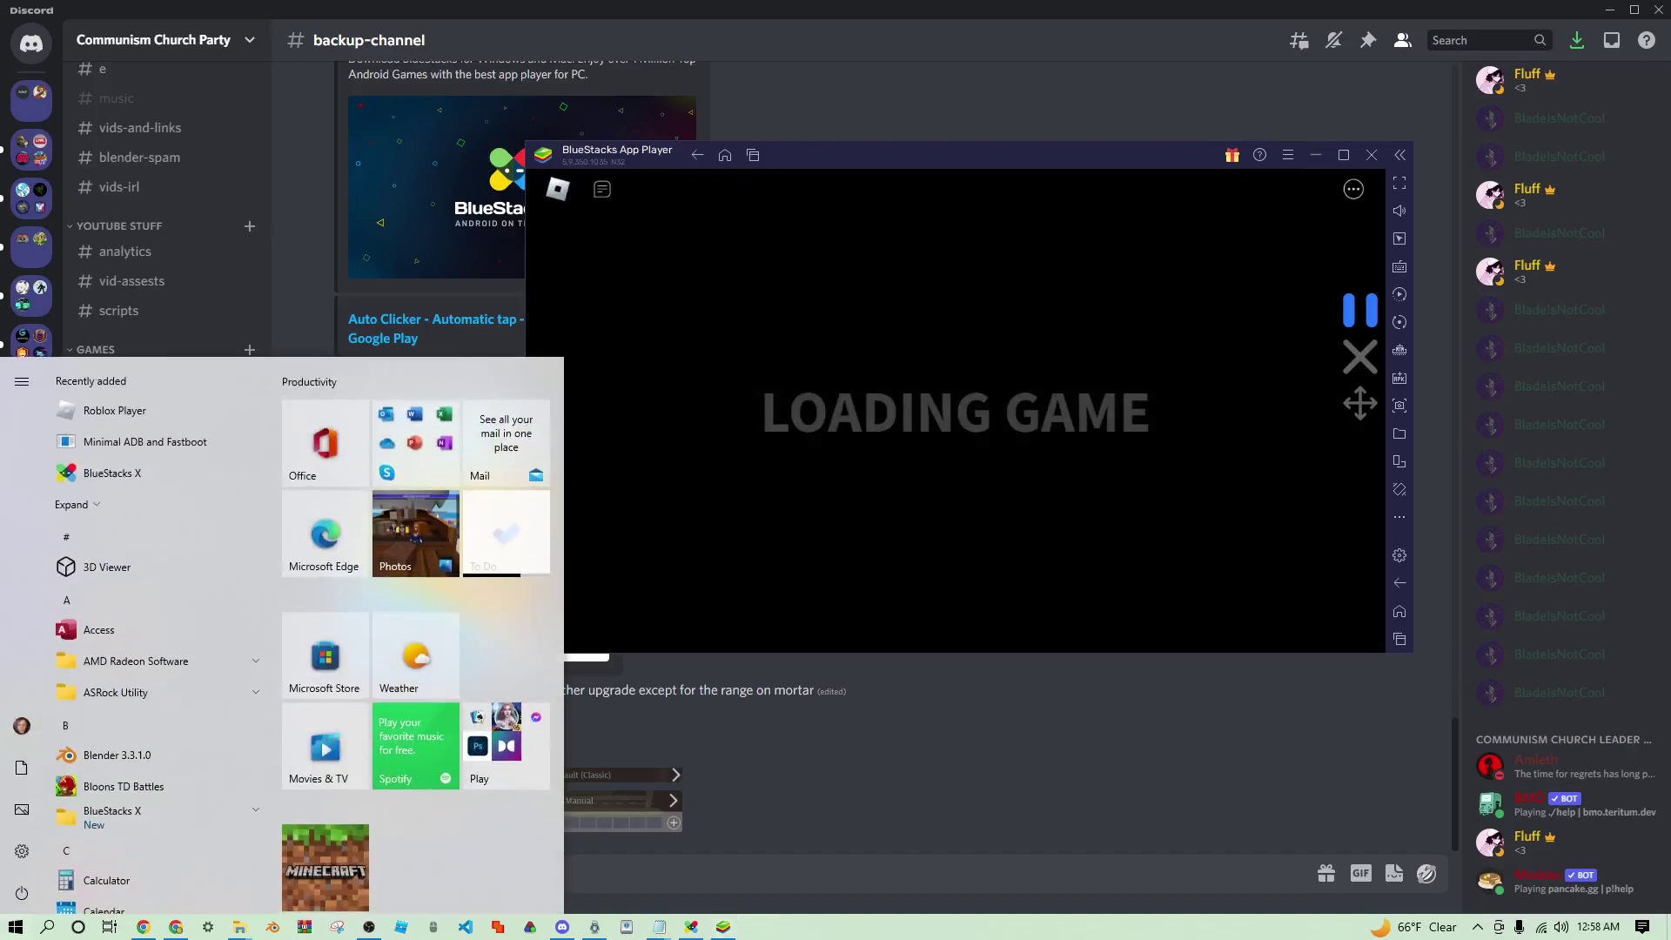
pyautogui.click(1318, 158)
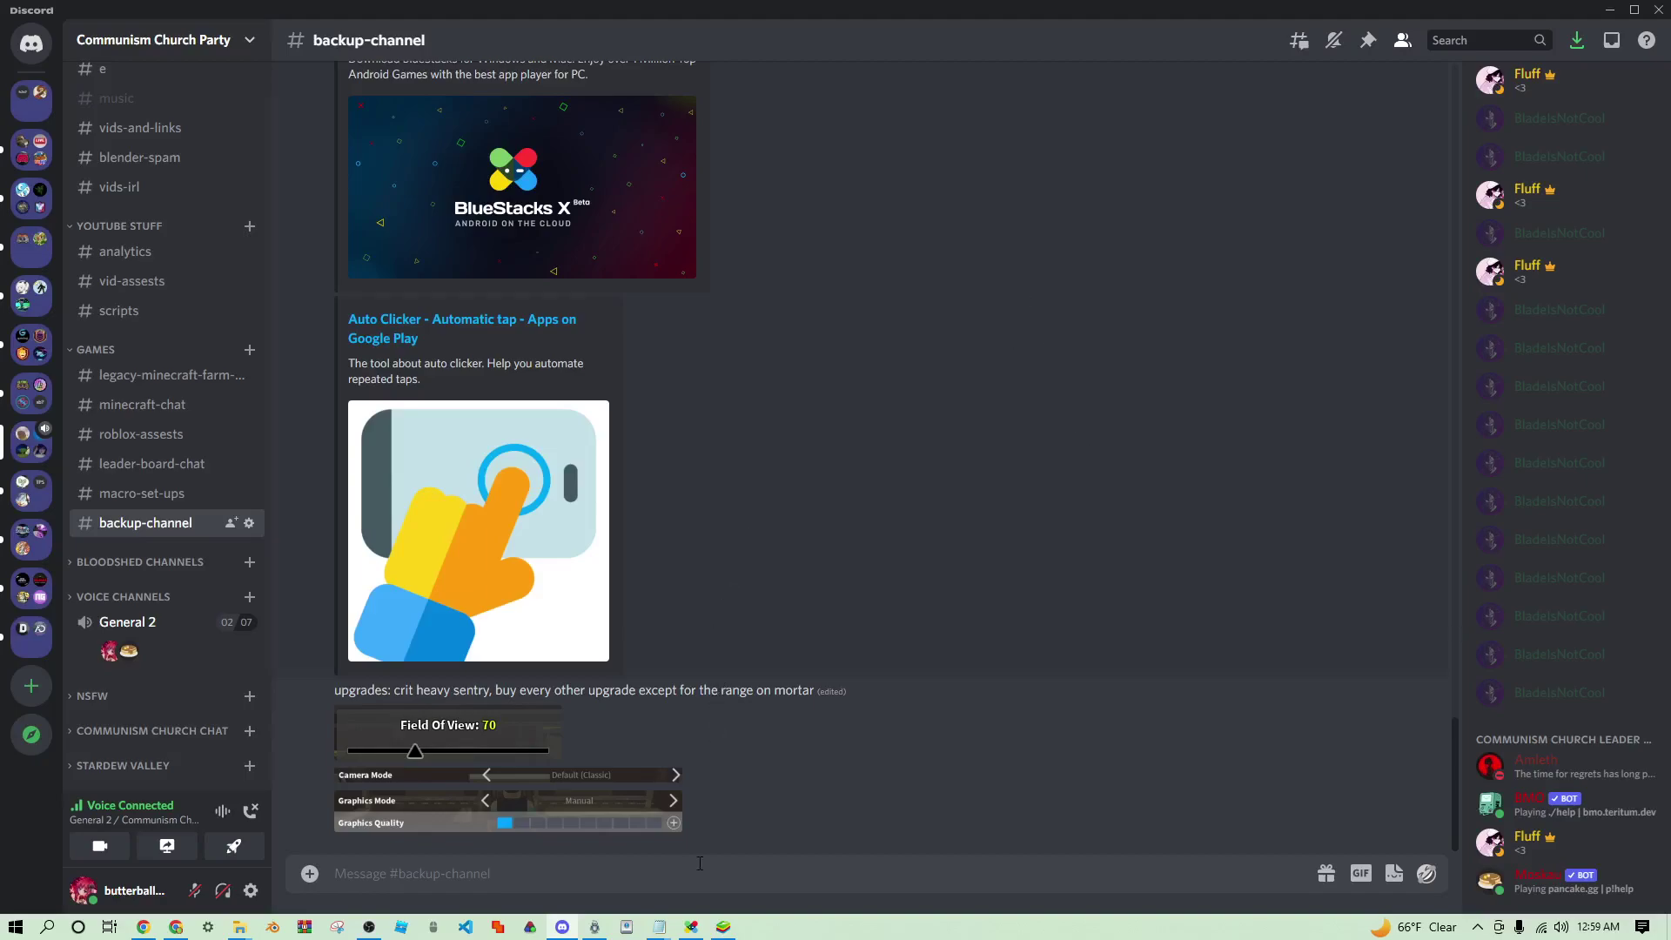
pyautogui.tripleClick(740, 688)
pyautogui.click(841, 644)
# Step: Open BlueStacks X, inspect its feedback settings with the Unable to Login category chosen, and return to the home page
pyautogui.click(692, 925)
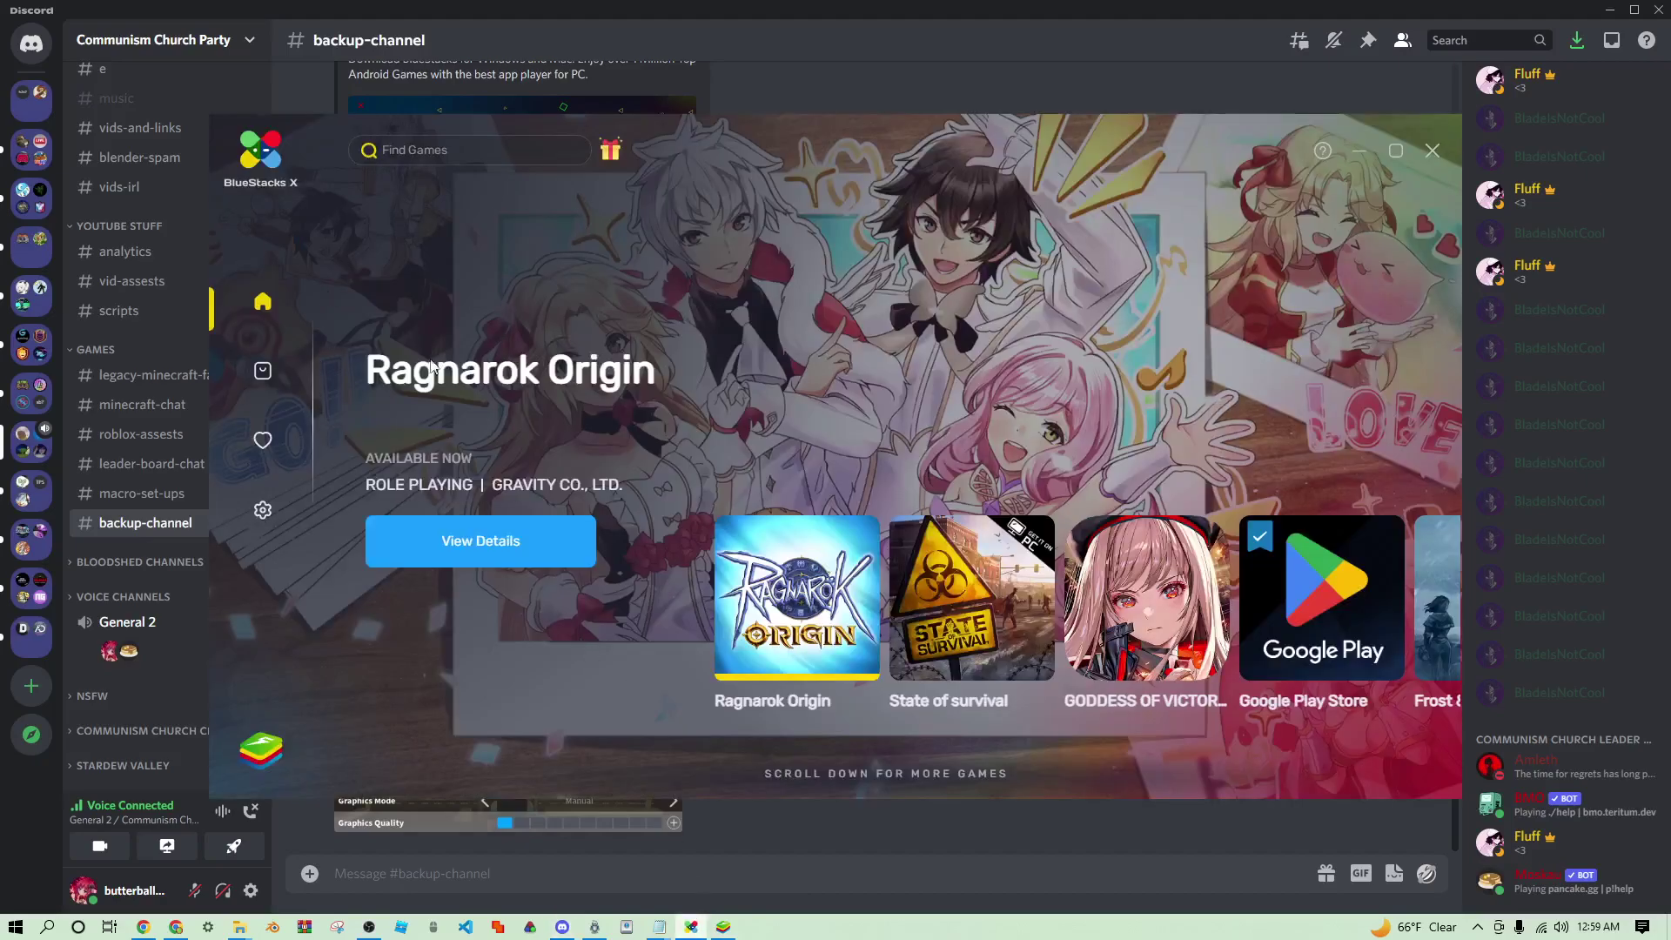
pyautogui.click(262, 510)
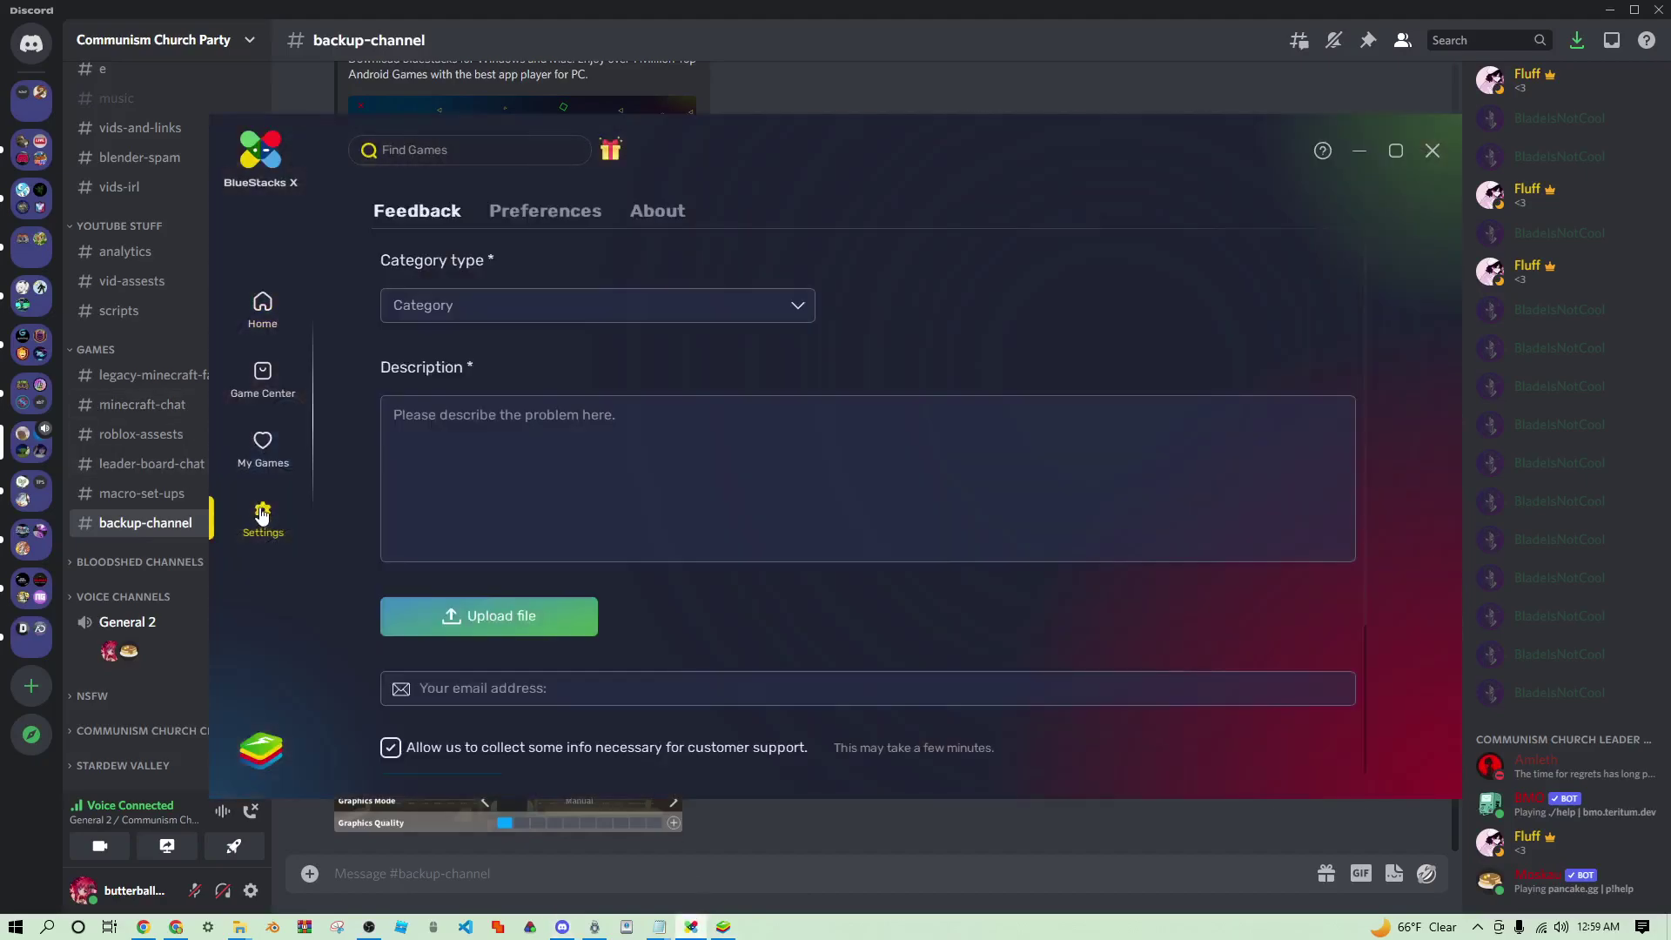
pyautogui.click(557, 306)
pyautogui.click(499, 335)
pyautogui.scroll(-3, 500, 392)
pyautogui.scroll(3, 435, 409)
pyautogui.moveTo(288, 400)
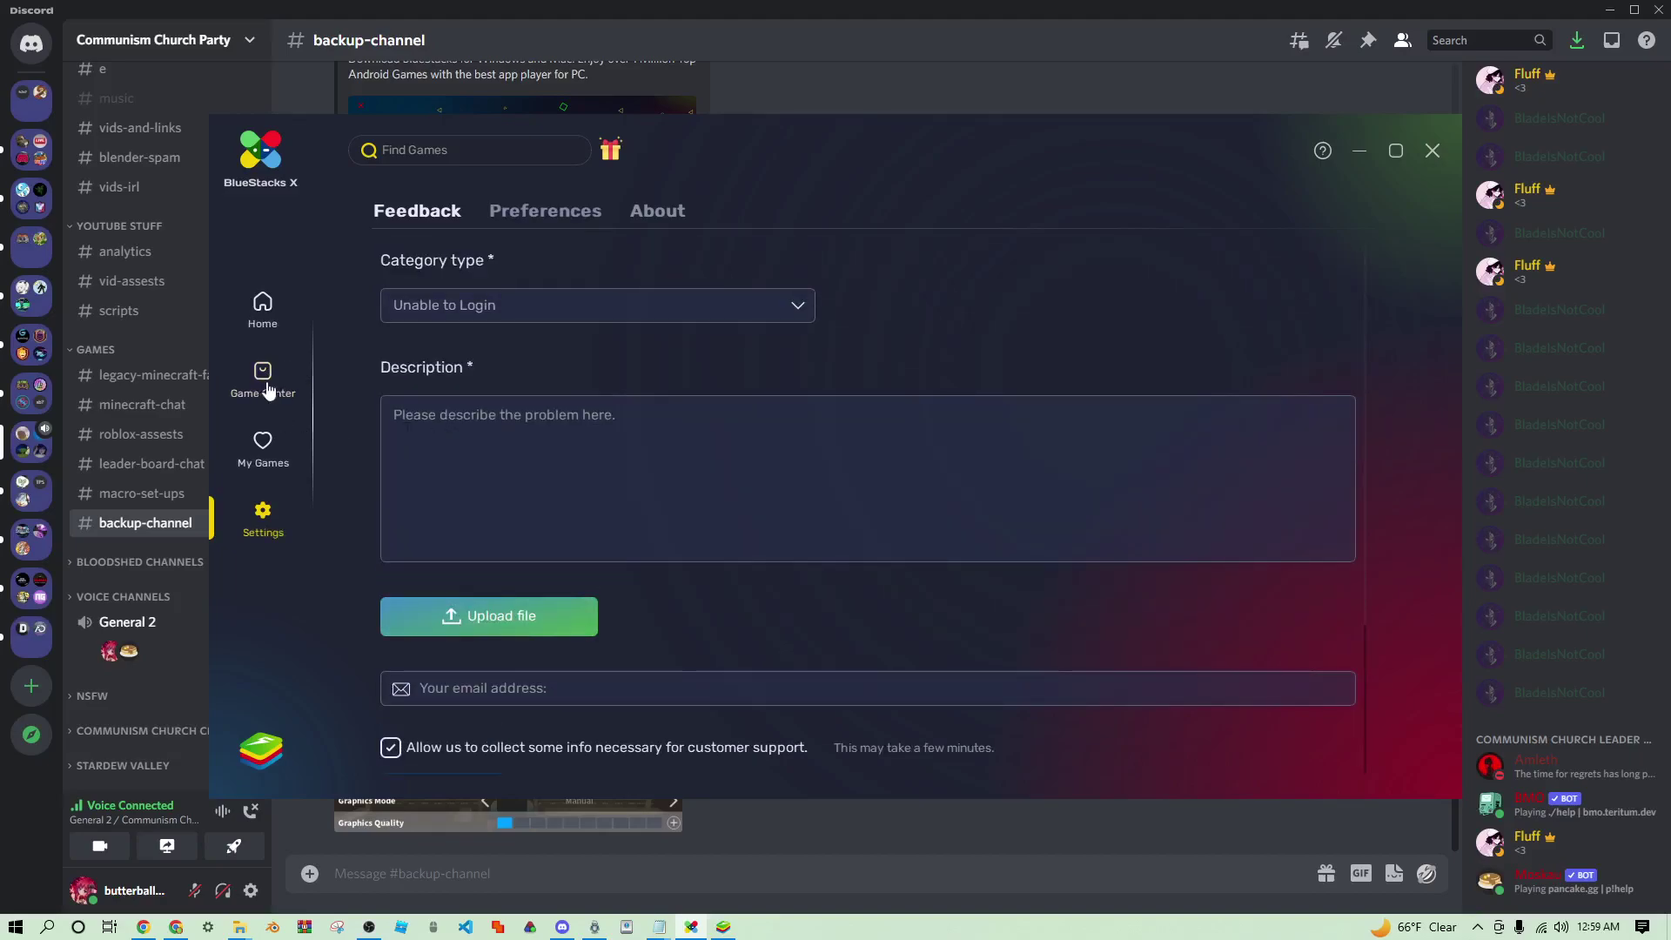
pyautogui.click(263, 307)
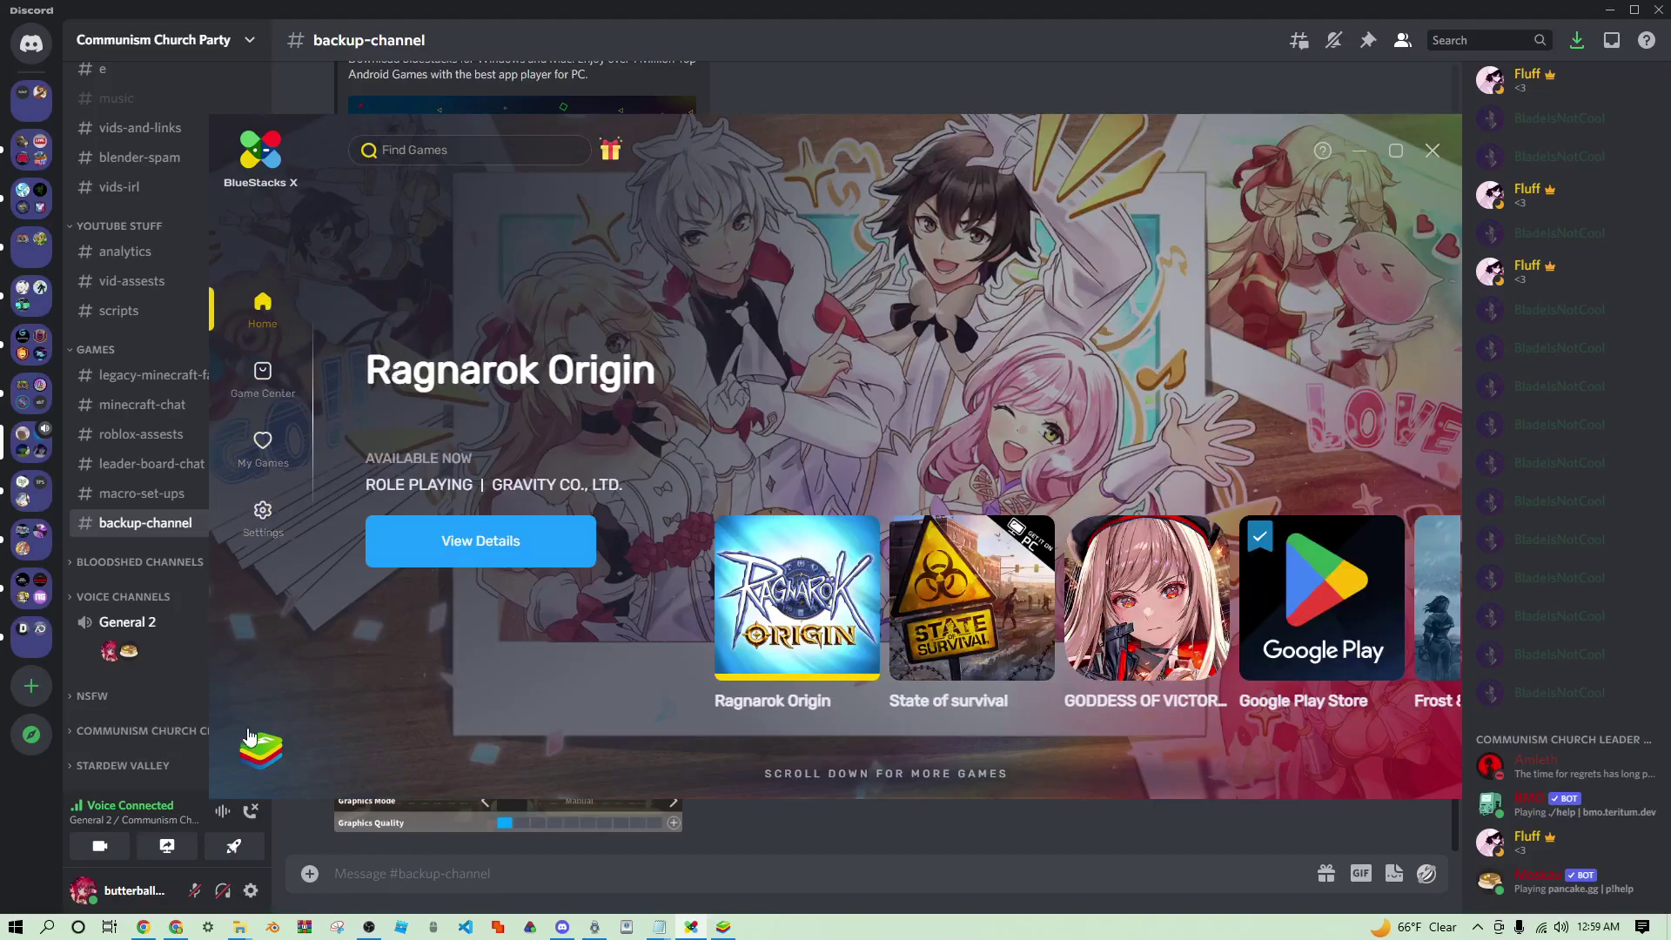
# Step: Check the running emulator, browse the BlueStacks X home page and reposition its window
pyautogui.hotkey('alt', 'Tab')
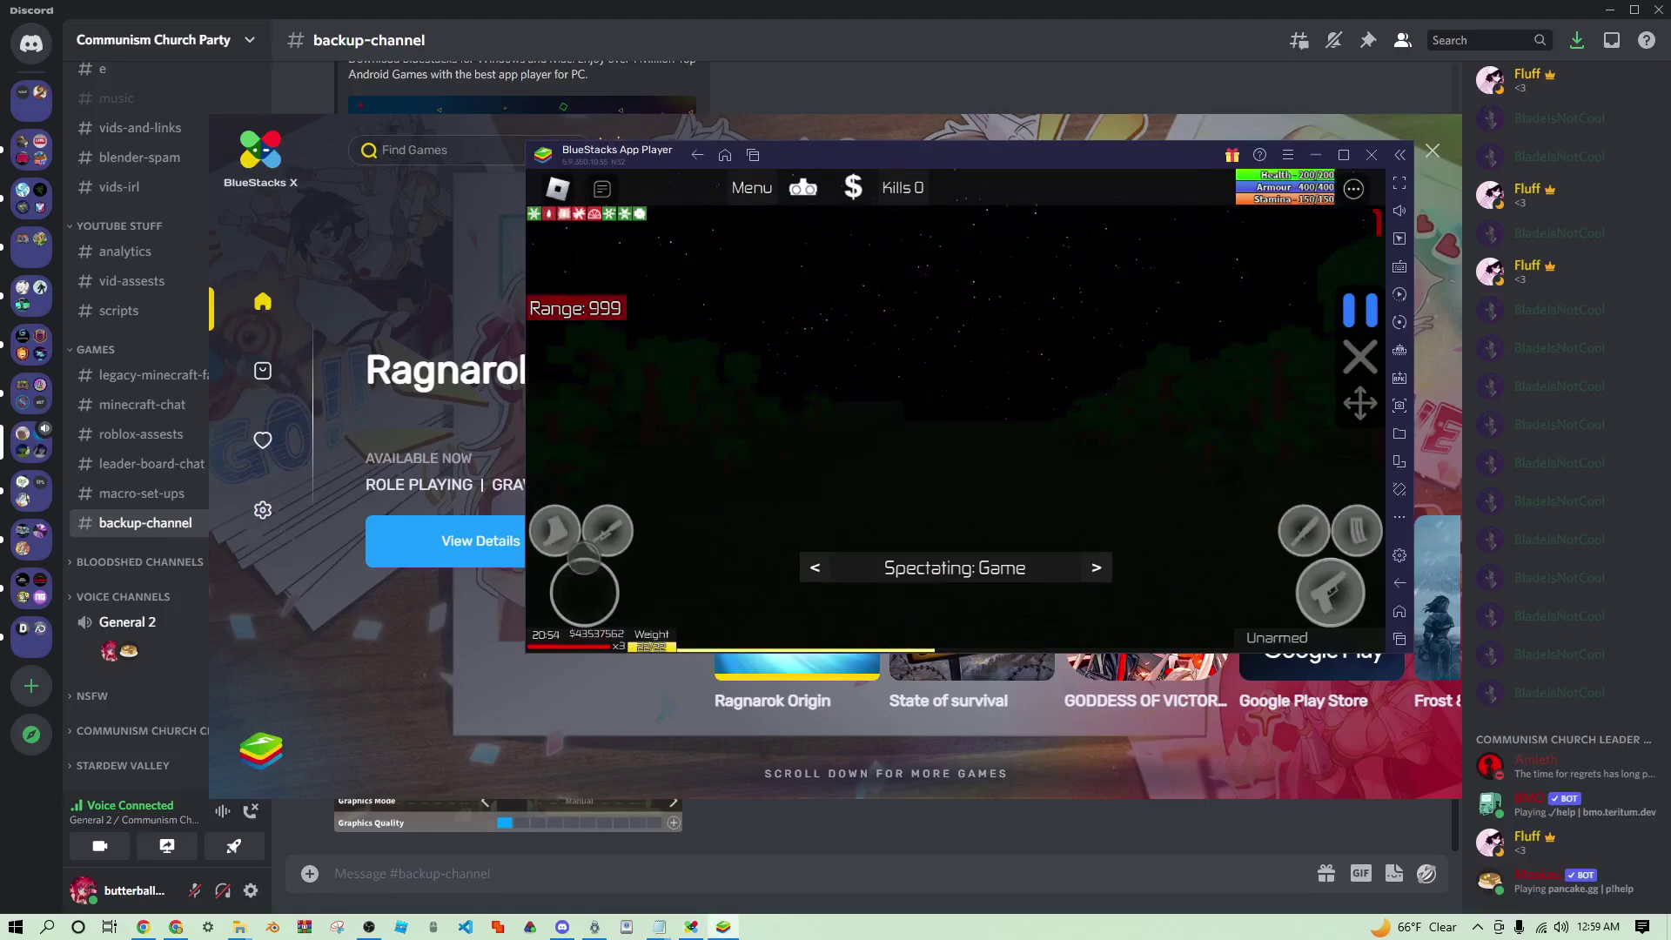
pyautogui.press('super')
pyautogui.click(410, 312)
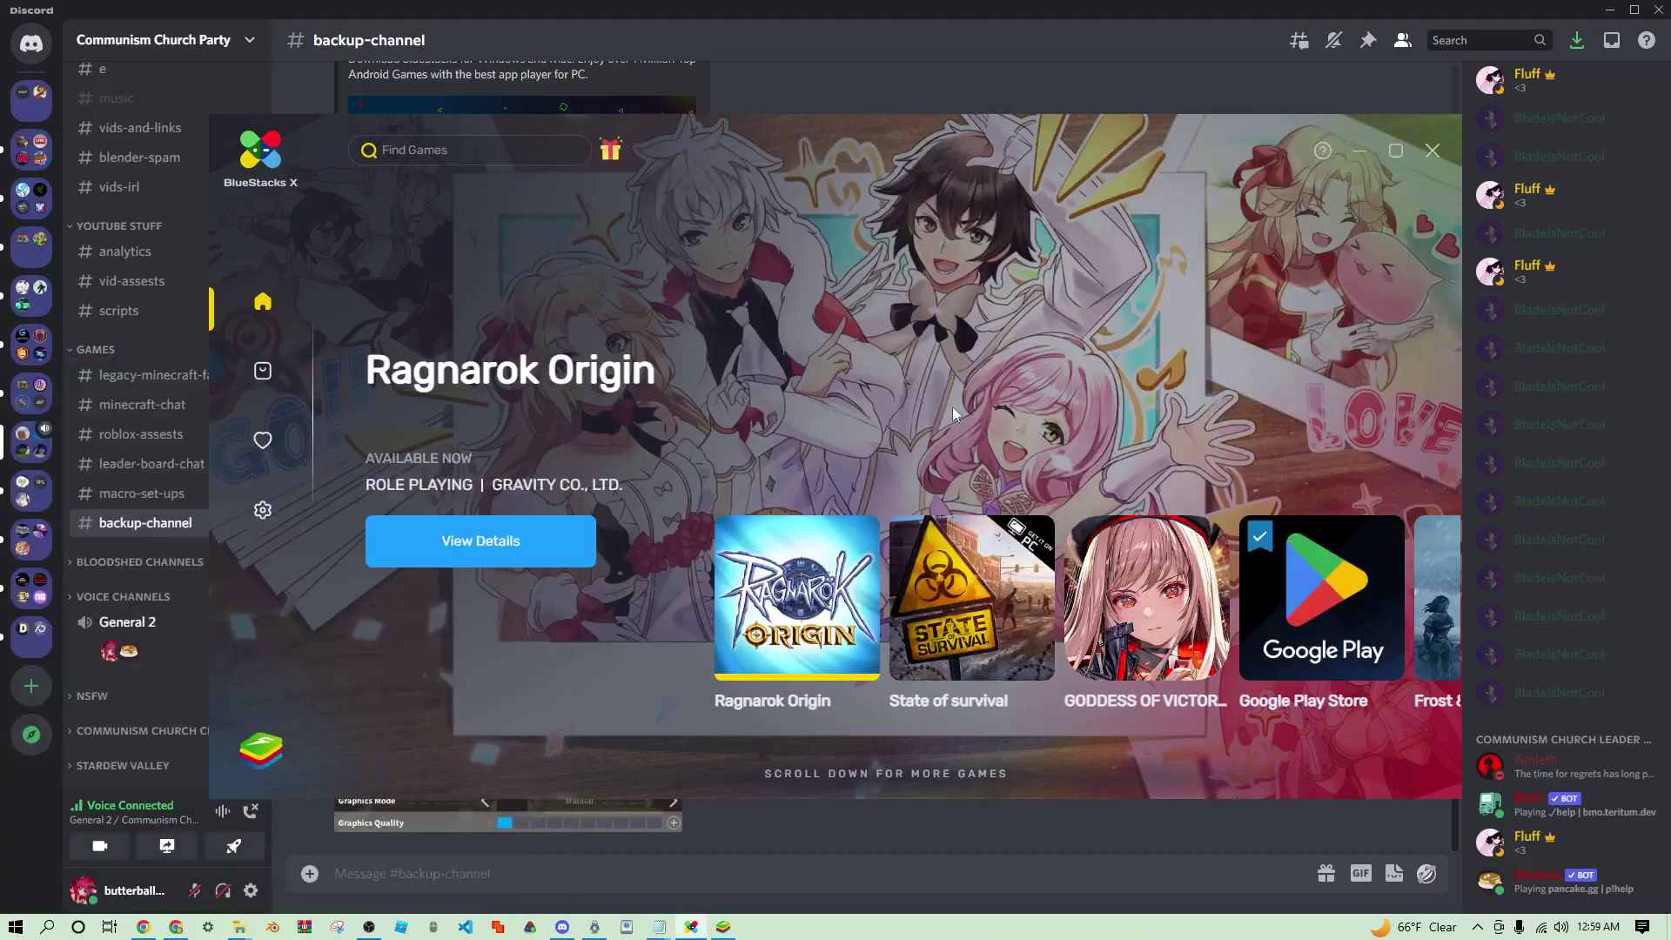
pyautogui.scroll(-2, 784, 488)
pyautogui.scroll(2, 849, 452)
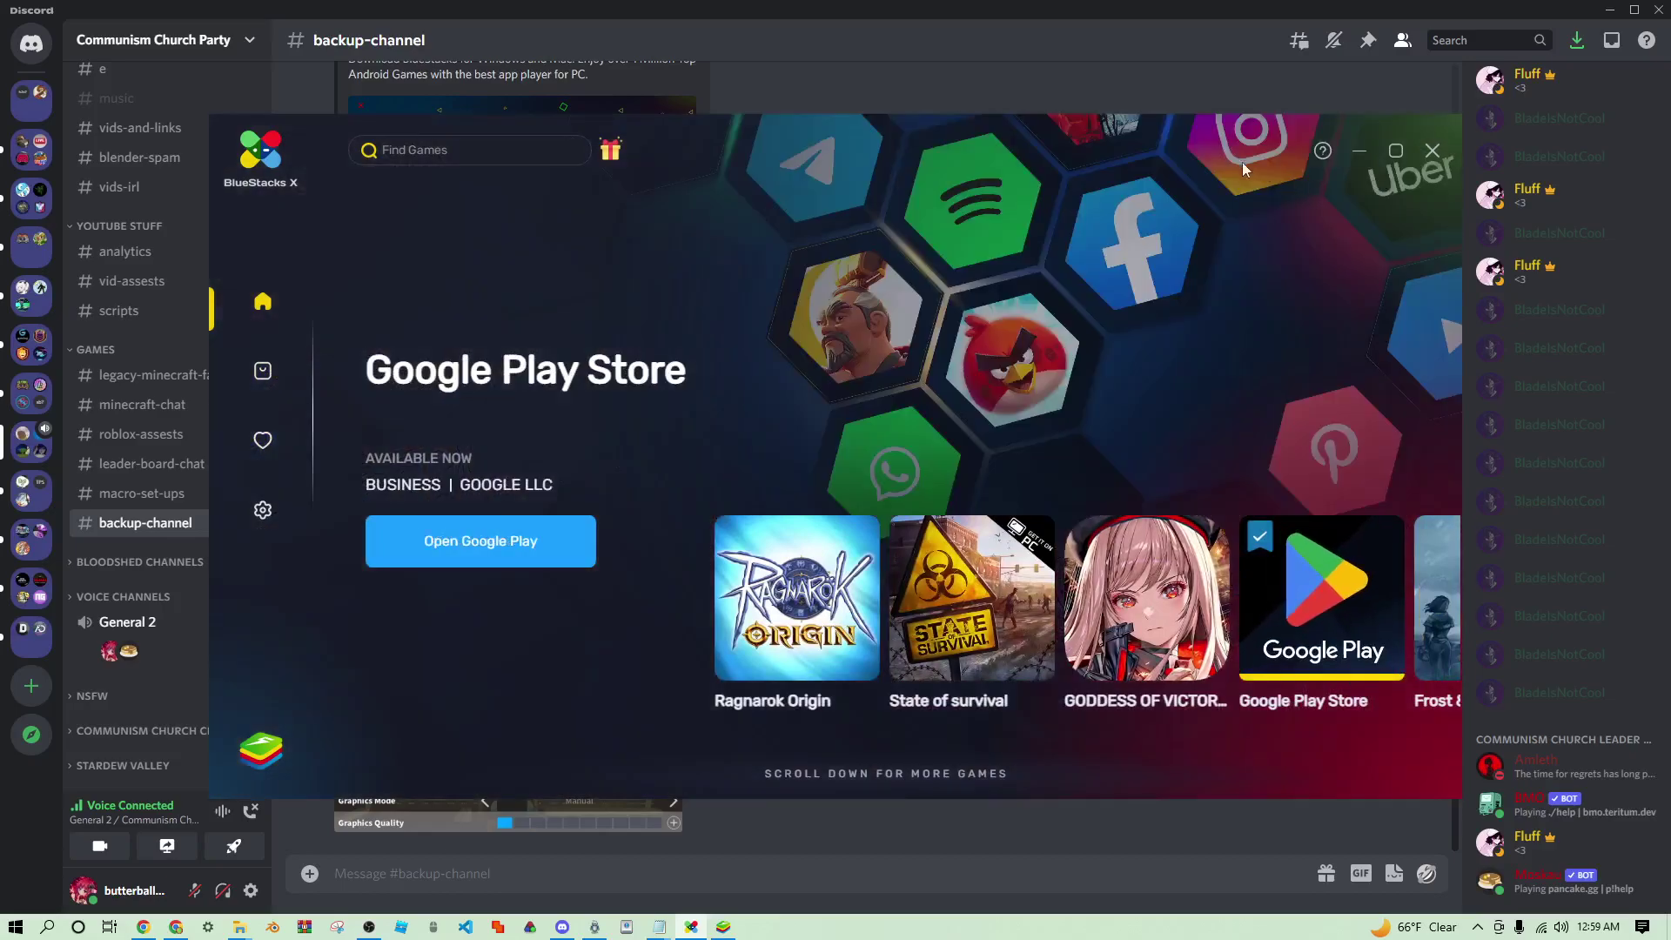
pyautogui.moveTo(1241, 162); pyautogui.dragTo(1196, 144)
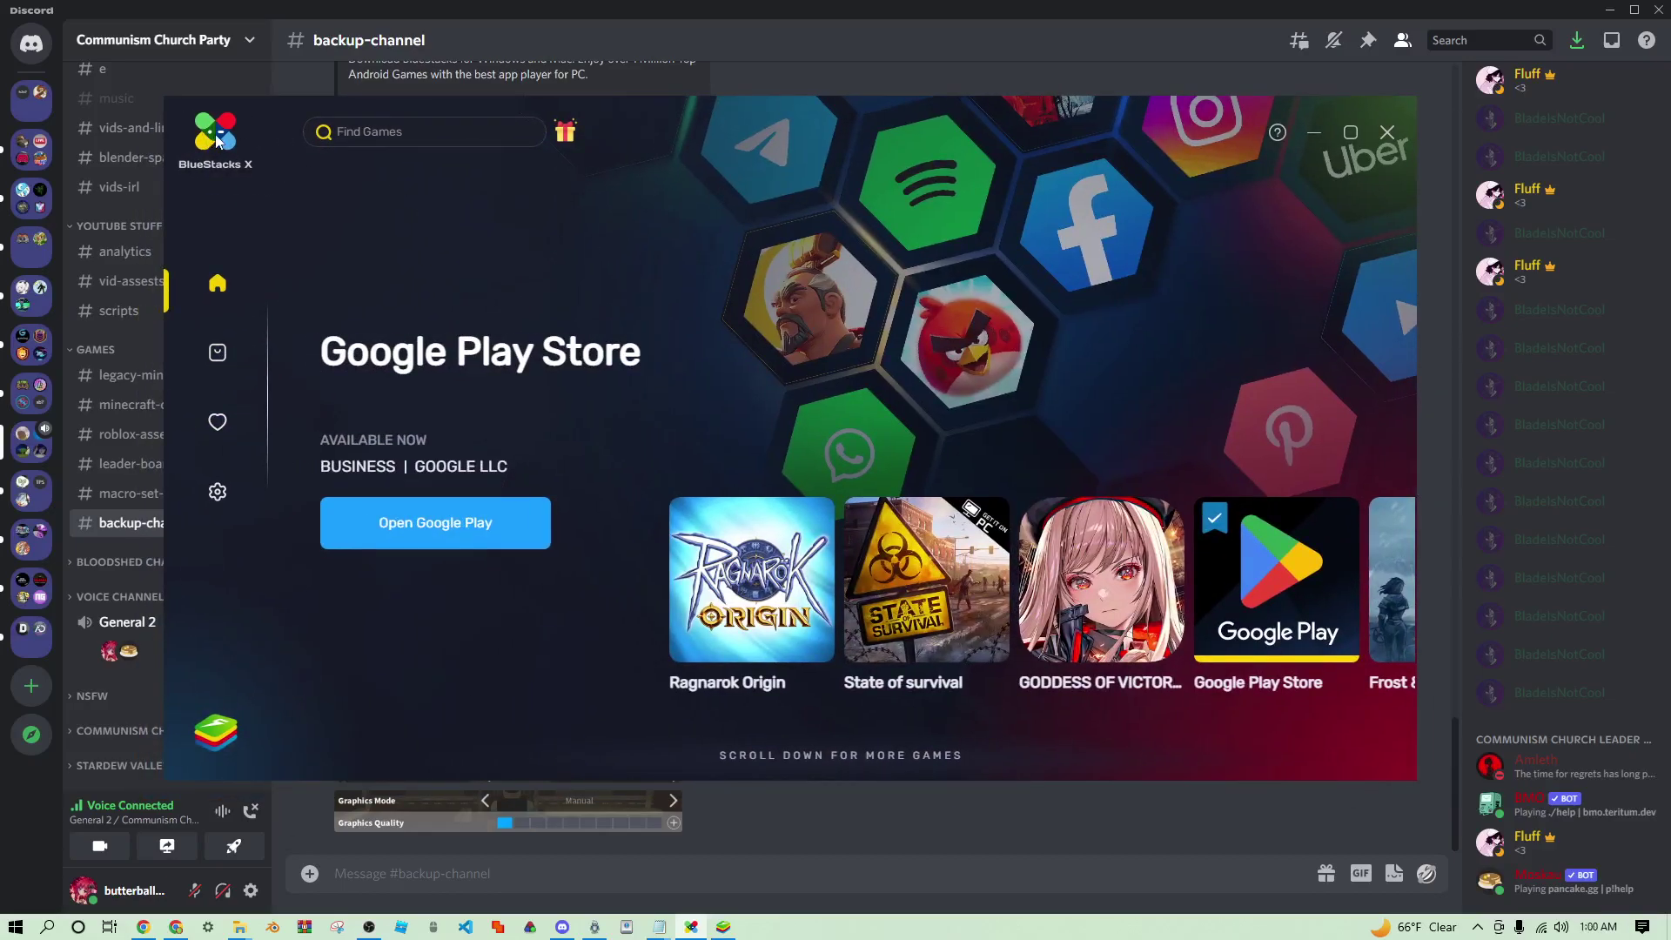
# Step: Look through the About, Preferences and Feedback sections of the BlueStacks X settings
pyautogui.click(216, 498)
pyautogui.click(600, 192)
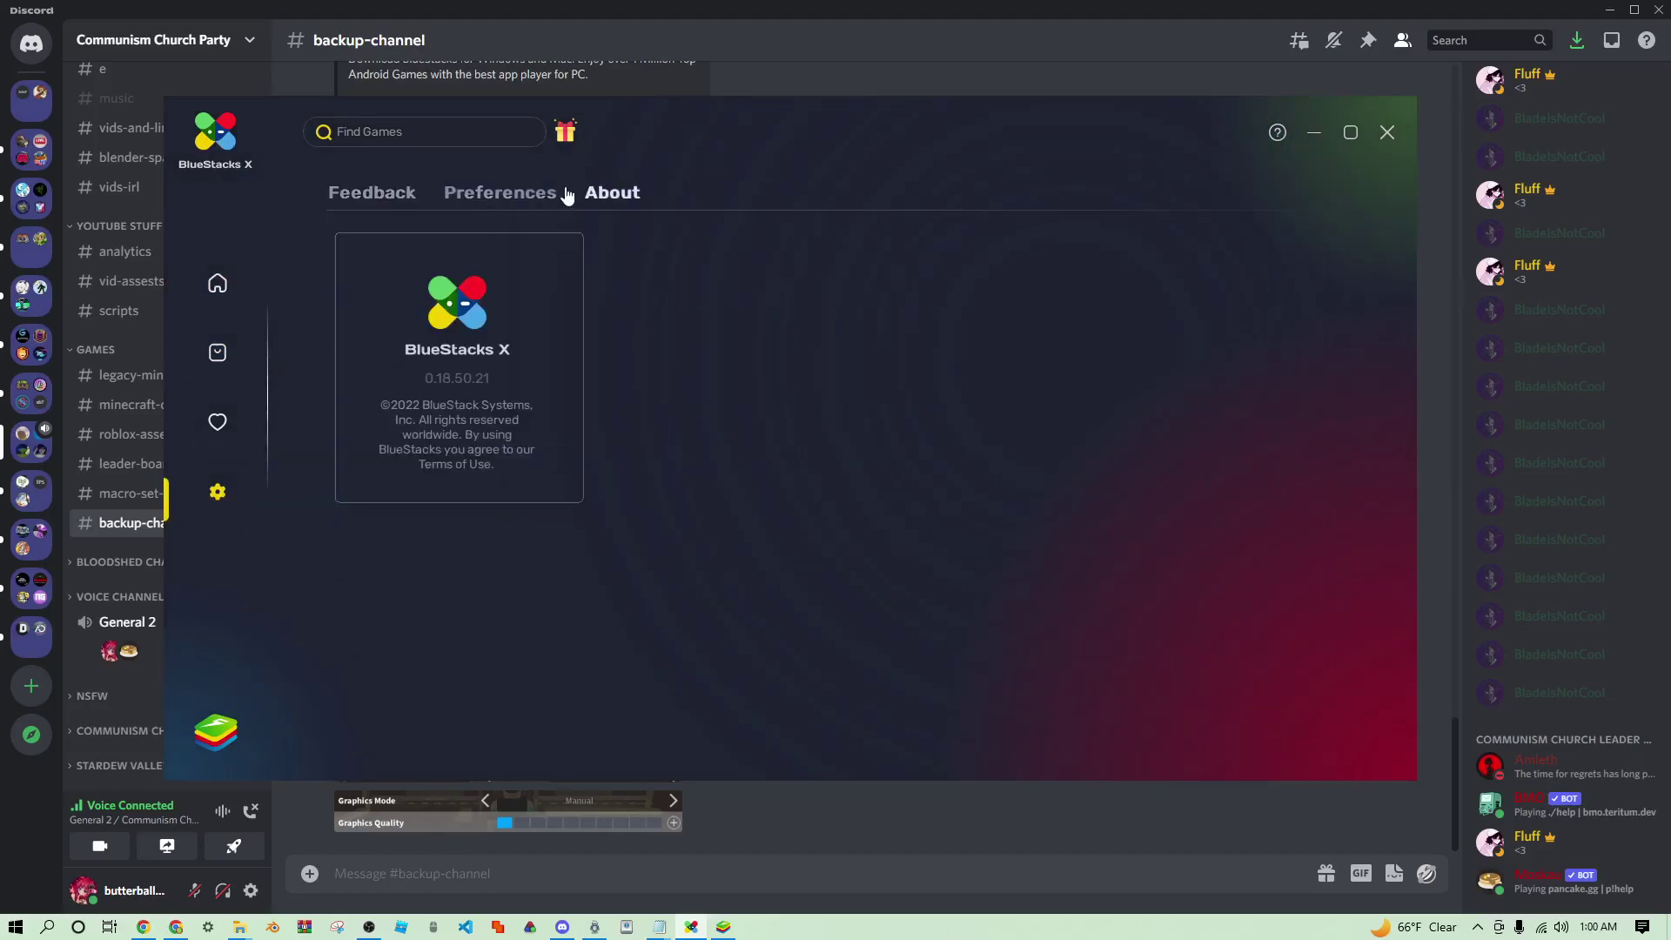
pyautogui.click(501, 192)
pyautogui.click(377, 195)
pyautogui.scroll(-3, 479, 348)
pyautogui.scroll(3, 499, 387)
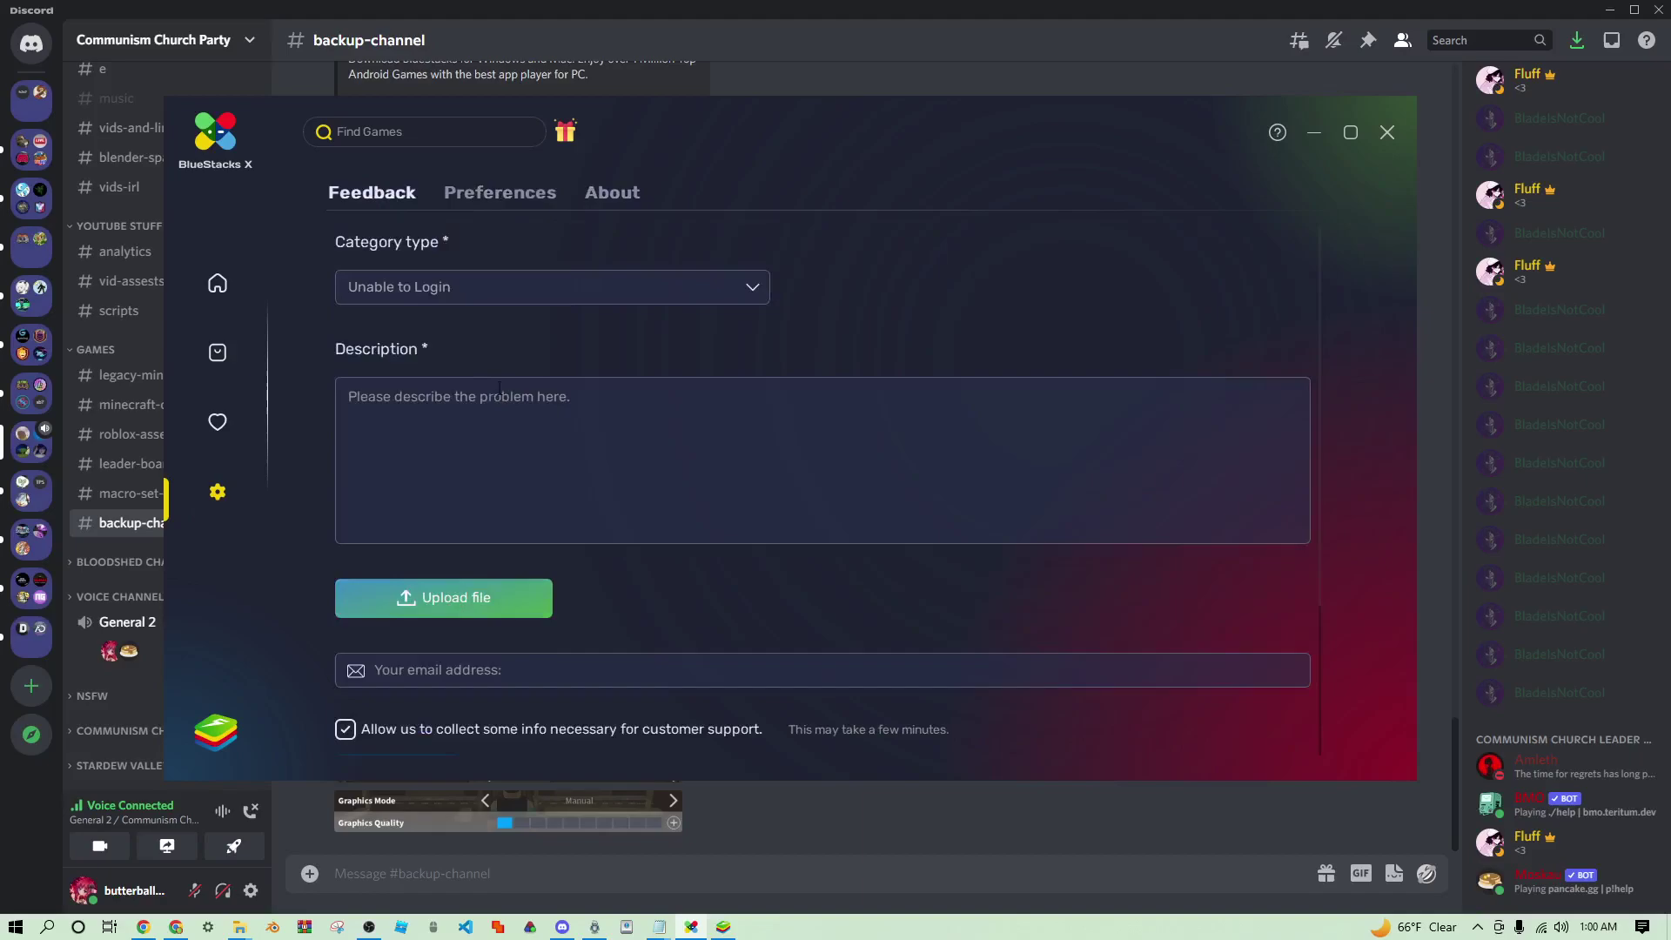
# Step: Bring the BlueStacks App Player to the front and close it, confirming the exit
pyautogui.click(219, 734)
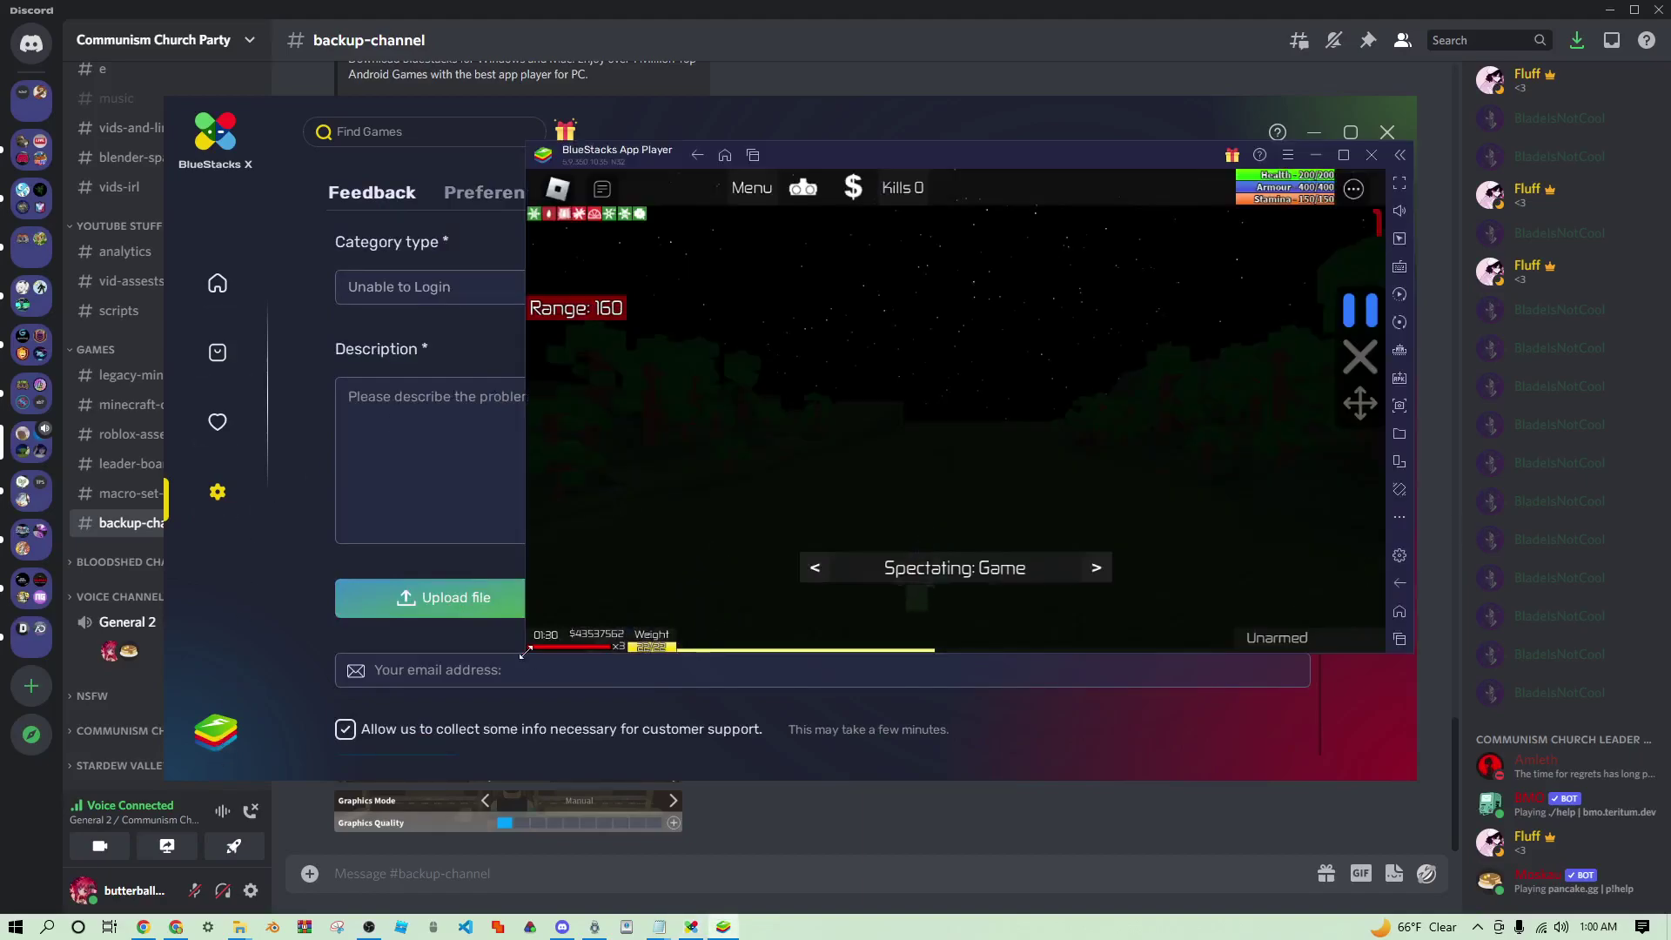
pyautogui.press('super')
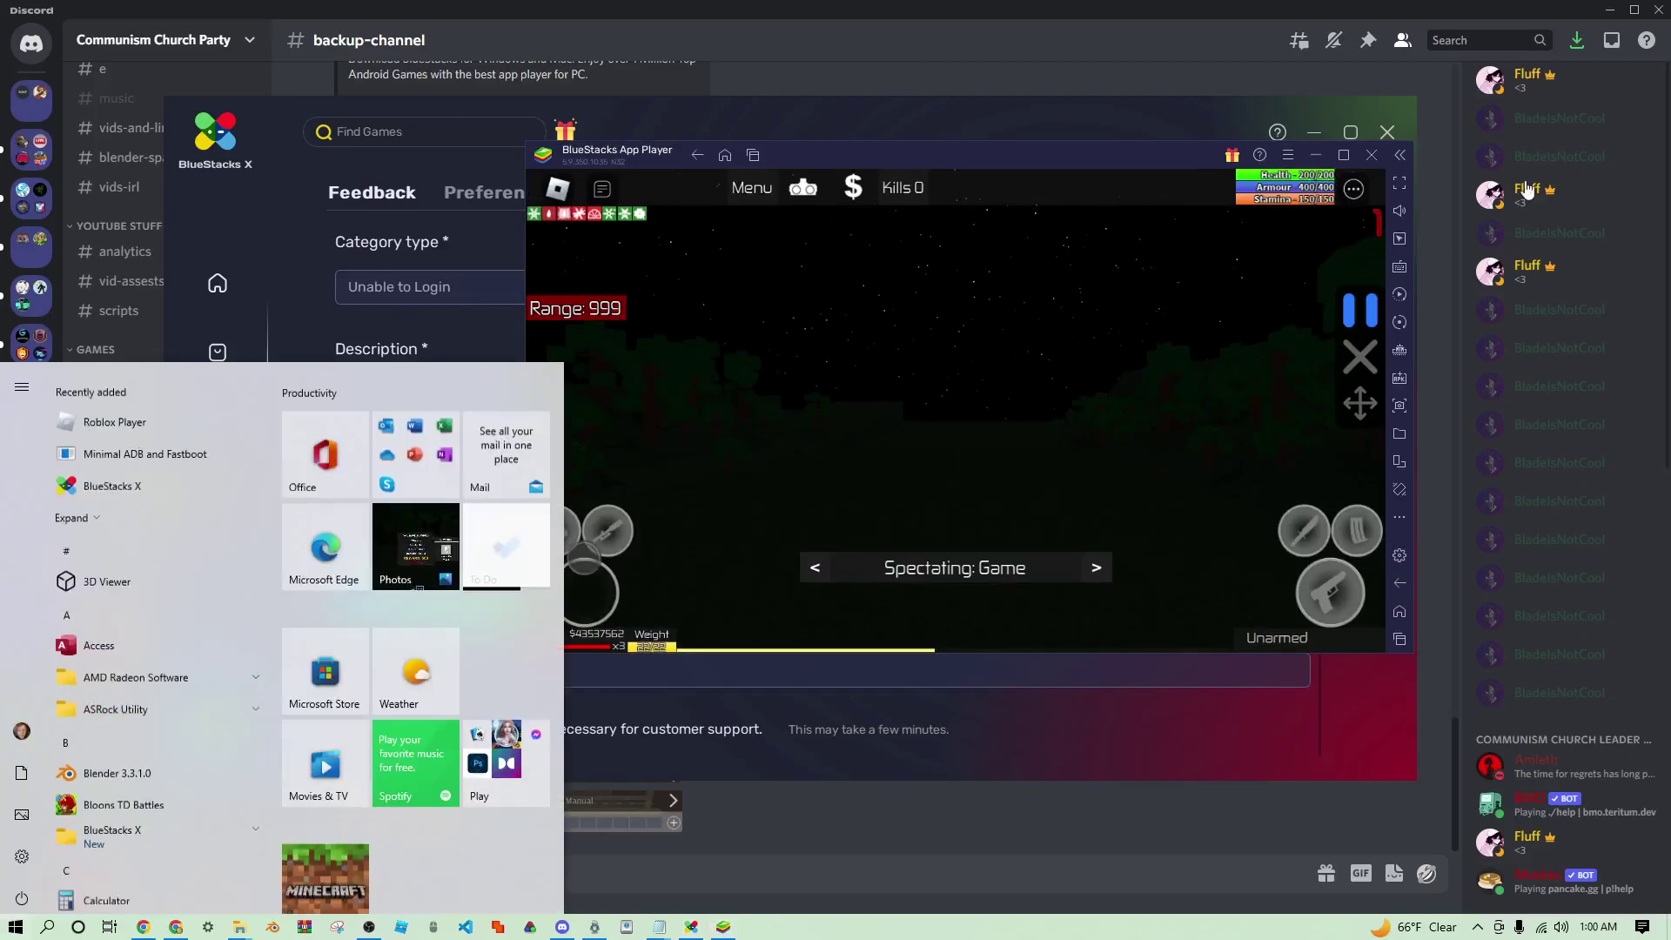
pyautogui.press('super')
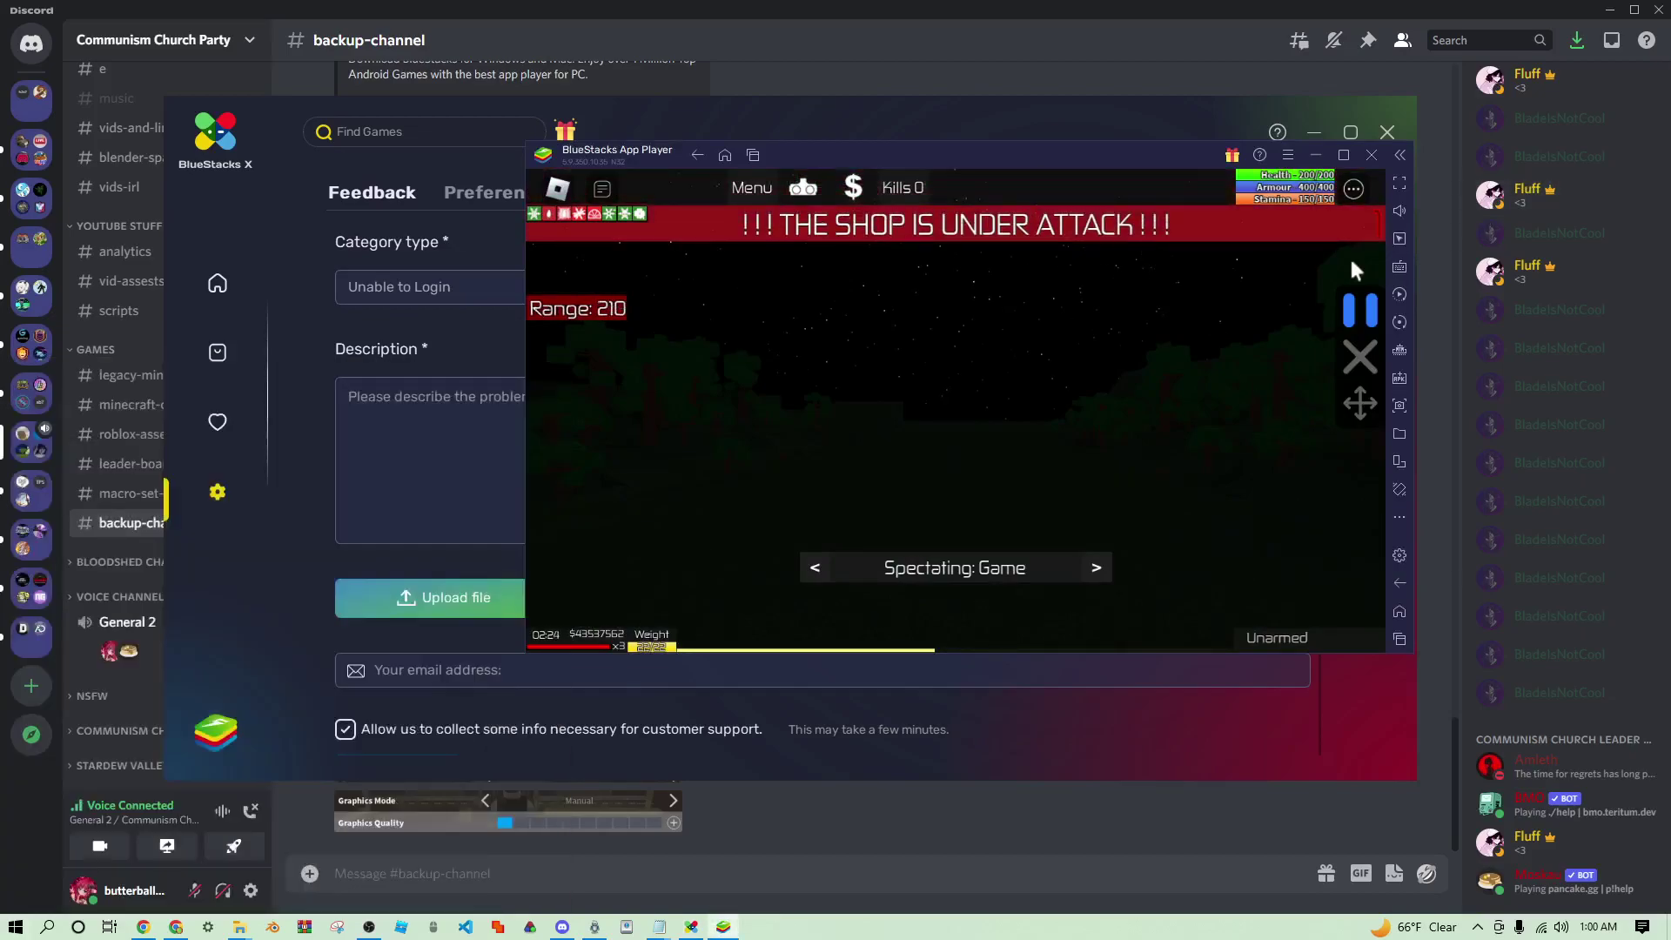
pyautogui.click(1372, 155)
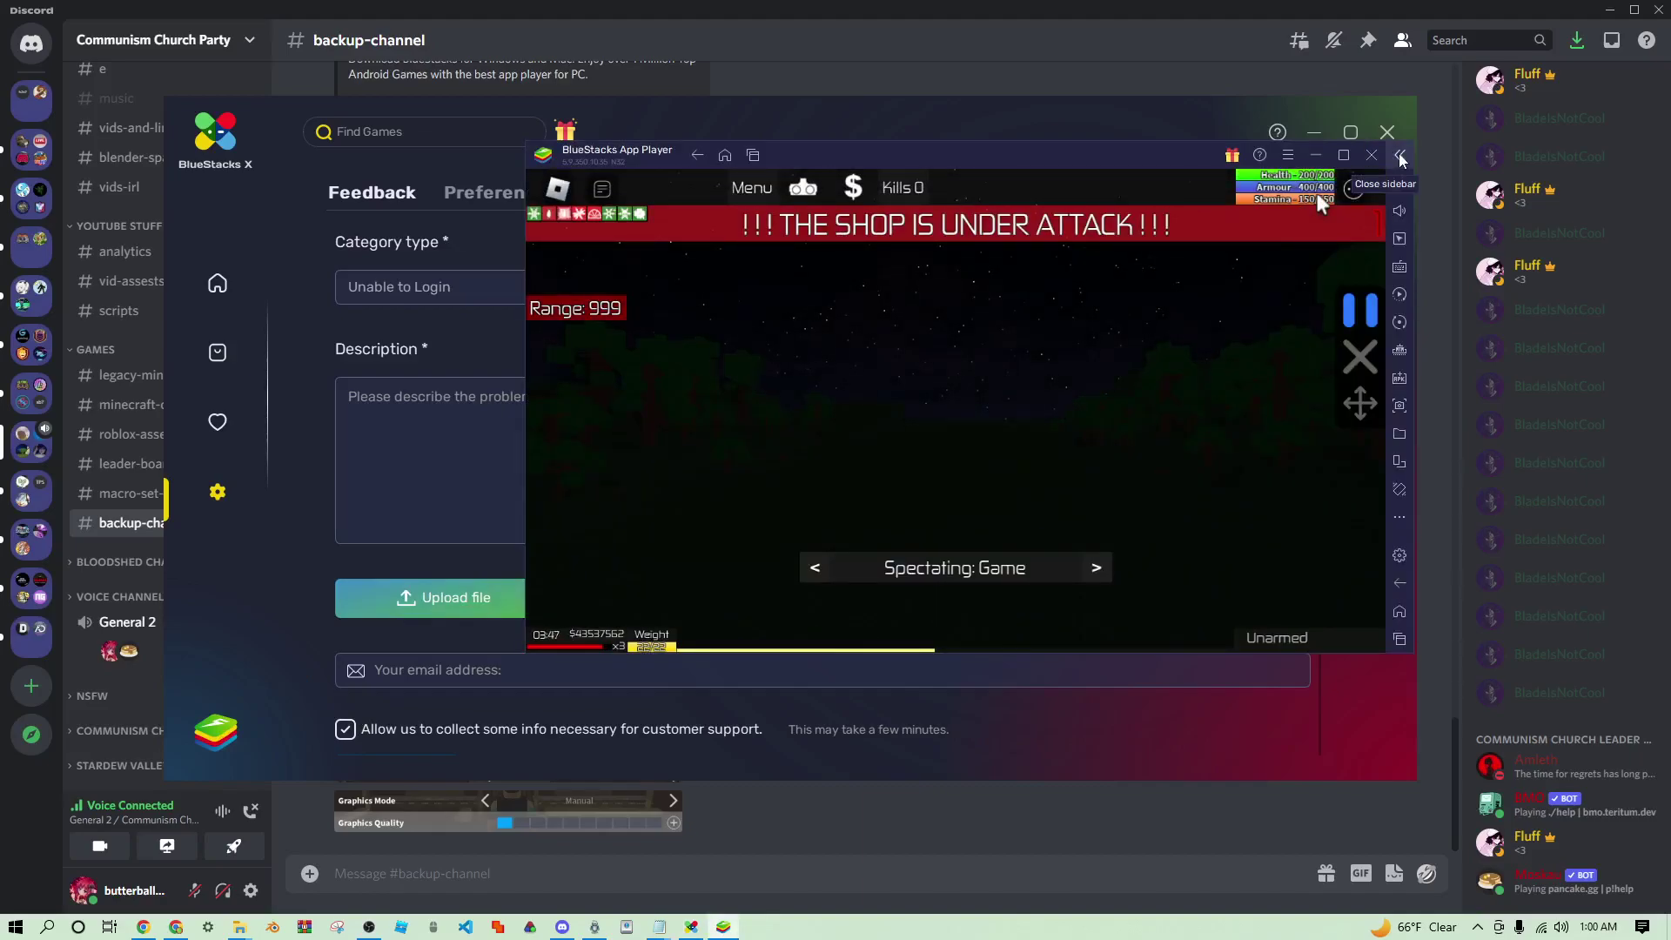
pyautogui.click(1371, 155)
pyautogui.click(1061, 426)
# Step: Relaunch the App Player from BlueStacks X and open the multi-instance manager
pyautogui.scroll(-3, 375, 638)
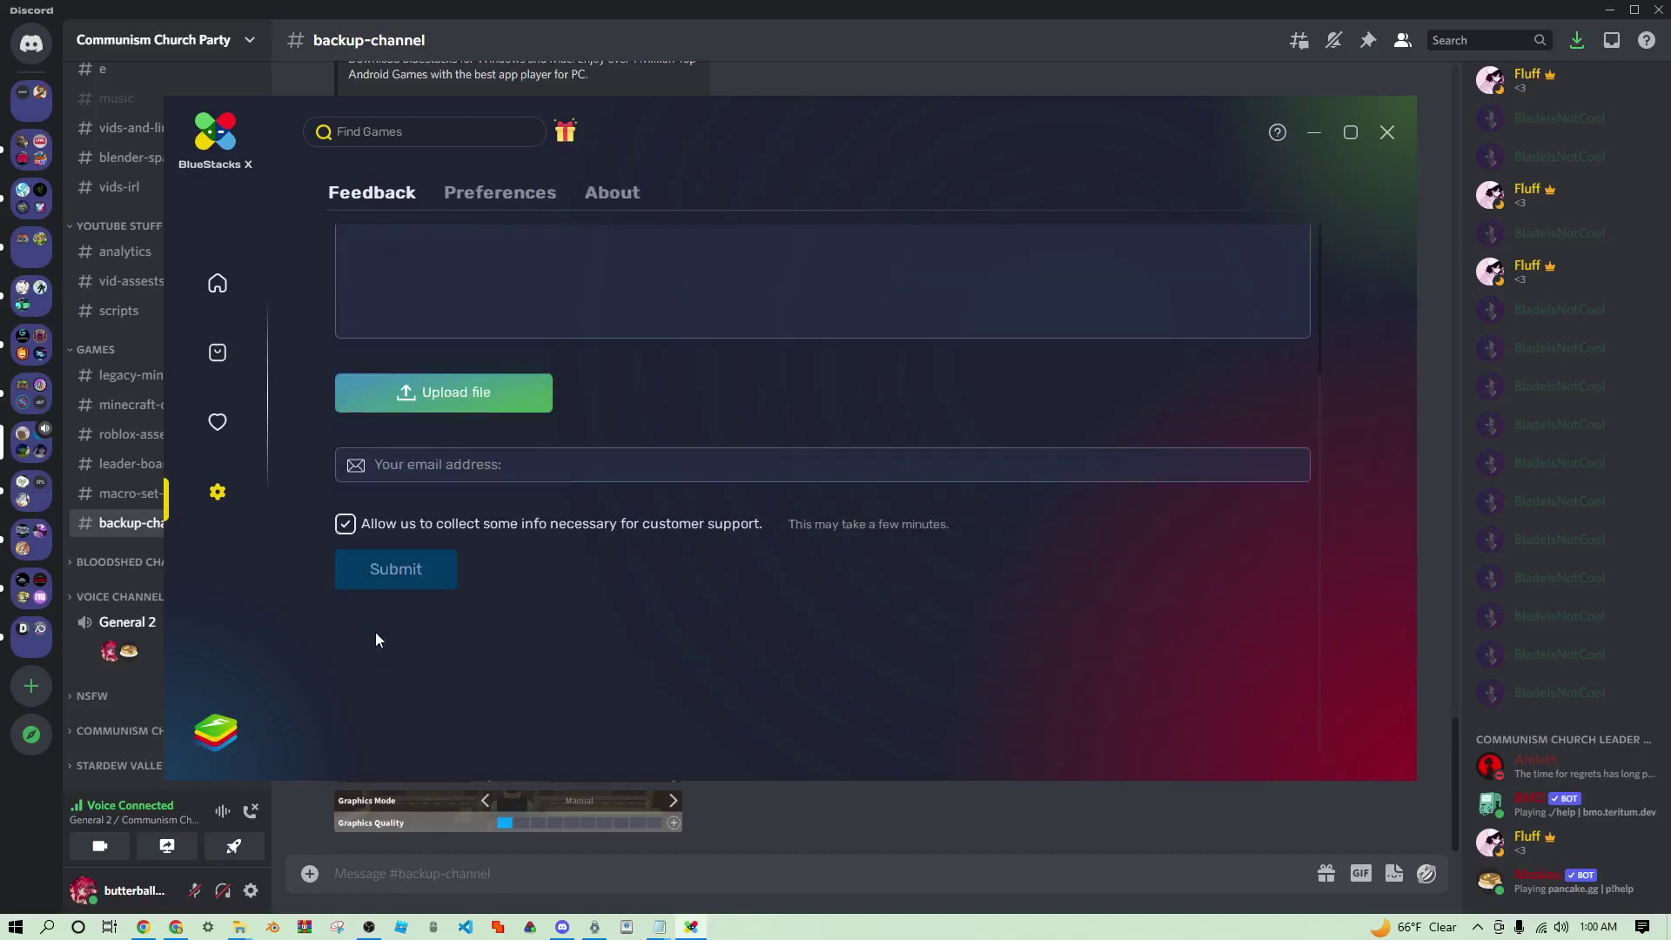
pyautogui.scroll(3, 434, 486)
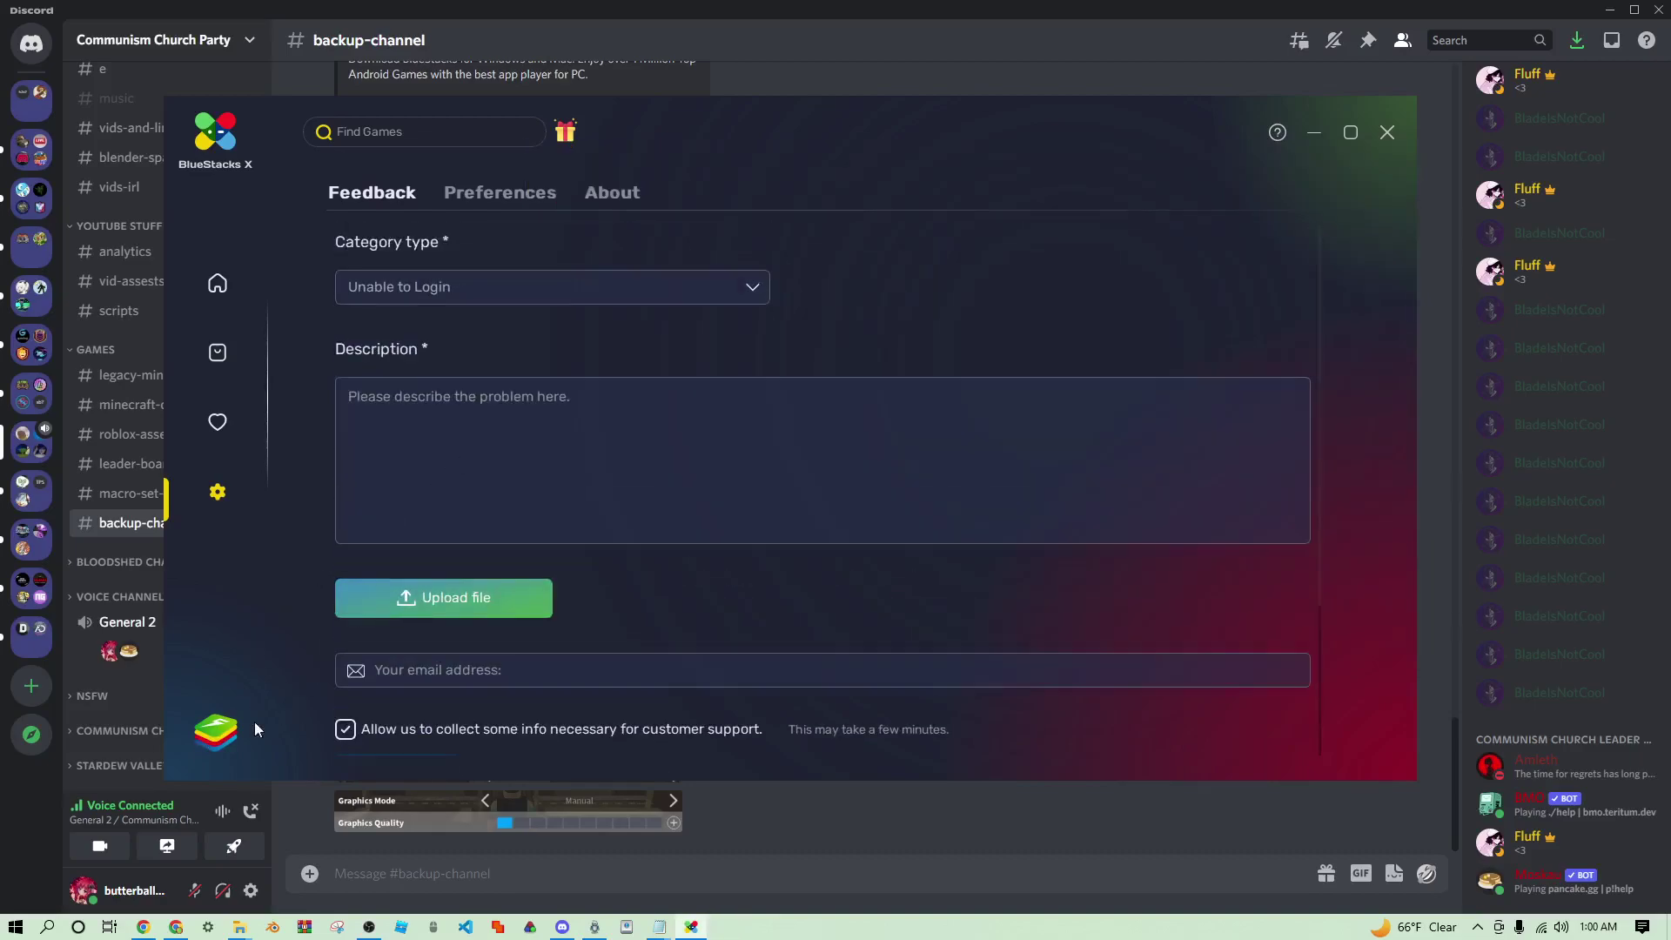
pyautogui.click(215, 738)
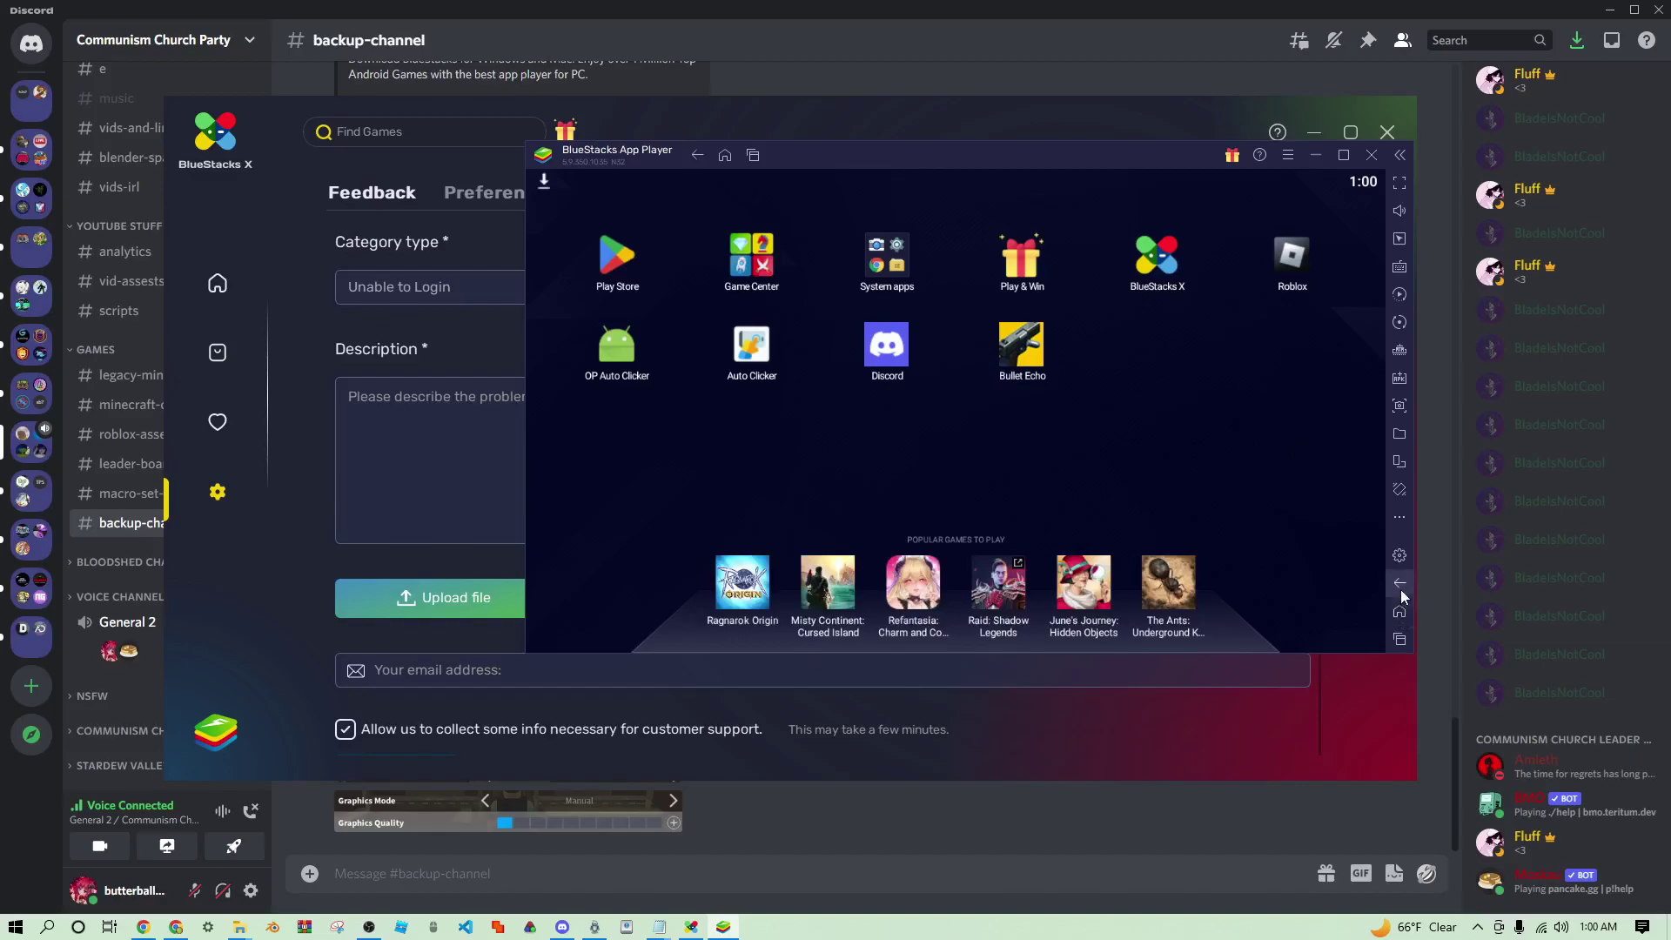
pyautogui.click(1403, 527)
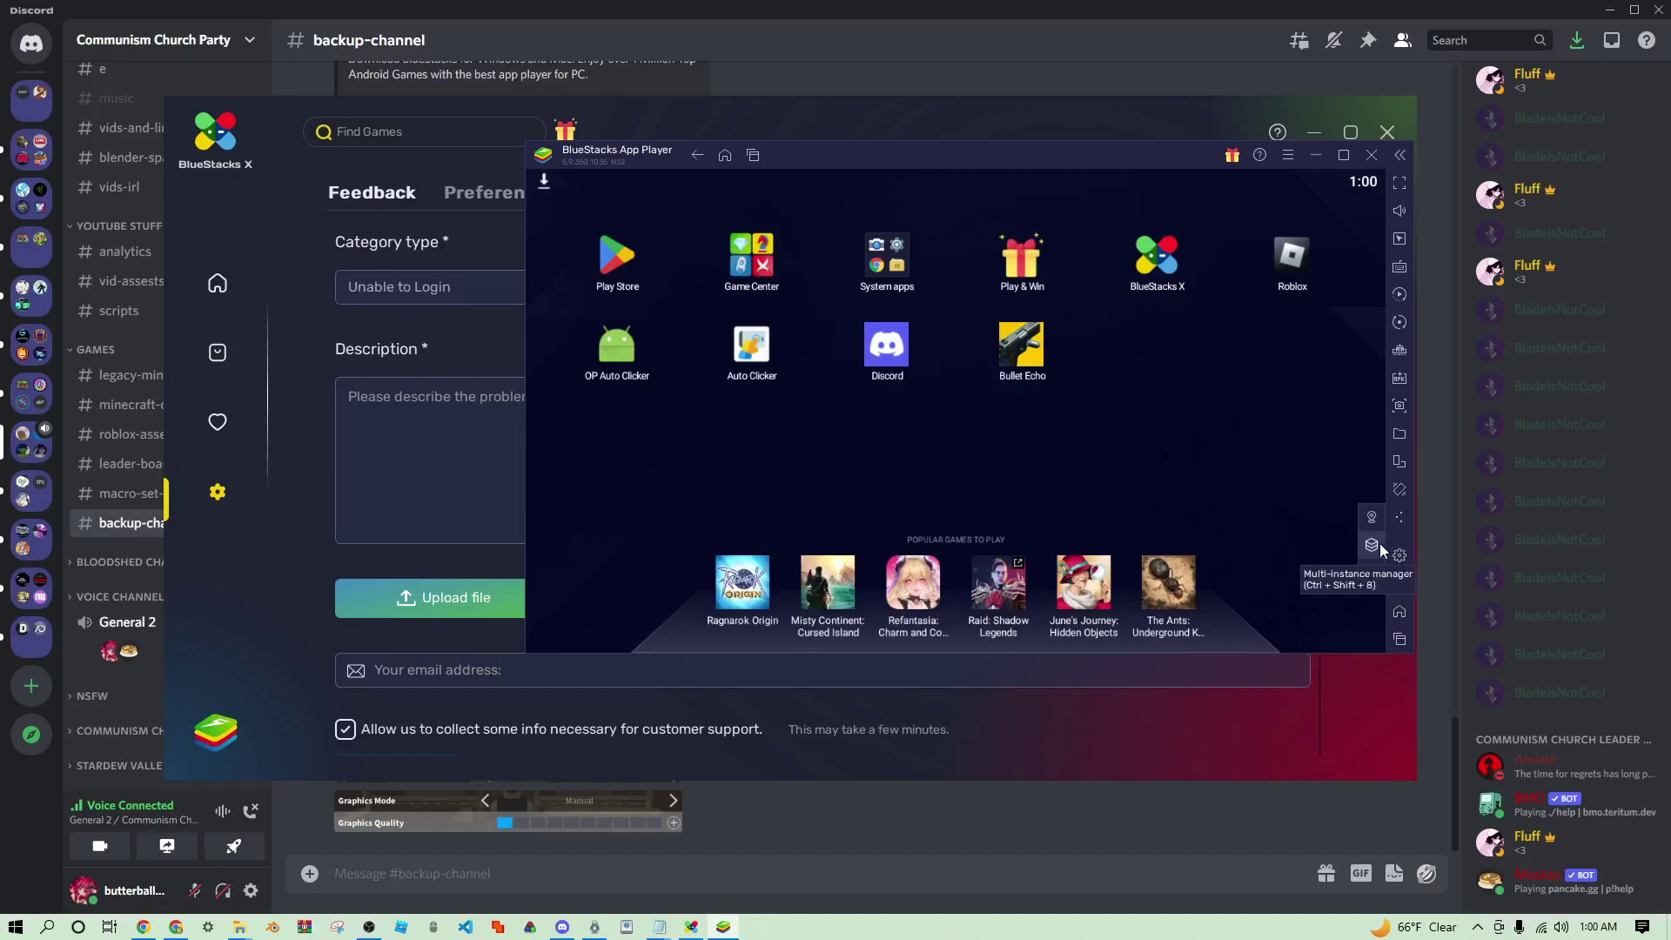
pyautogui.click(1381, 543)
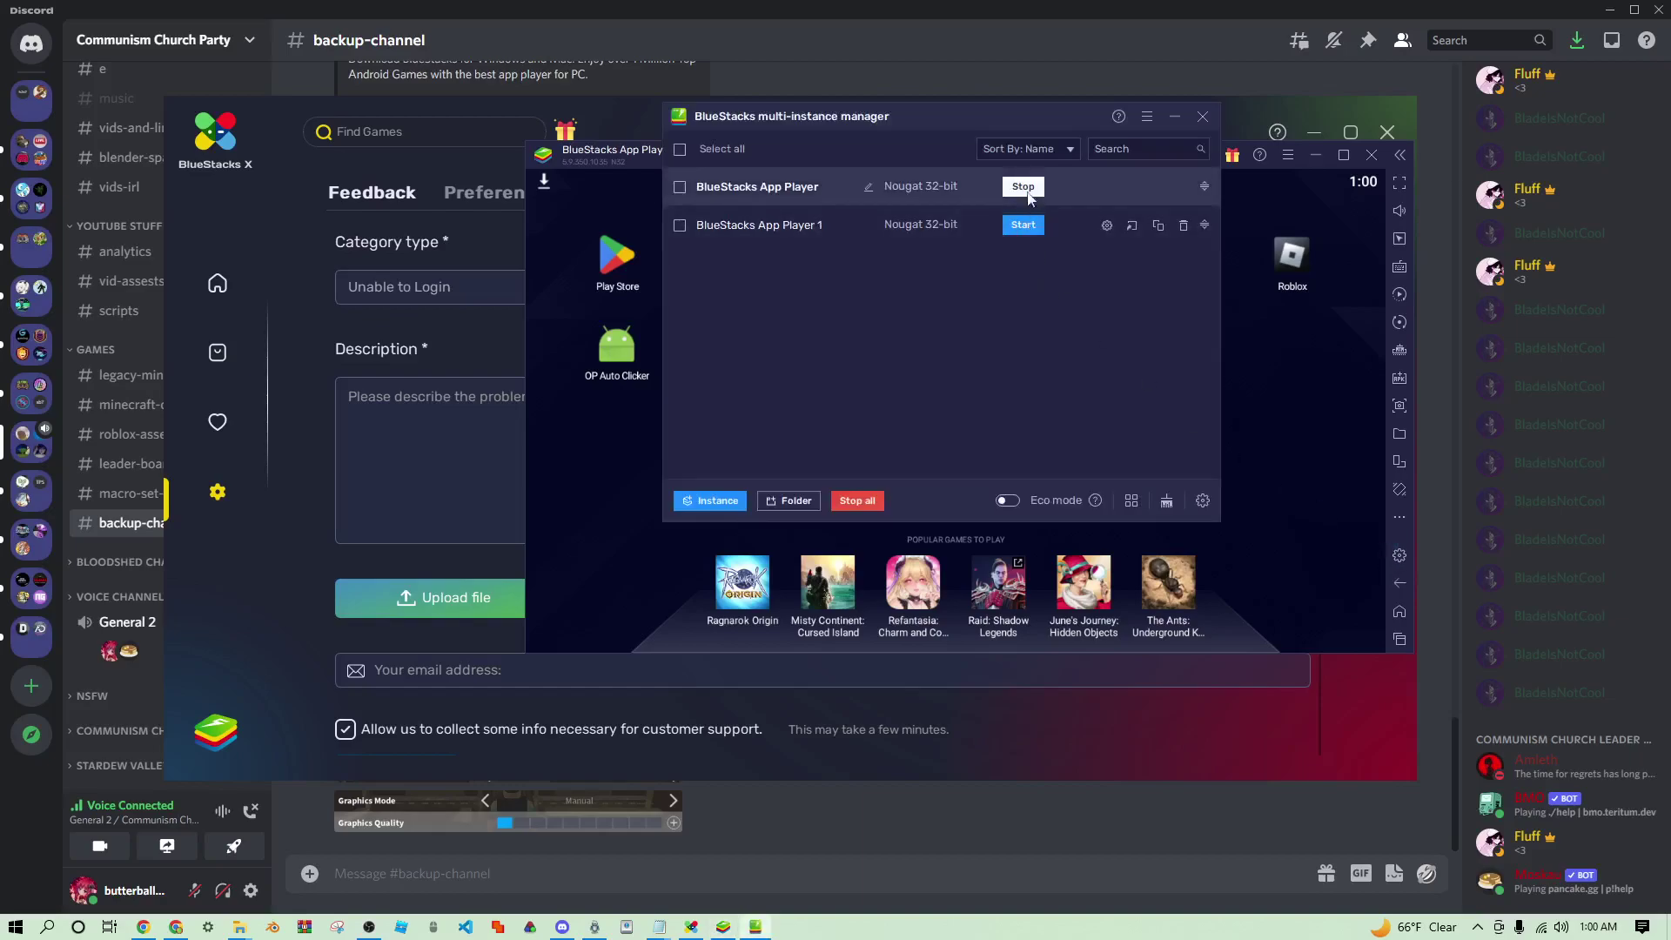
# Step: Stop the BlueStacks App Player instance in the multi-instance manager and reposition the manager window
pyautogui.moveTo(1020, 128); pyautogui.dragTo(949, 206)
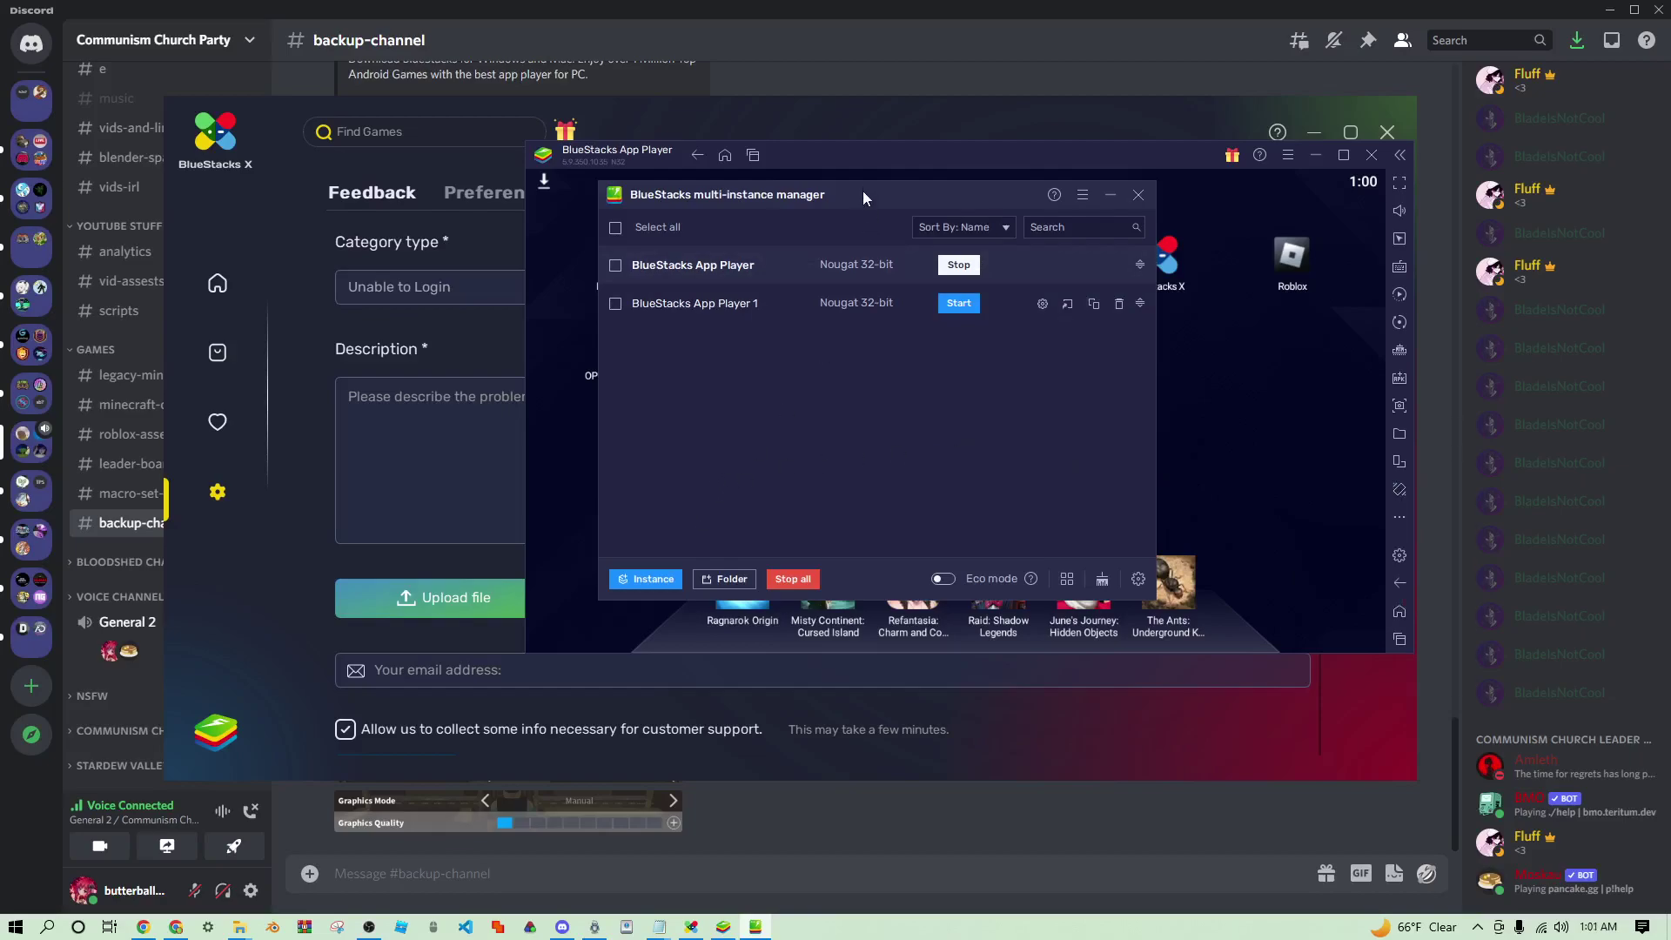
pyautogui.moveTo(864, 192); pyautogui.dragTo(917, 222)
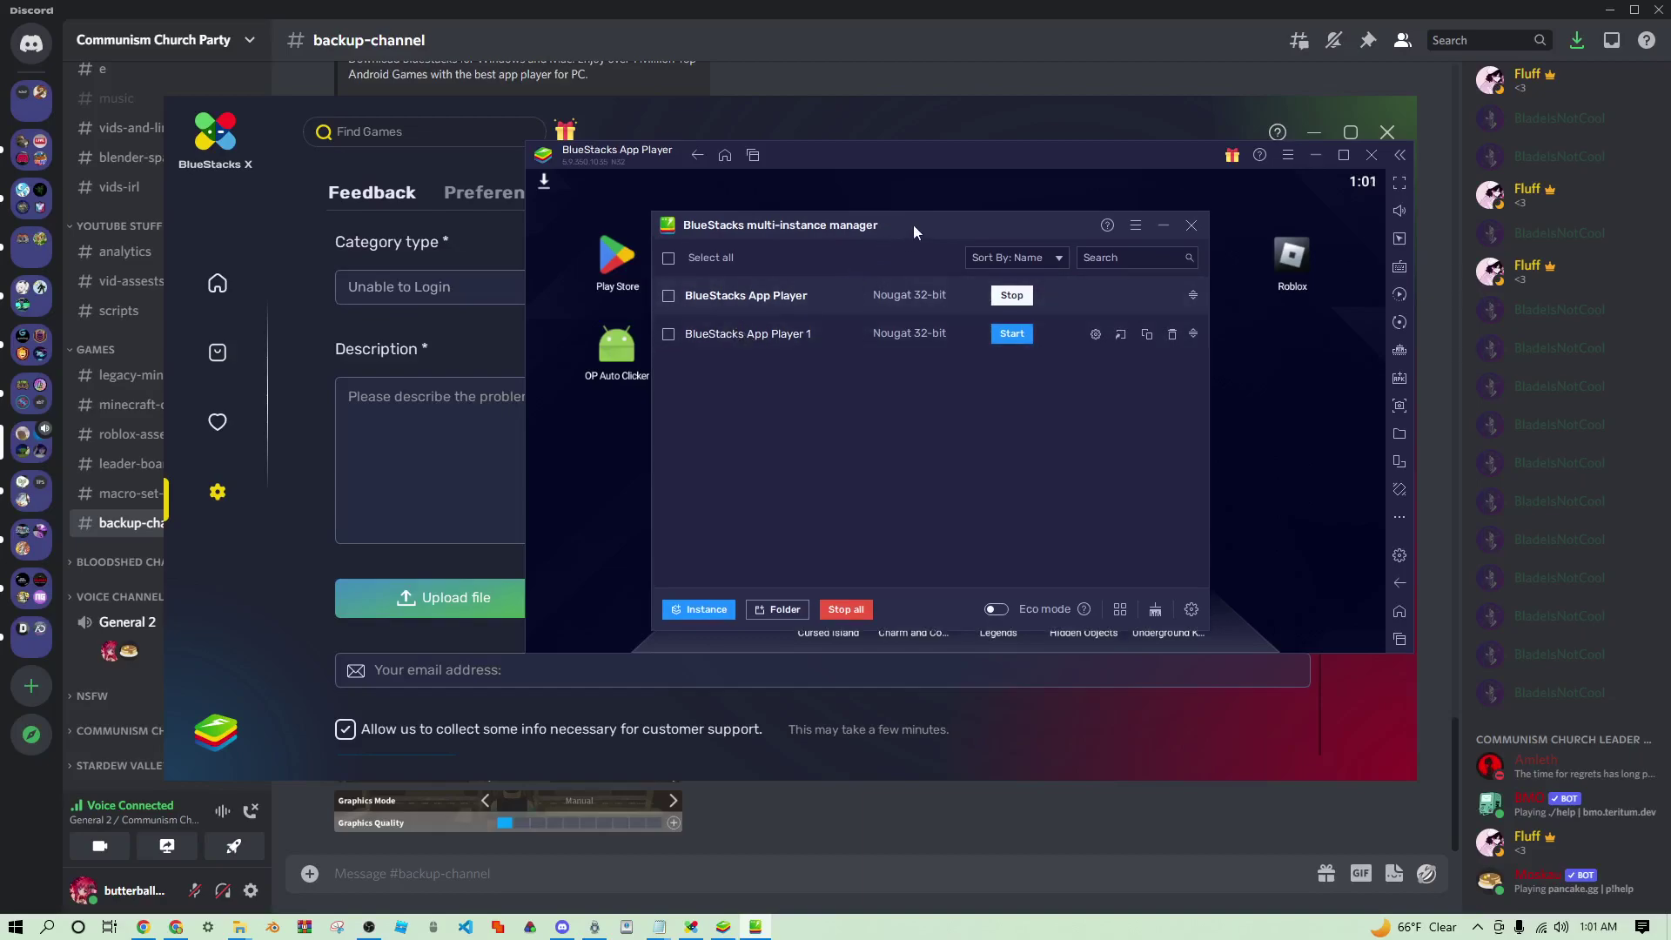
pyautogui.moveTo(913, 224)
pyautogui.mouseDown()
pyautogui.moveTo(971, 219)
pyautogui.moveTo(895, 211)
pyautogui.moveTo(921, 211)
pyautogui.mouseUp()
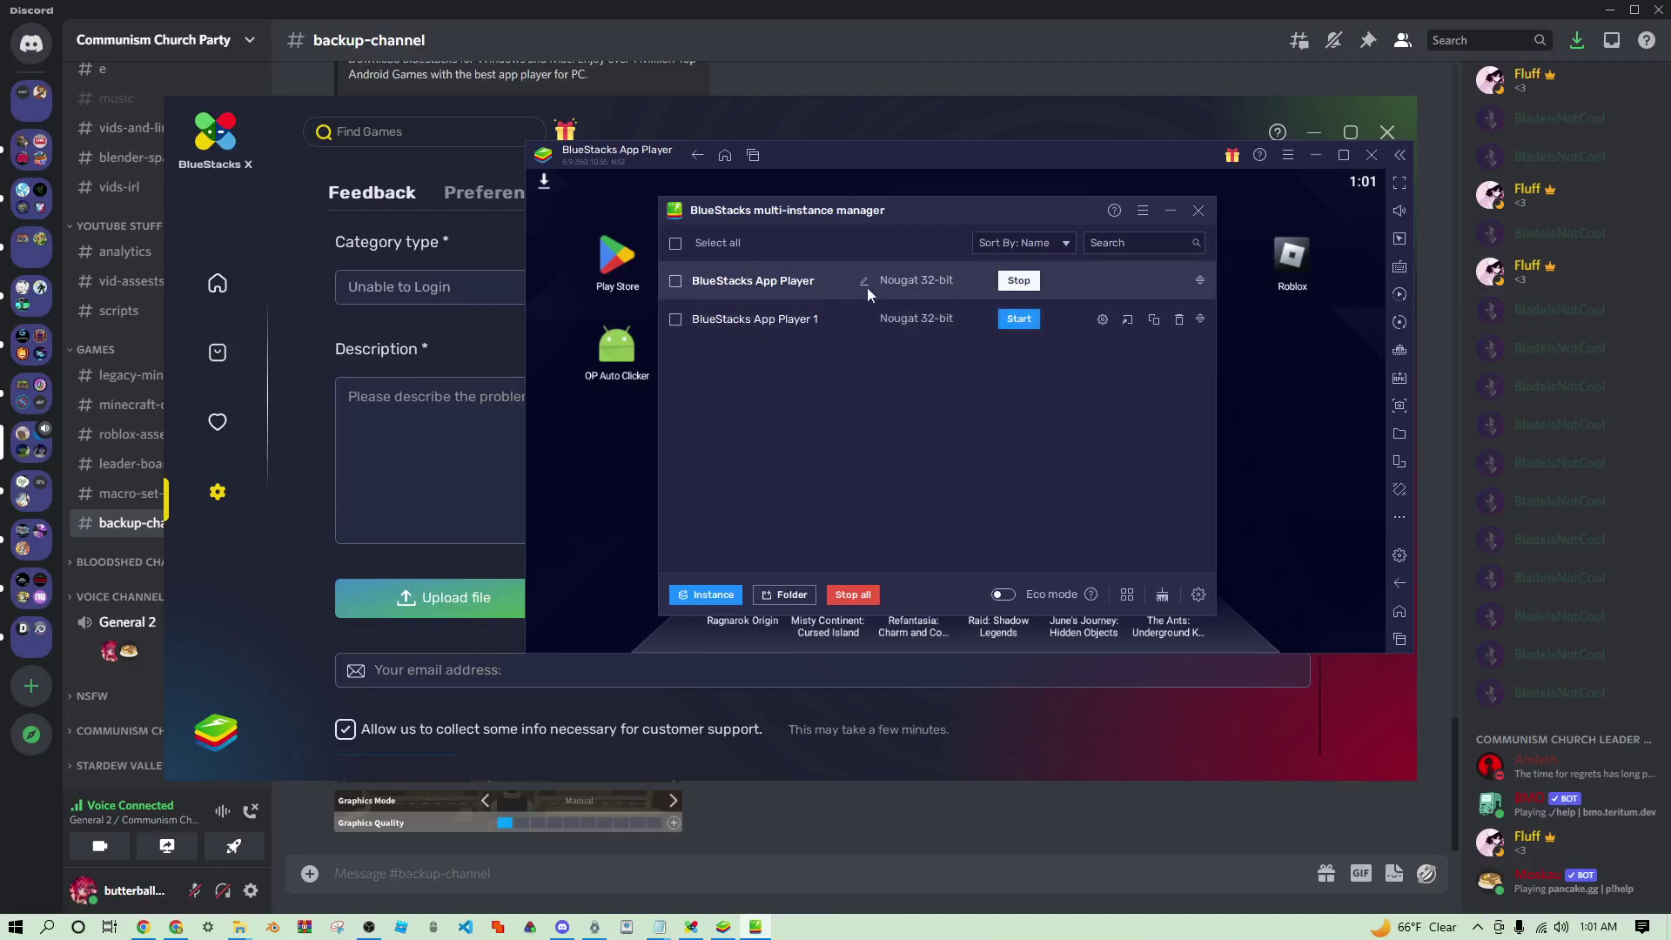
pyautogui.click(1020, 281)
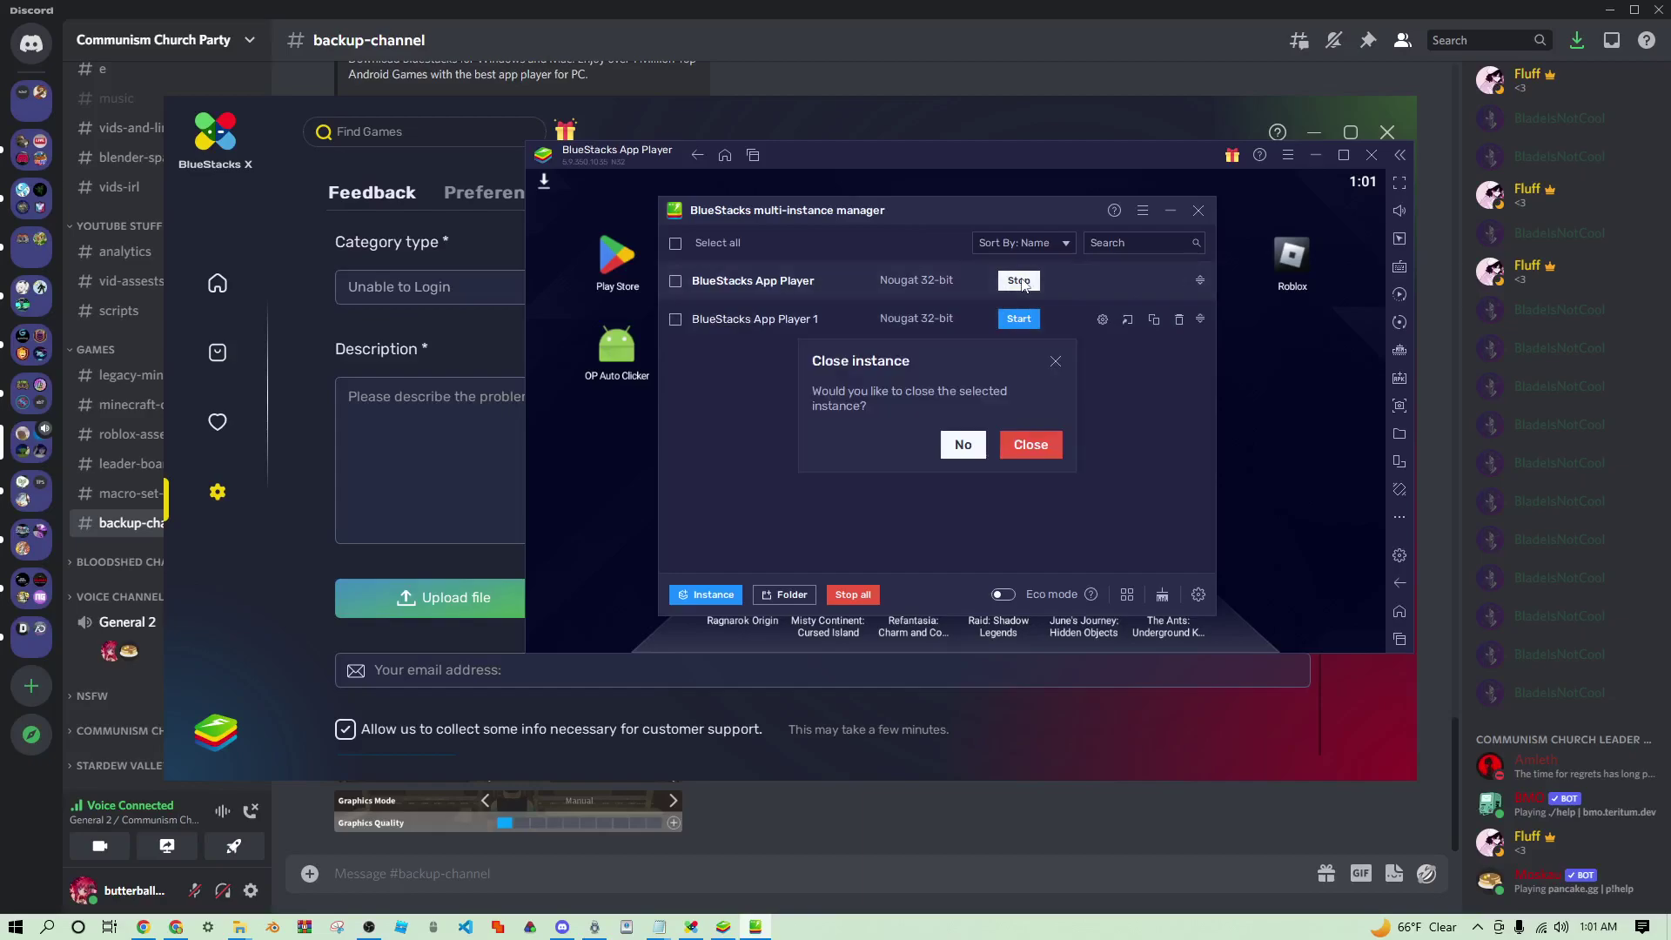
pyautogui.click(1031, 445)
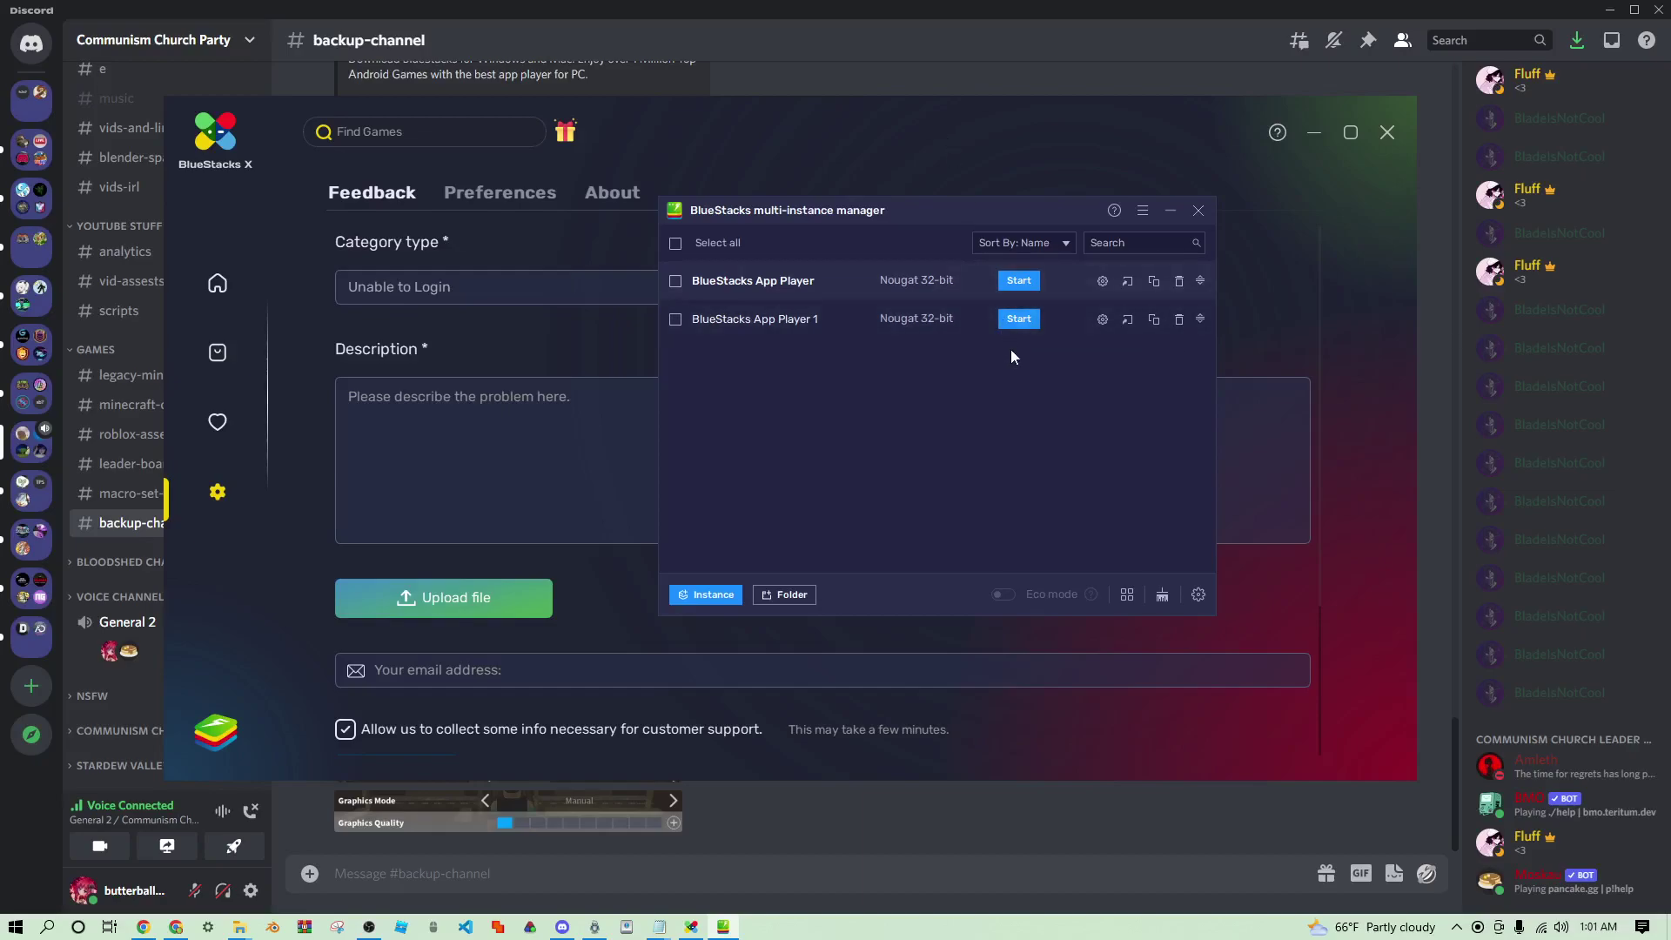
pyautogui.moveTo(1068, 210); pyautogui.dragTo(959, 180)
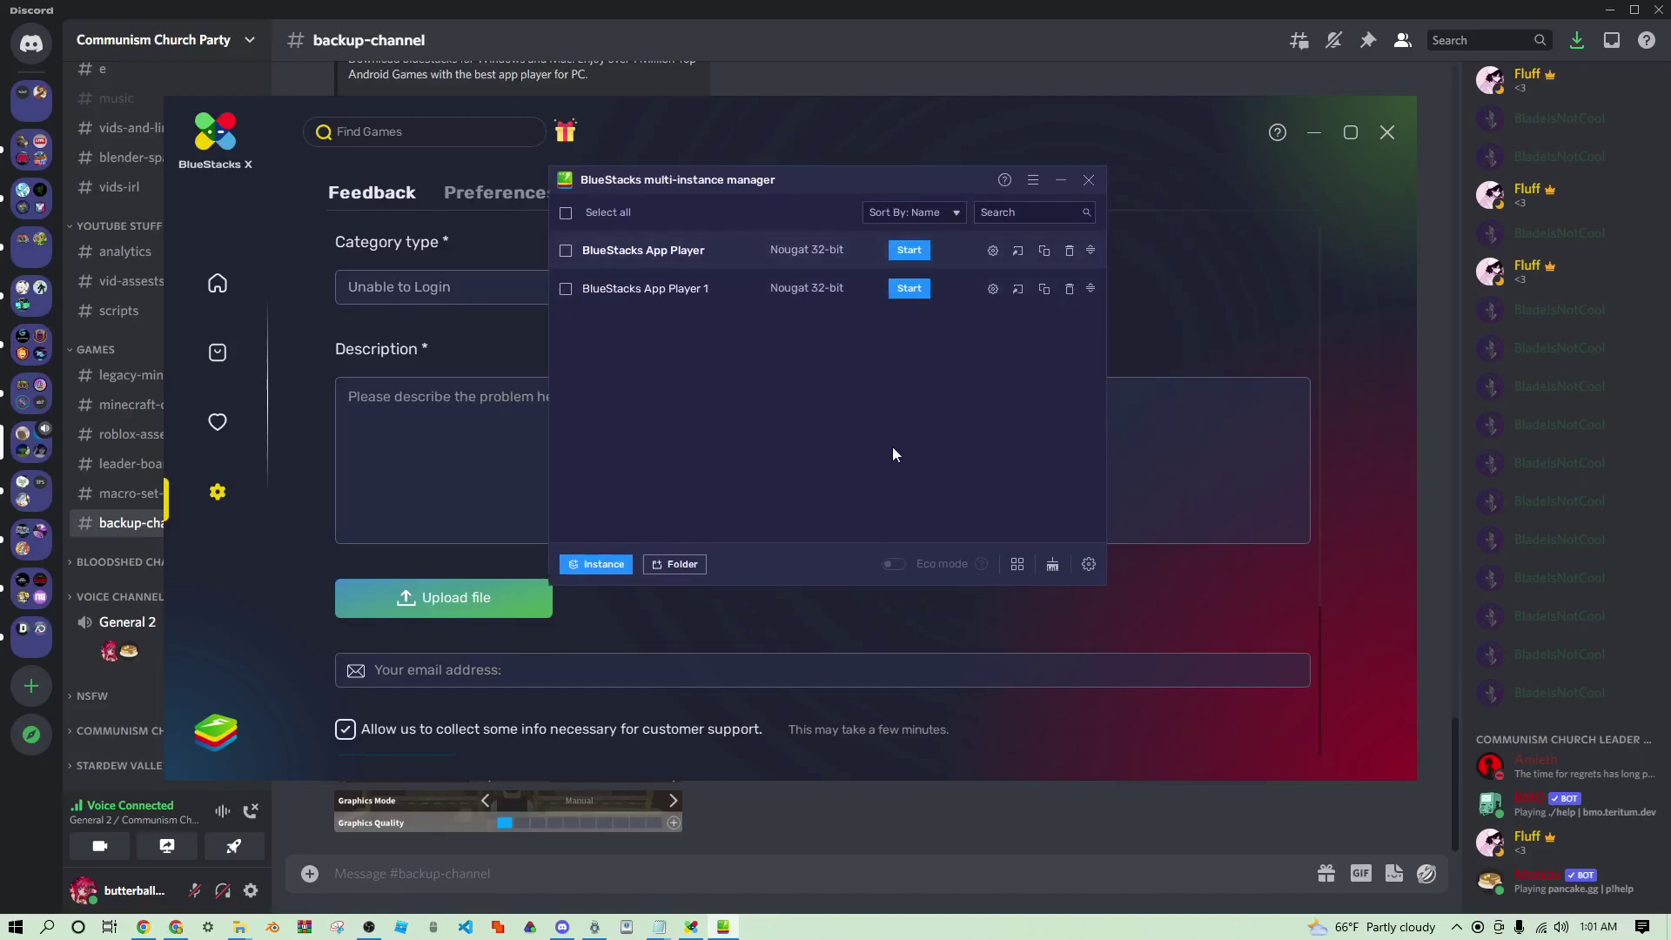